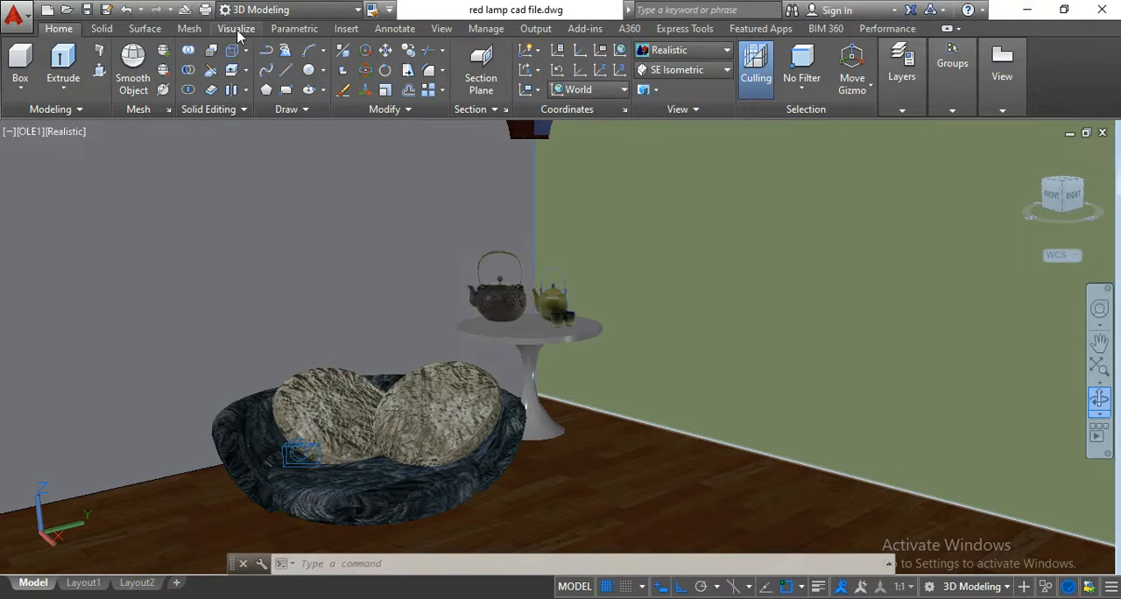
Open the Materials Browser and look through the materials in the document.
left_click(236, 29)
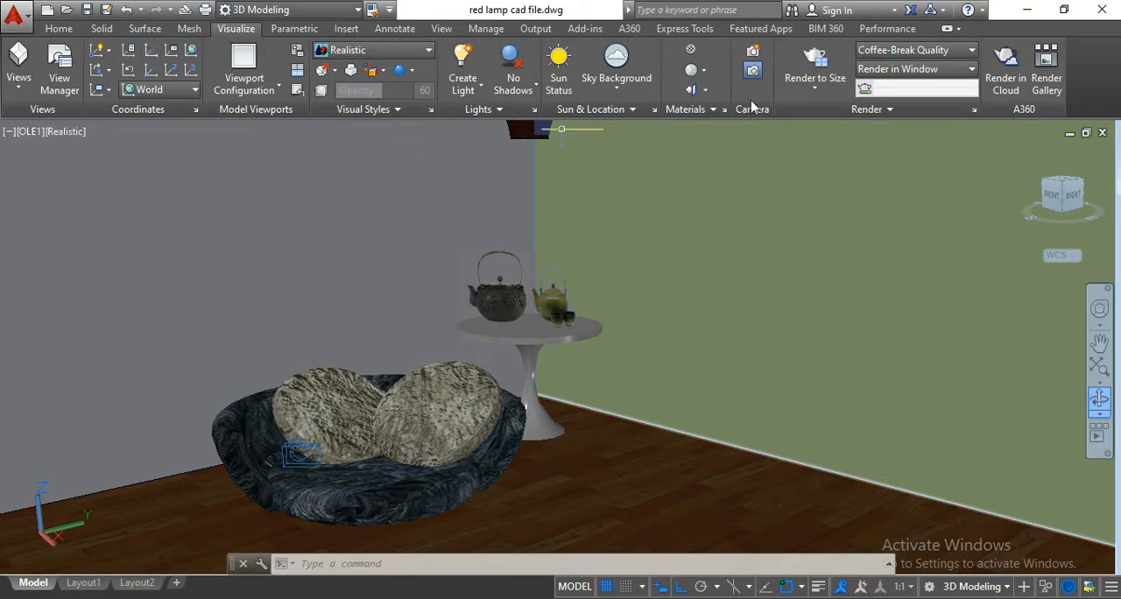
left_click(693, 54)
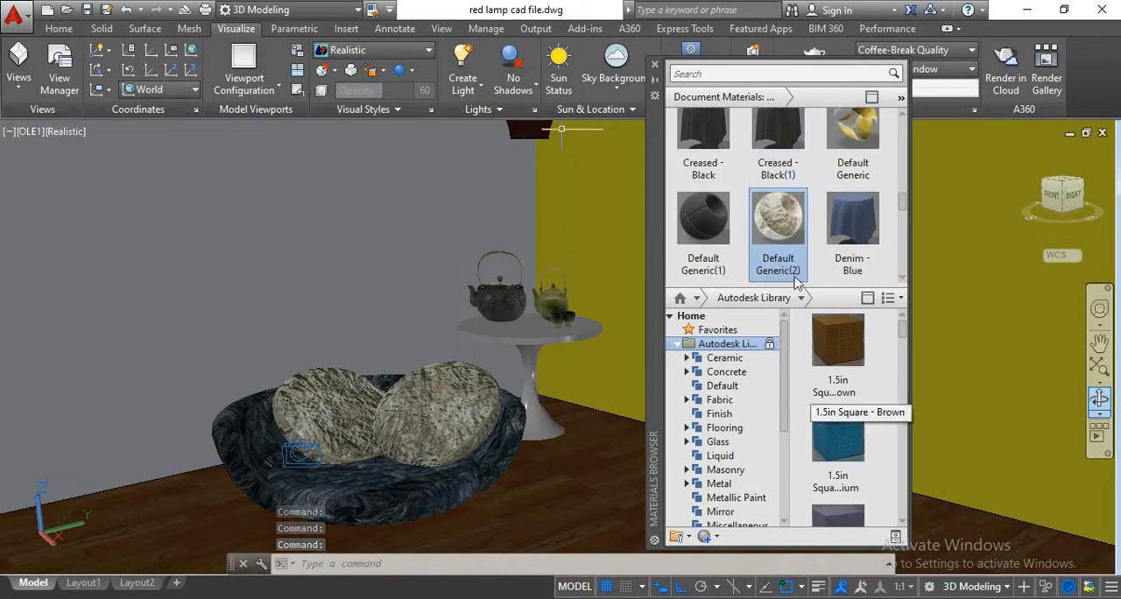
scroll(826, 276, "up", 4)
scroll(831, 431, "down", 3)
scroll(784, 175, "up", 4)
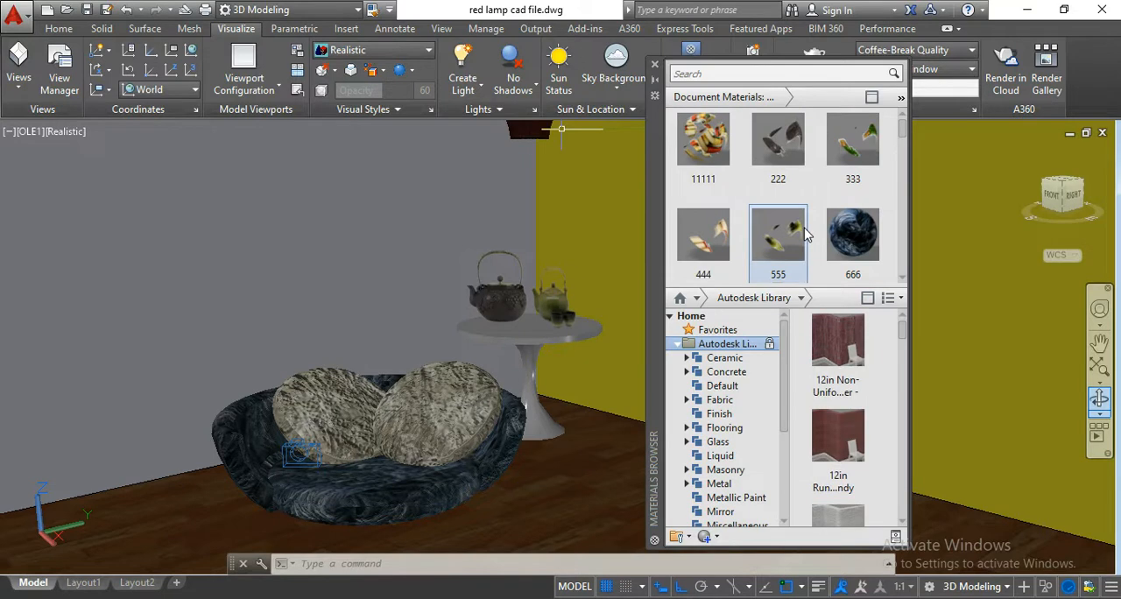
scroll(806, 234, "down", 4)
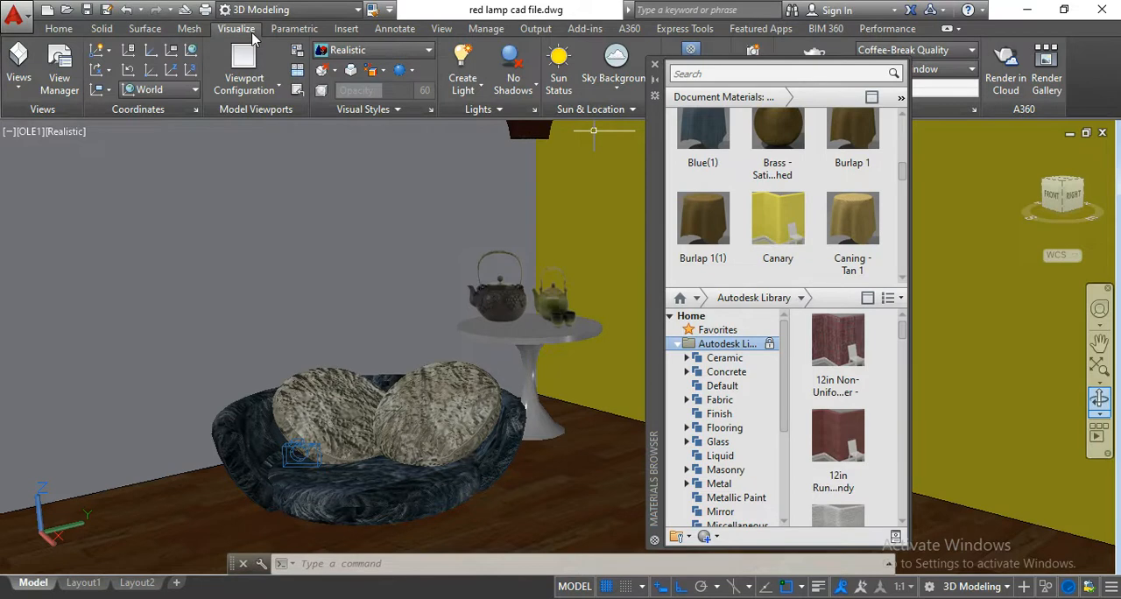
Browse the Autodesk Library's Plastic, Miscellaneous, Metallic Paint and Wall Paint categories, collapsing and re-expanding the library.
scroll(718, 157, "up", 1)
scroll(736, 156, "down", 1)
scroll(740, 420, "down", 4)
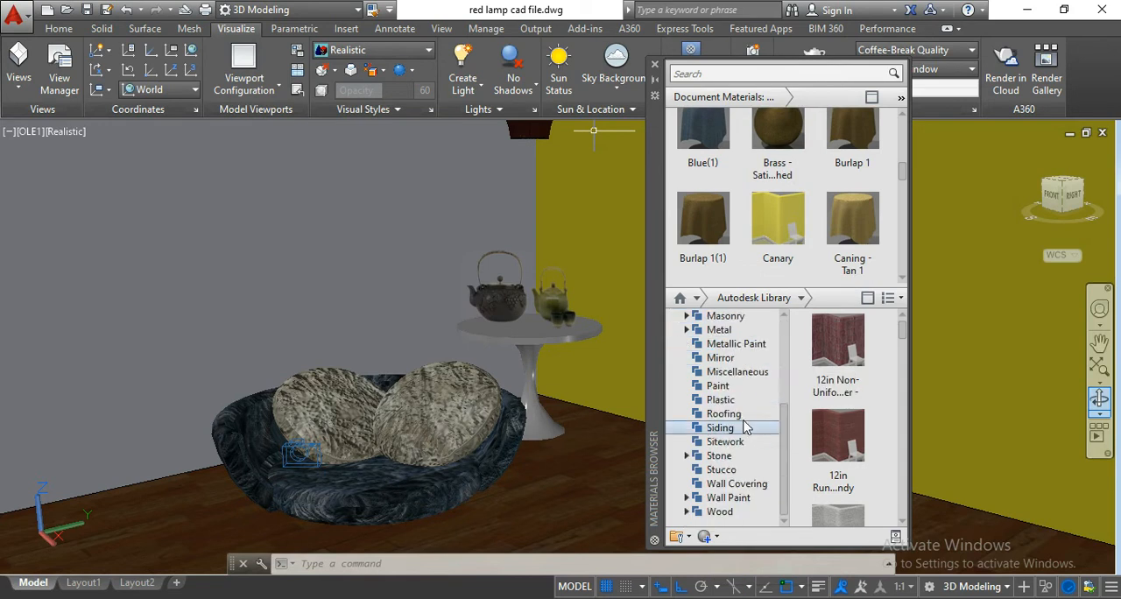
left_click(734, 401)
left_click(737, 373)
left_click(736, 343)
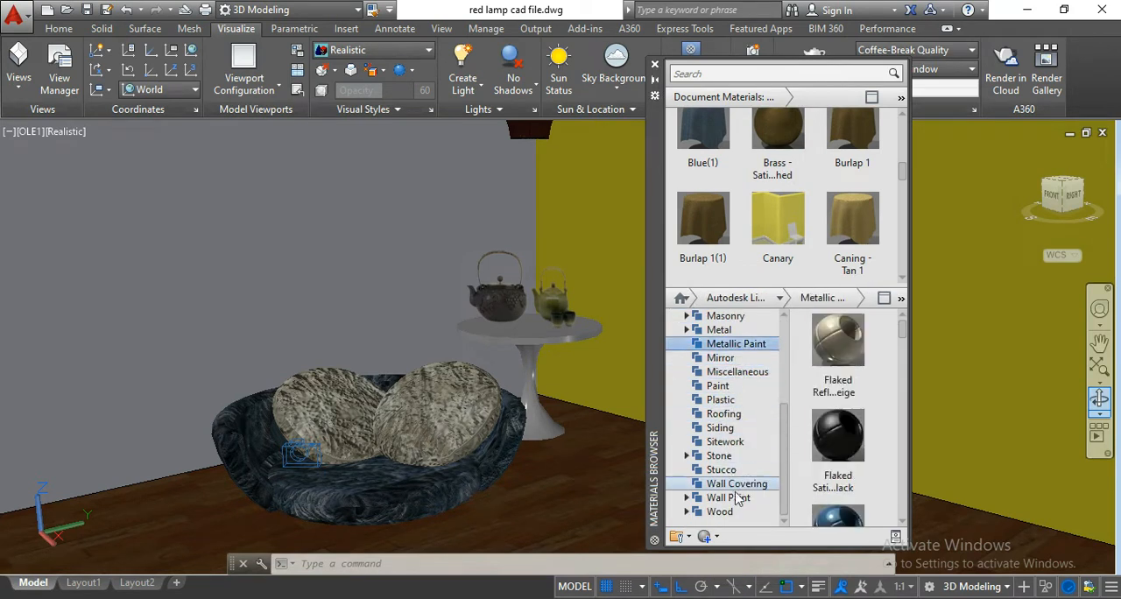
left_click(729, 499)
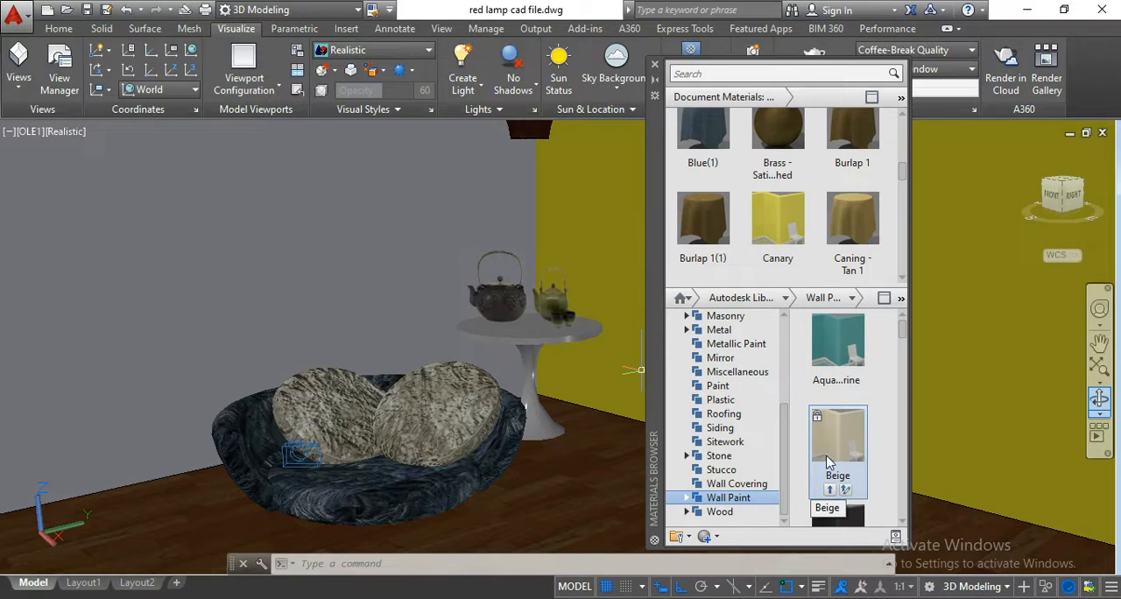
scroll(749, 425, "up", 4)
left_click(759, 344)
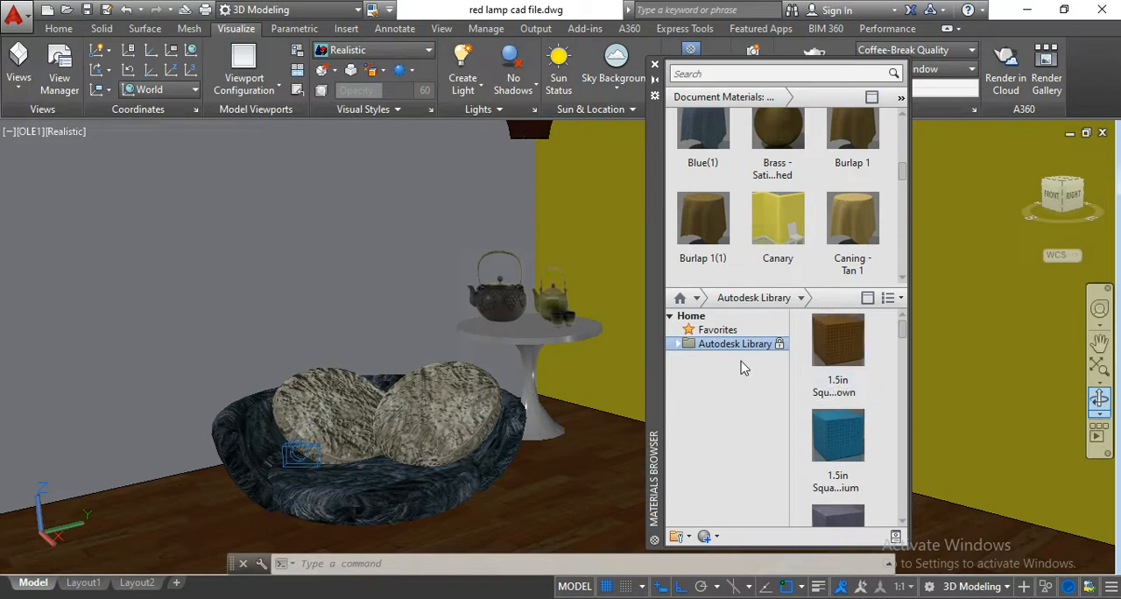
double_click(765, 346)
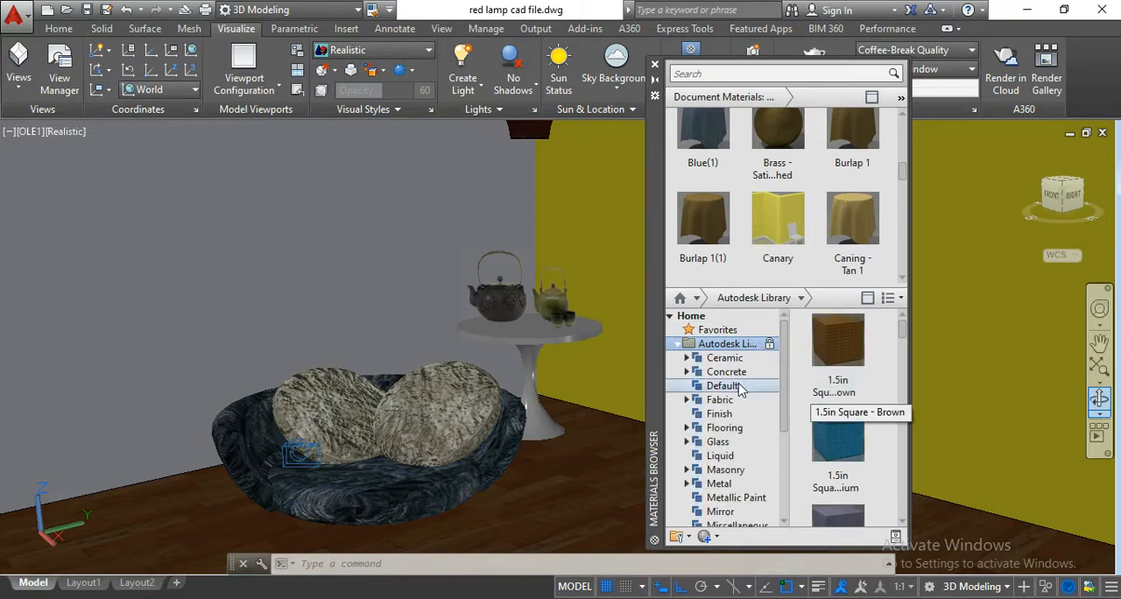
scroll(836, 434, "down", 2)
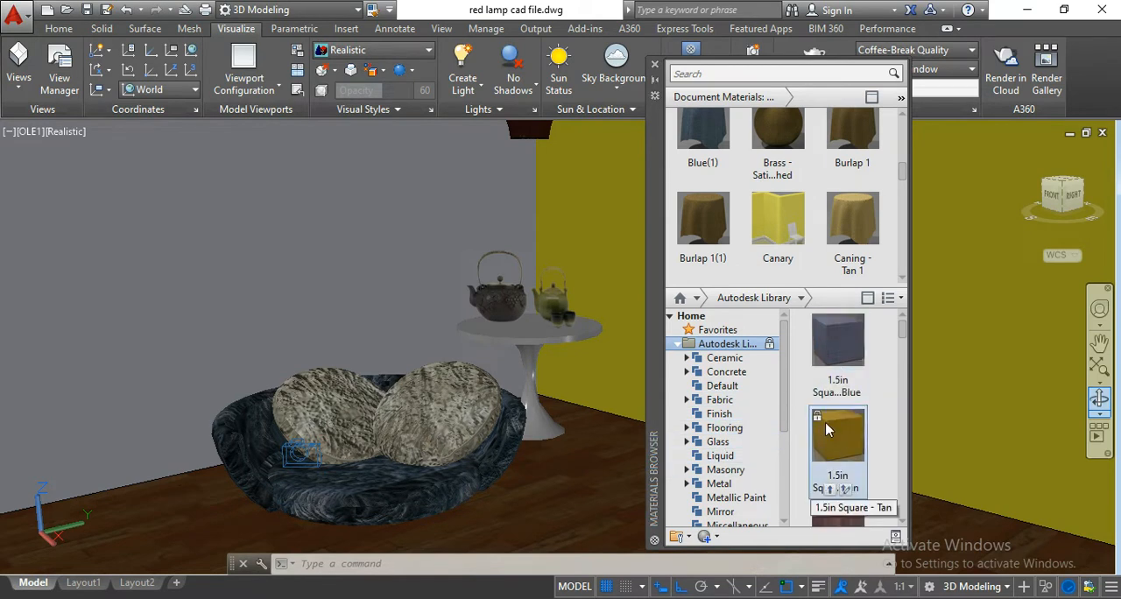
Select the cushion nearest the table and check the assignment options for Default Generic(2) and 1.5in Square - Tan.
left_click_drag(828, 430, 458, 406)
left_click(437, 406)
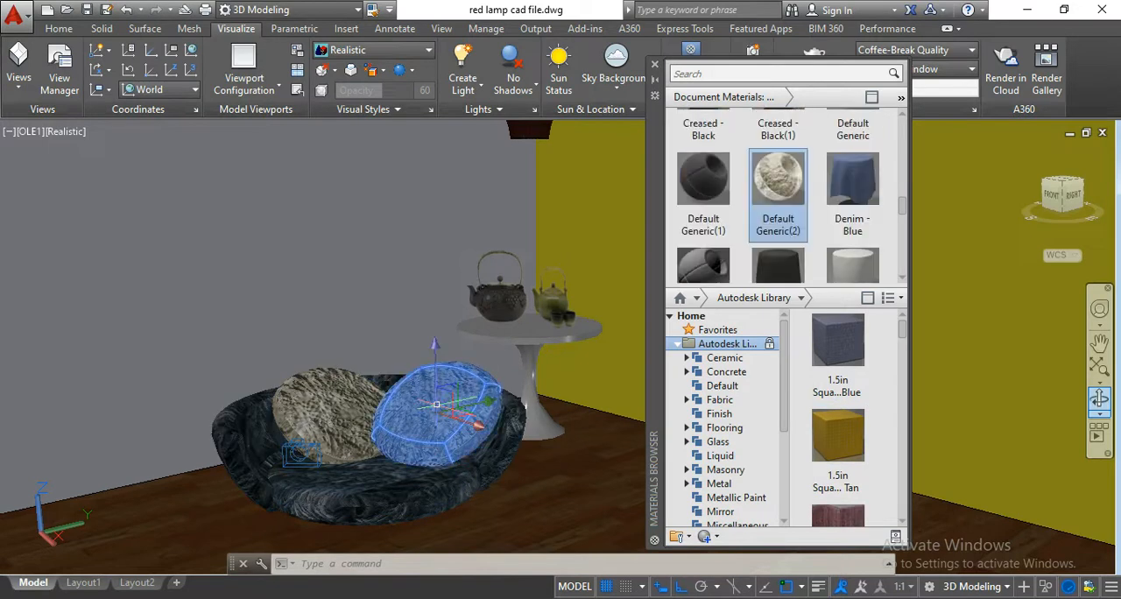
scroll(807, 136, "up", 1)
scroll(793, 149, "down", 1)
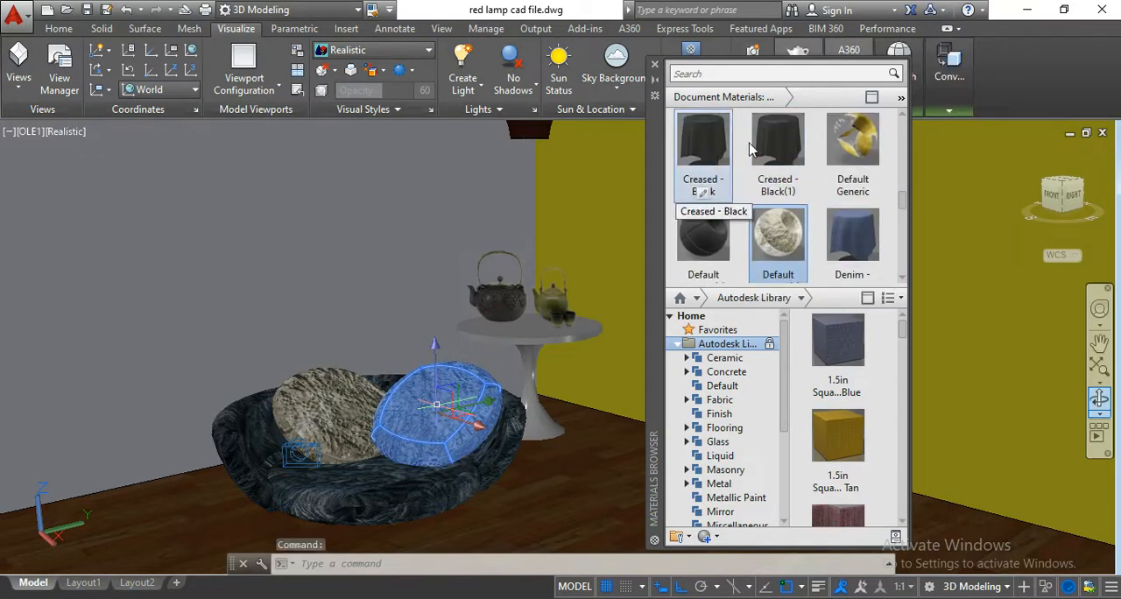
scroll(788, 171, "up", 1)
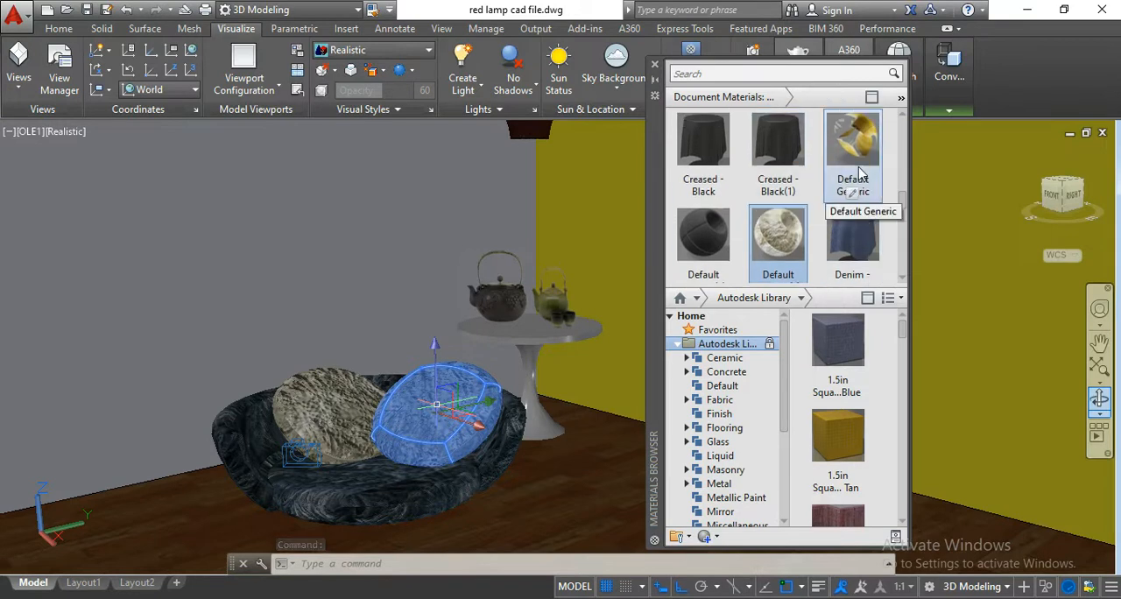
scroll(784, 226, "down", 1)
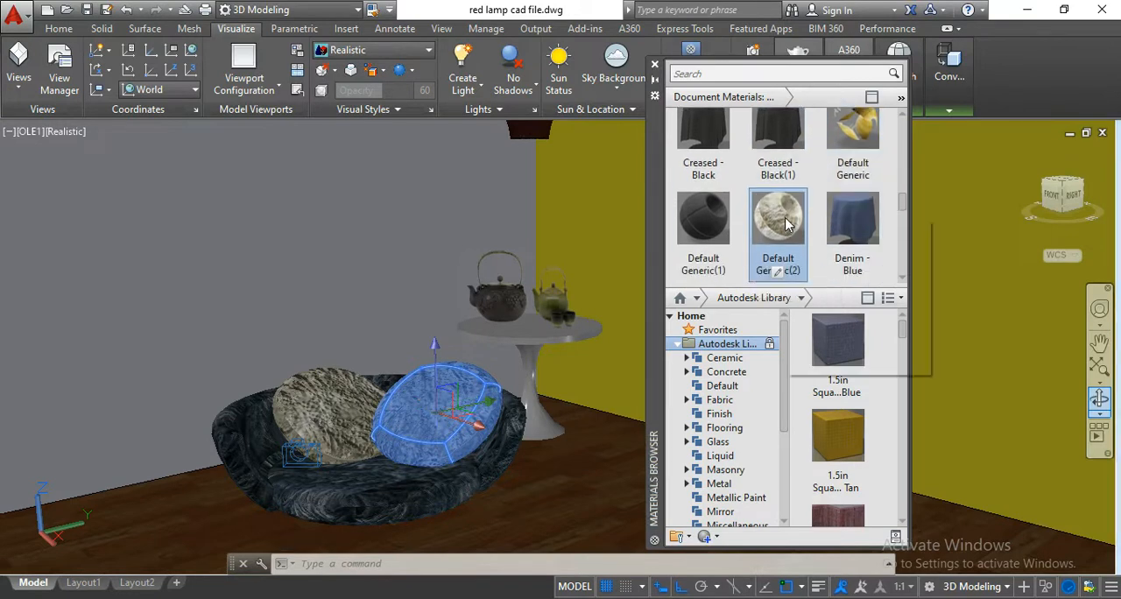
right_click(786, 225)
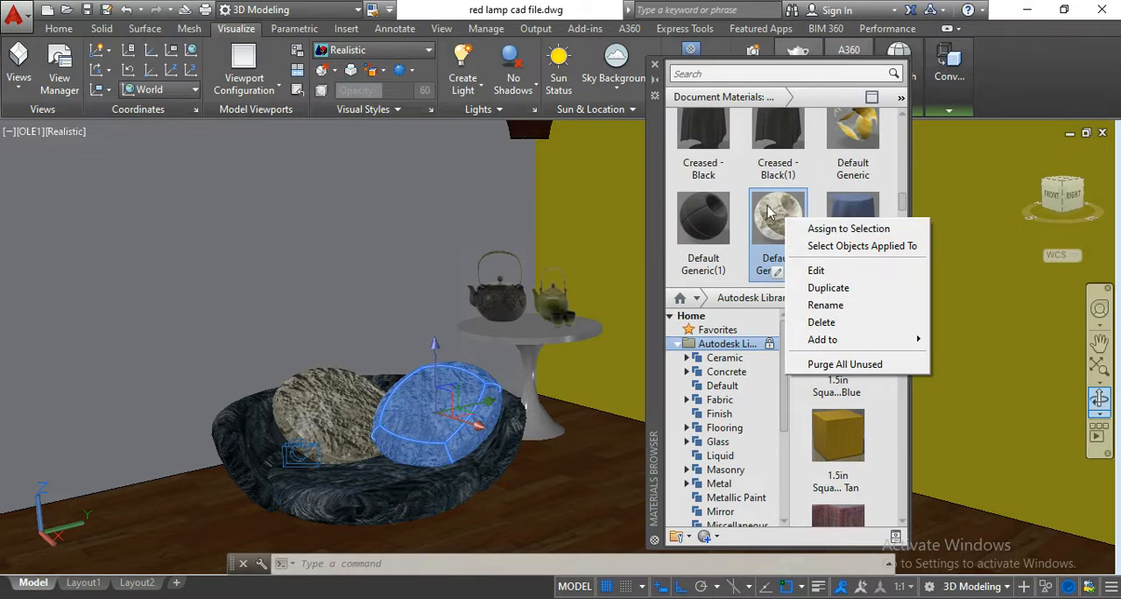
left_click(839, 436)
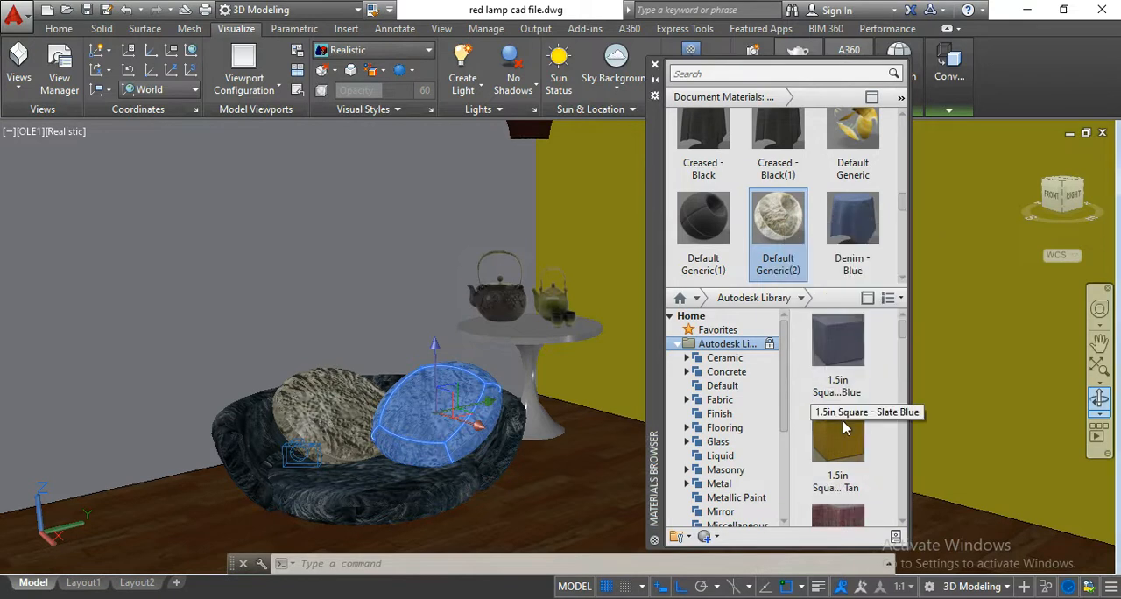
right_click(844, 429)
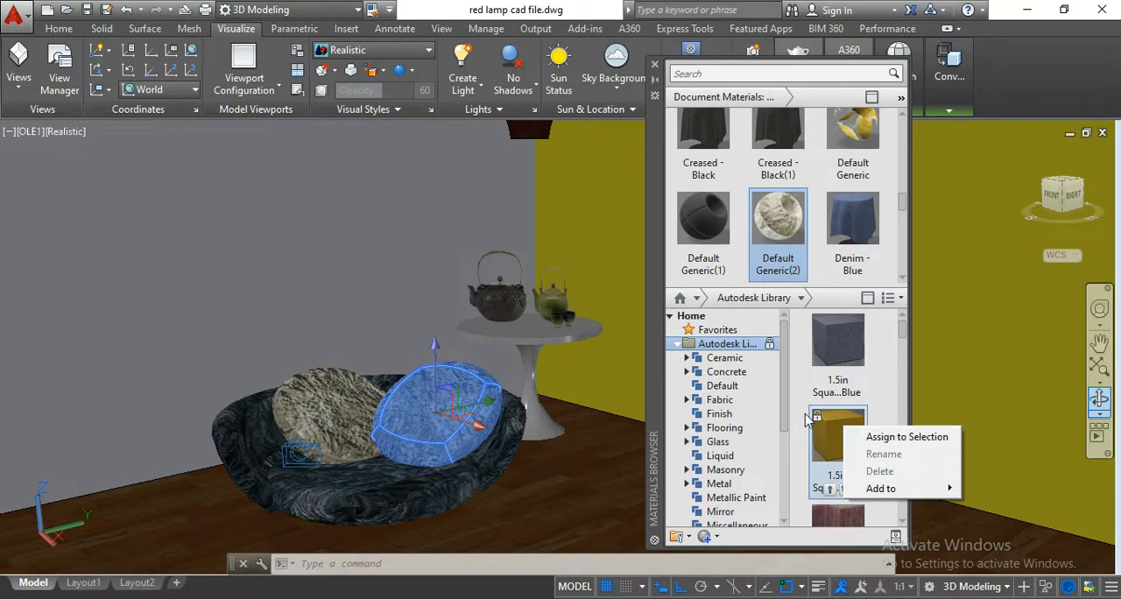
Look over the remaining Autodesk Library categories and the material types available for a new material.
left_click_drag(782, 375, 788, 488)
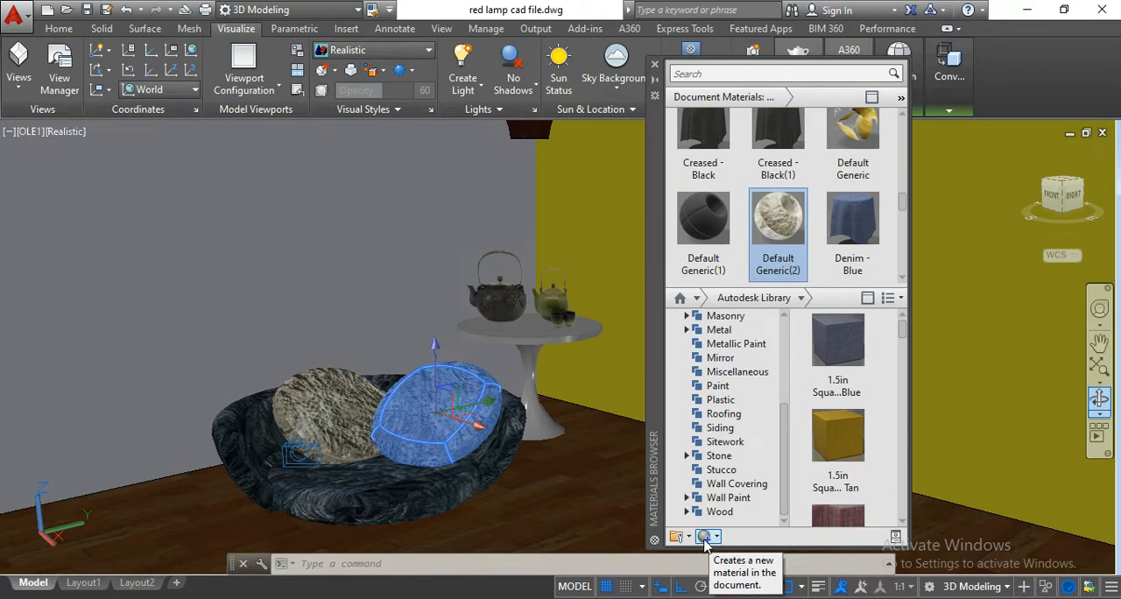
left_click(717, 537)
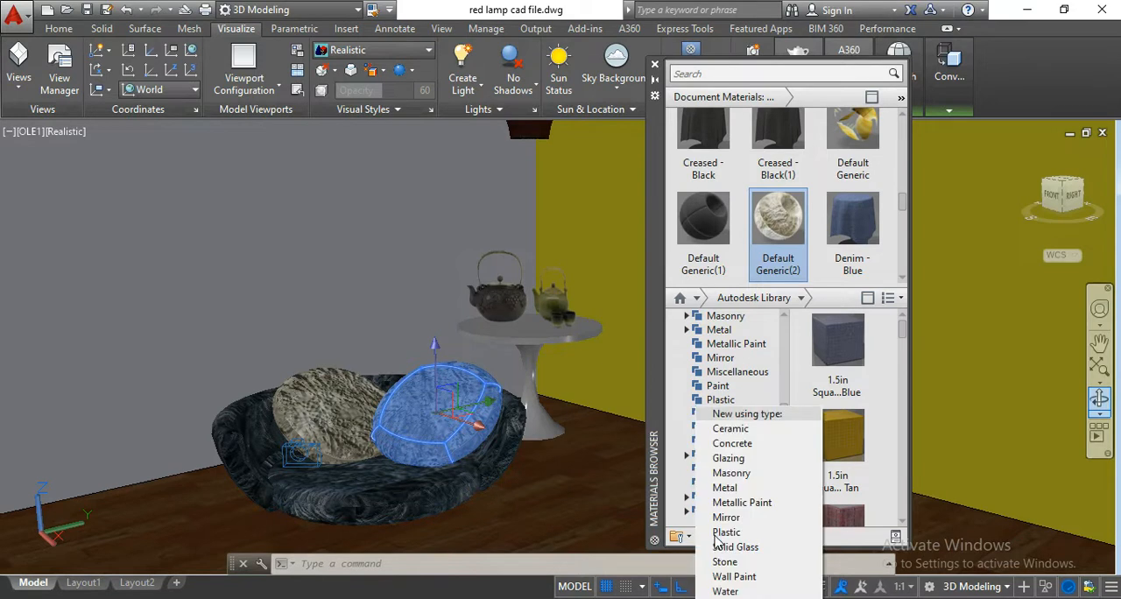
left_click(837, 532)
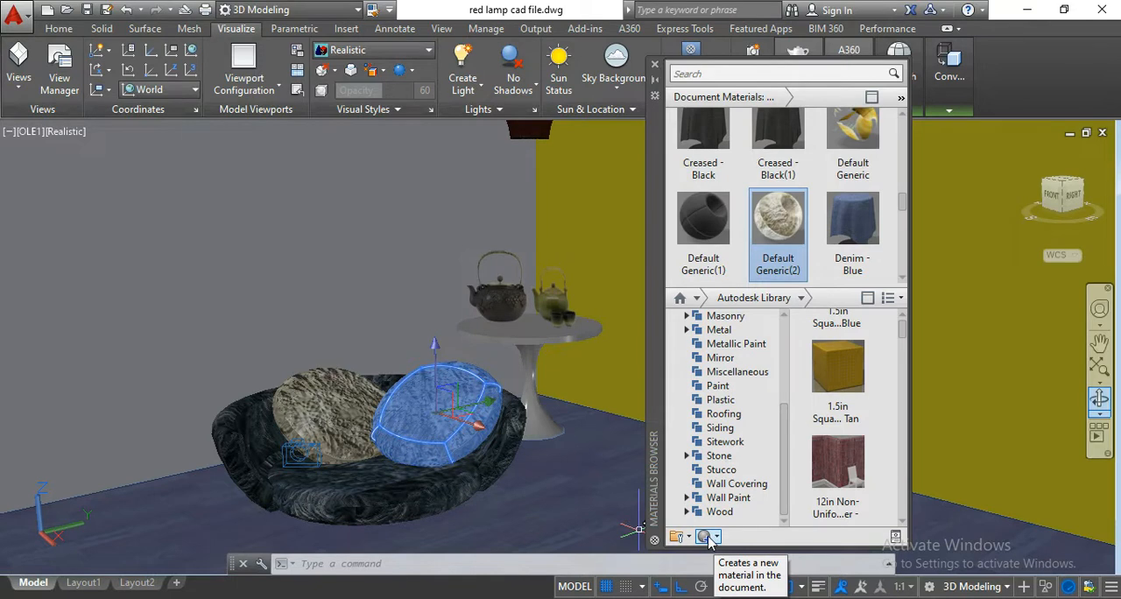
left_click(713, 538)
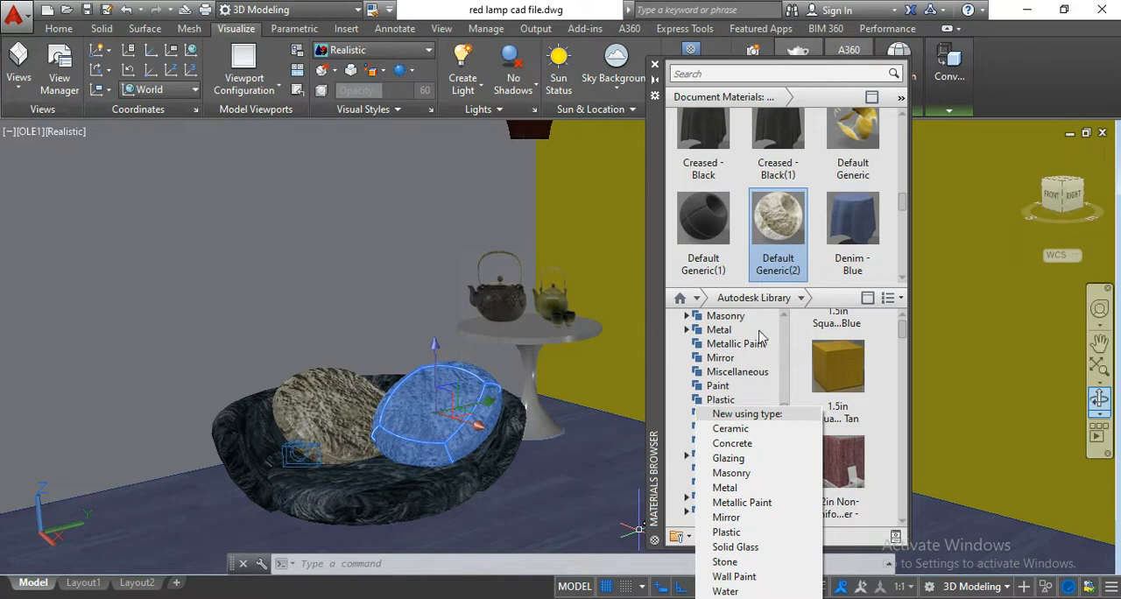
left_click(657, 351)
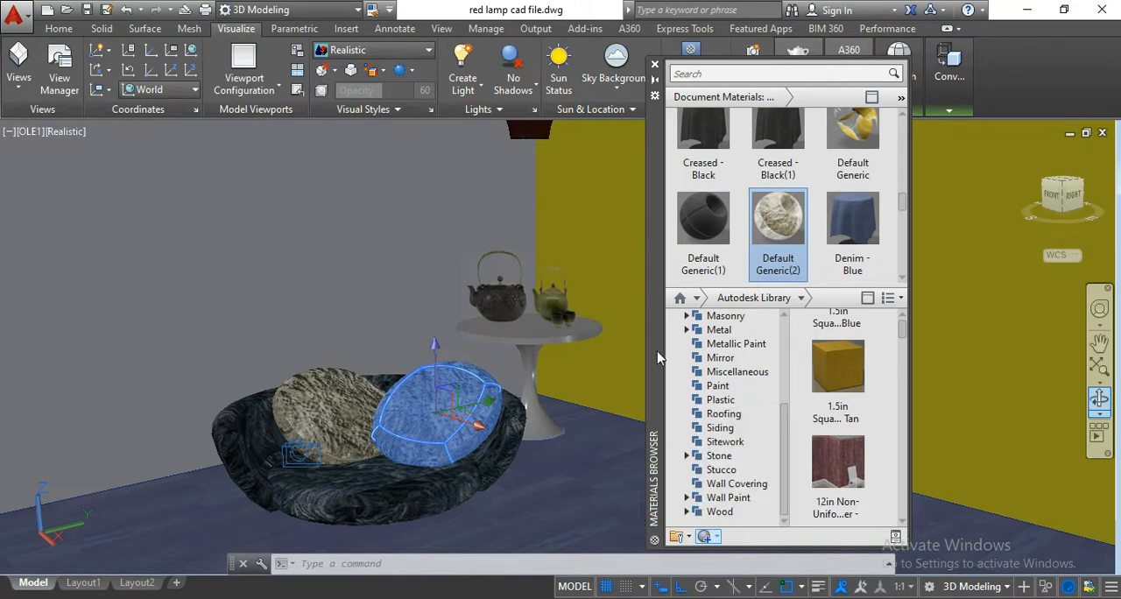
Reposition the Materials Browser and create a new generic material in the document.
left_click_drag(657, 351, 608, 314)
left_click(670, 482)
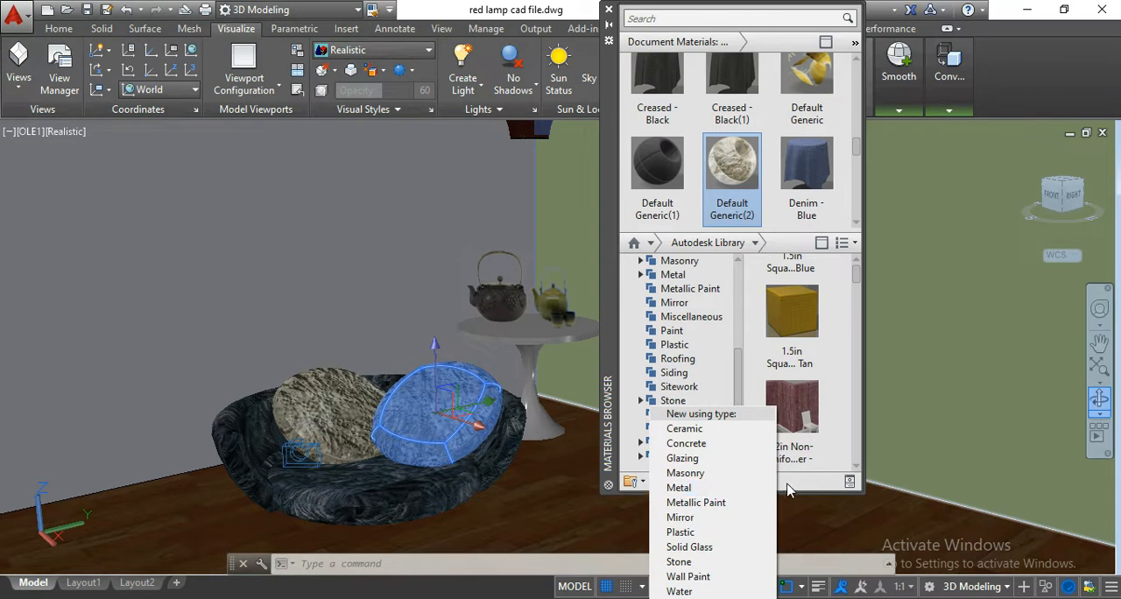
left_click(784, 483)
left_click(663, 482)
left_click(711, 598)
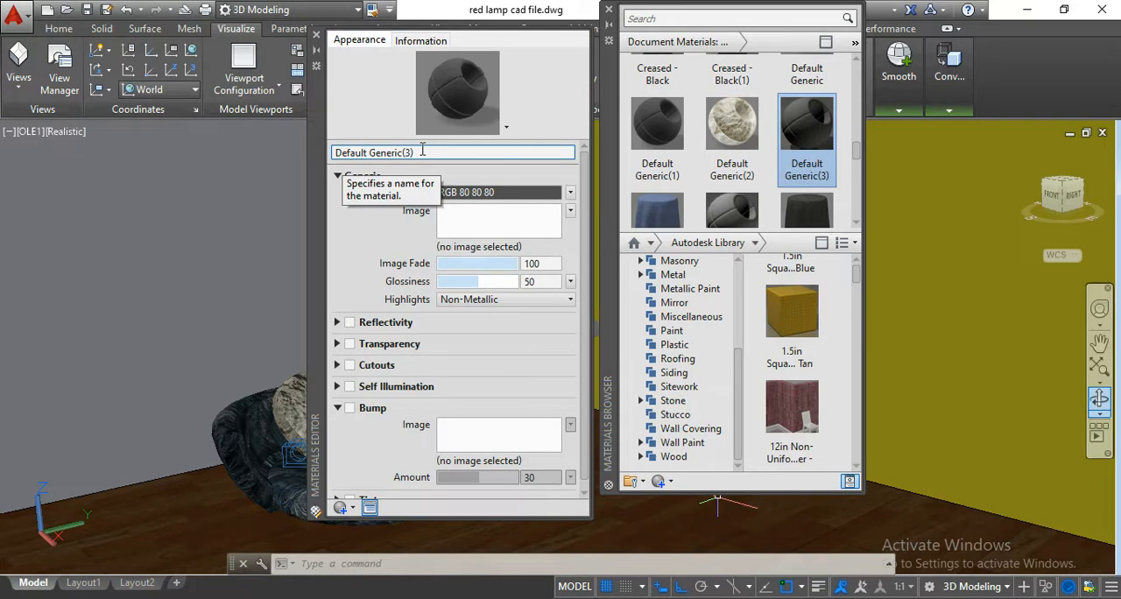
Rename the new generic material as 1452.
left_click(422, 149)
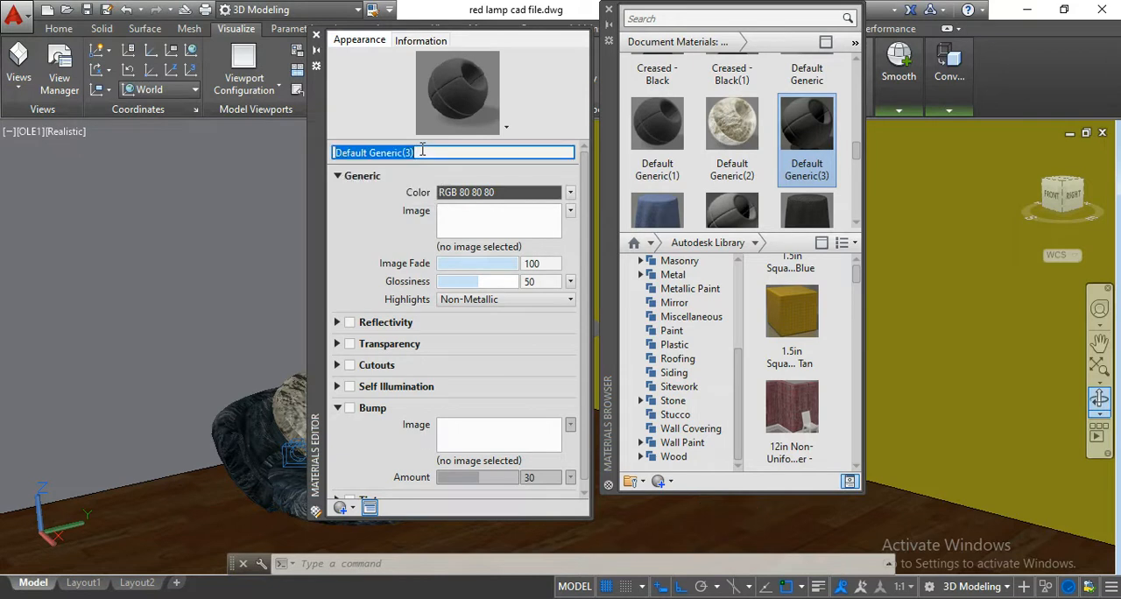
type("1452")
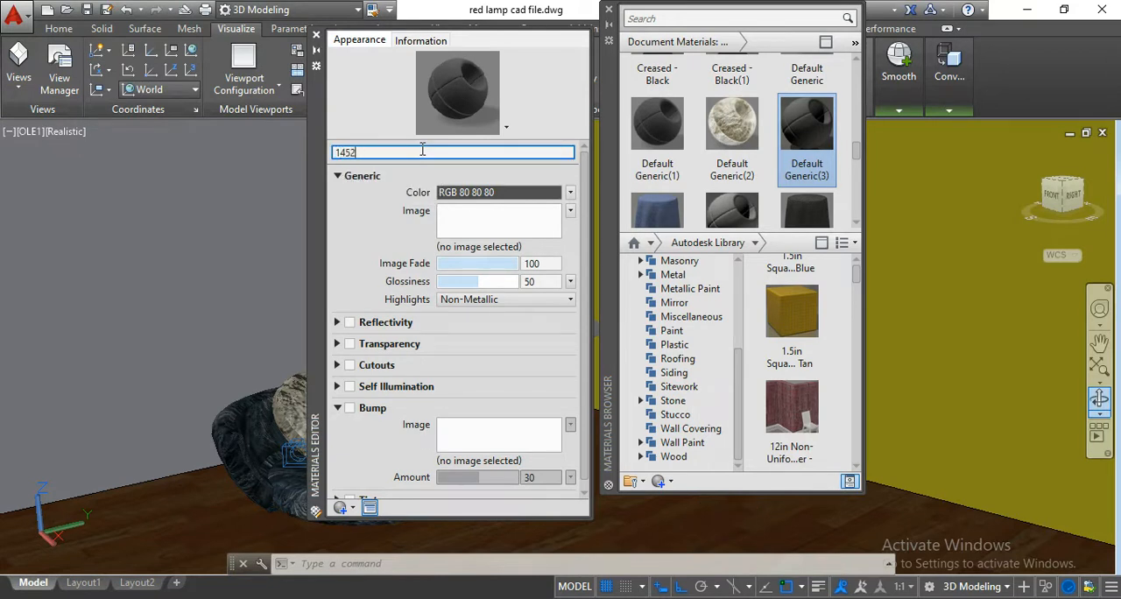
key("Return")
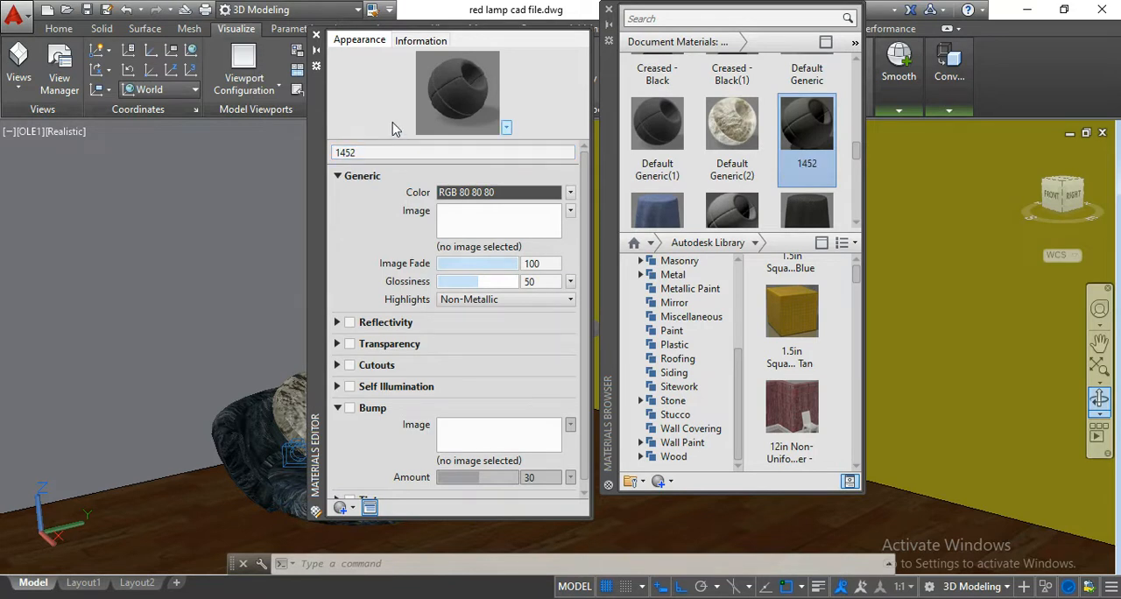
Start choosing an image for material 1452 and browse to the pots folder inside cutouts on drive F.
left_click(495, 229)
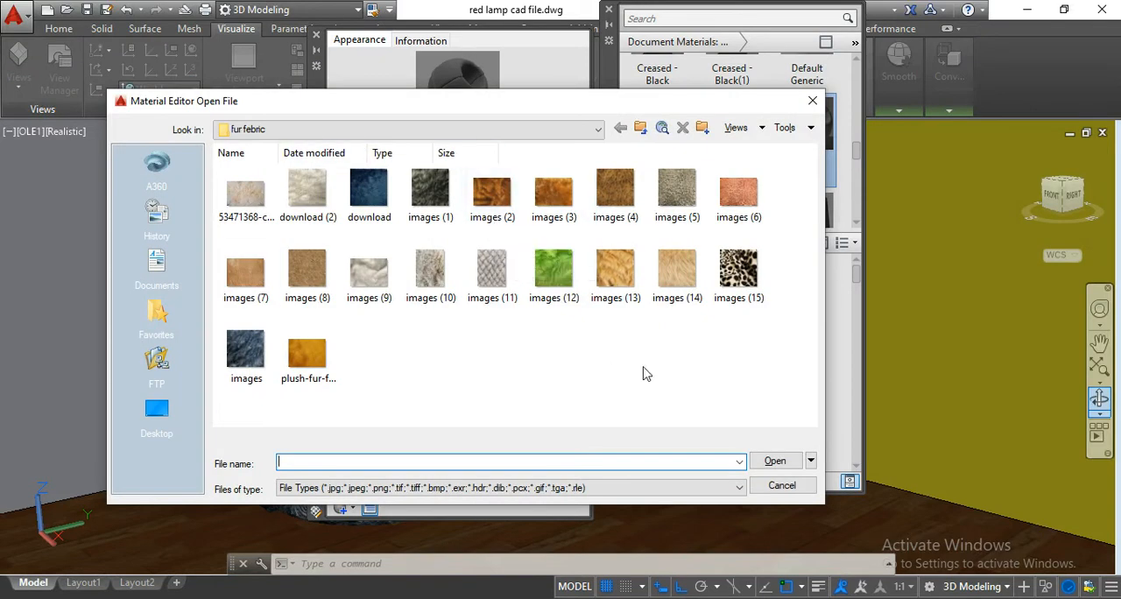
left_click(547, 130)
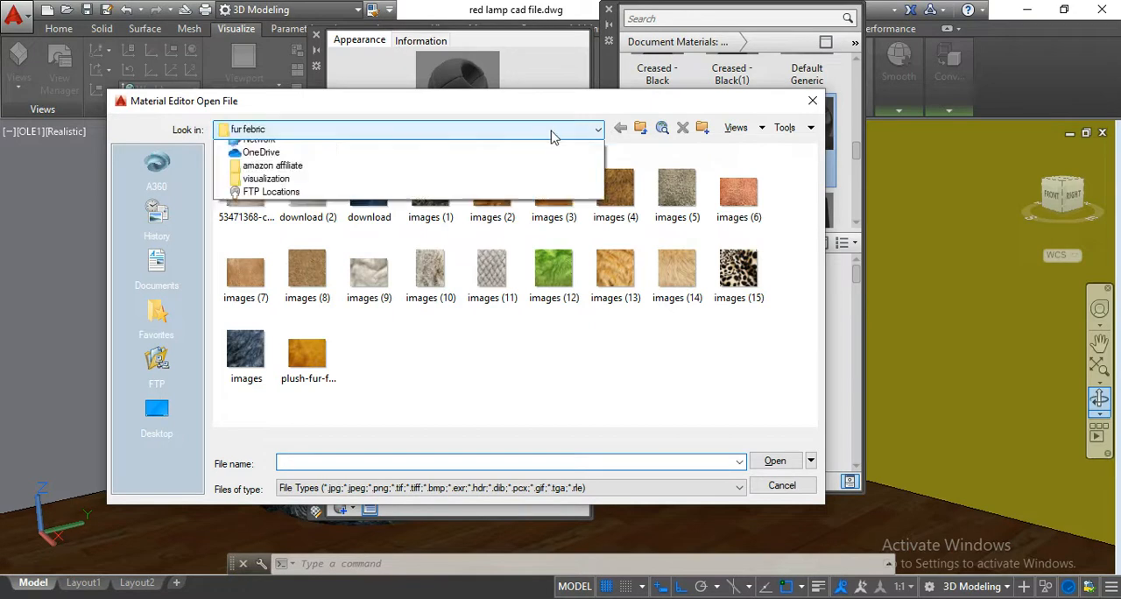
left_click(371, 196)
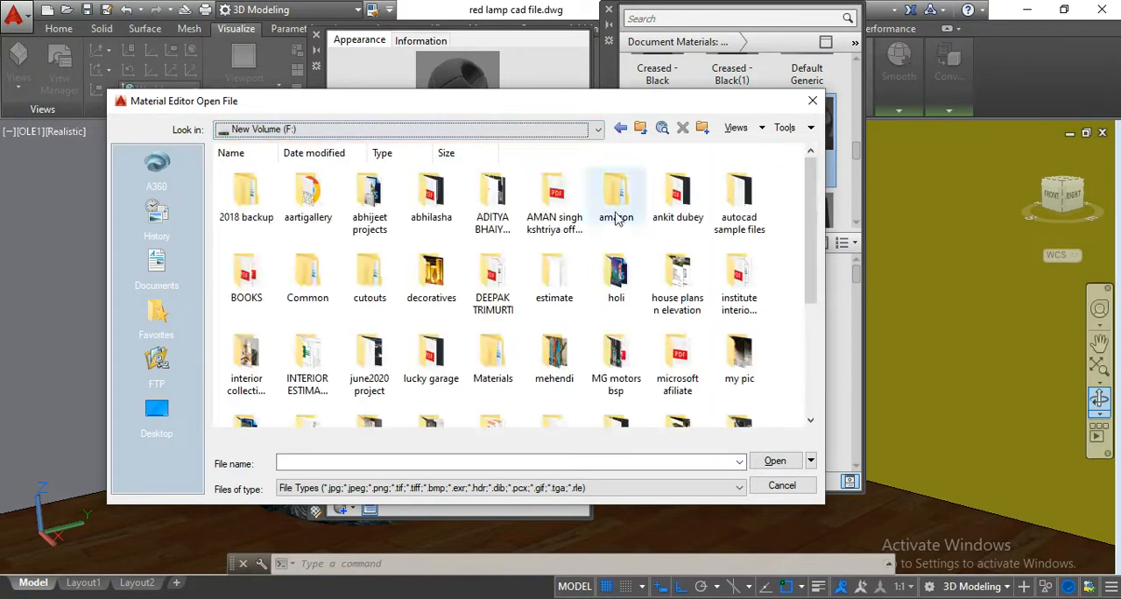
double_click(366, 289)
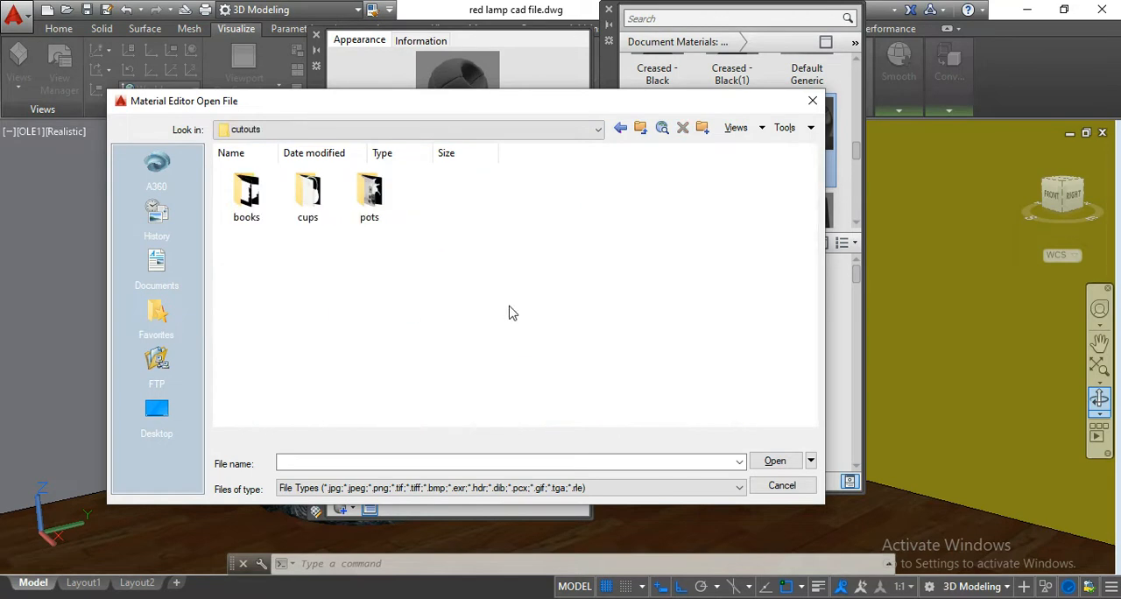
left_click(370, 219)
double_click(370, 219)
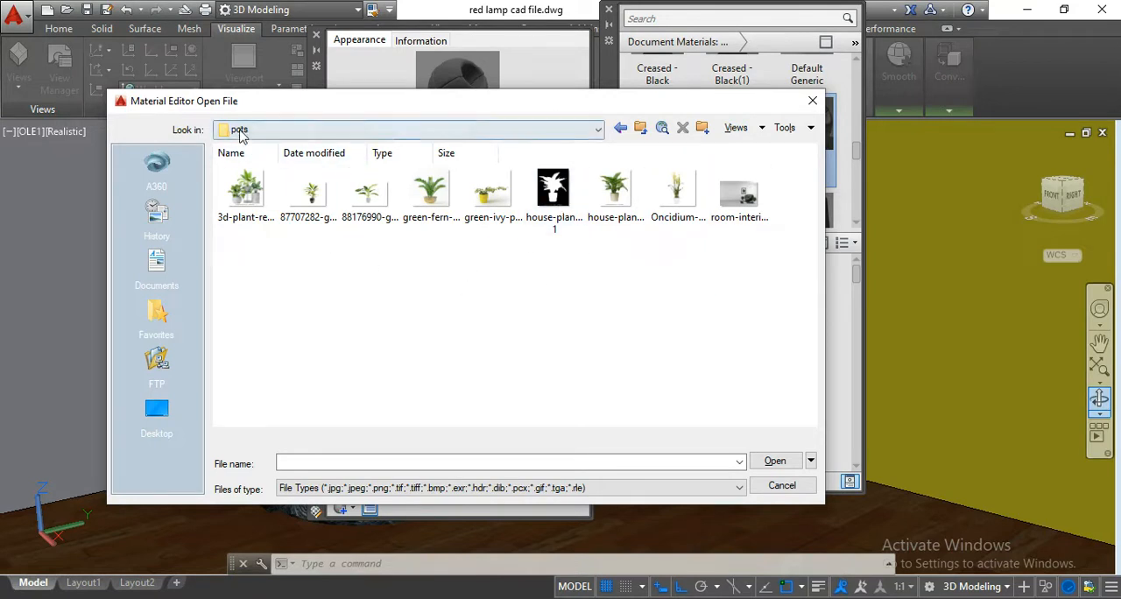
Load the 69677336-row-books image from the books folder inside cutouts as the material's image.
left_click(240, 131)
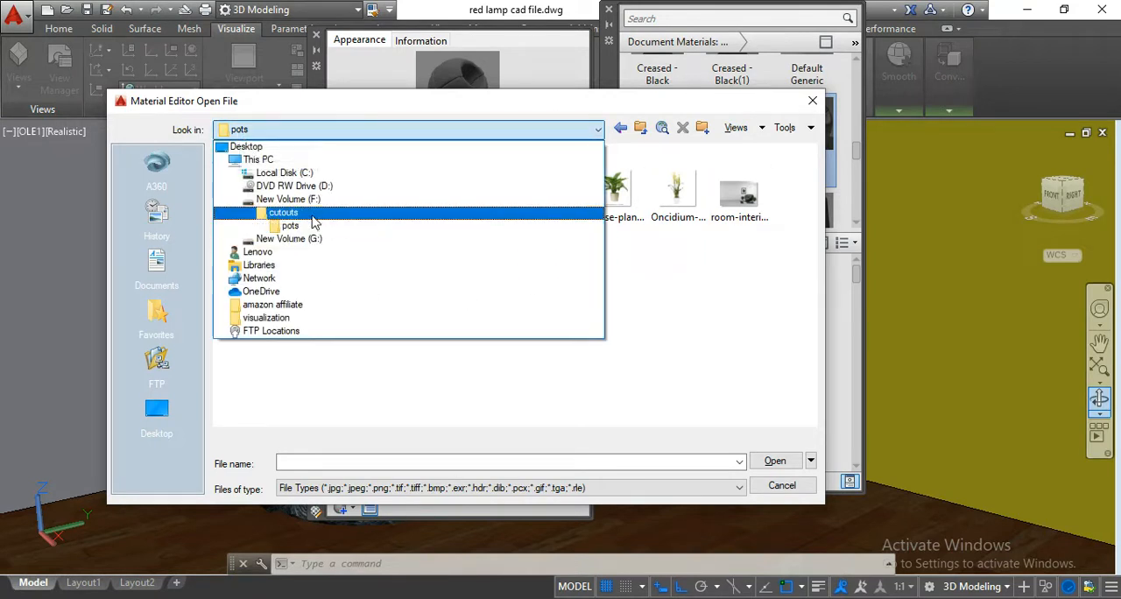
left_click(311, 213)
double_click(247, 195)
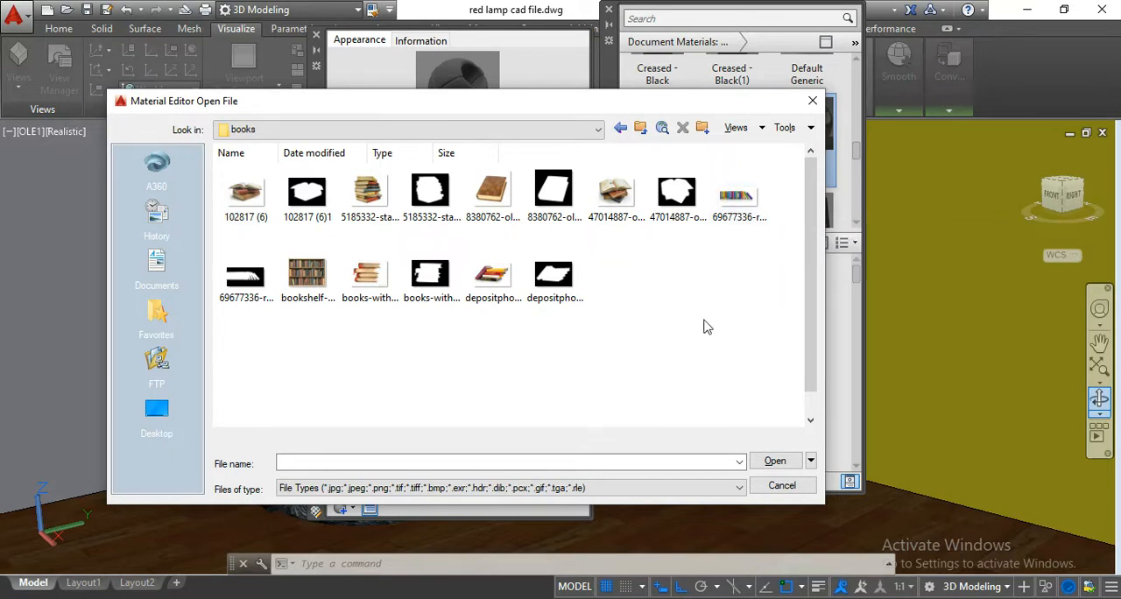
left_click(738, 195)
left_click(776, 463)
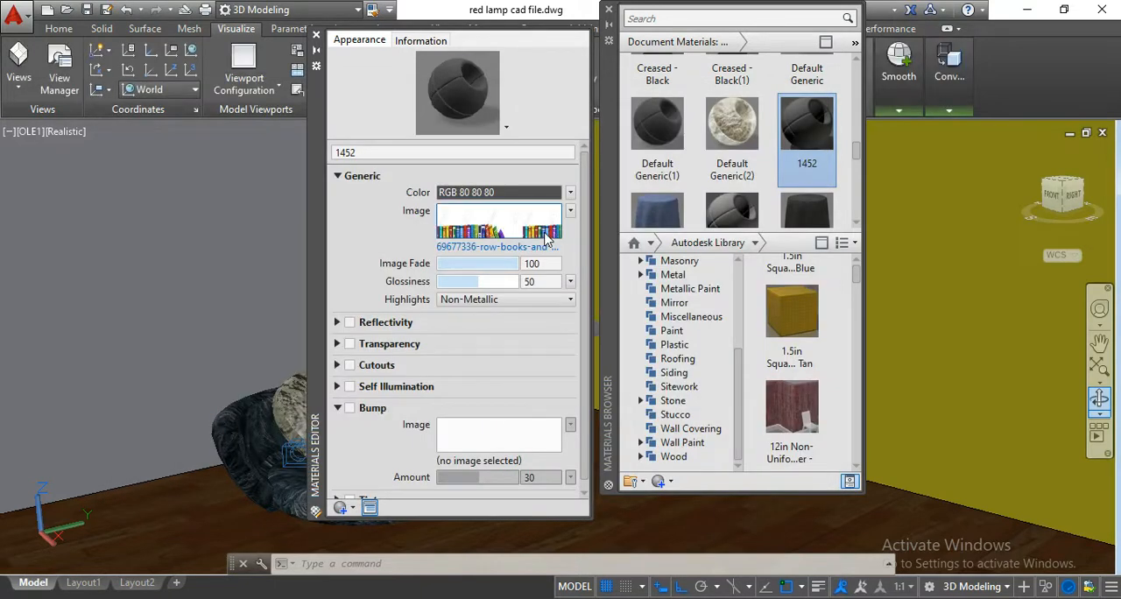
Move the Materials Editor clear of the Materials Browser and open material 1452's generic row-of-books image for texture editing.
mouse_move(547, 239)
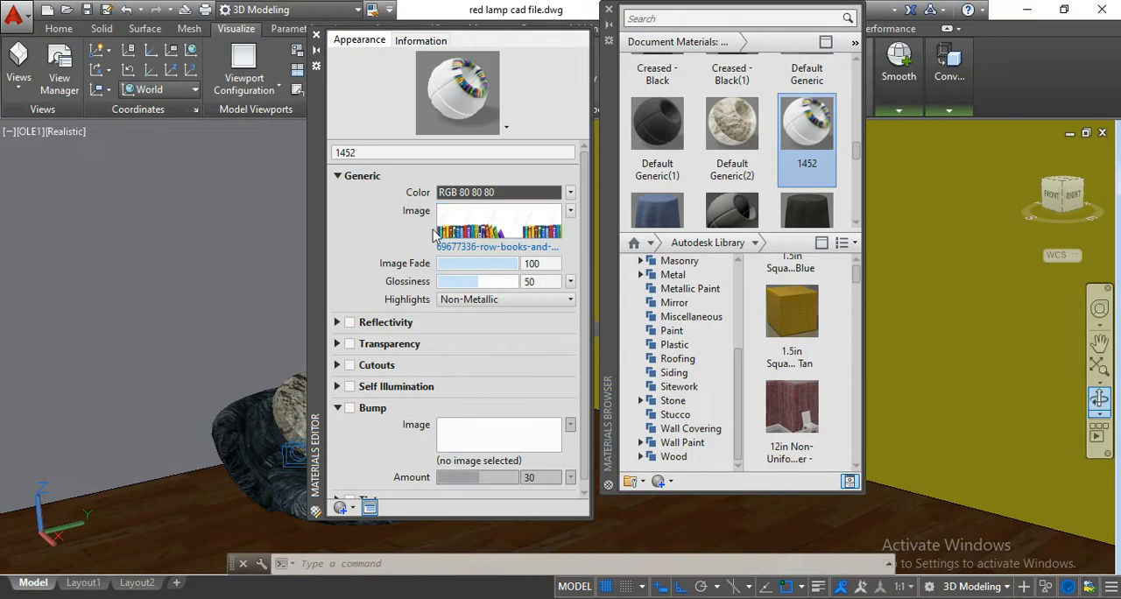
left_click_drag(317, 238, 243, 238)
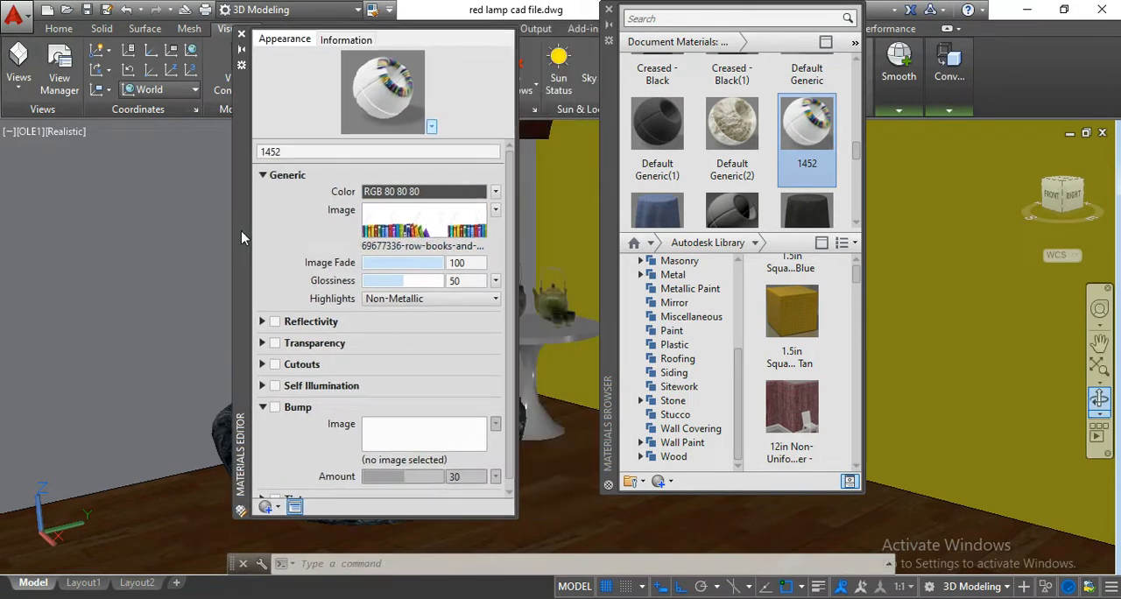
left_click(496, 210)
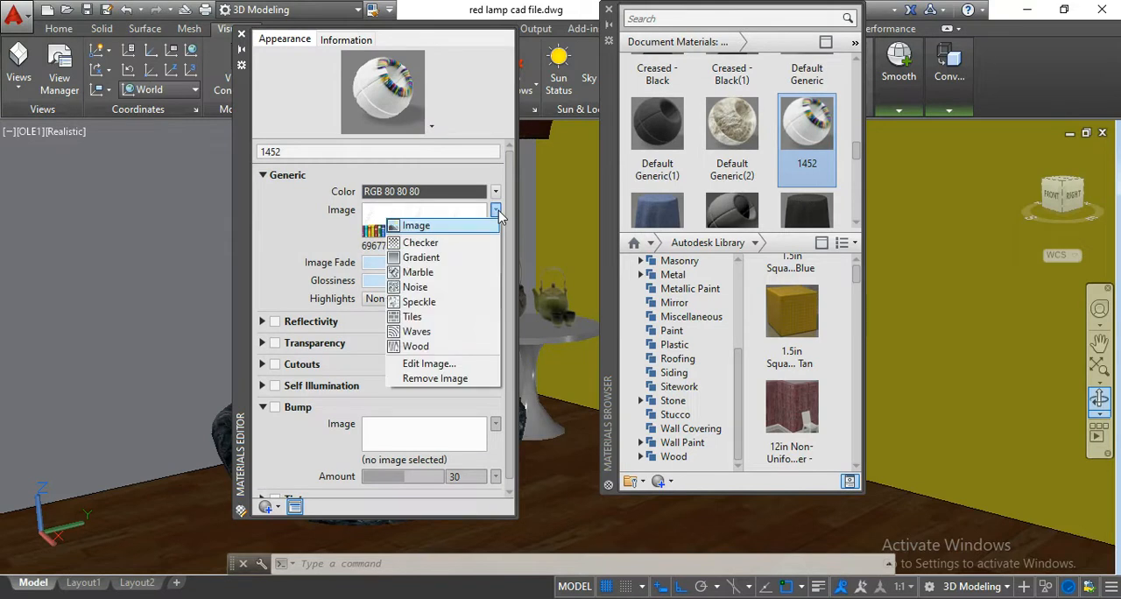
left_click(301, 226)
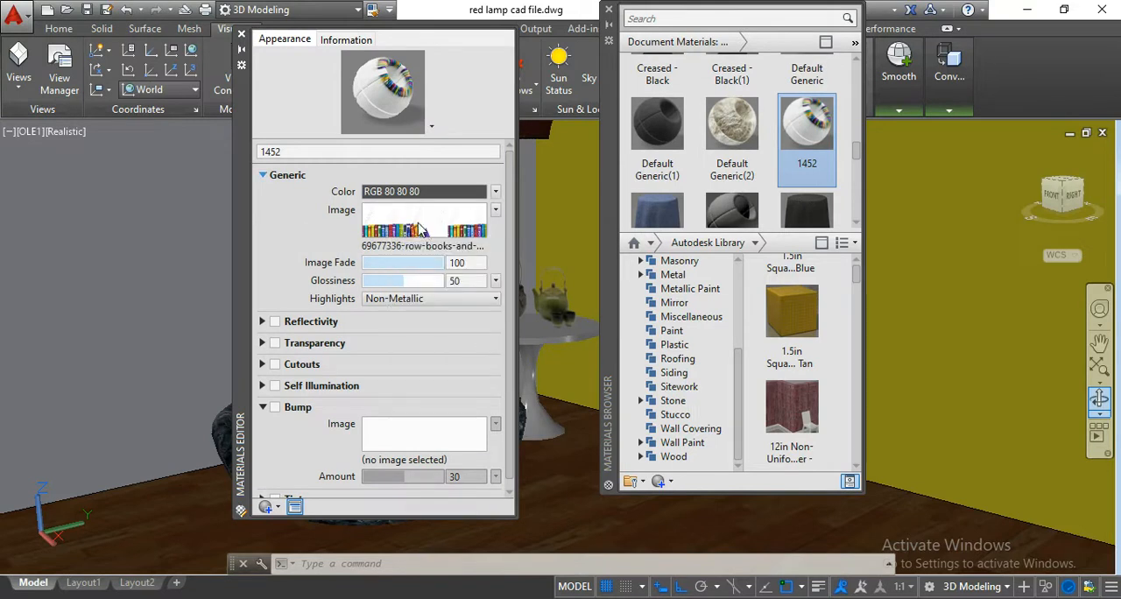
left_click(495, 212)
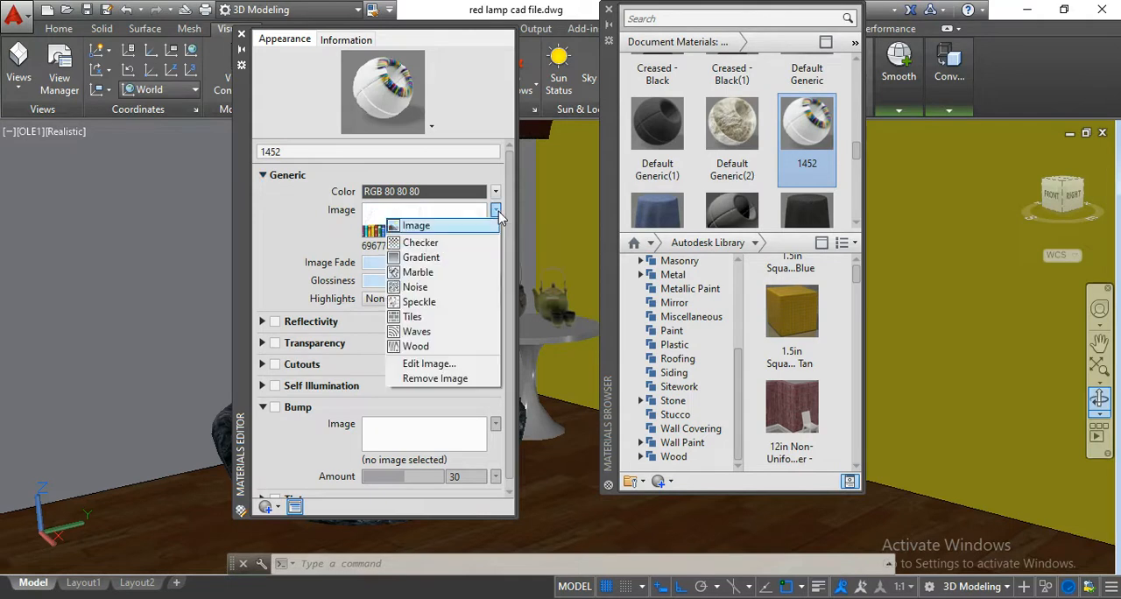
left_click(445, 364)
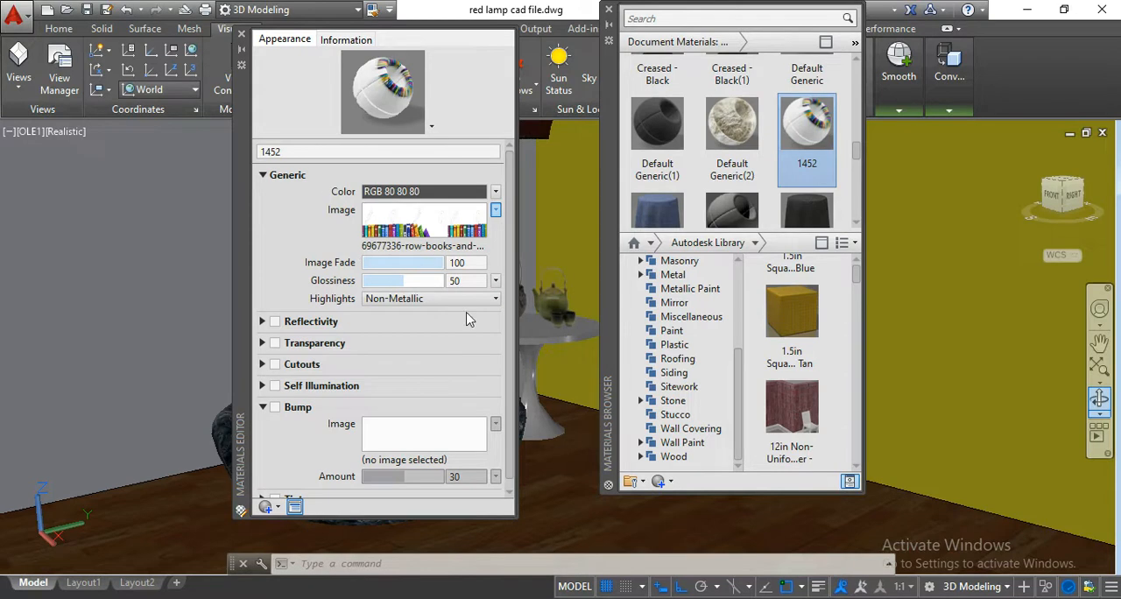
left_click(477, 243)
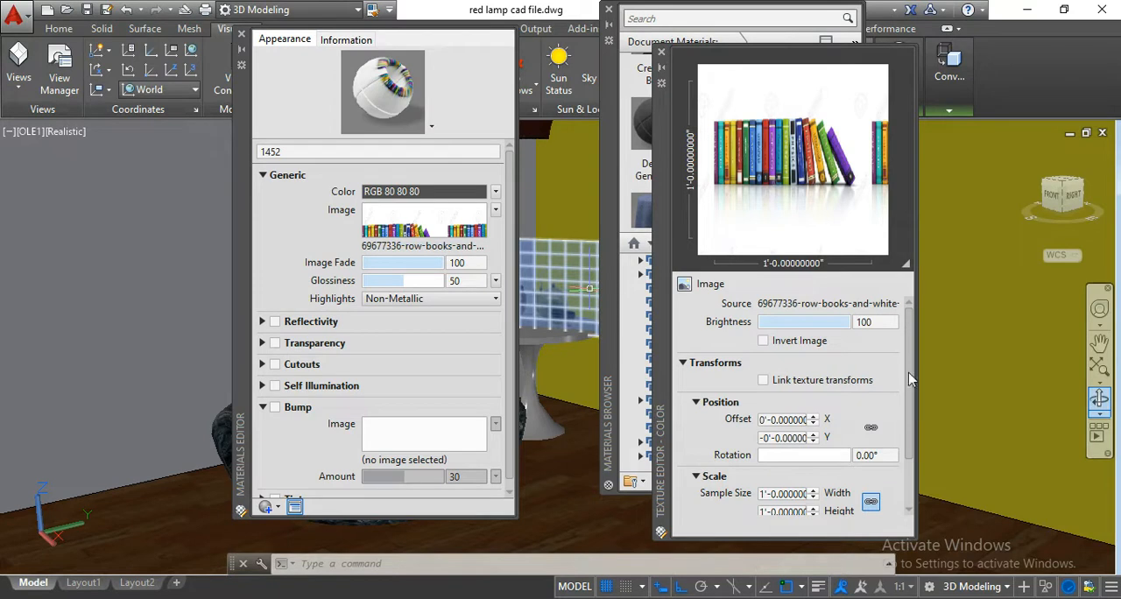
Set the generic image's horizontal and vertical repeat to None, and close its Texture Editor.
scroll(911, 373, "down", 2)
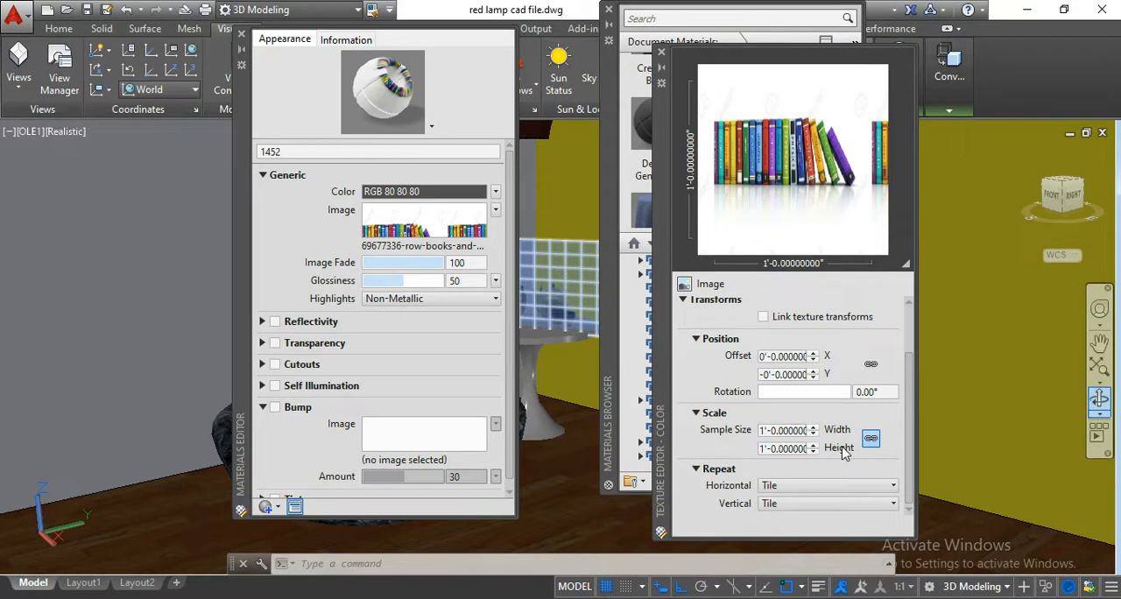
left_click(794, 449)
left_click(794, 429)
left_click(786, 448)
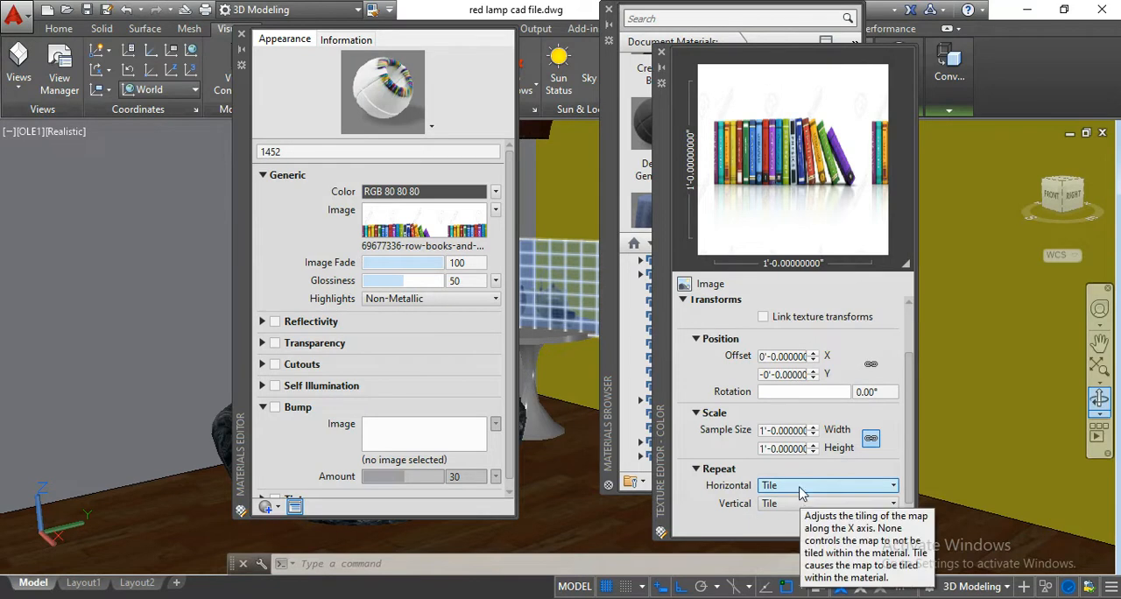
left_click(799, 487)
left_click(806, 504)
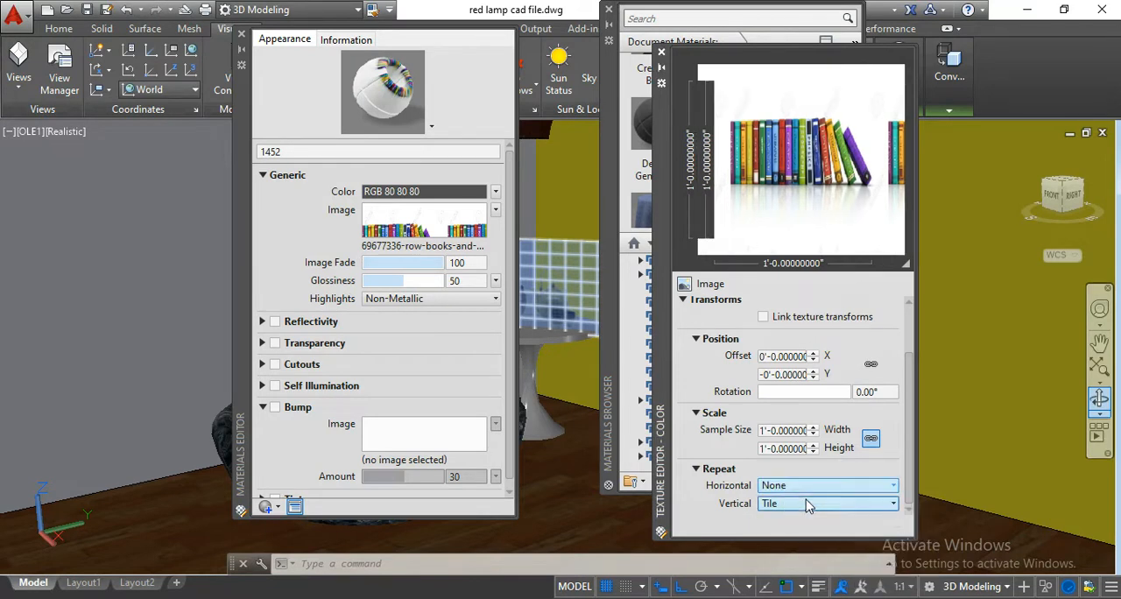
left_click(807, 505)
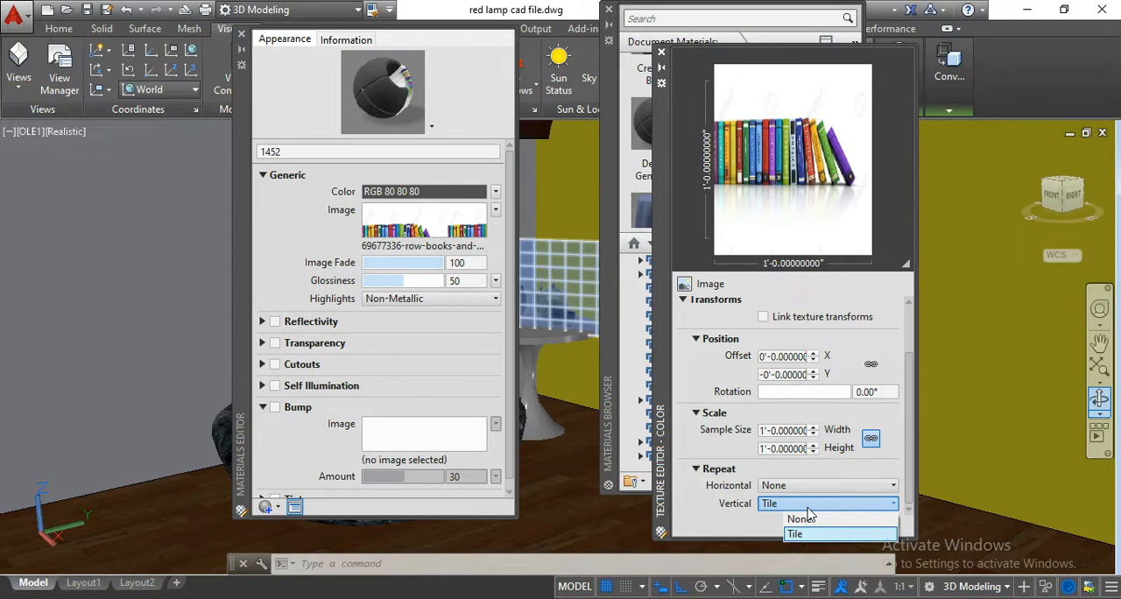
left_click(805, 519)
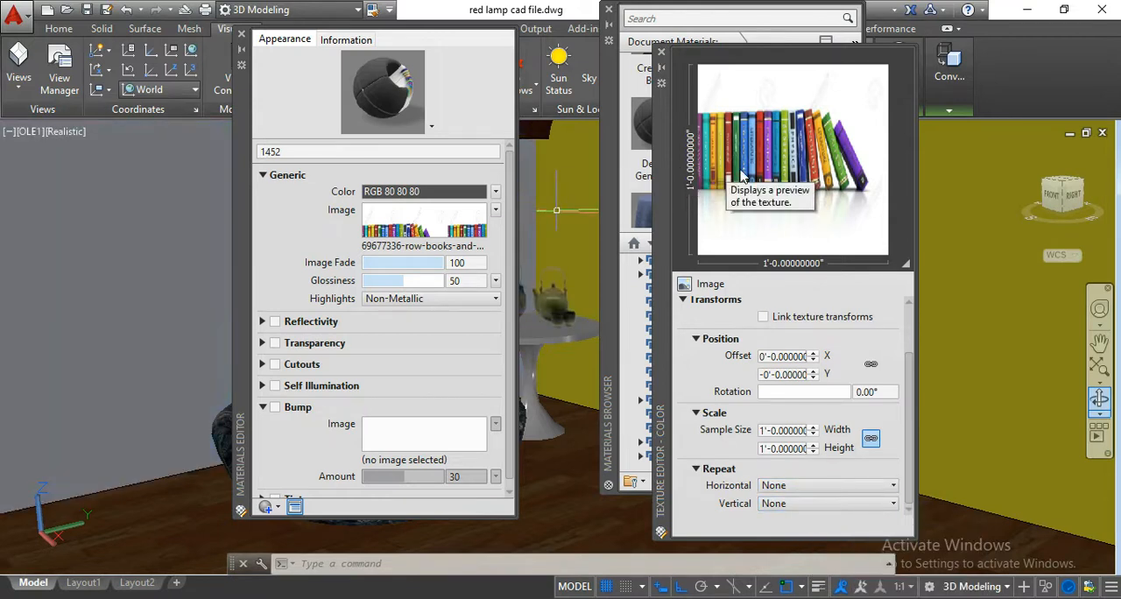
left_click(661, 55)
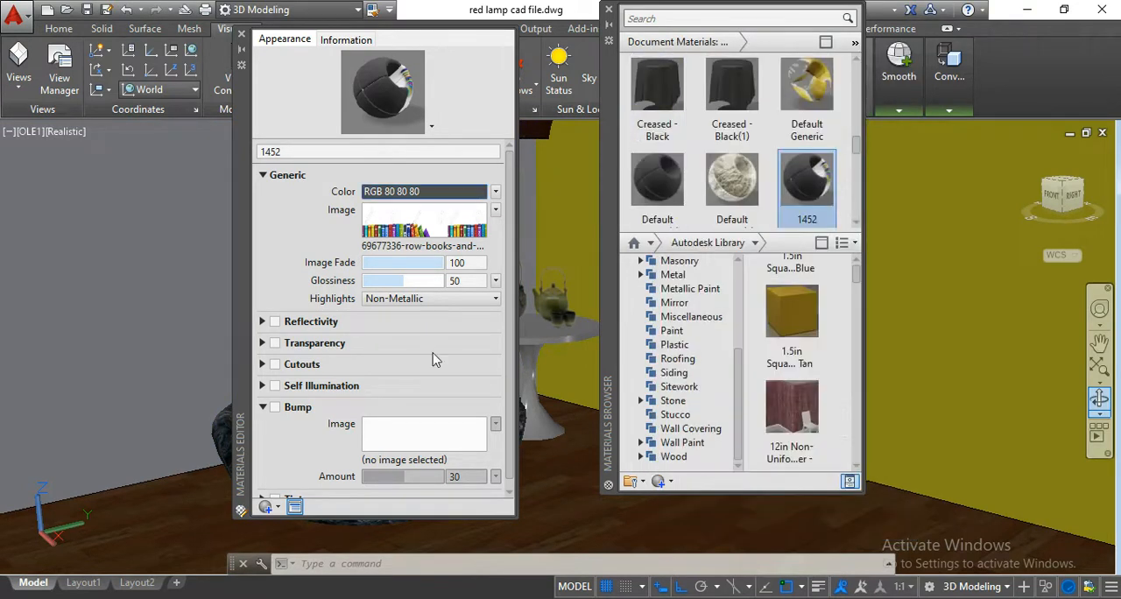
Collapse material 1452's Bump settings and examine its Transparency settings.
left_click(302, 424)
scroll(341, 405, "down", 1)
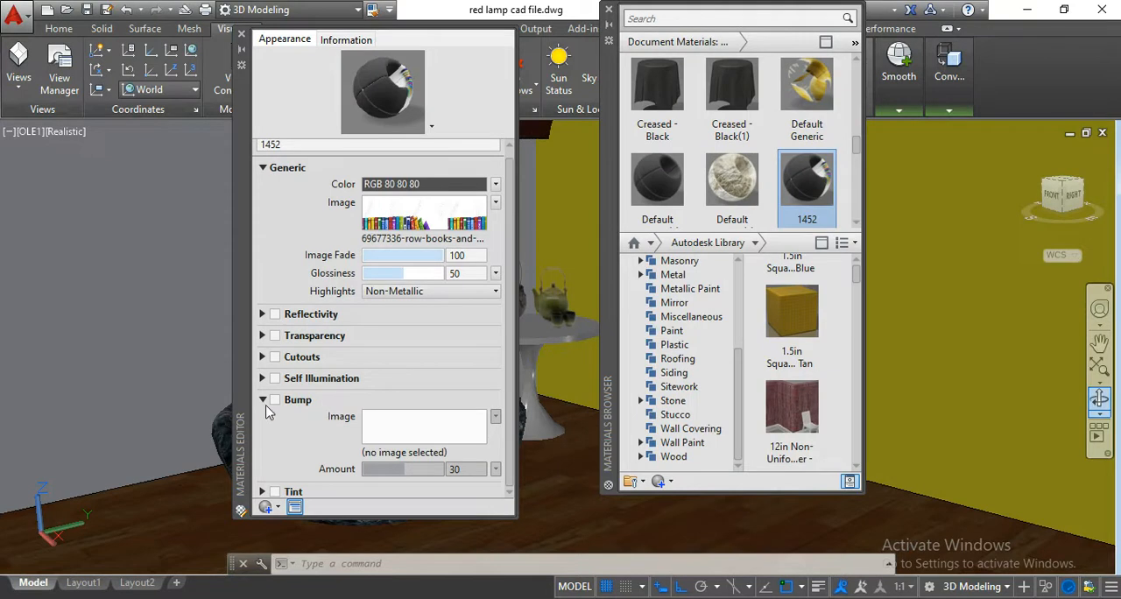
left_click(262, 400)
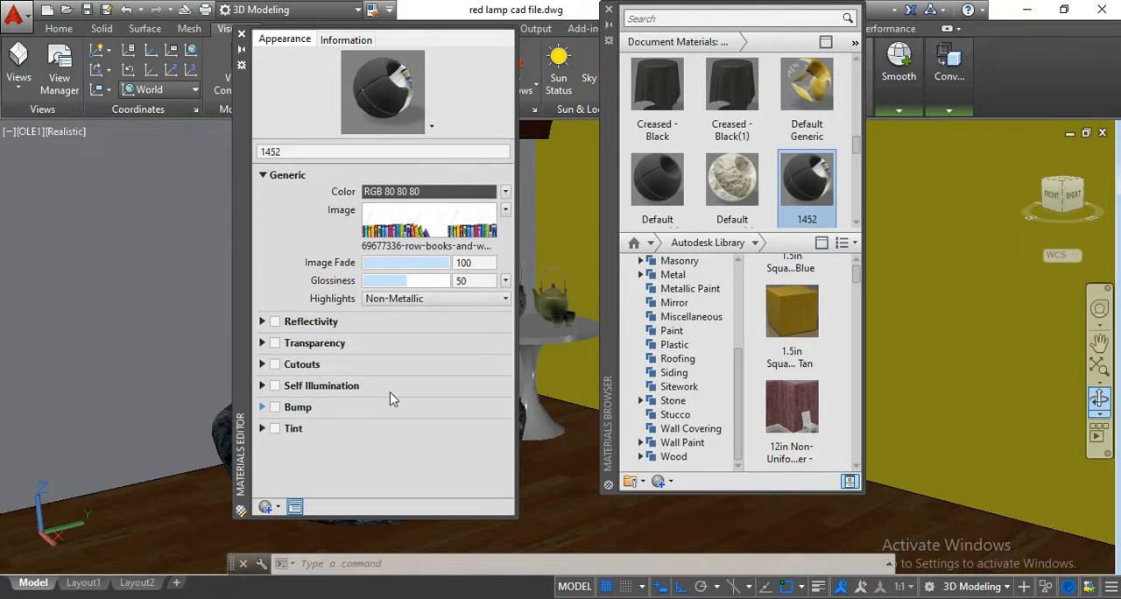
left_click(263, 344)
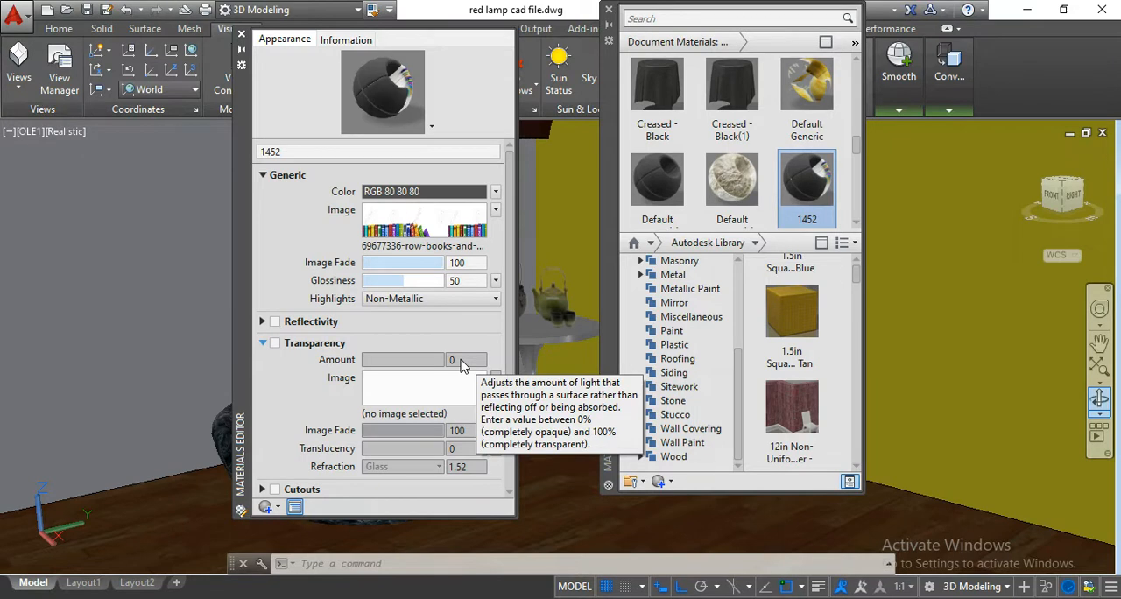
left_click(315, 343)
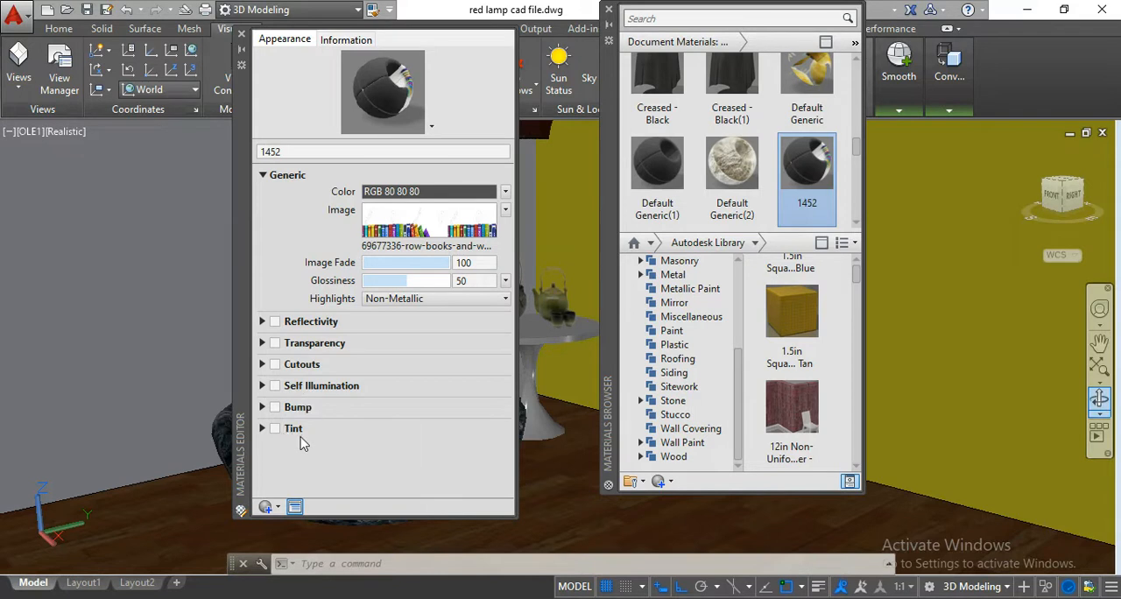
Enable Cutouts for material 1452 and load 69677336-row-books-and-white-background-3d-illustration1 from the books folder as the cutout image.
left_click(263, 364)
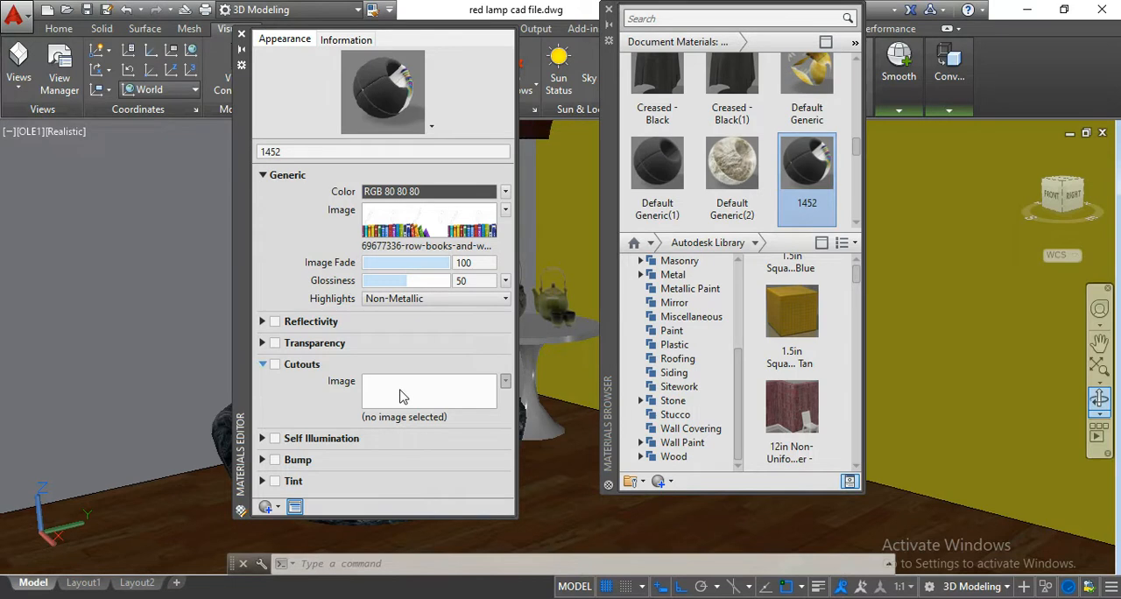
left_click(275, 364)
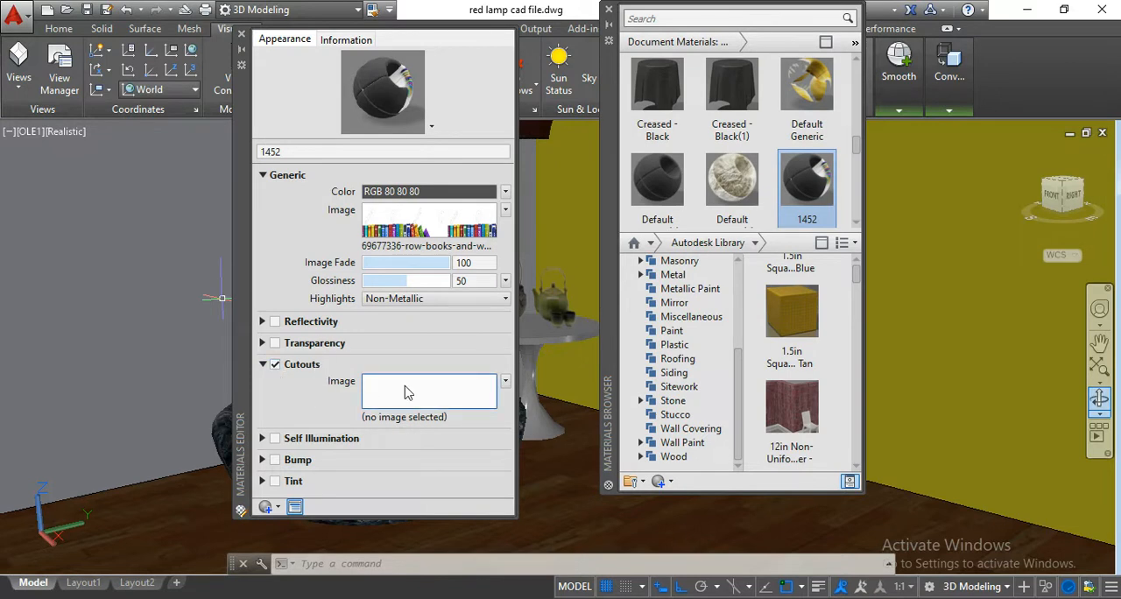
left_click(276, 368)
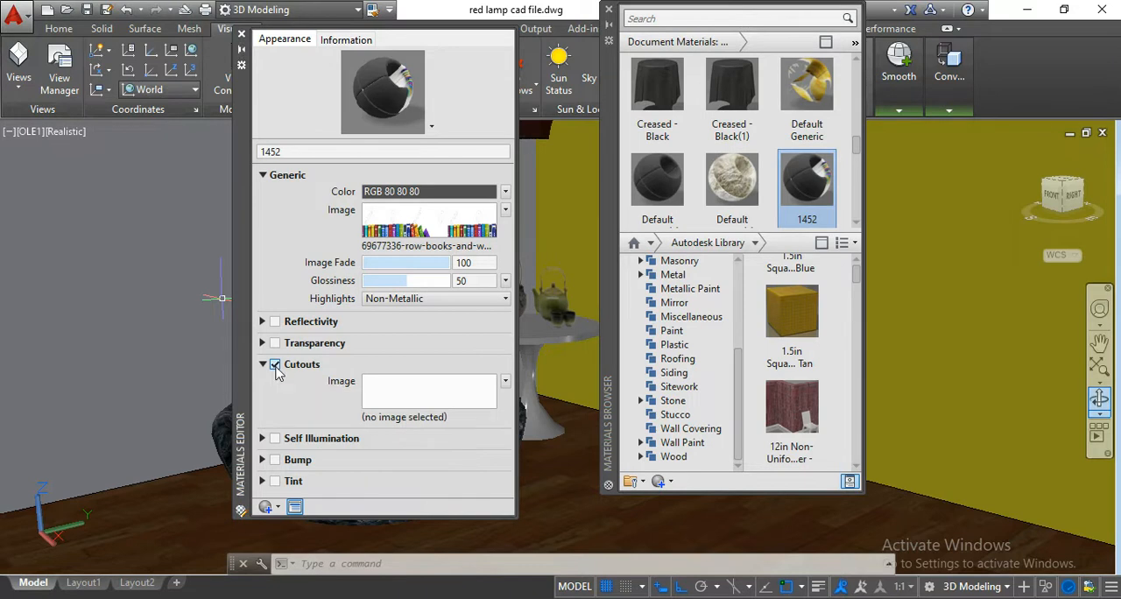
left_click(275, 367)
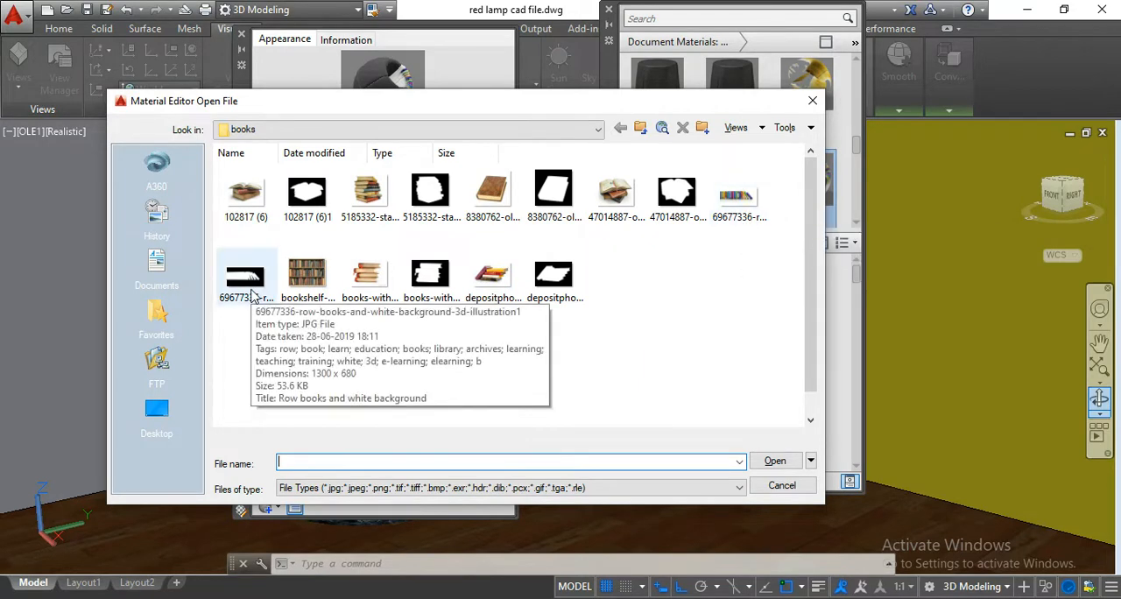
left_click(246, 279)
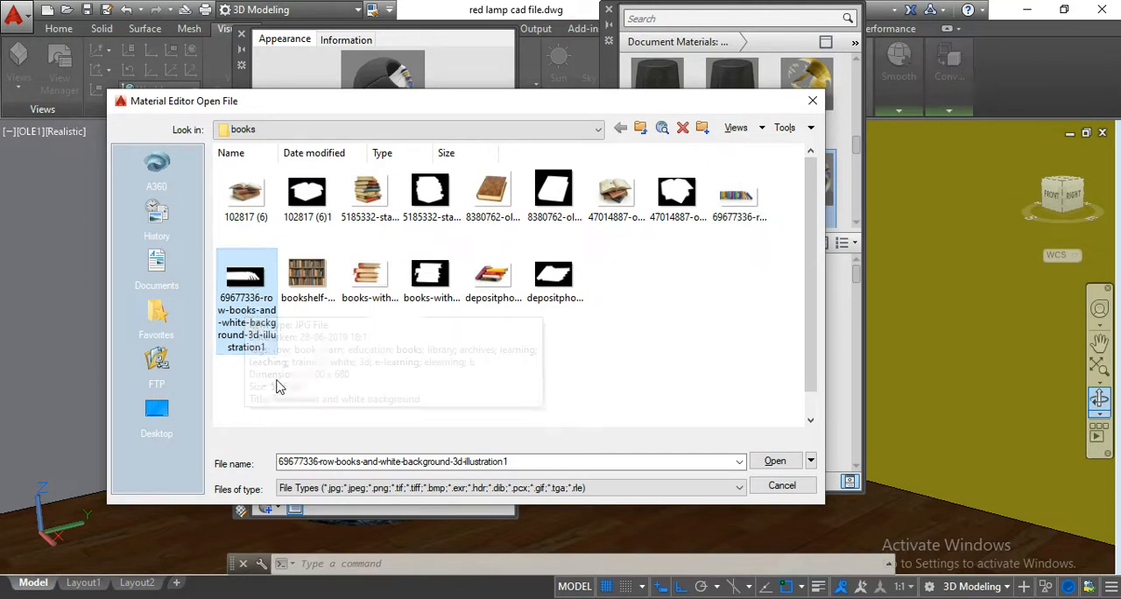
left_click(811, 462)
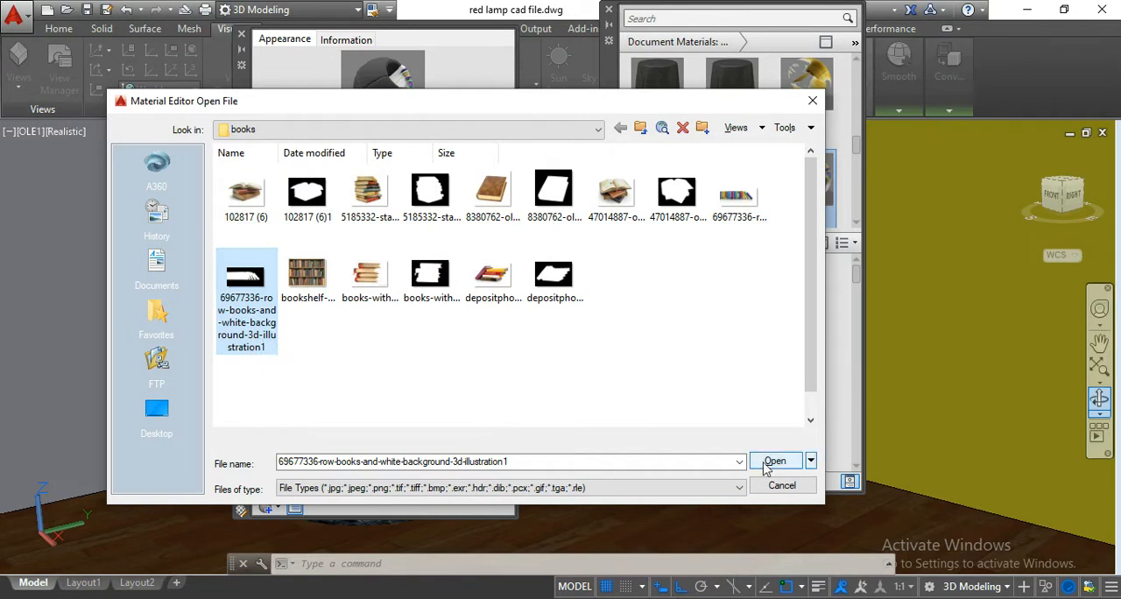
left_click(766, 465)
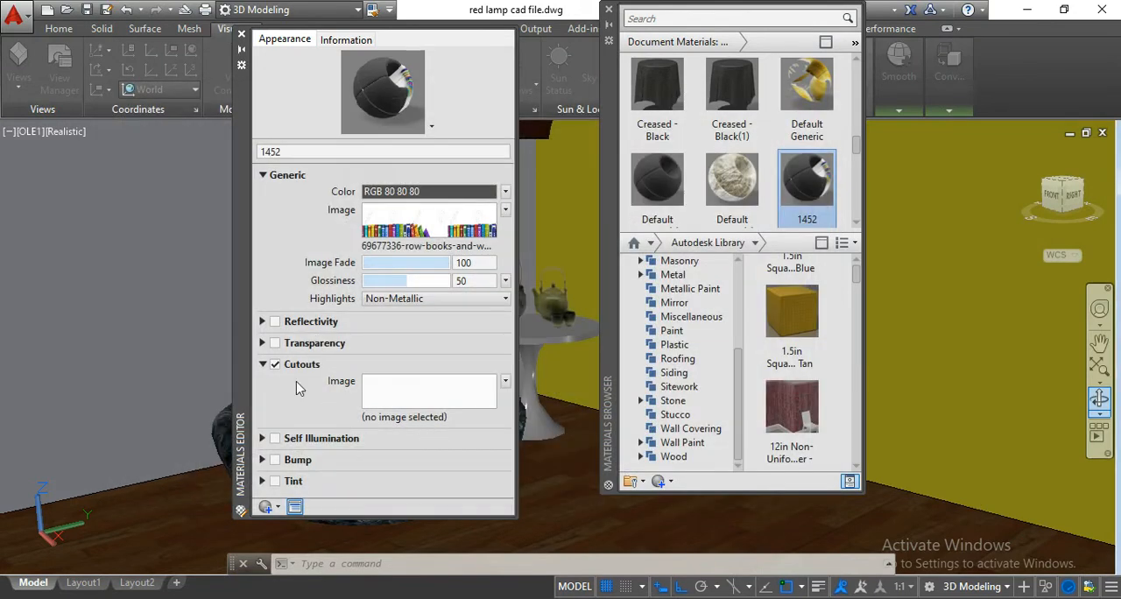
left_click(381, 394)
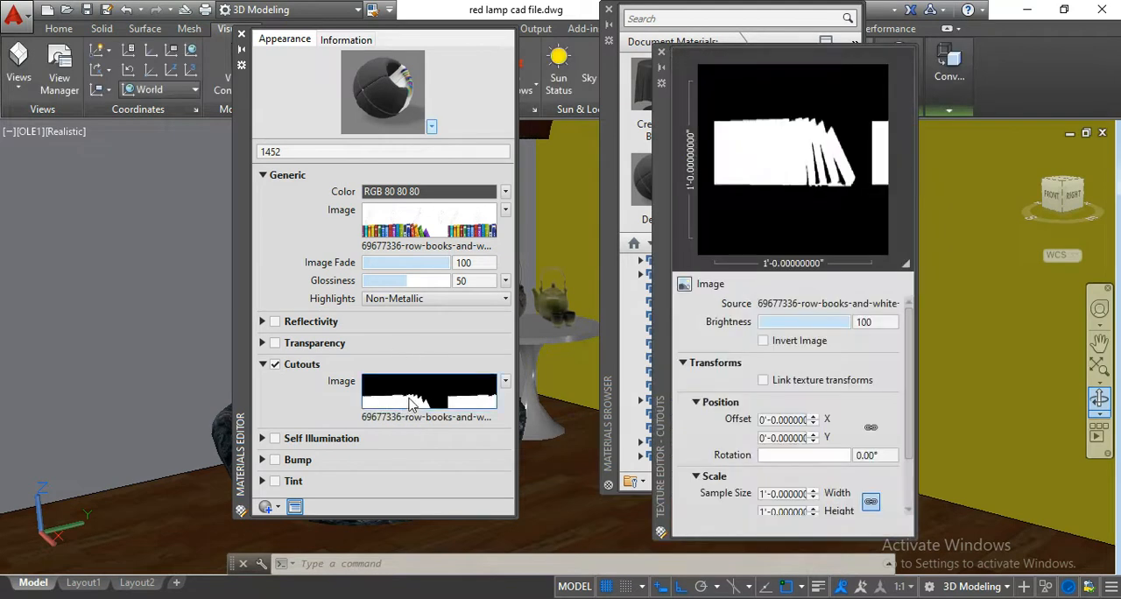
Set the cutout image's horizontal and vertical repeat to None, and close the Texture Editor and Materials Editor.
mouse_move(410, 402)
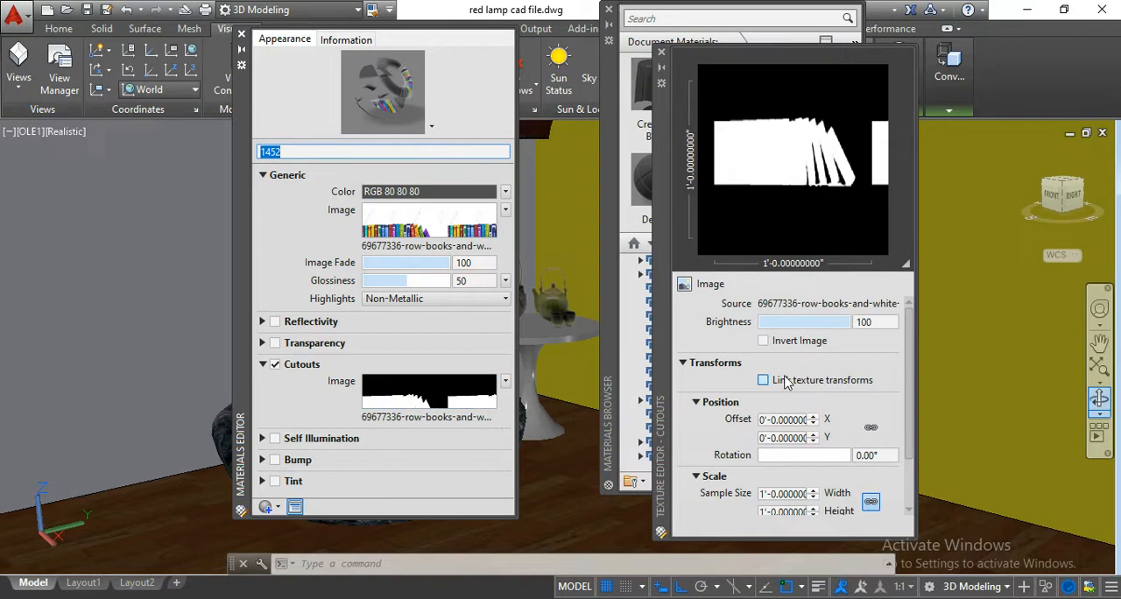
scroll(793, 390, "down", 1)
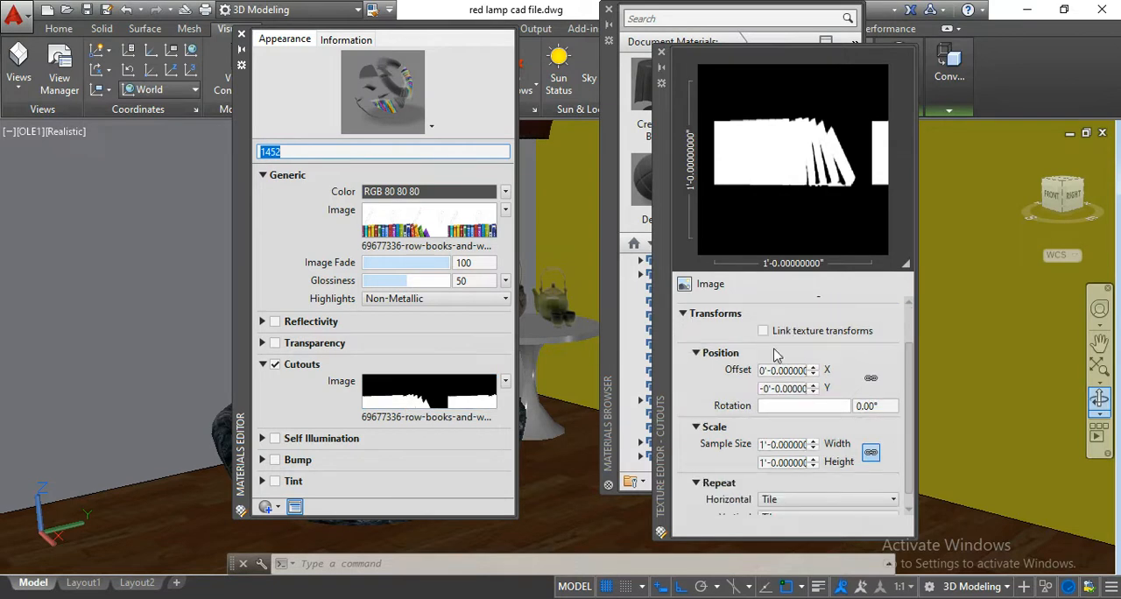
left_click_drag(712, 531, 709, 488)
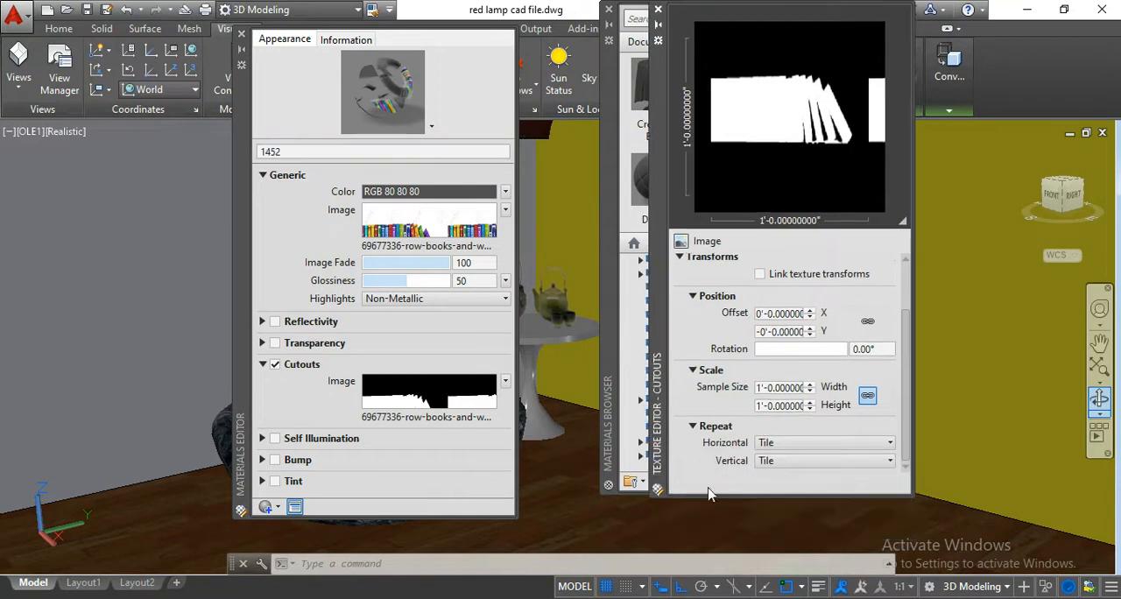
left_click(788, 444)
left_click(801, 459)
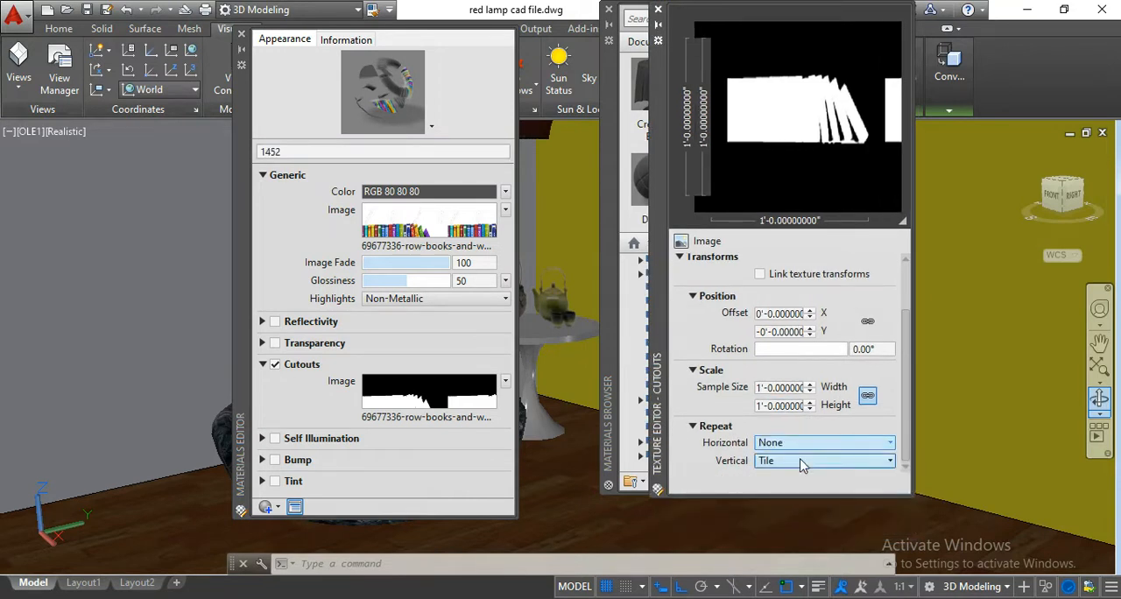
left_click(799, 461)
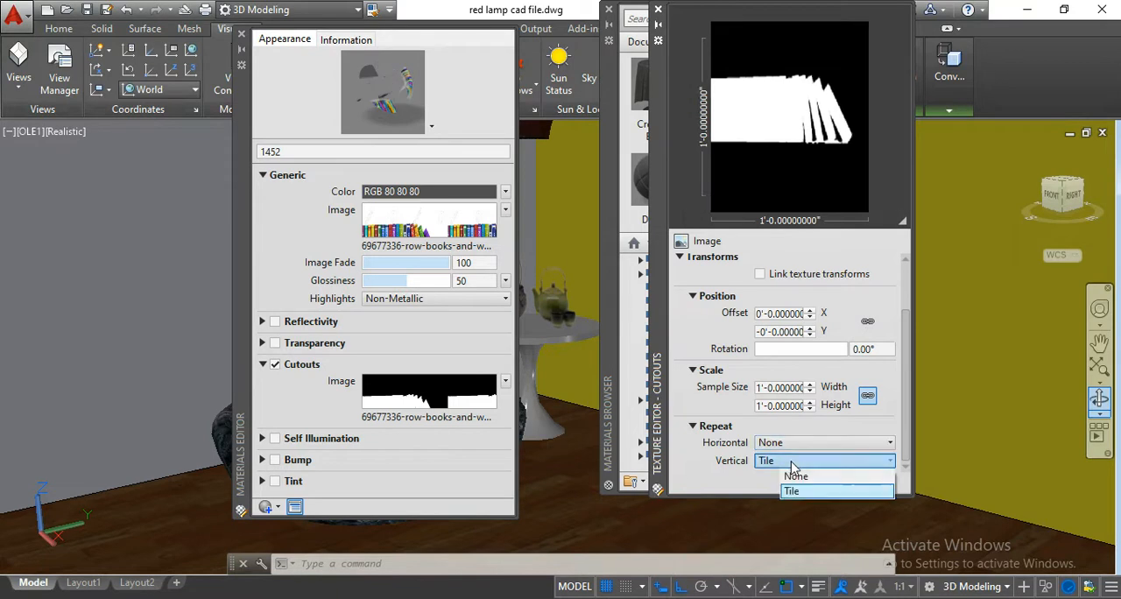
left_click(798, 477)
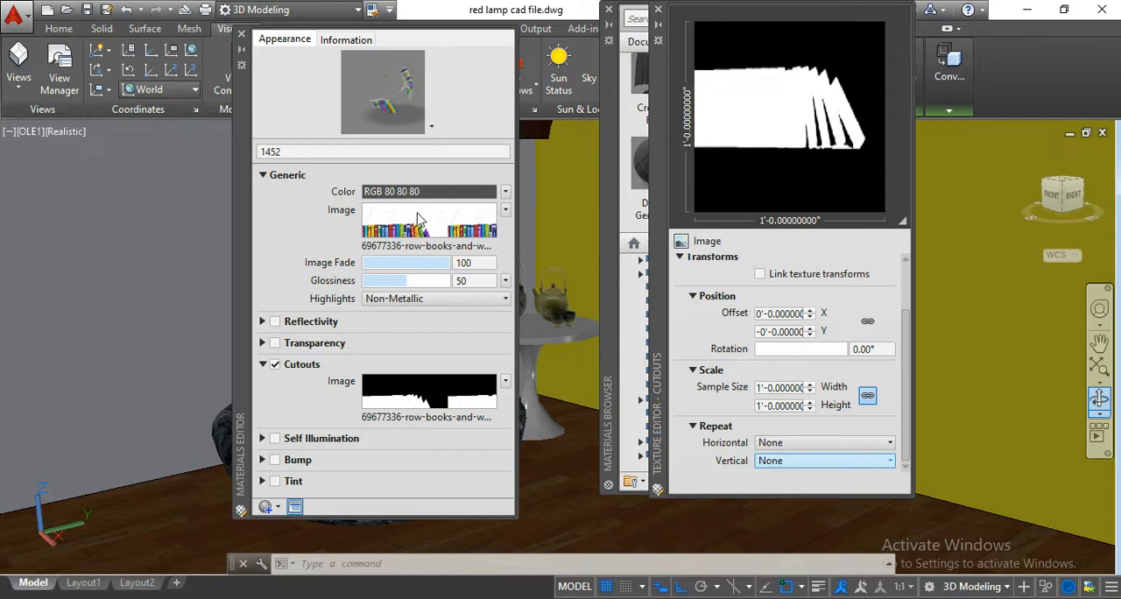
mouse_move(412, 230)
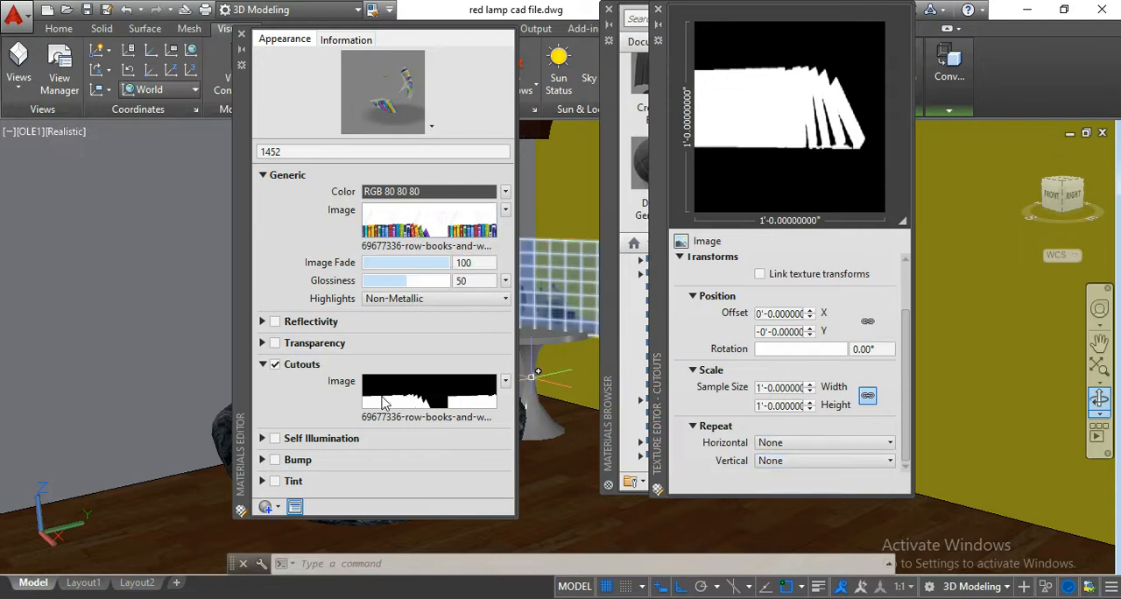
left_click(799, 406)
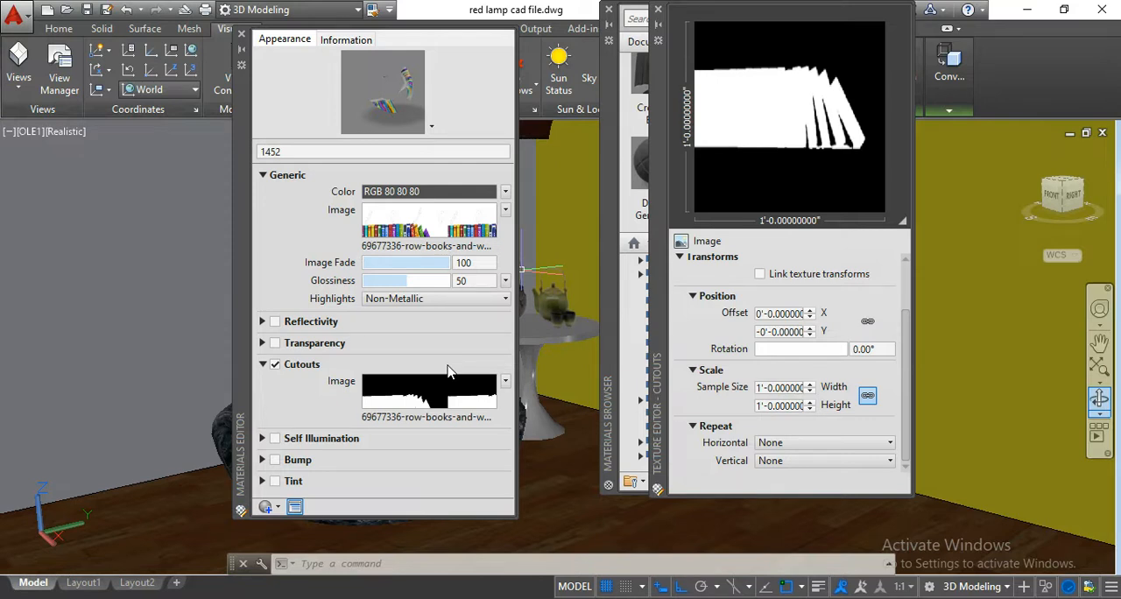
left_click(659, 11)
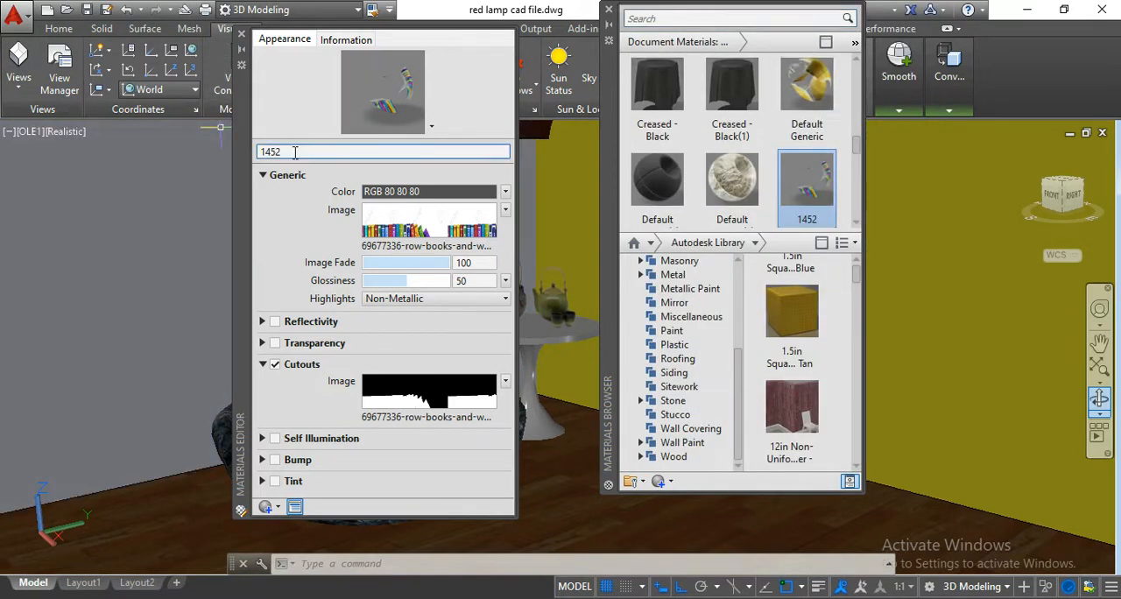
left_click(242, 36)
scroll(773, 174, "down", 1)
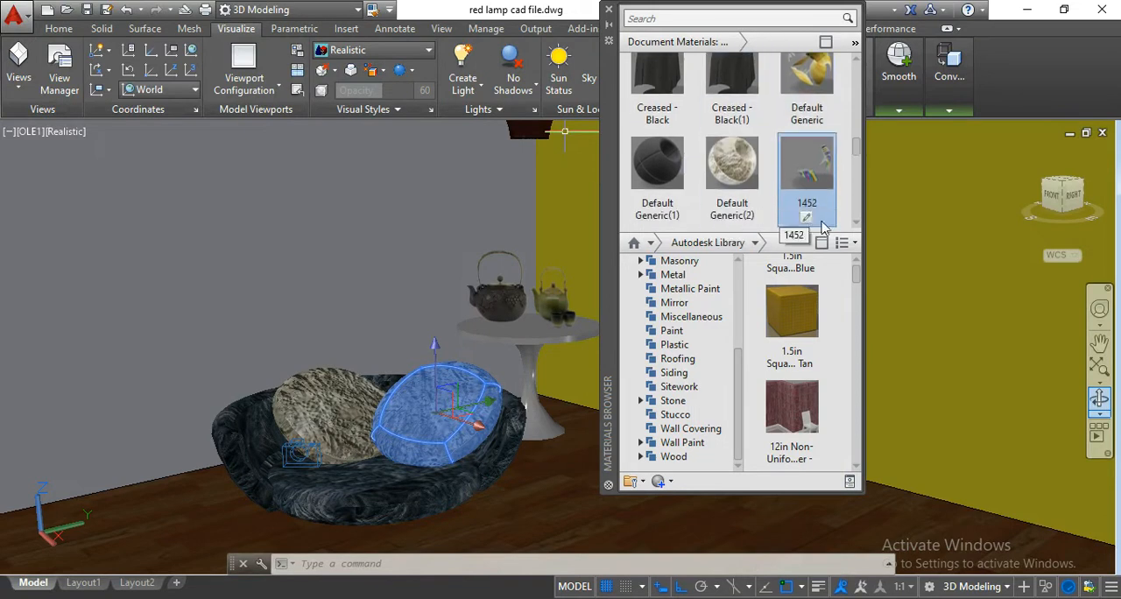
Look through the document materials to locate material 1452, and close the Materials Browser.
scroll(801, 162, "up", 5)
scroll(786, 127, "up", 1)
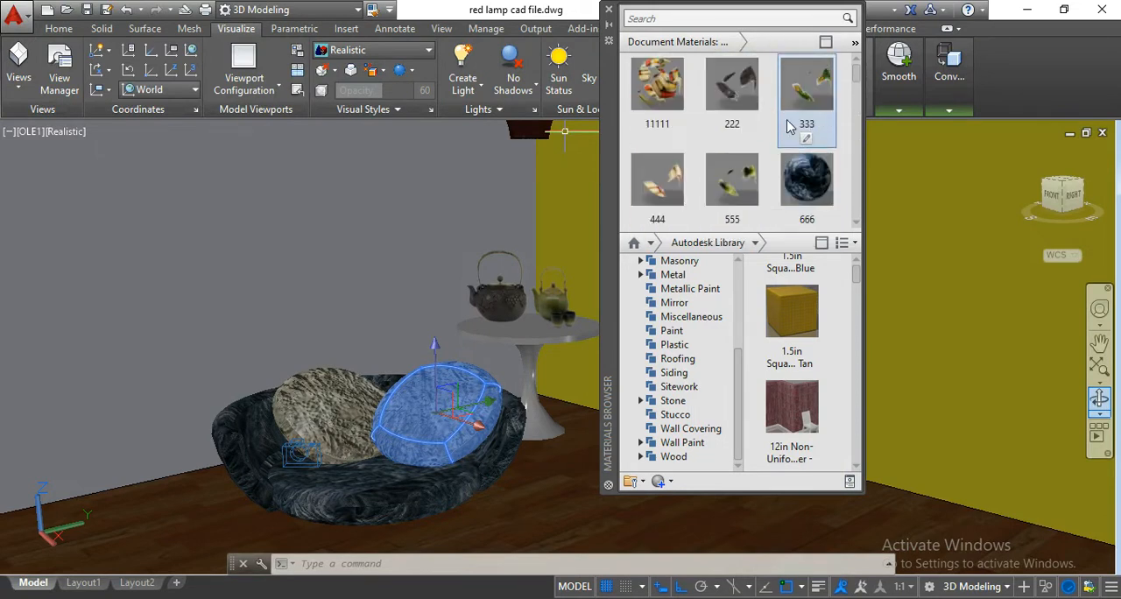
scroll(795, 163, "down", 10)
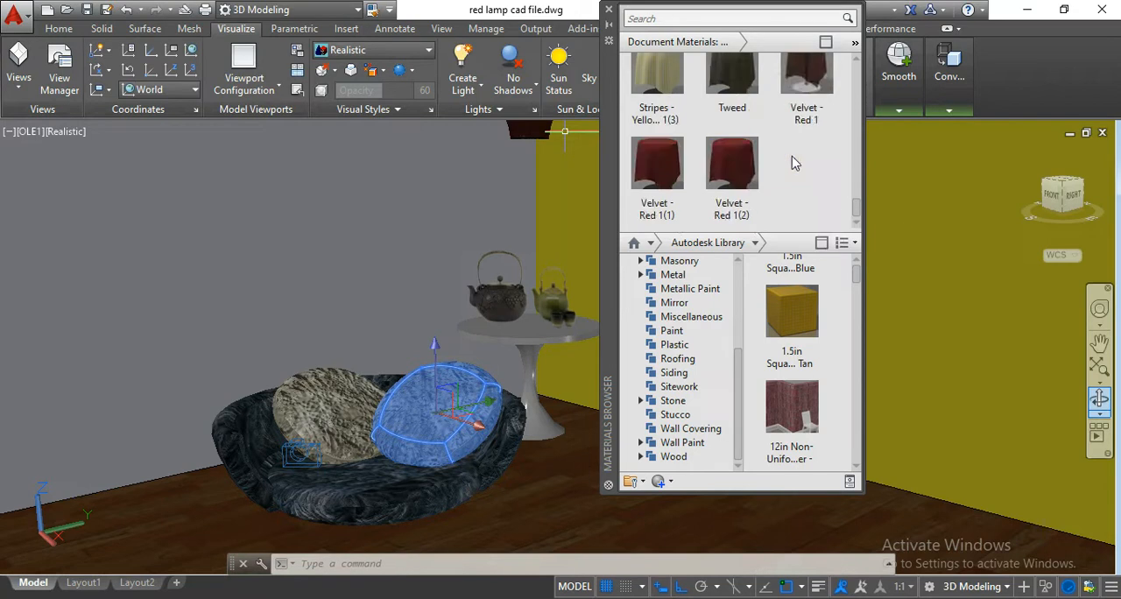
scroll(794, 163, "up", 10)
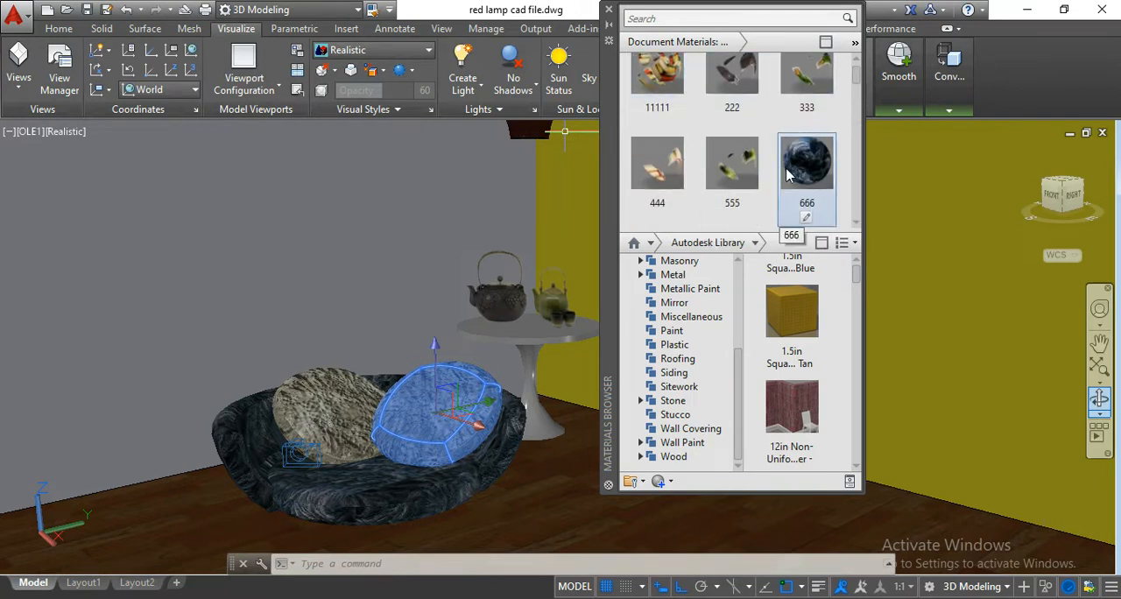
scroll(787, 176, "down", 3)
scroll(735, 175, "down", 3)
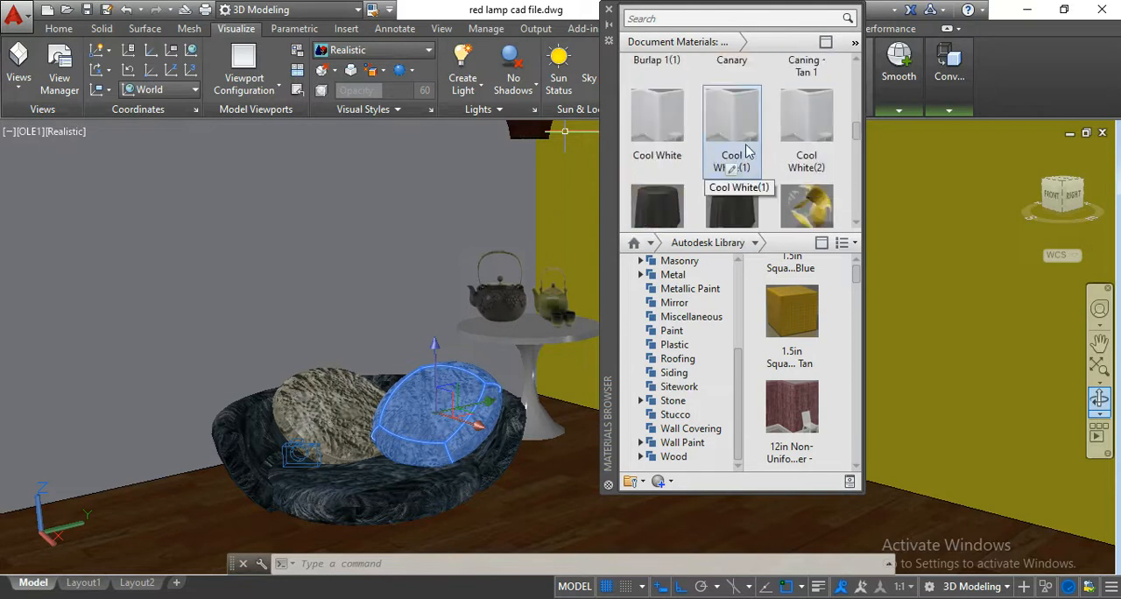
scroll(762, 162, "down", 3)
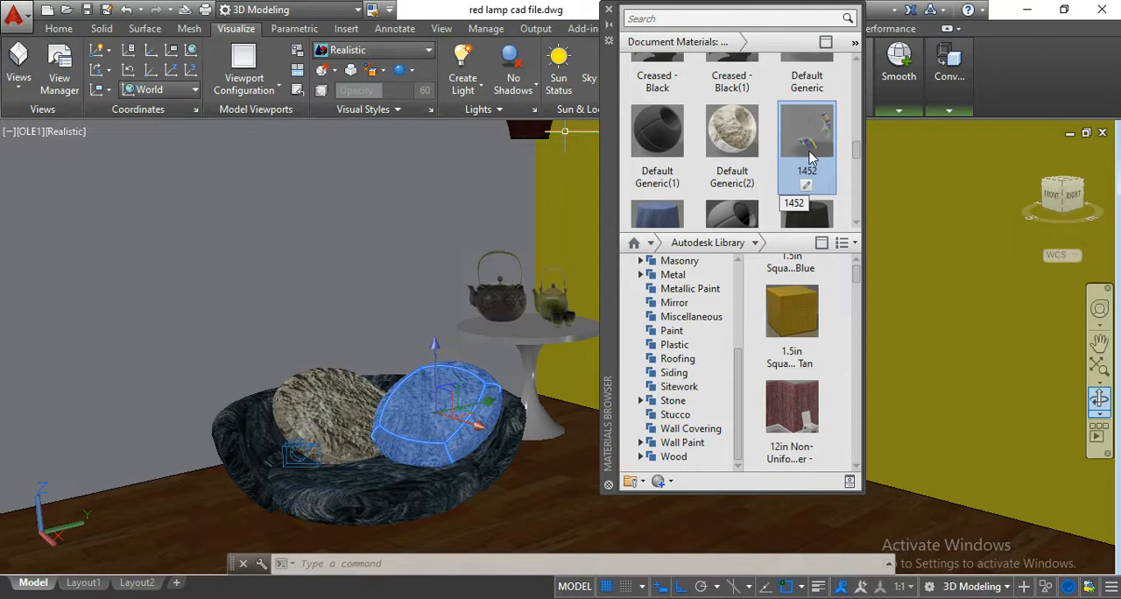
scroll(795, 162, "up", 1)
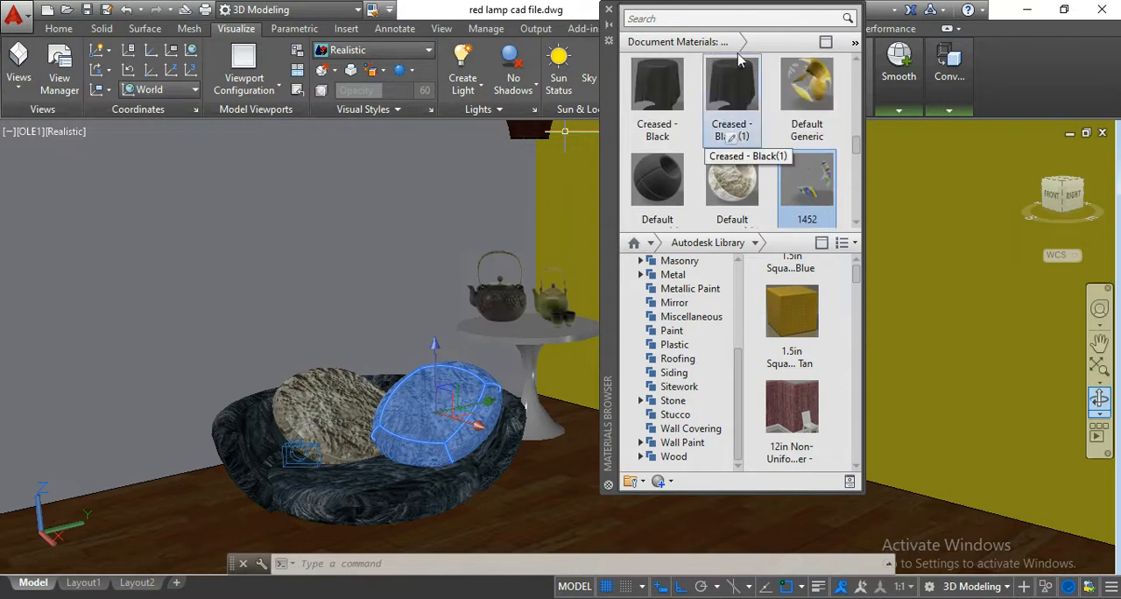
left_click(609, 10)
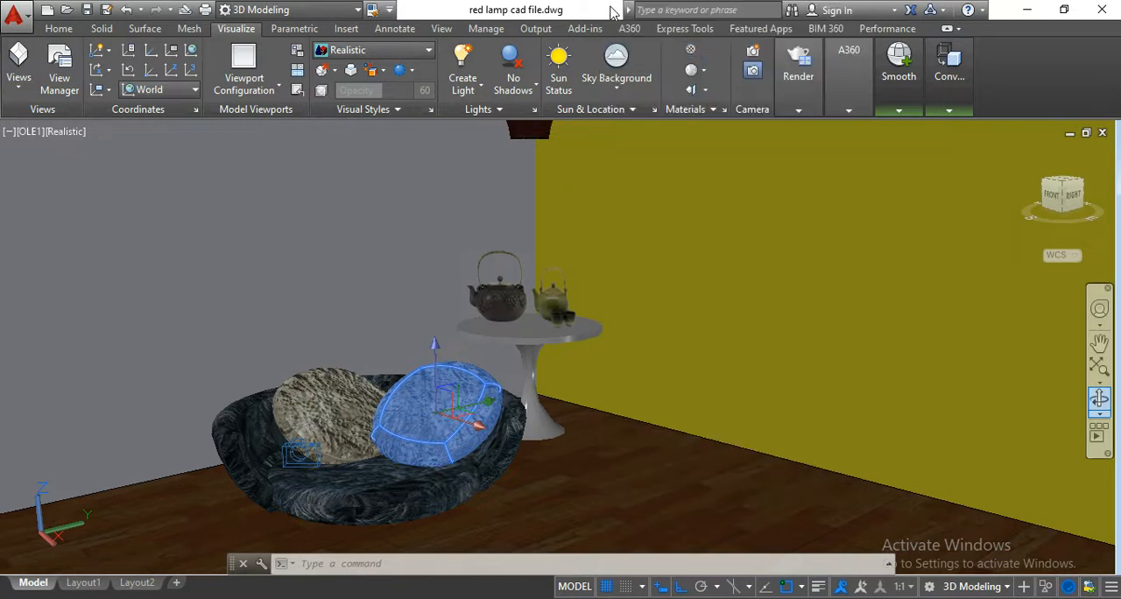
Switch the visual style to 2D Wireframe and orbit the model to view the room and the empty ground beside it from above.
scroll(554, 274, "down", 3)
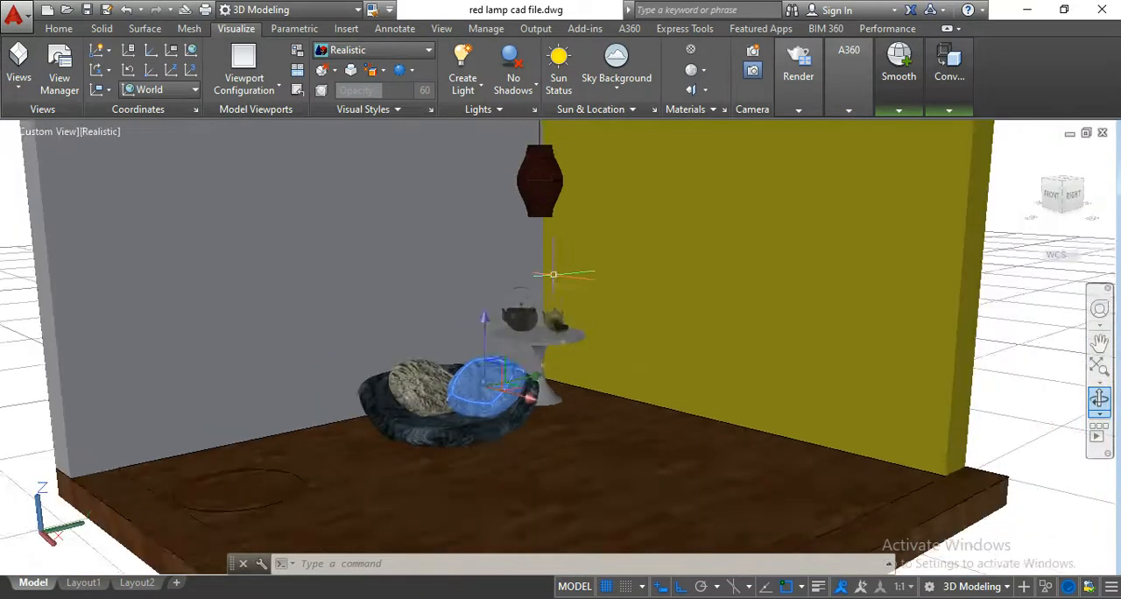
scroll(554, 274, "down", 3)
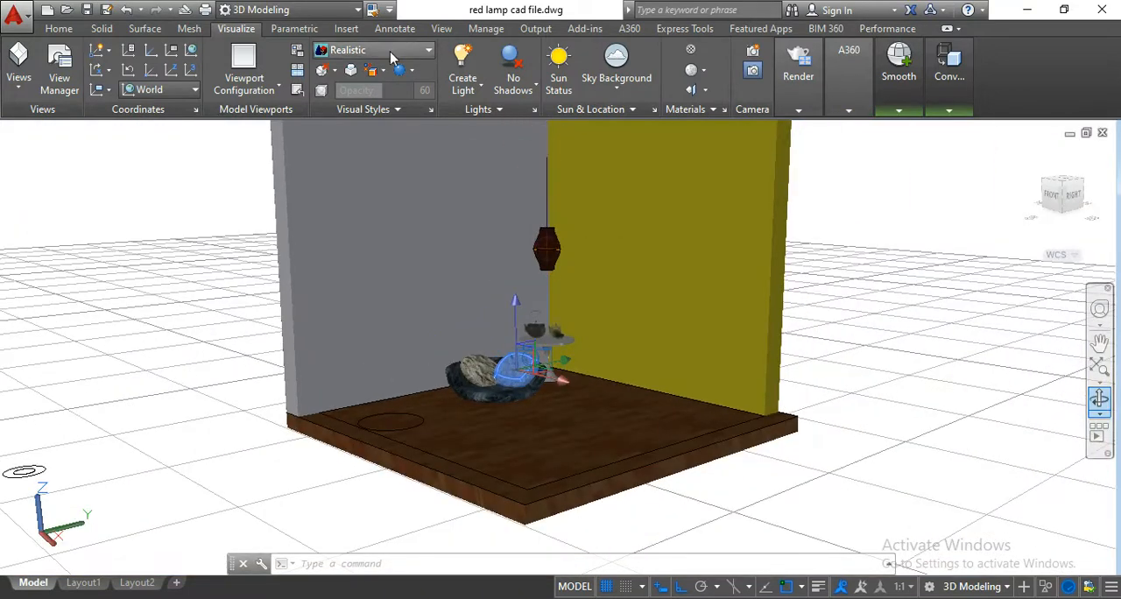
left_click(387, 54)
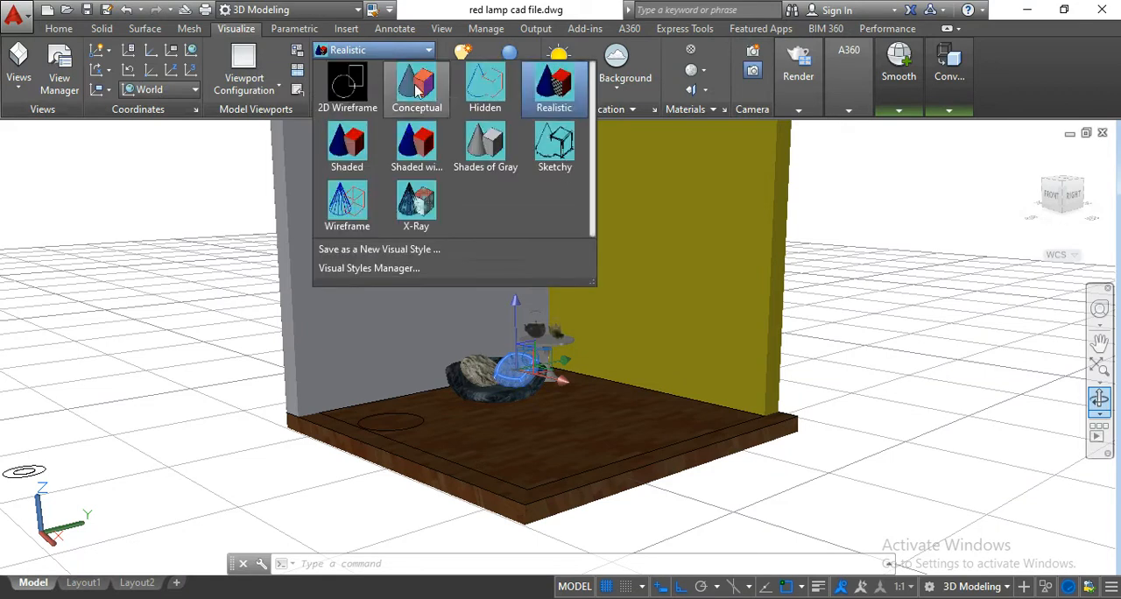
left_click(341, 99)
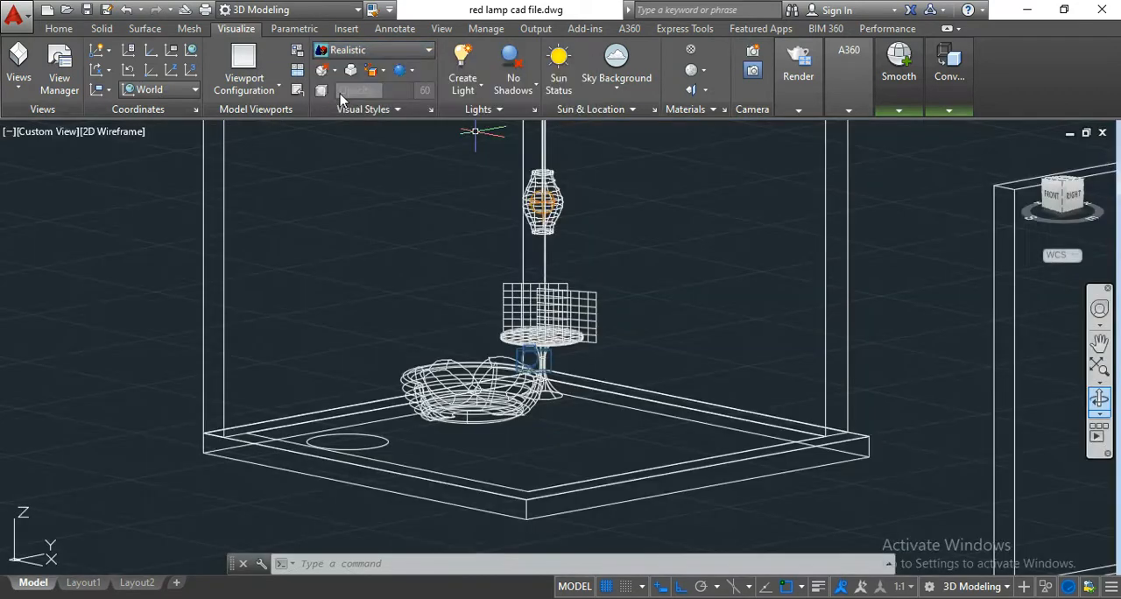
scroll(616, 285, "down", 6)
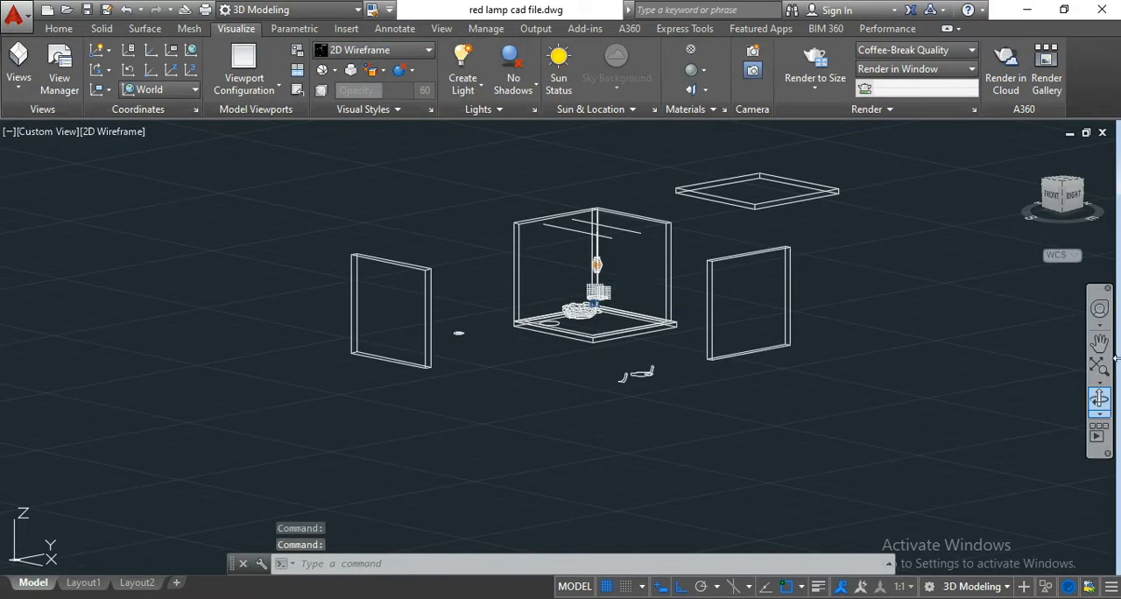
left_click(1100, 401)
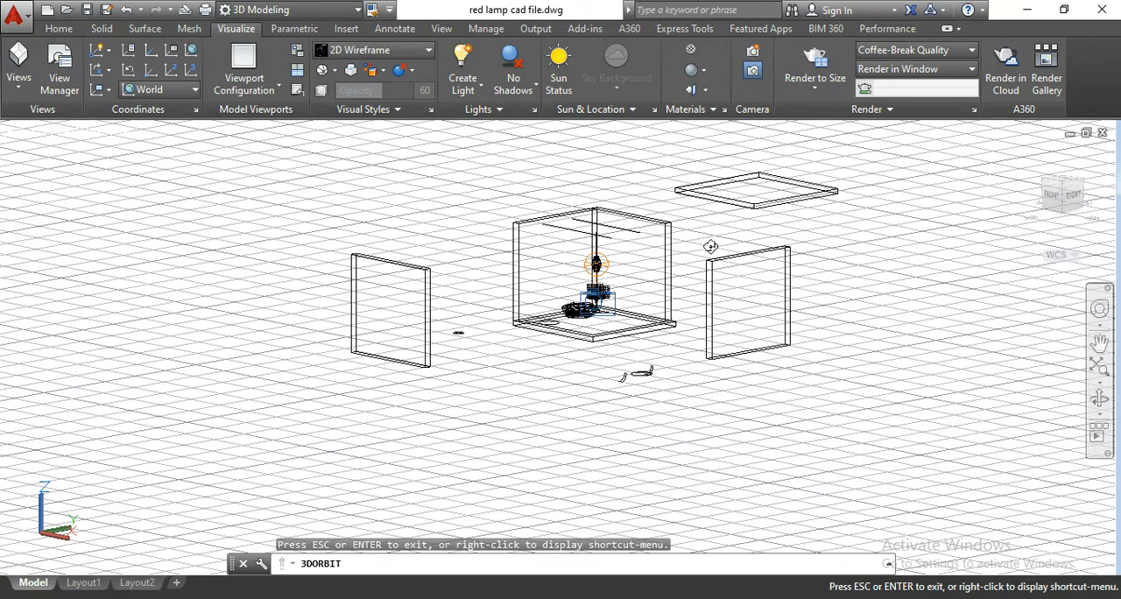
left_click_drag(867, 355, 588, 478)
left_click_drag(759, 298, 583, 311)
scroll(517, 250, "up", 5)
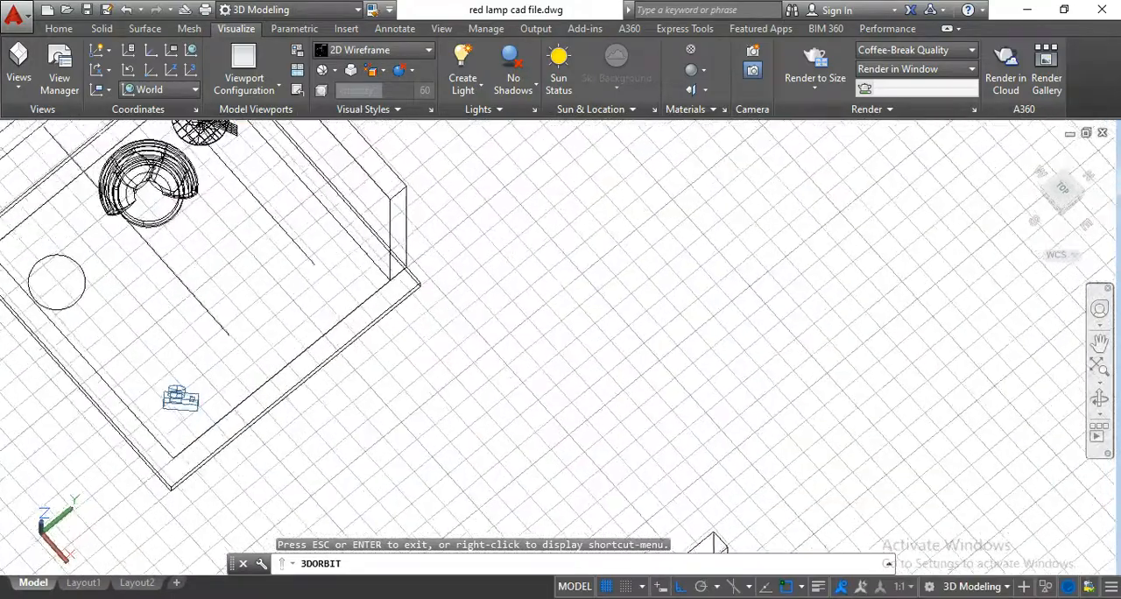
key("Escape")
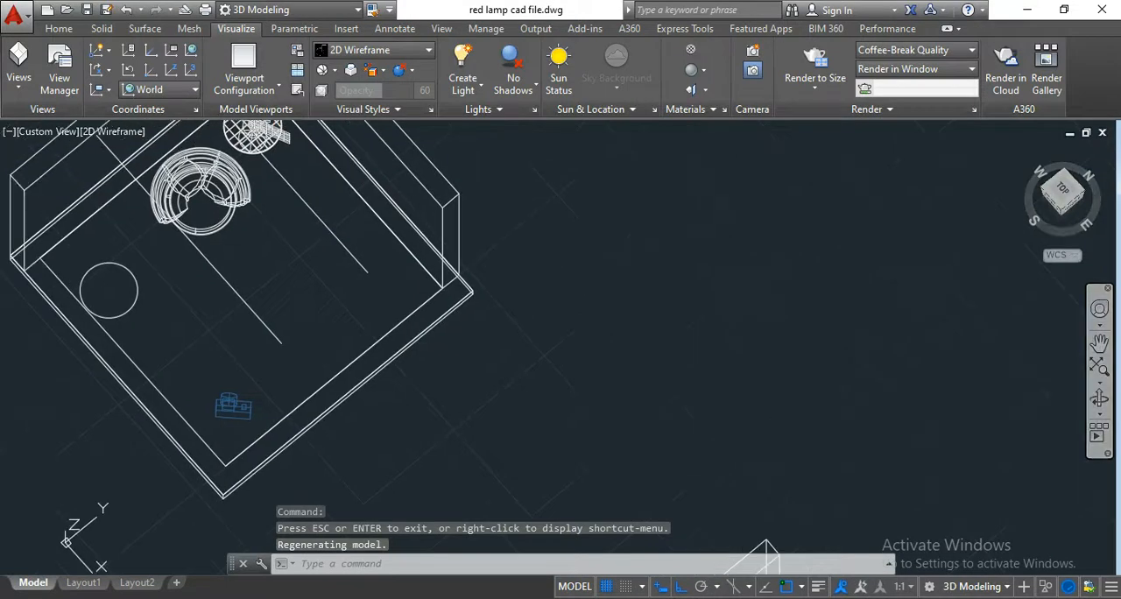
Try the Conceptual visual style, and set the view's visual style to Realistic.
left_click(408, 53)
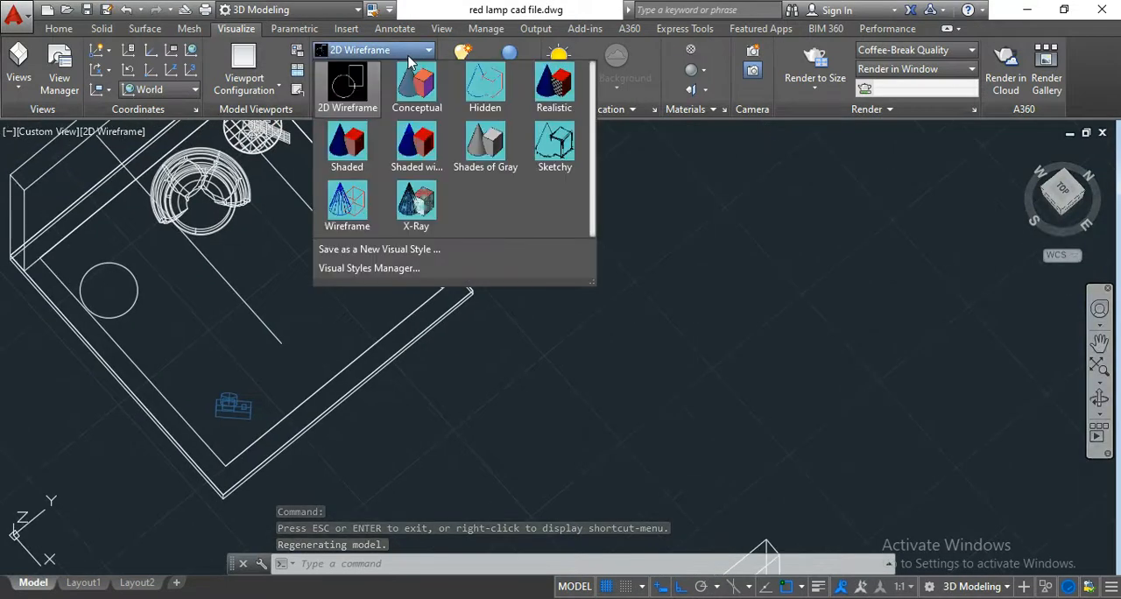
left_click(825, 310)
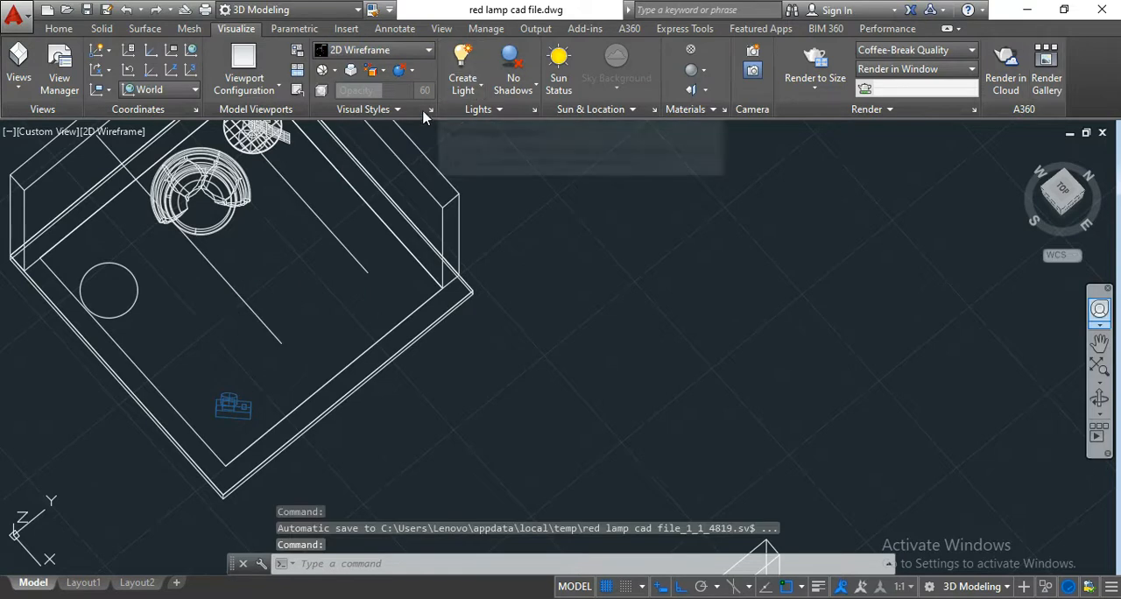
left_click(419, 50)
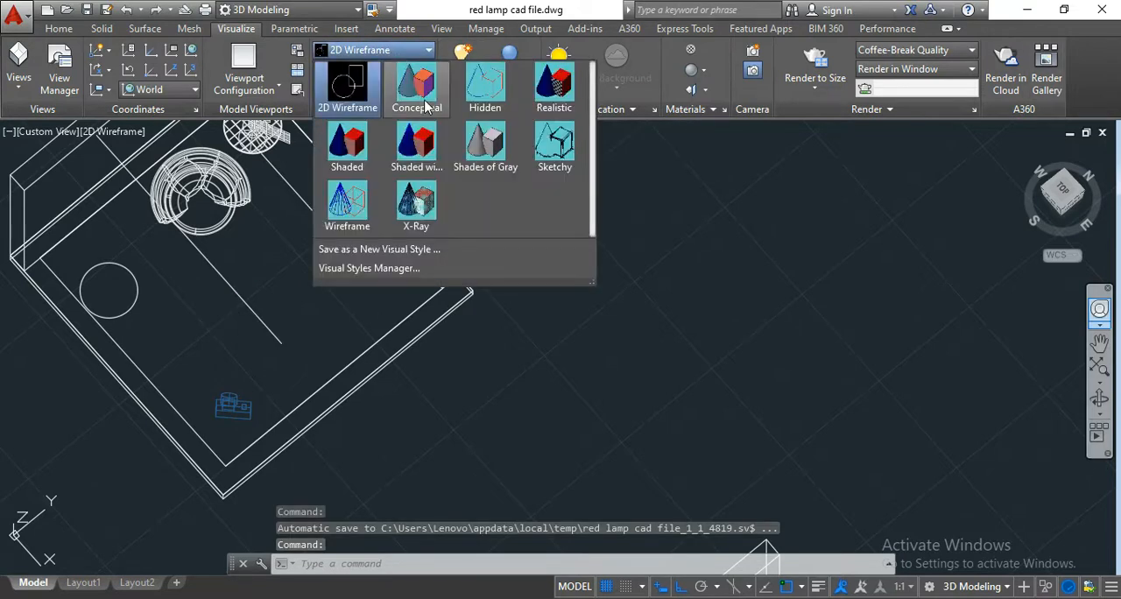
left_click(426, 107)
left_click(394, 54)
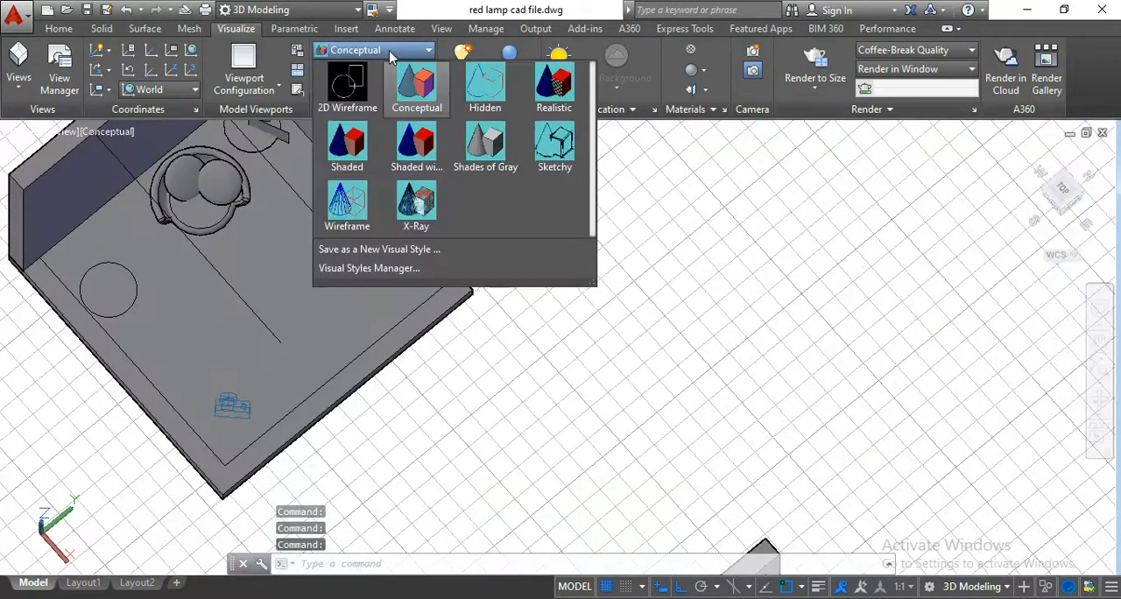
left_click(554, 101)
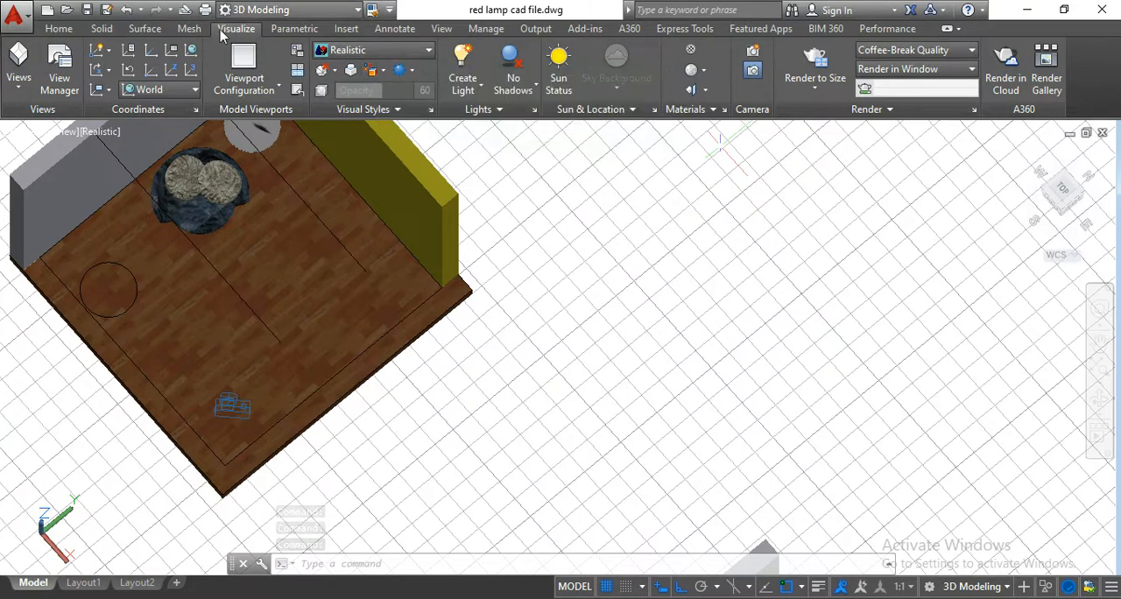
Create a planar surface on the empty ground beside the room, with its other corner 2' from the first corner.
left_click(145, 29)
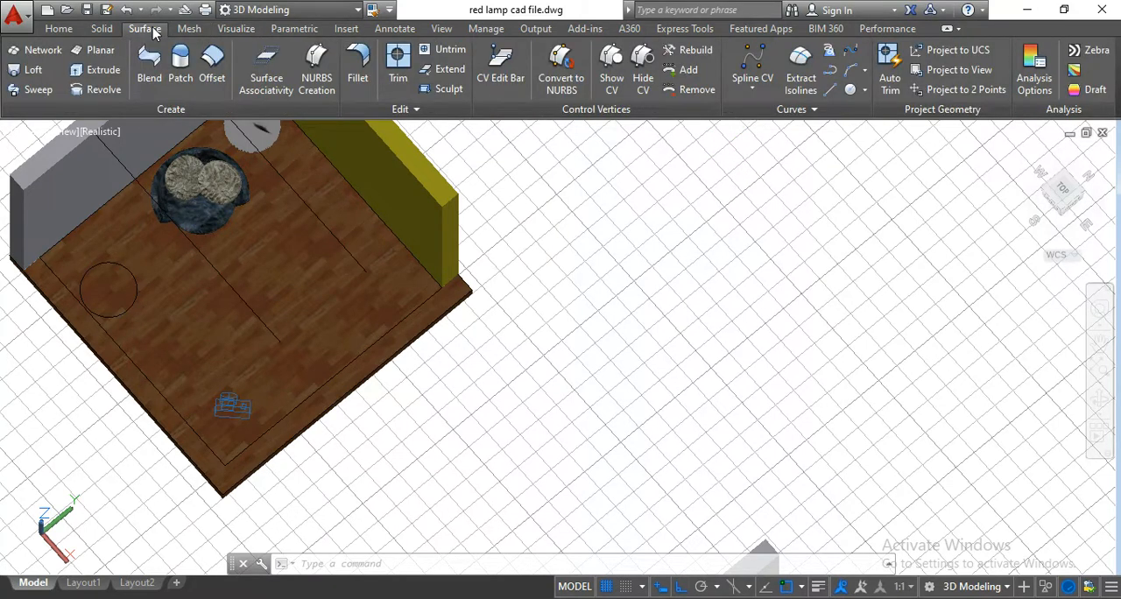
left_click(106, 54)
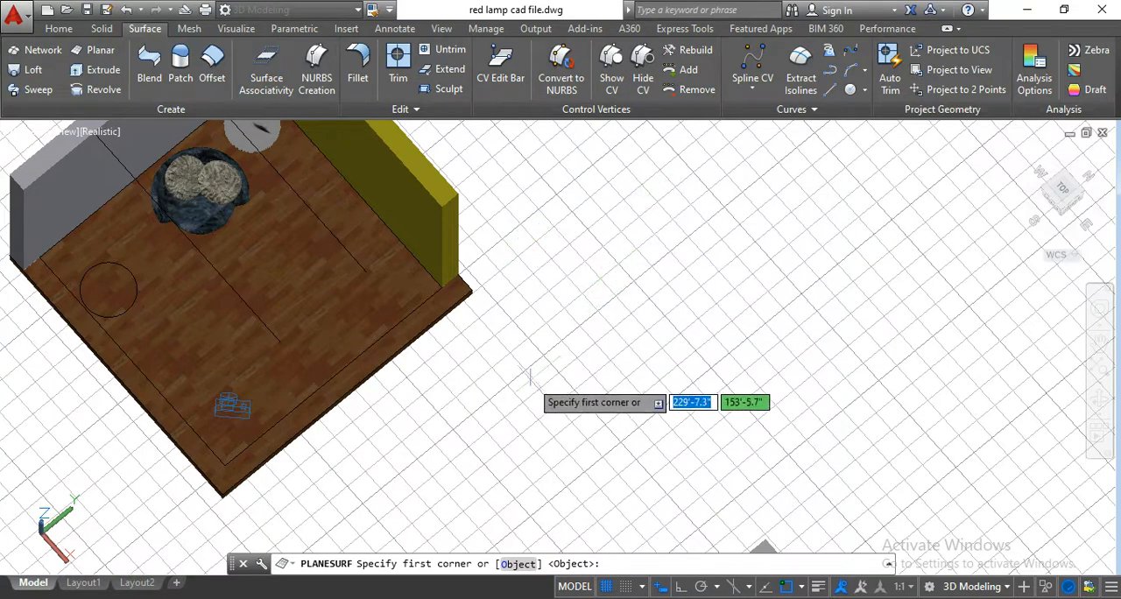
left_click(627, 248)
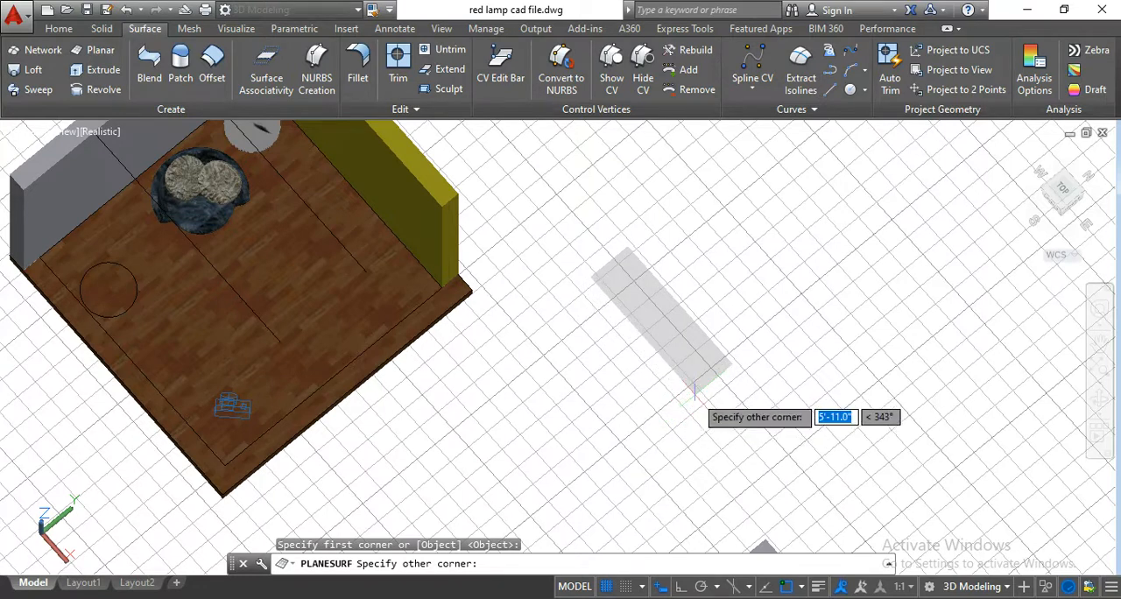
type("2'")
key("Return")
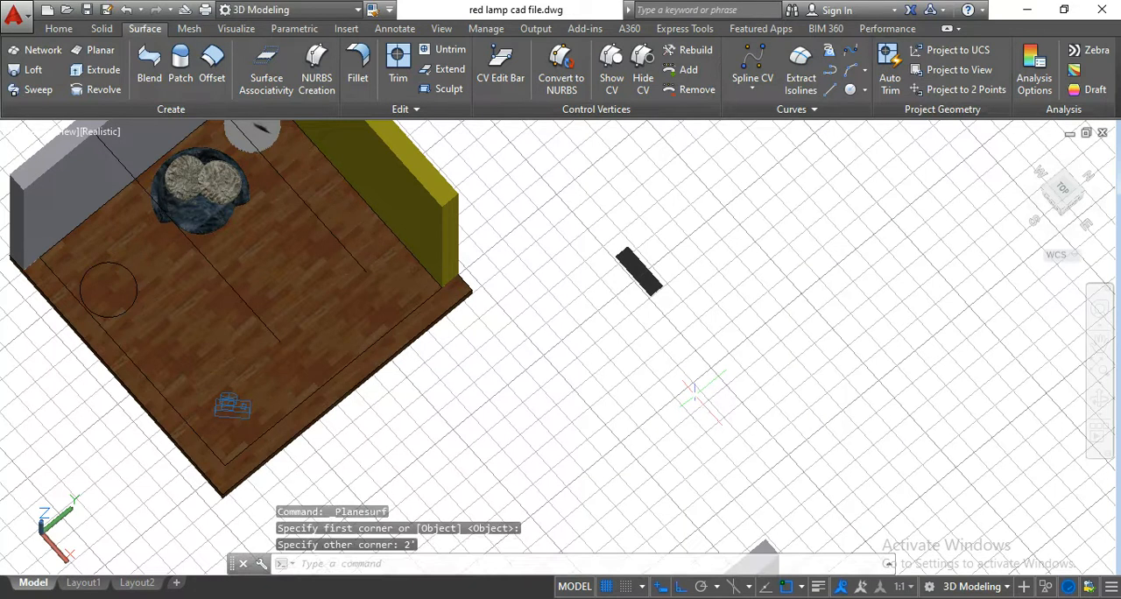
Examine the new planar surface beside the room up close.
scroll(657, 274, "up", 3)
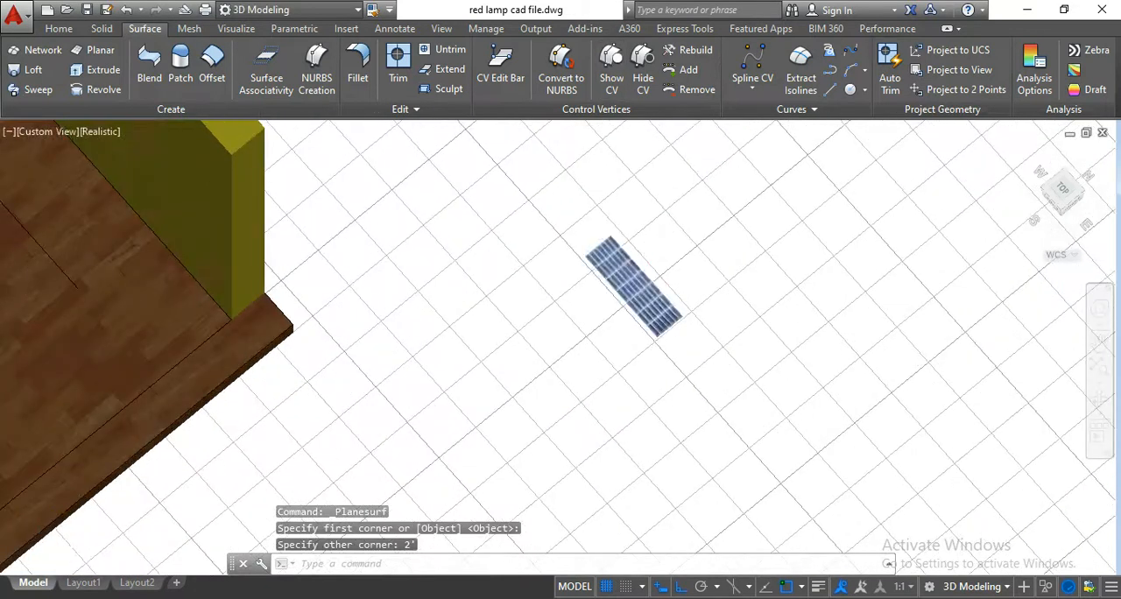
scroll(624, 249, "up", 5)
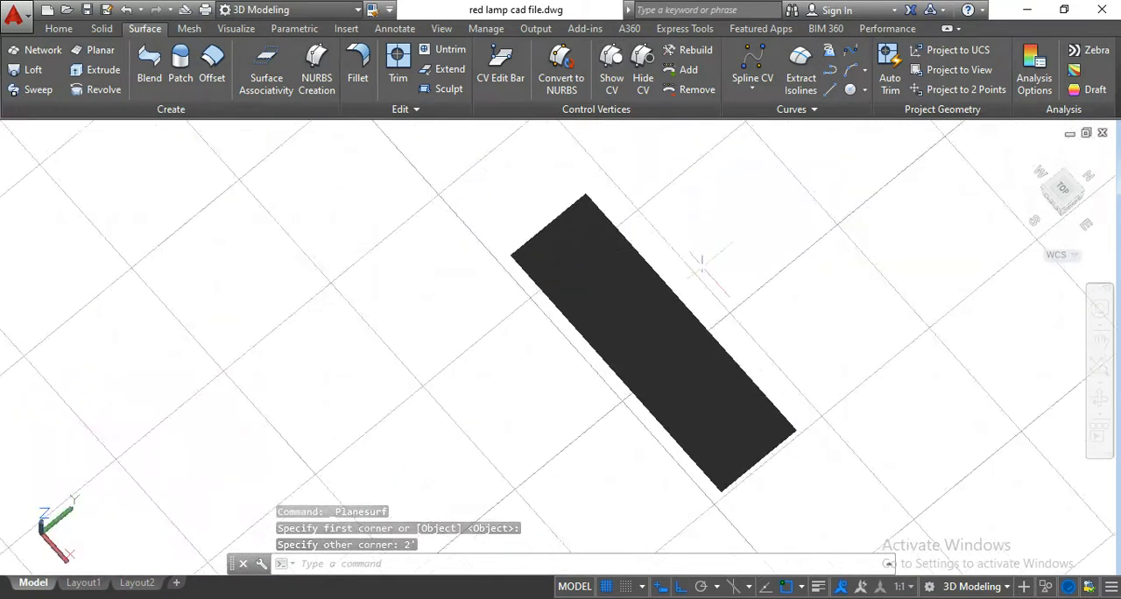
scroll(701, 261, "down", 6)
scroll(653, 210, "up", 3)
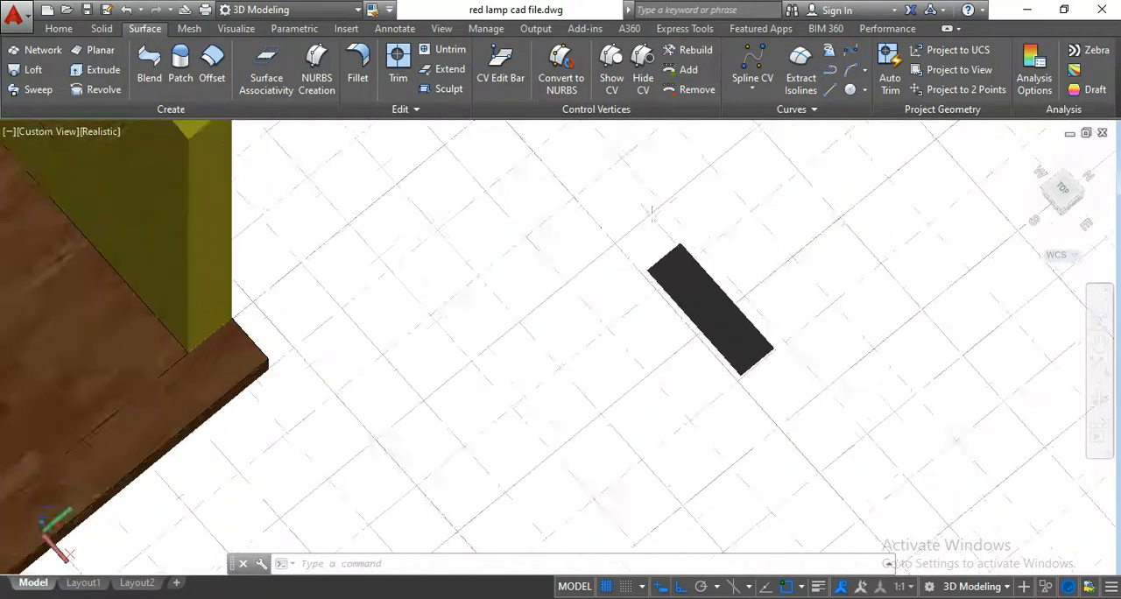
scroll(654, 215, "up", 5)
scroll(717, 294, "down", 4)
middle_click_drag(829, 317, 759, 284)
scroll(728, 326, "up", 2)
scroll(631, 298, "up", 1)
scroll(627, 306, "up", 1)
scroll(630, 294, "down", 2)
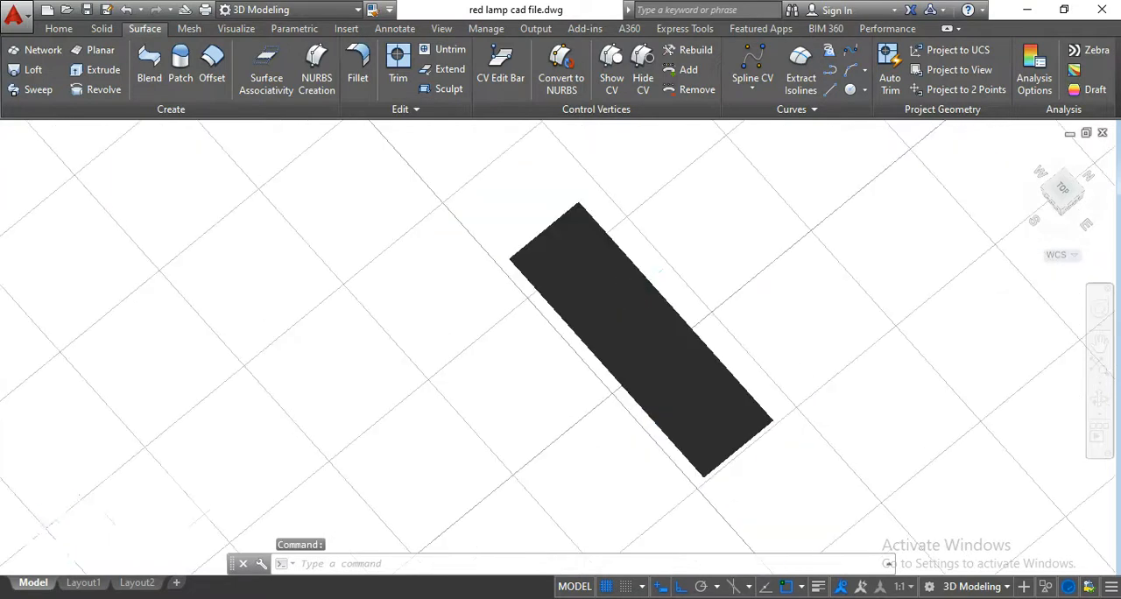
Move the reopened Materials Browser clear of the planar surface and assign material 1452 to the surface.
left_click(238, 30)
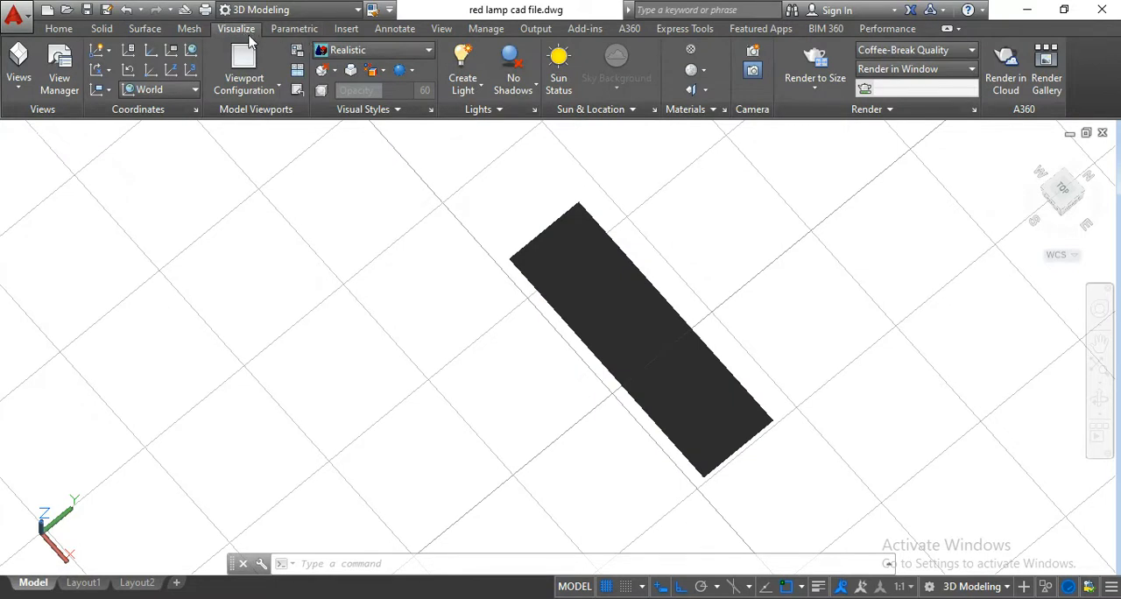
left_click(692, 51)
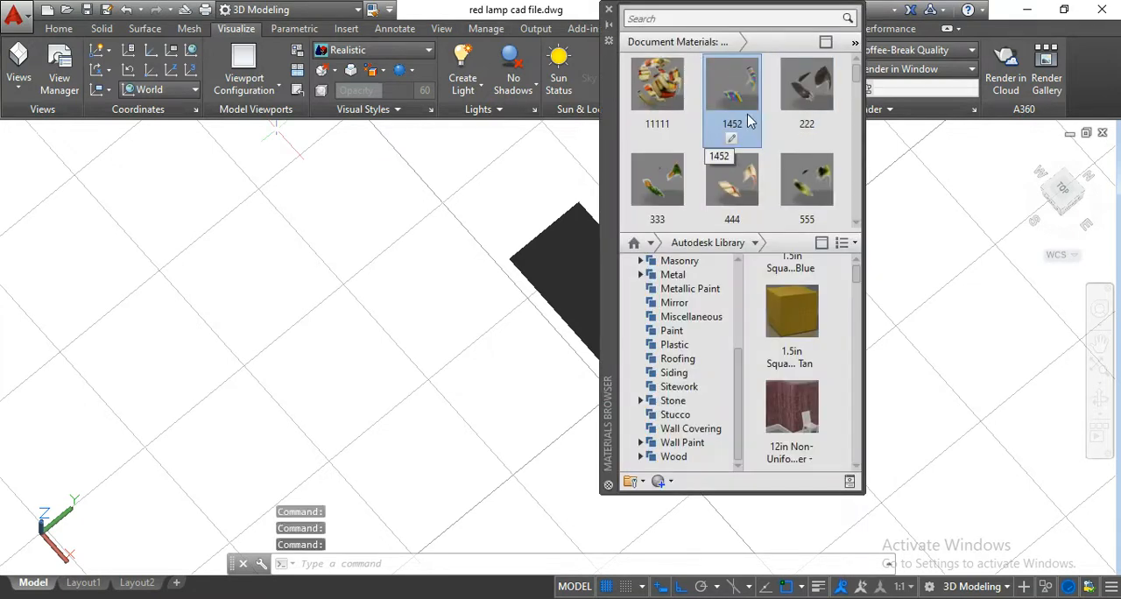
left_click_drag(613, 123, 788, 199)
left_click_drag(902, 171, 619, 314)
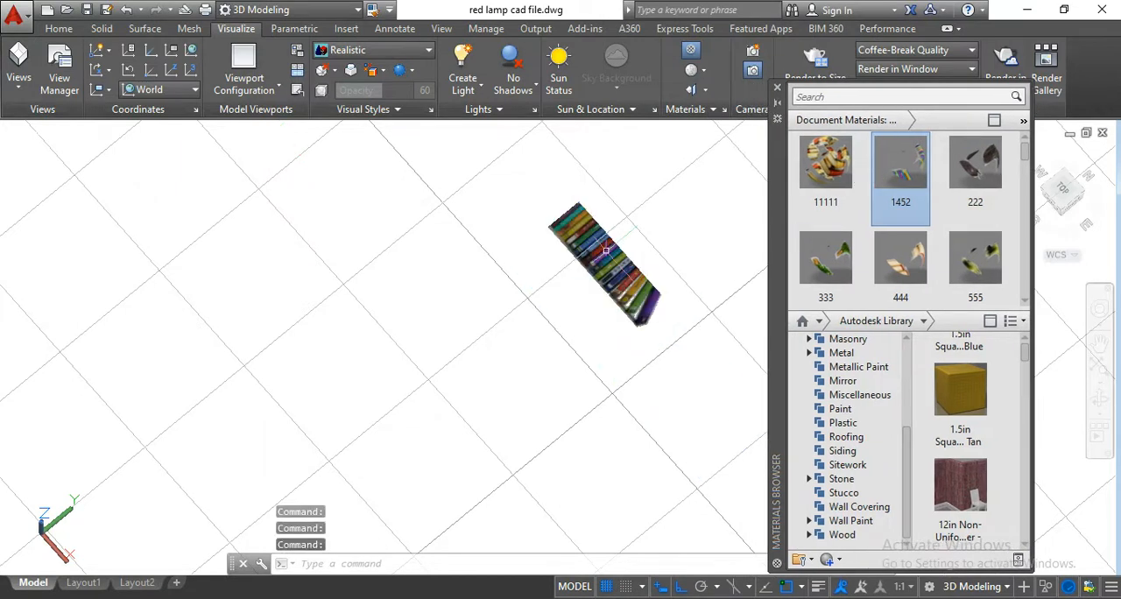
Examine how the row-of-books image and its cutout fit on the planar surface.
scroll(603, 254, "up", 3)
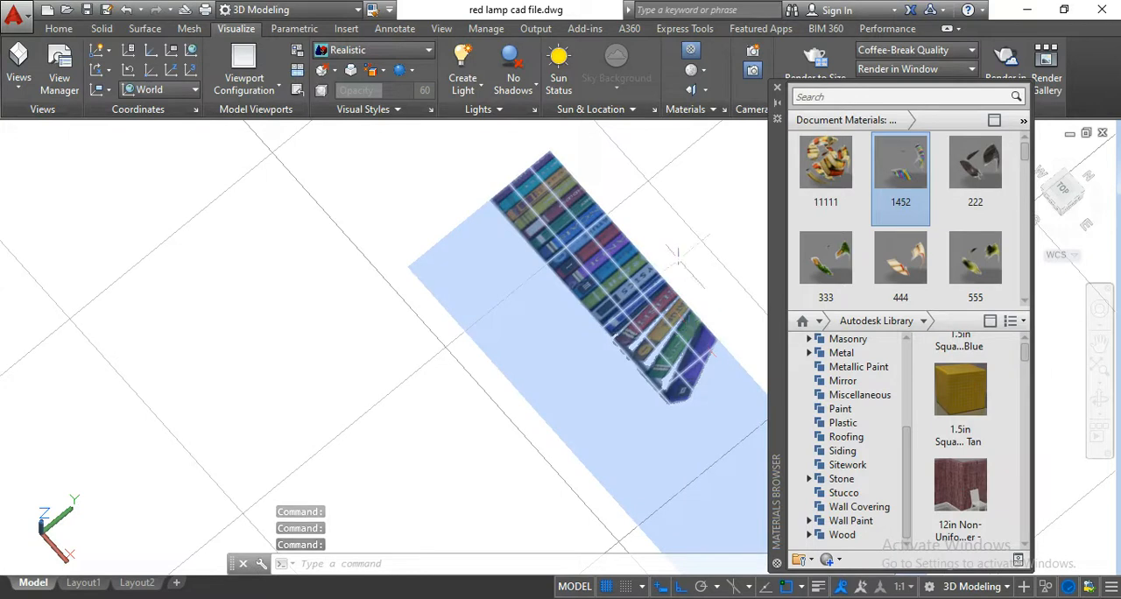
middle_click_drag(640, 211, 647, 216, "shift")
scroll(604, 254, "down", 2)
scroll(456, 227, "down", 8)
scroll(455, 228, "up", 7)
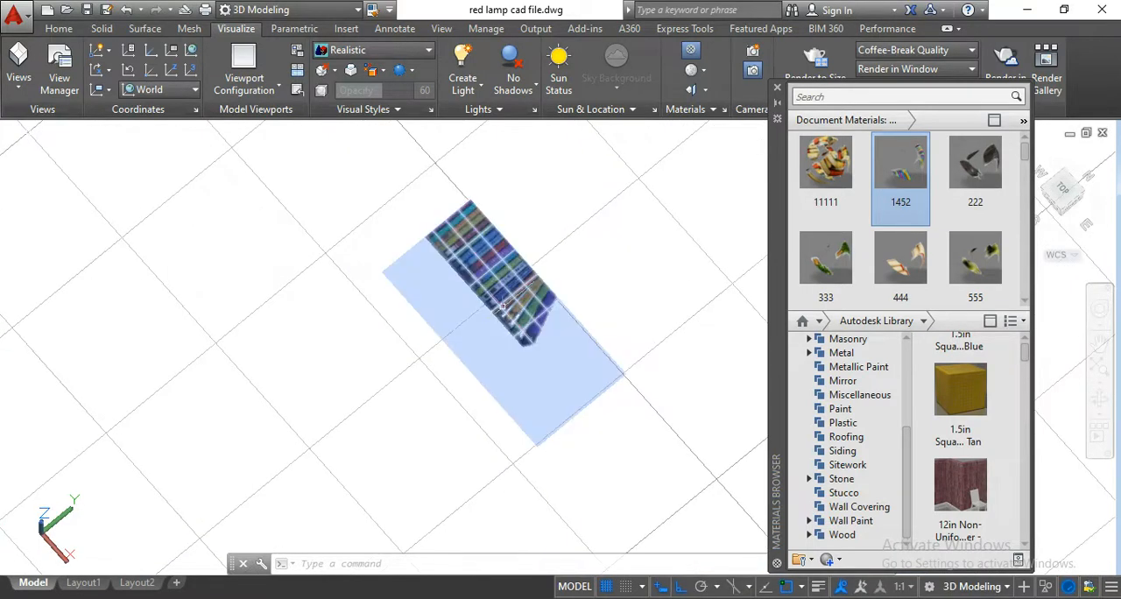
scroll(502, 306, "up", 3)
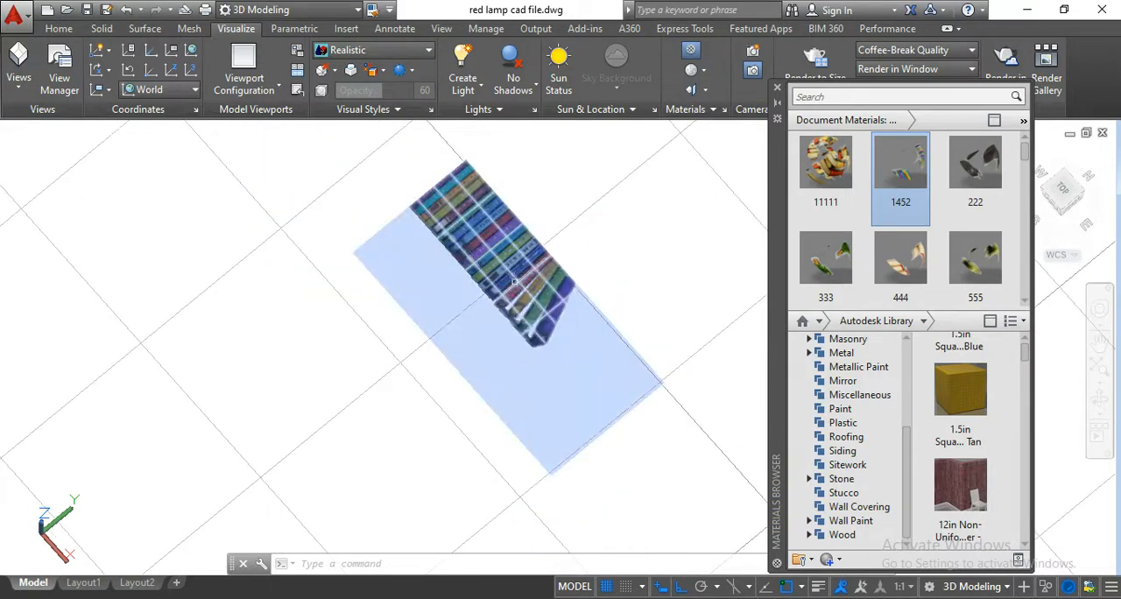
scroll(488, 285, "down", 2)
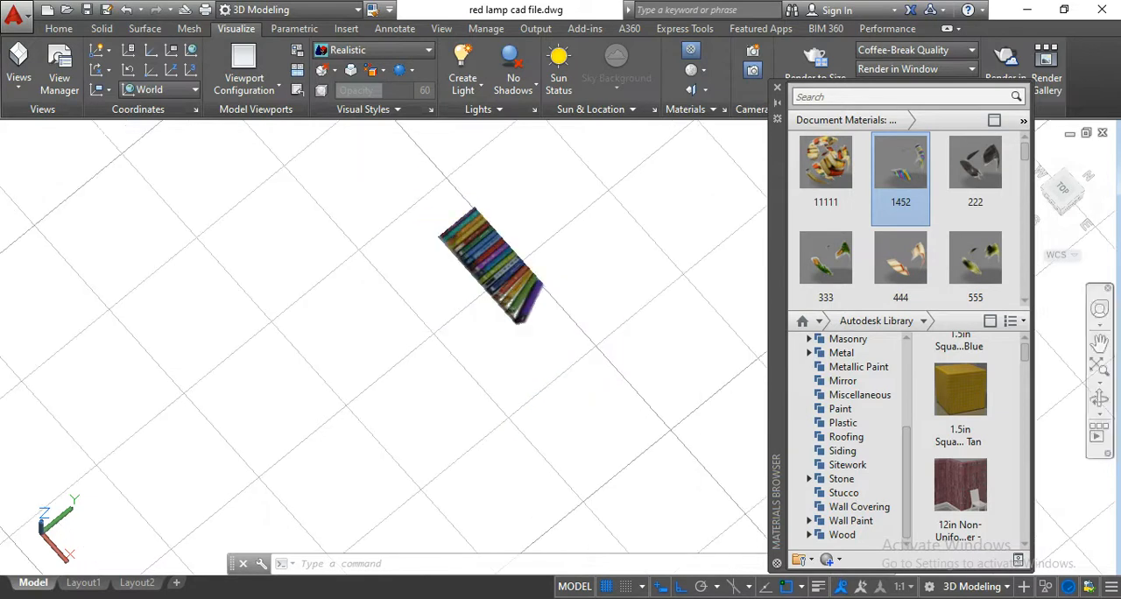
Close the Materials Browser and orbit to a lower viewing angle on the book surface beside the room.
left_click(782, 94)
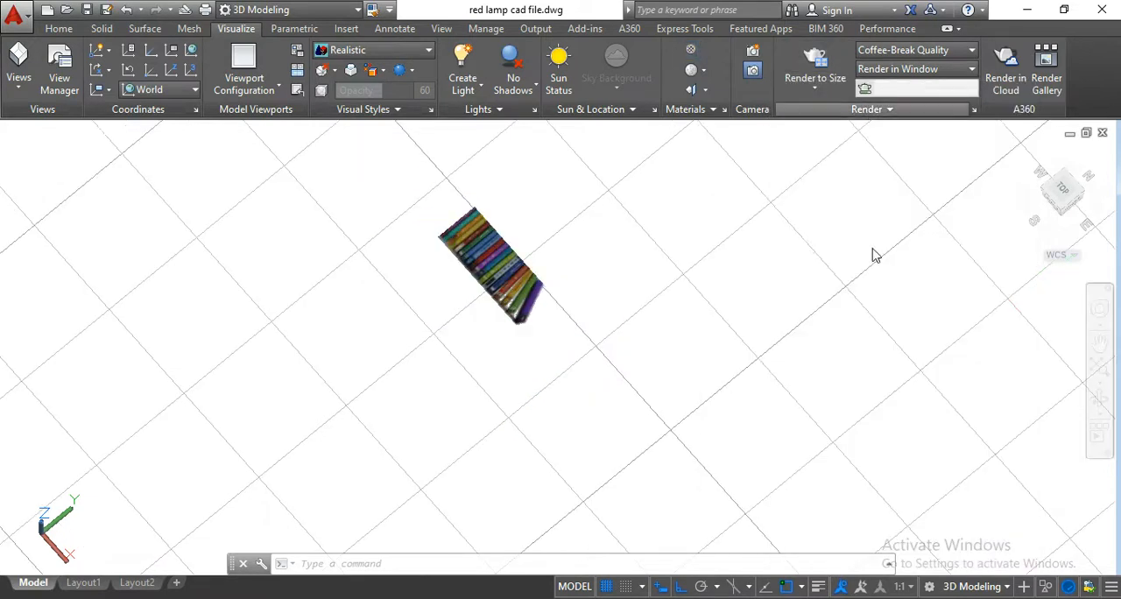
left_click(1099, 400)
left_click_drag(838, 426, 734, 326)
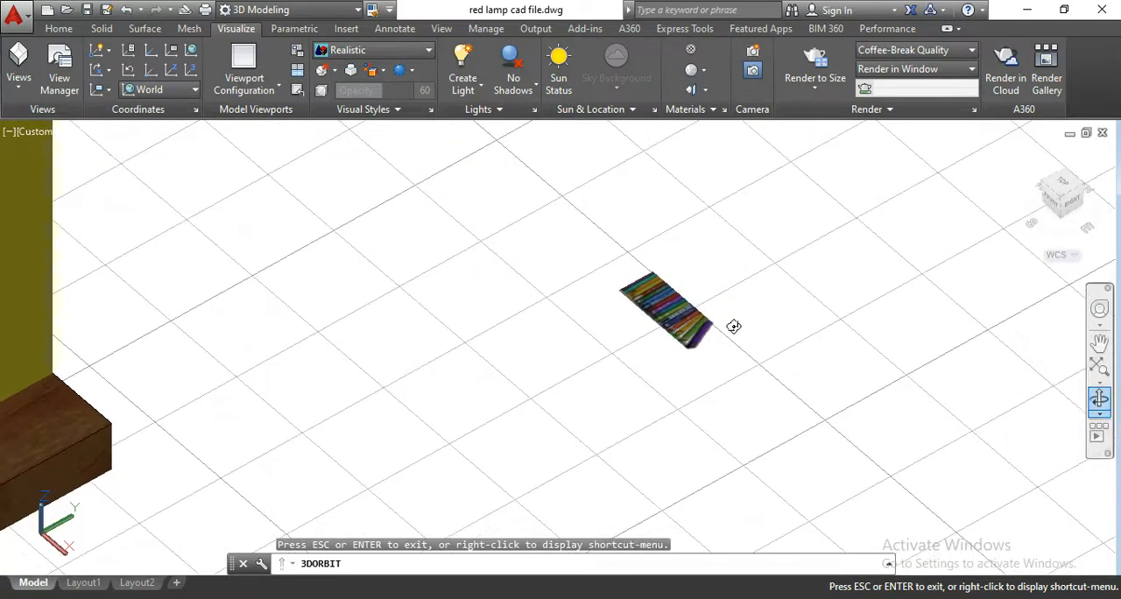
key("Escape")
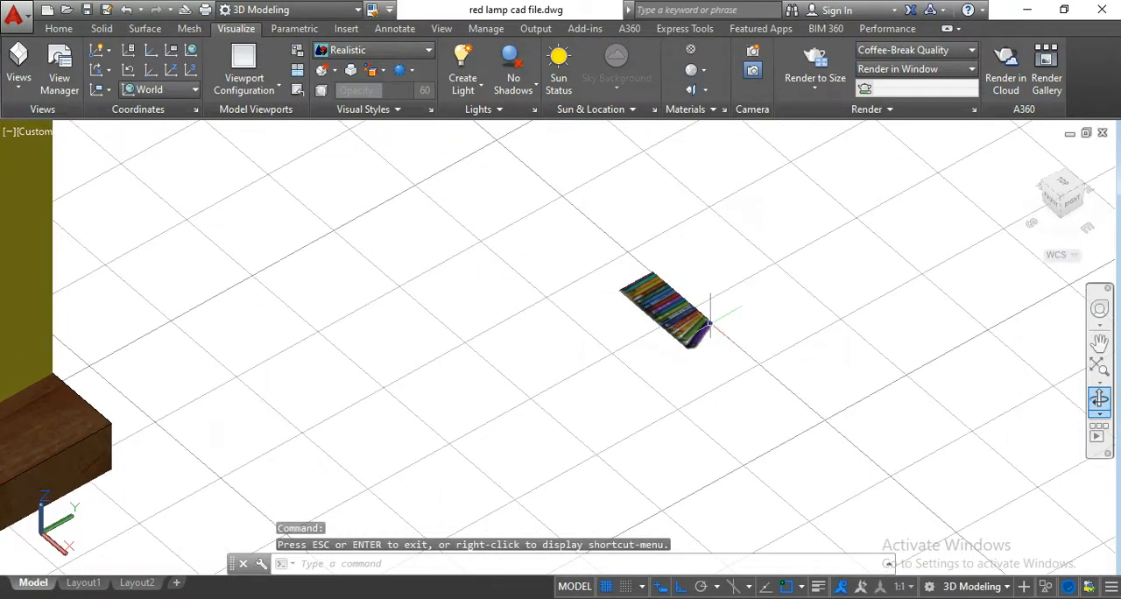
Stand the book surface upright by rotating it 90° about the X axis with 3D Rotate.
left_click(683, 305)
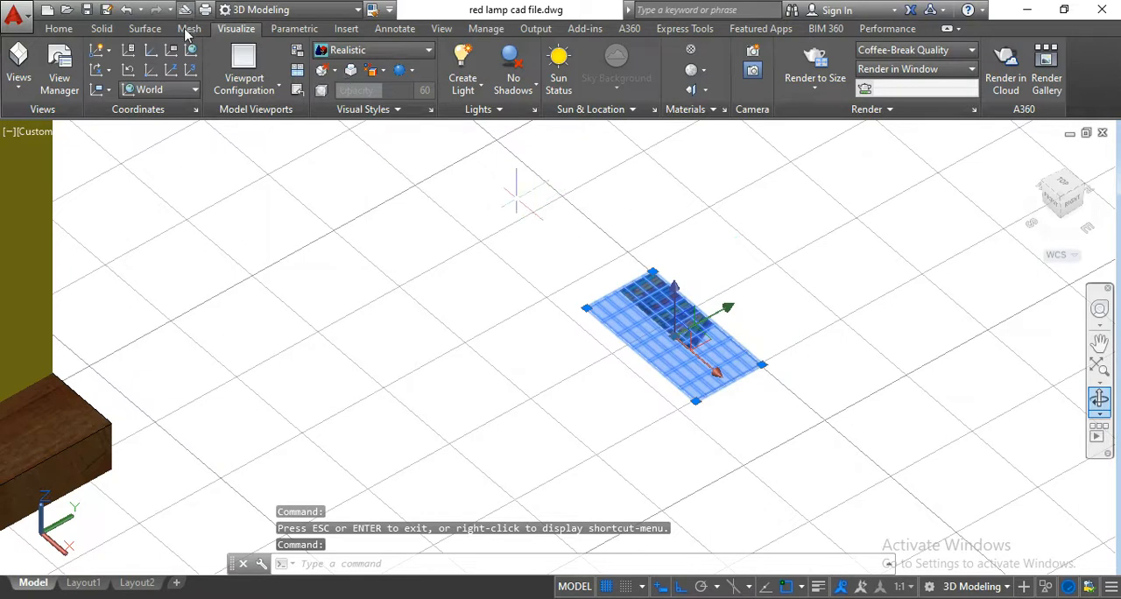
left_click(59, 29)
key("Escape")
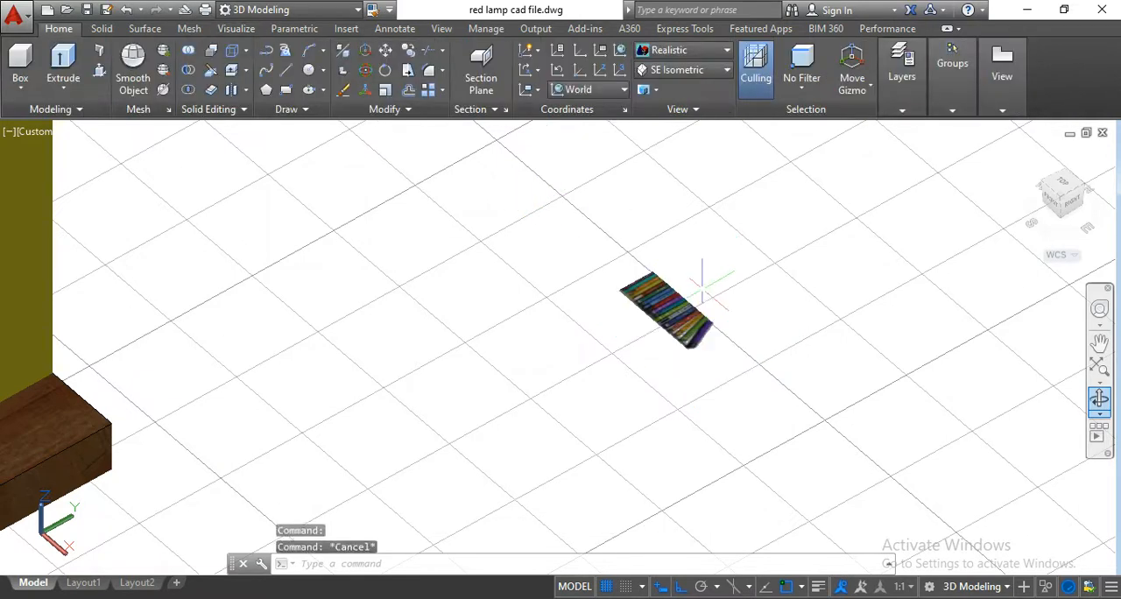
scroll(611, 294, "up", 4)
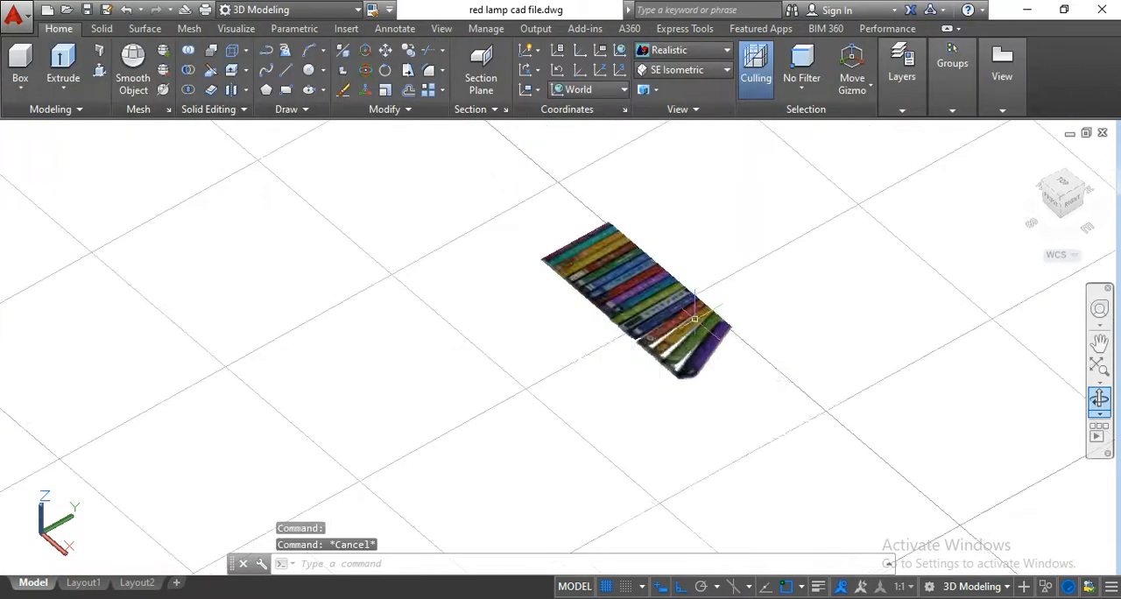
left_click(635, 287)
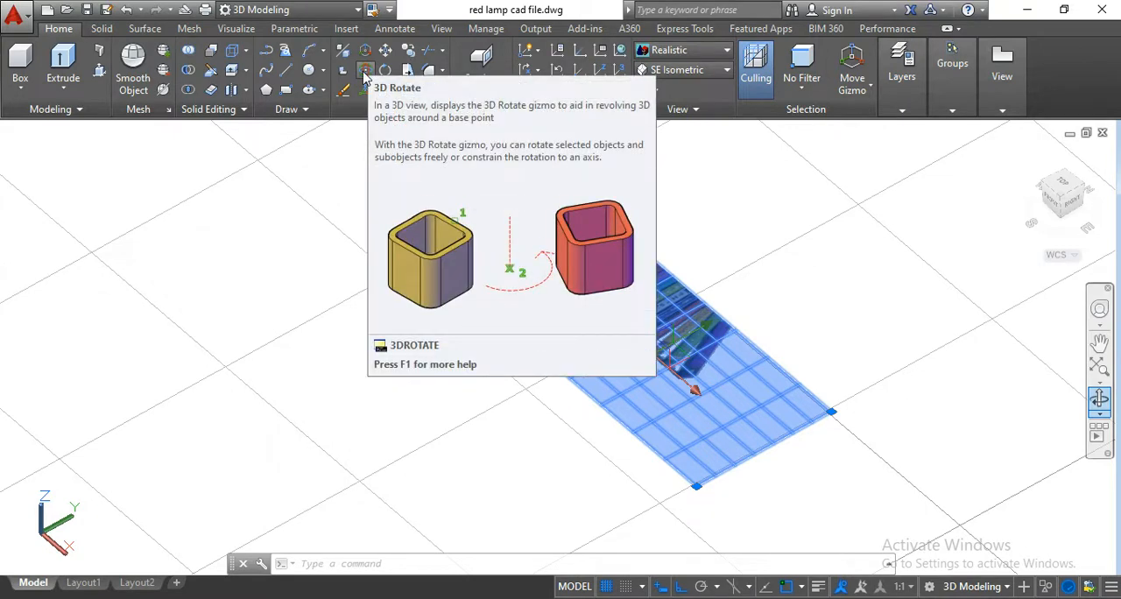
left_click(365, 72)
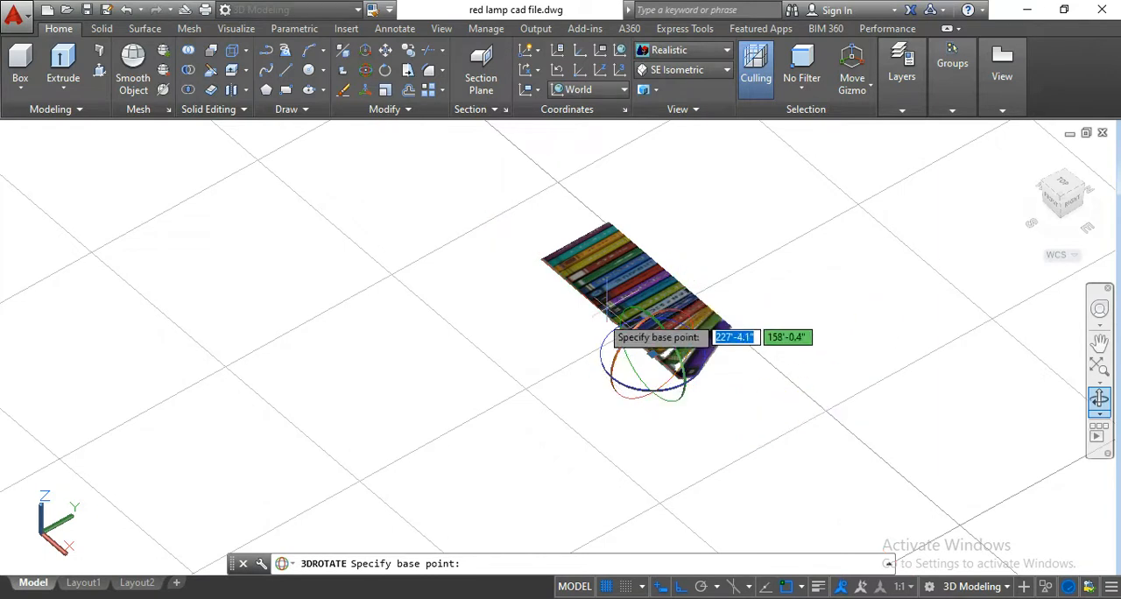
left_click(676, 319)
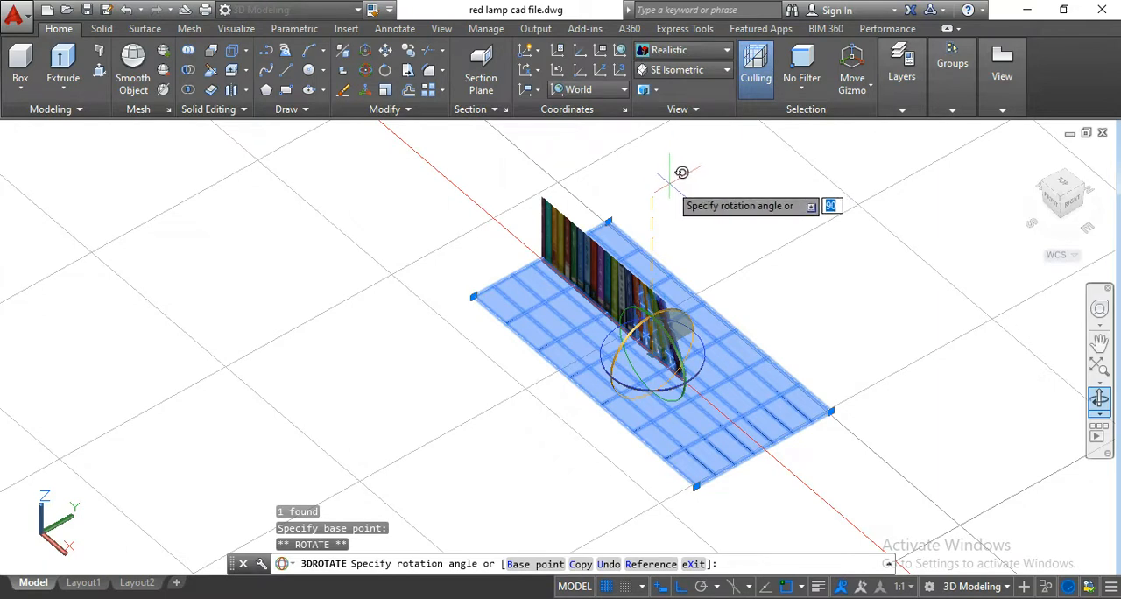
key("Return")
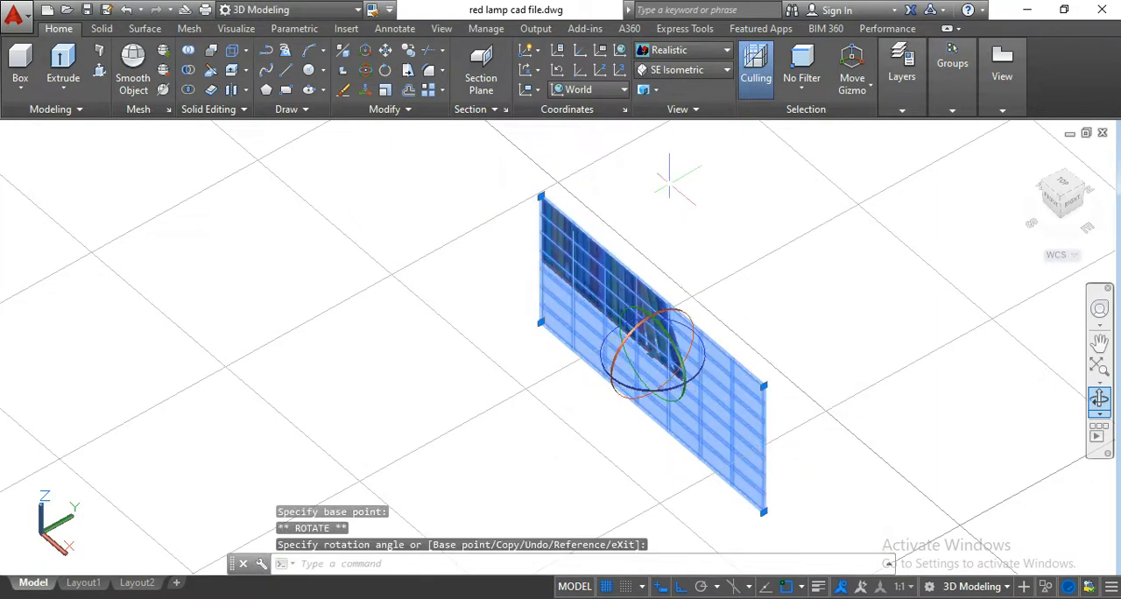
key("Escape")
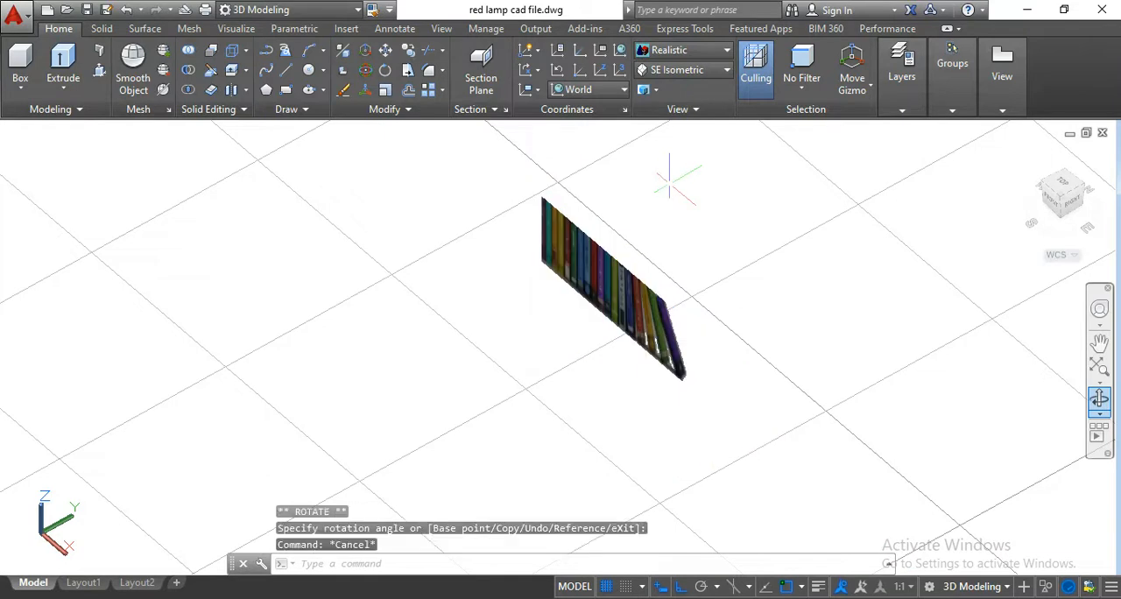
Switch the viewport to the 2D Wireframe visual style and examine the upright surface beside the room.
left_click(1100, 399)
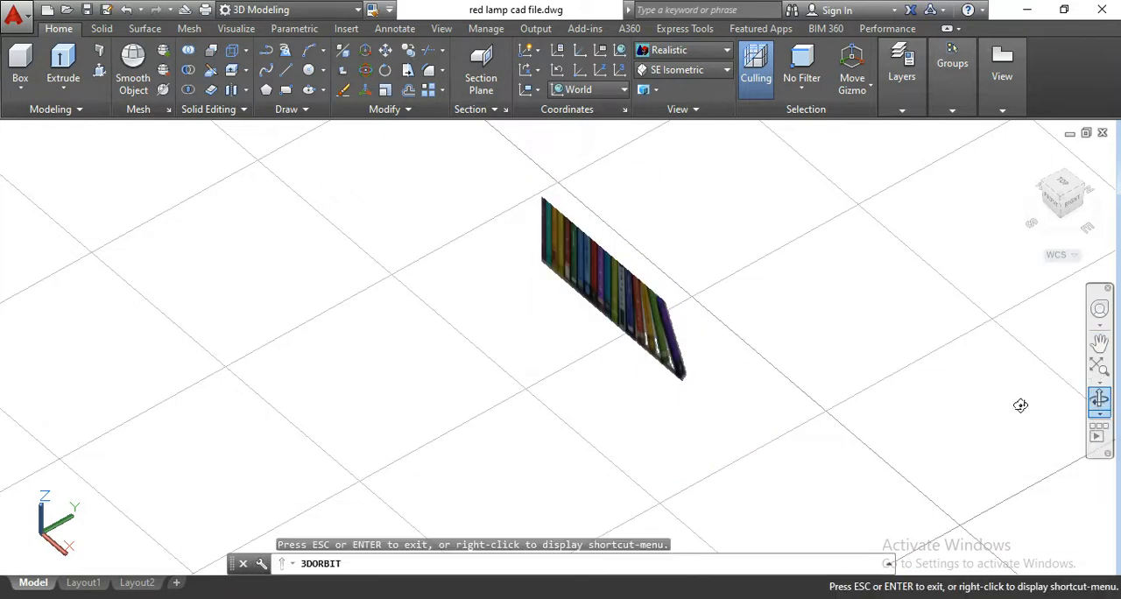
left_click_drag(825, 398, 764, 330)
key("Escape")
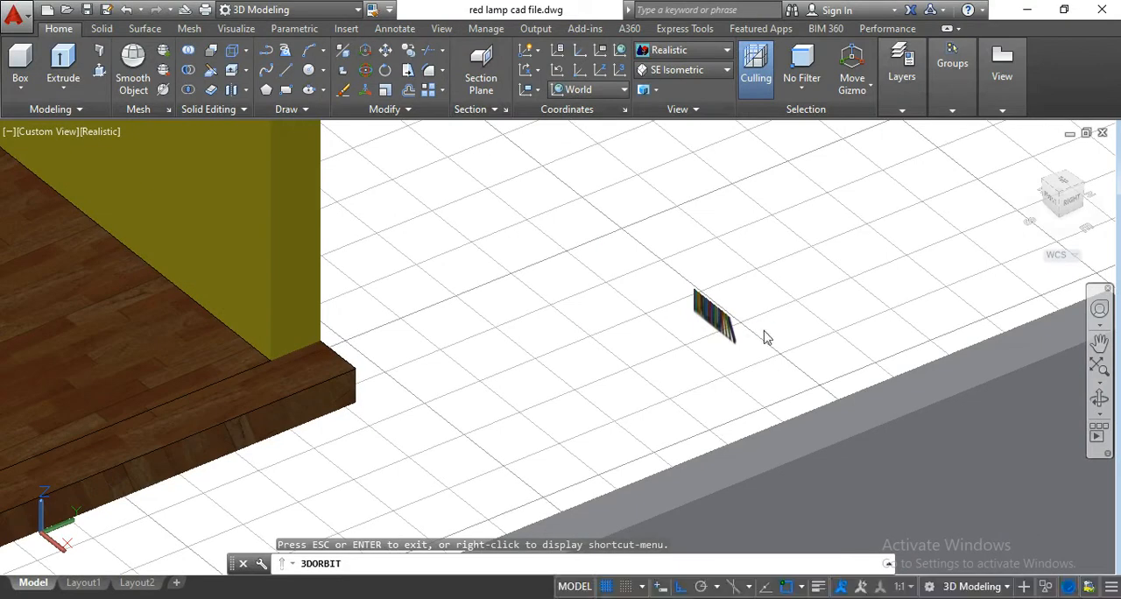
left_click(681, 63)
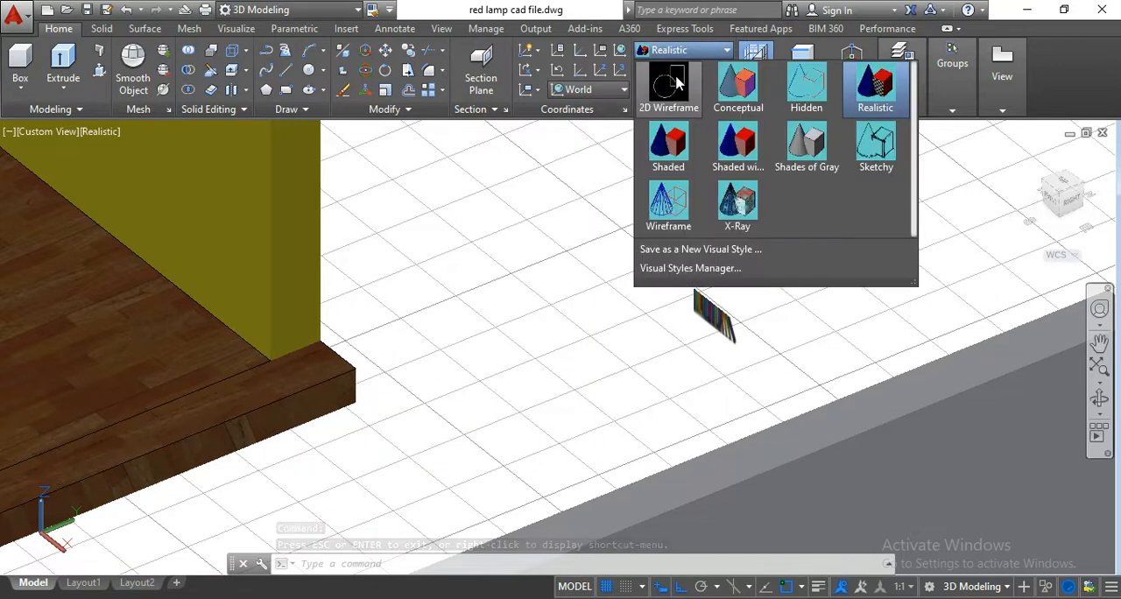
left_click(674, 81)
scroll(750, 408, "up", 4)
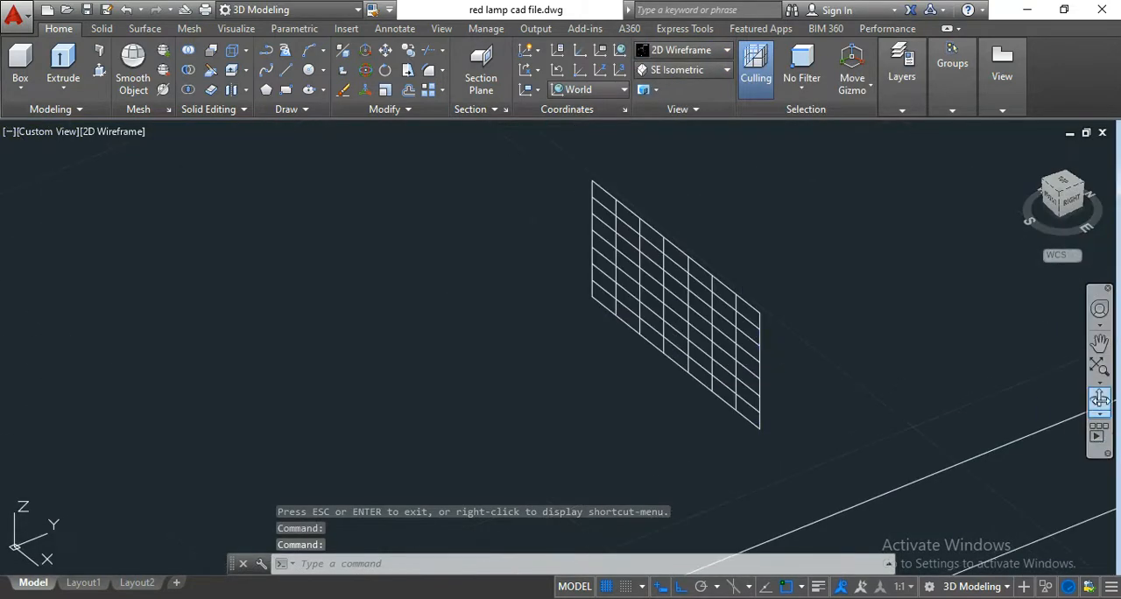
left_click(1100, 398)
left_click_drag(936, 395, 943, 428)
key("Escape")
scroll(821, 339, "down", 8)
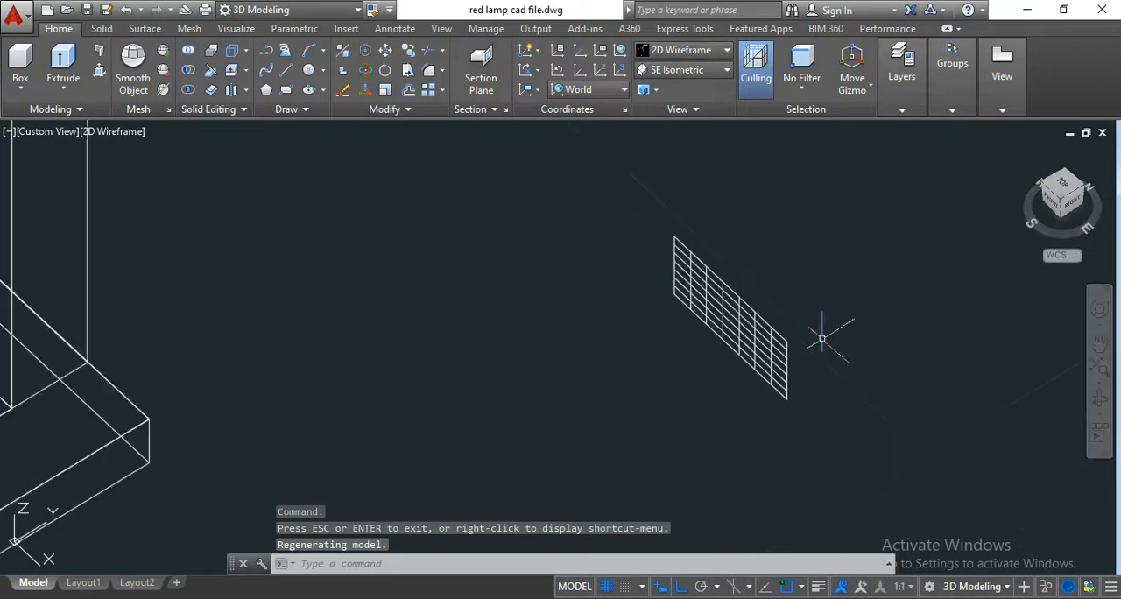
middle_click_drag(714, 314, 770, 350)
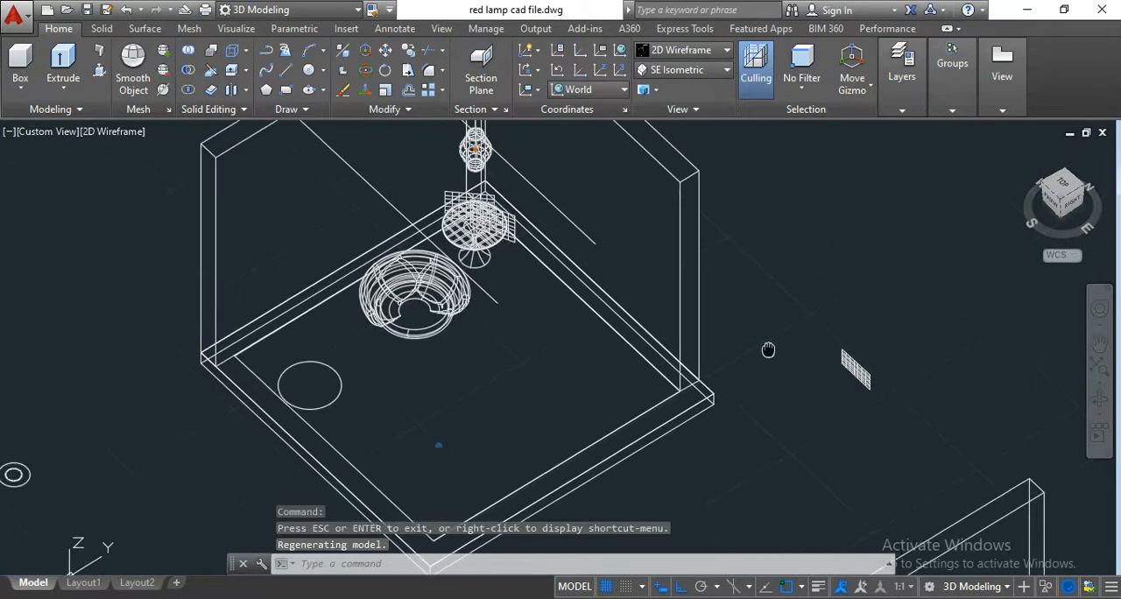
Set the viewport's visual style back to Realistic.
left_click(726, 50)
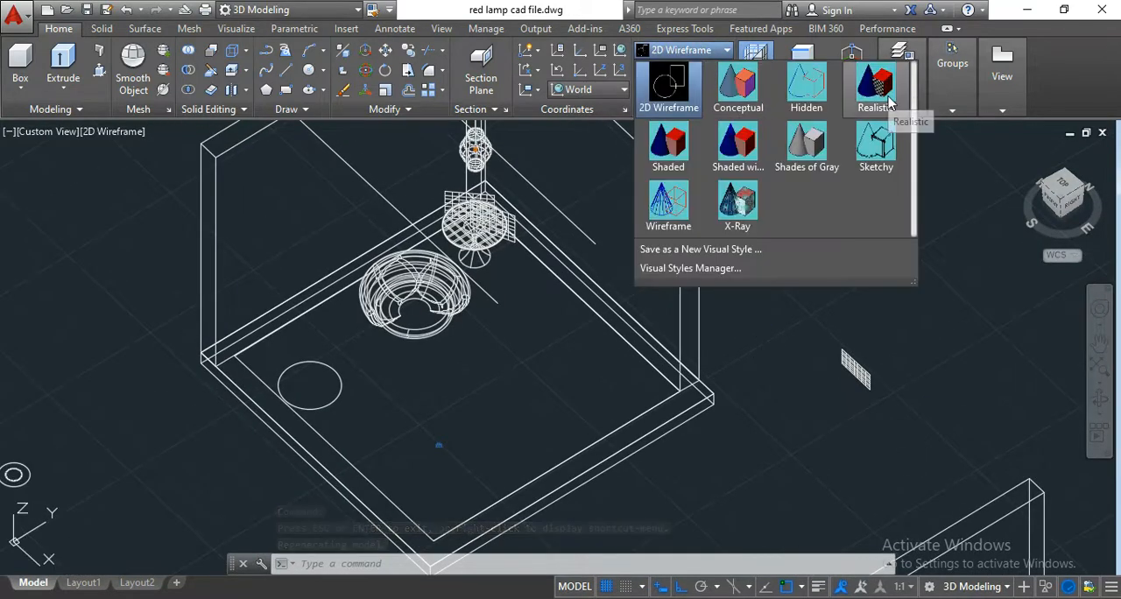
left_click(831, 439)
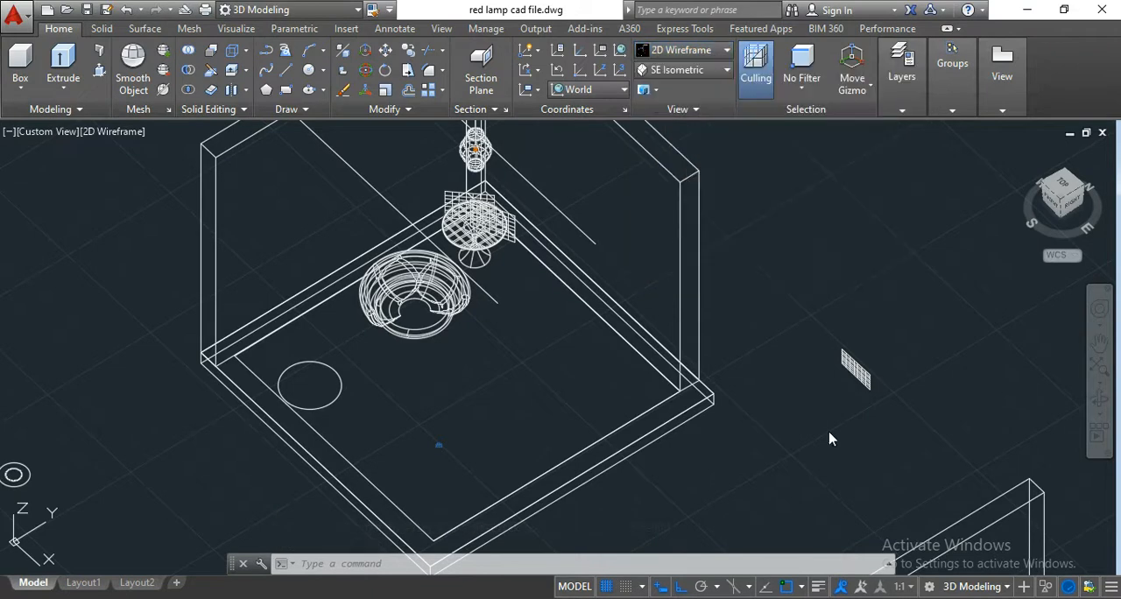
scroll(829, 345, "up", 3)
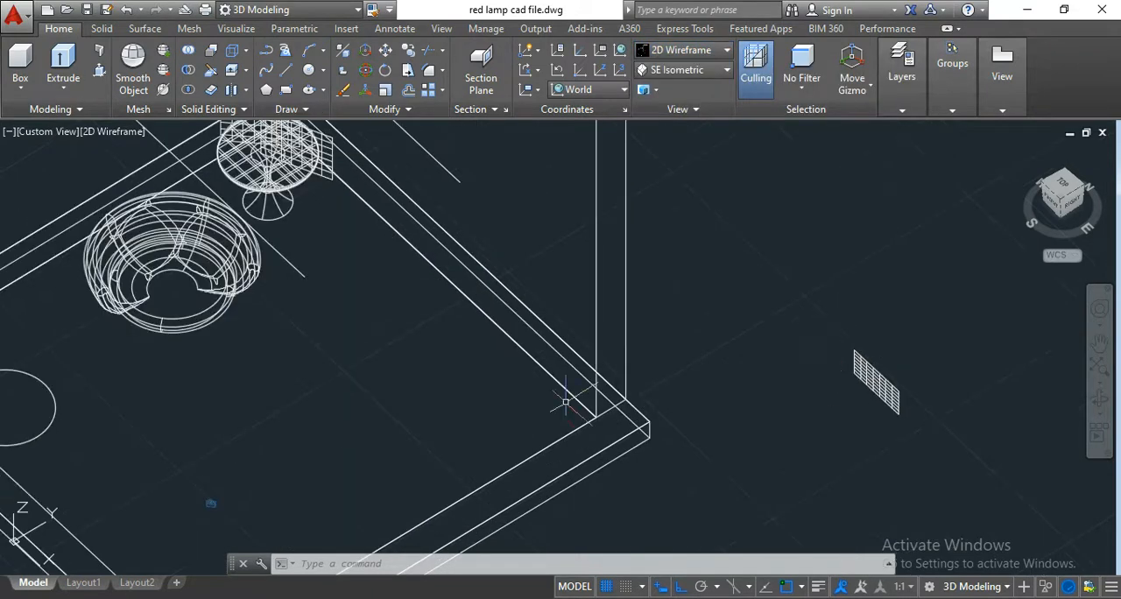
left_click(679, 51)
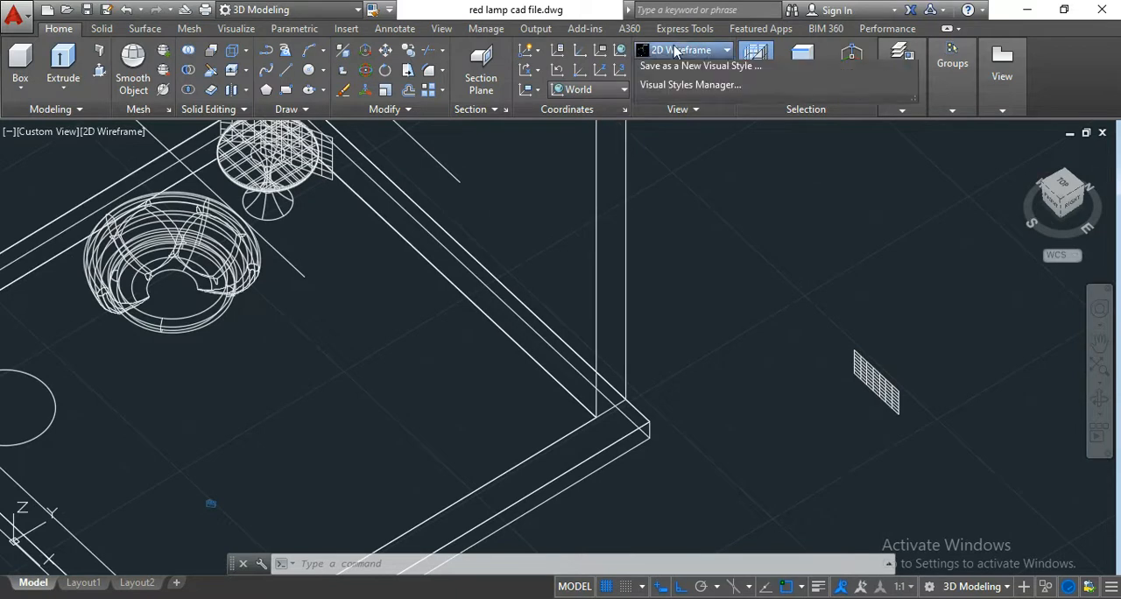
left_click(876, 96)
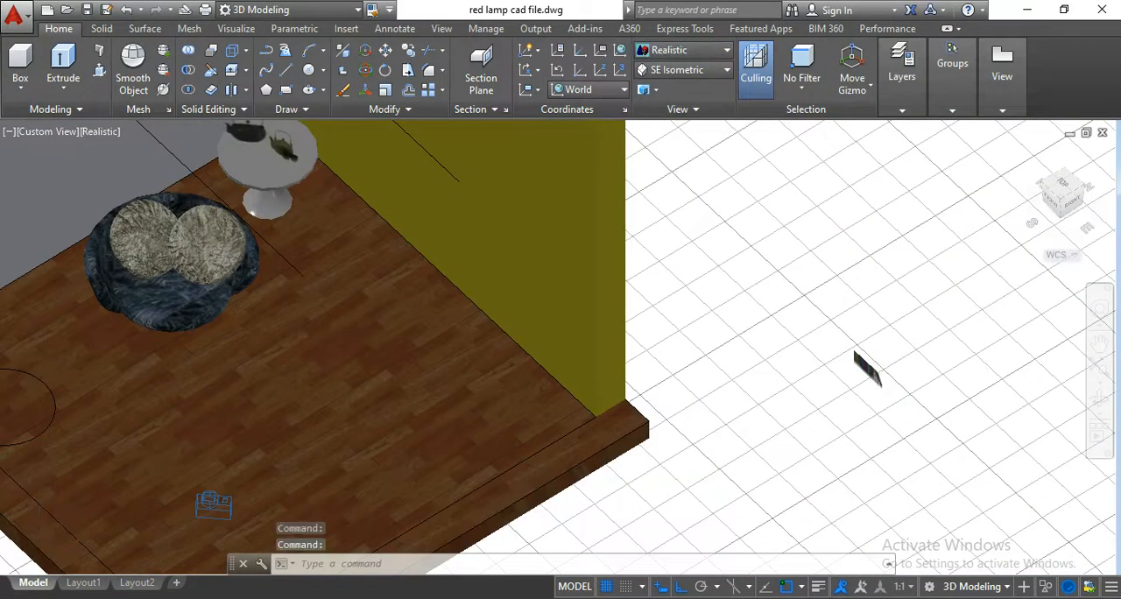
Move the upright book surface by its lower corner onto the wooden floor beside the end of the yellow wall.
scroll(874, 372, "up", 5)
left_click(915, 386)
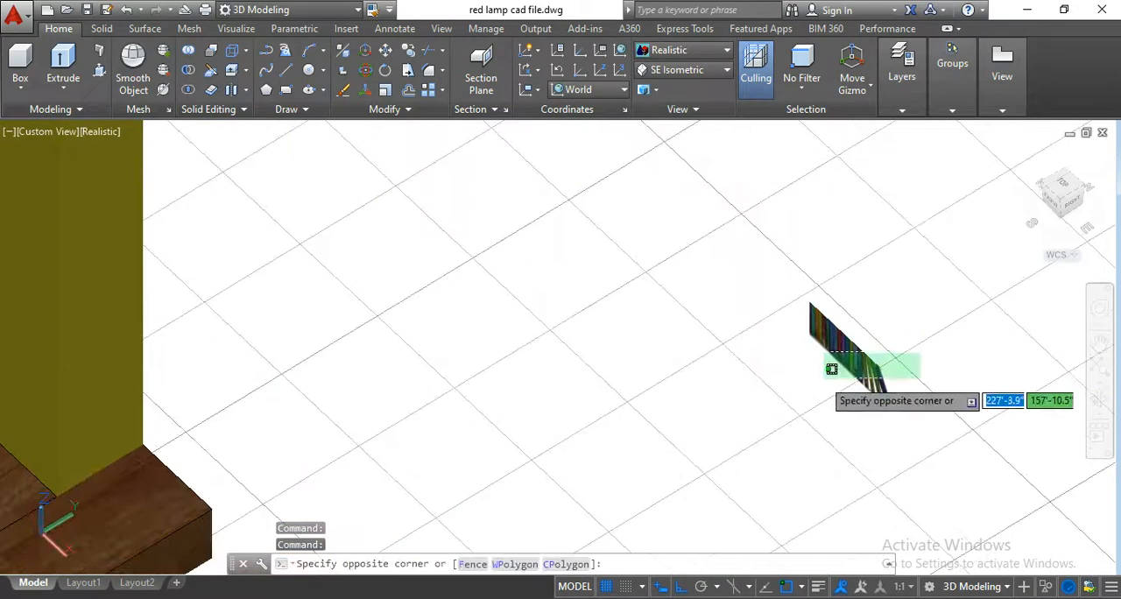
left_click(815, 391)
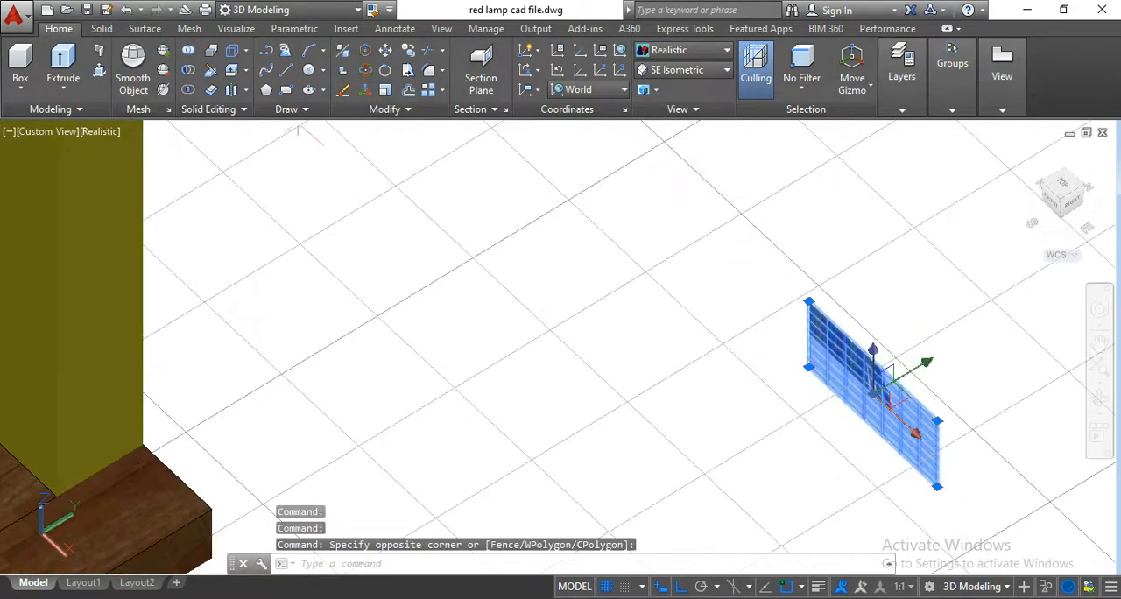
left_click(387, 53)
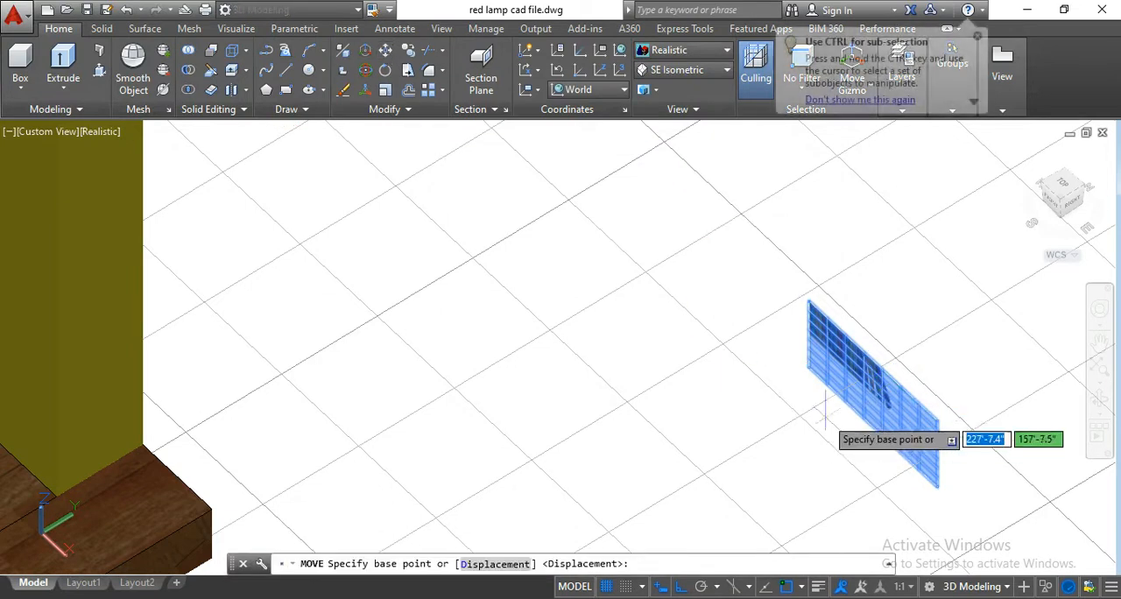
scroll(815, 385, "up", 2)
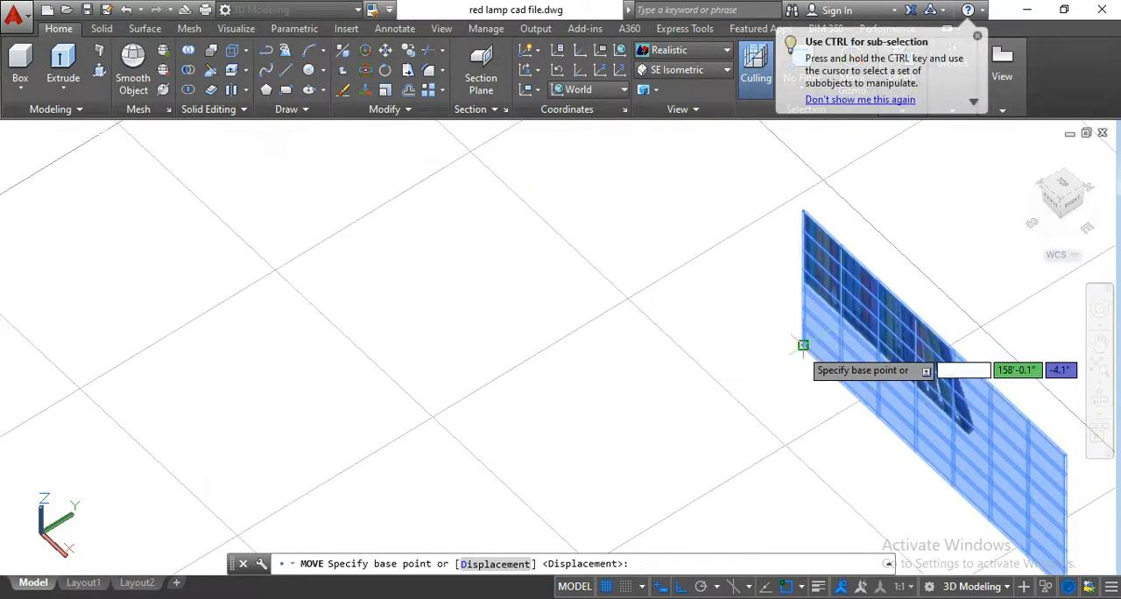
left_click(803, 345)
scroll(803, 345, "down", 5)
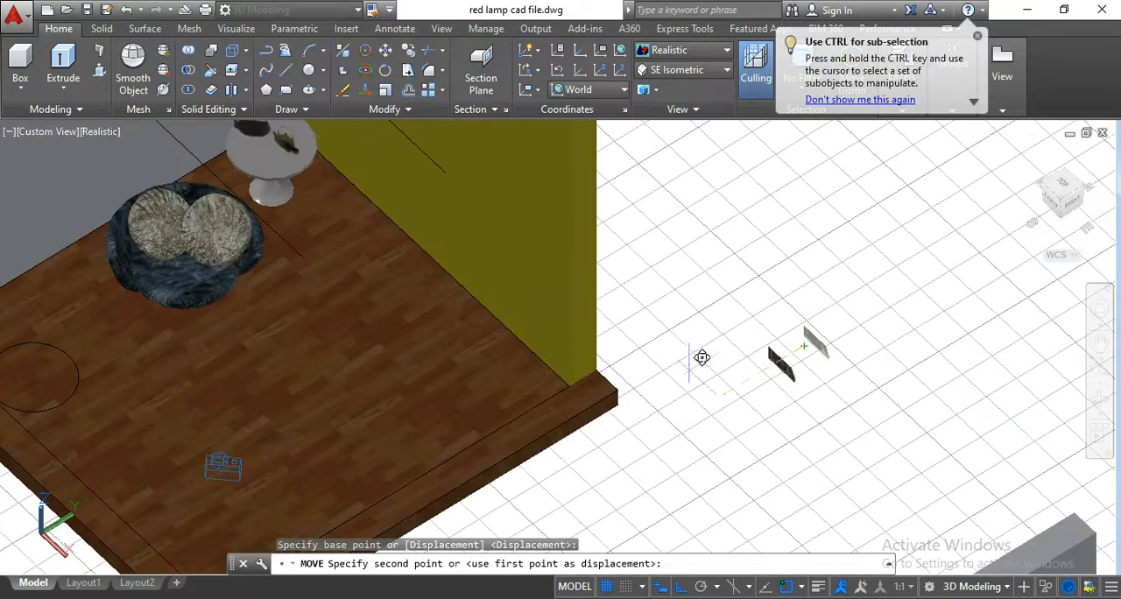
scroll(542, 391, "up", 2)
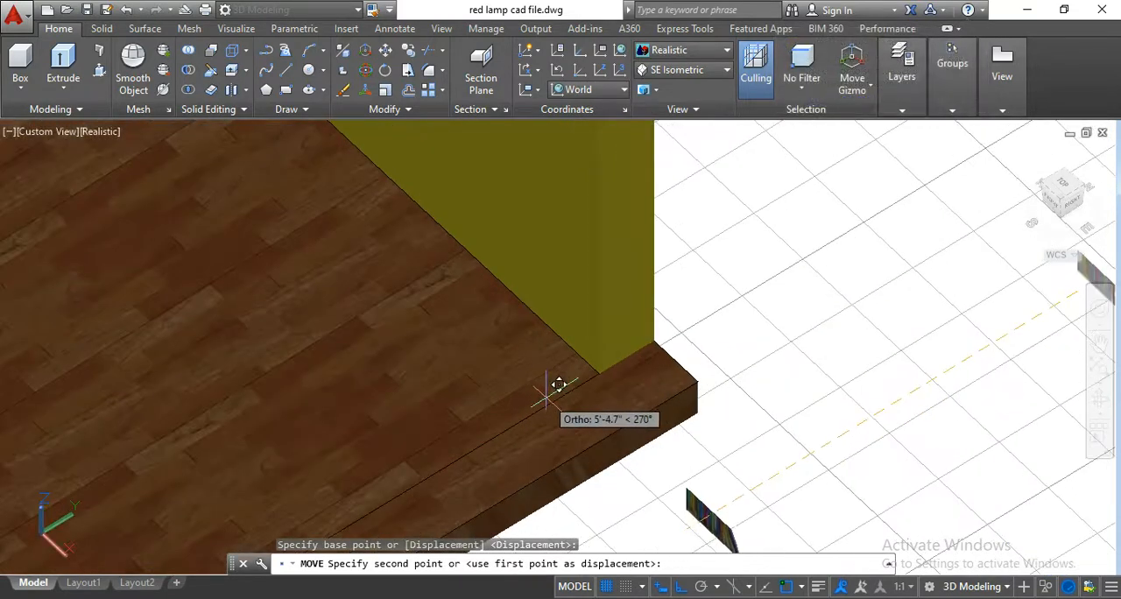
scroll(571, 385, "up", 2)
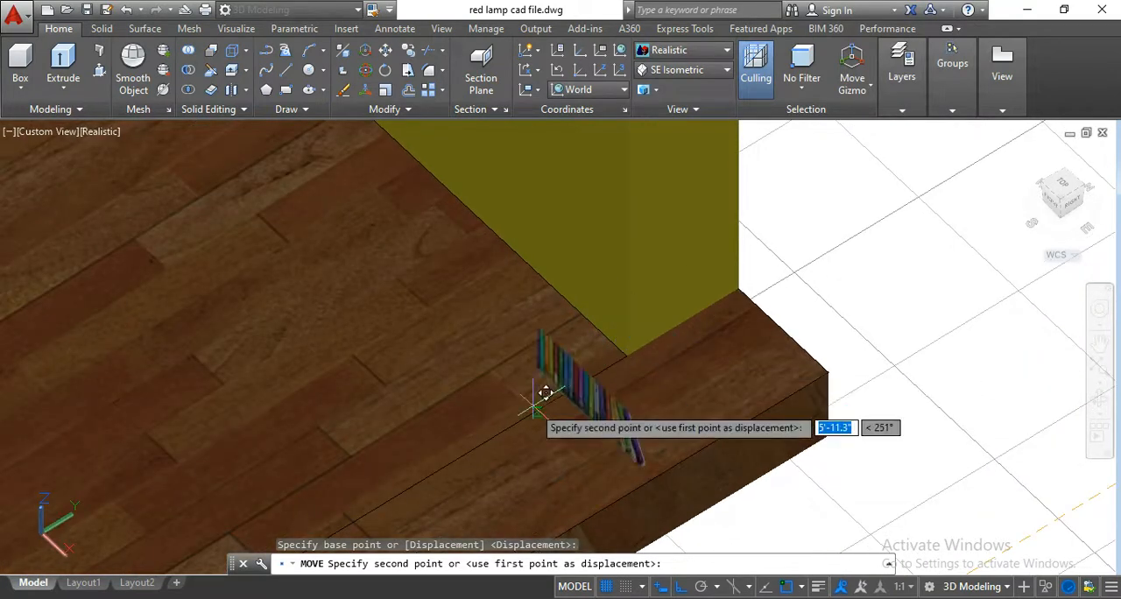
left_click(537, 396)
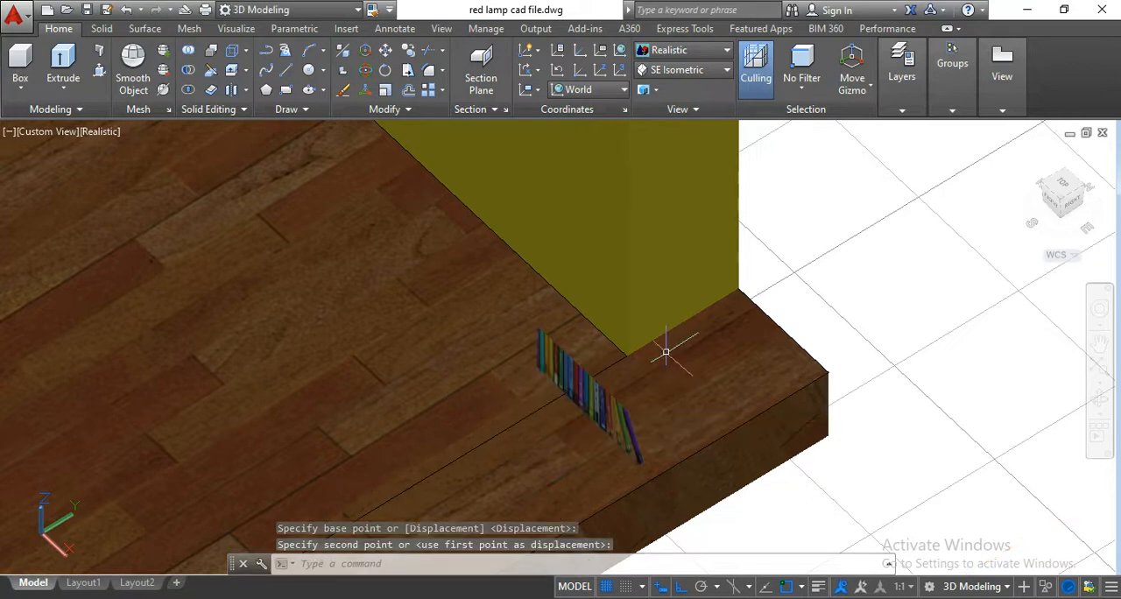
Lower the upright book surface 4" along the Z axis with the move gizmo.
scroll(668, 351, "down", 1)
scroll(625, 388, "up", 2)
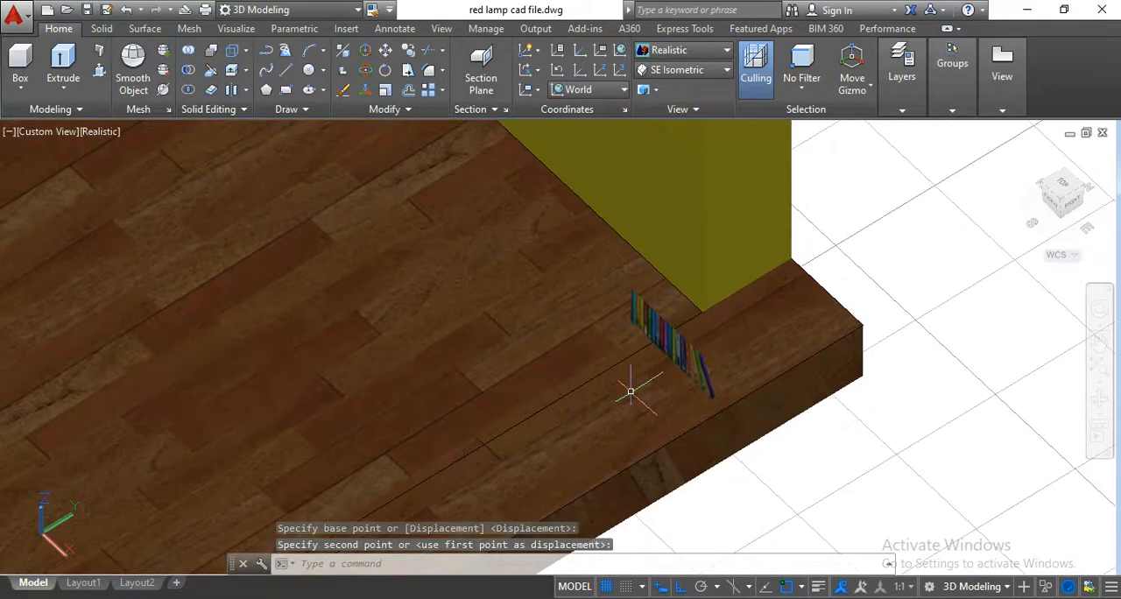
left_click(1097, 410)
left_click_drag(796, 450, 880, 369)
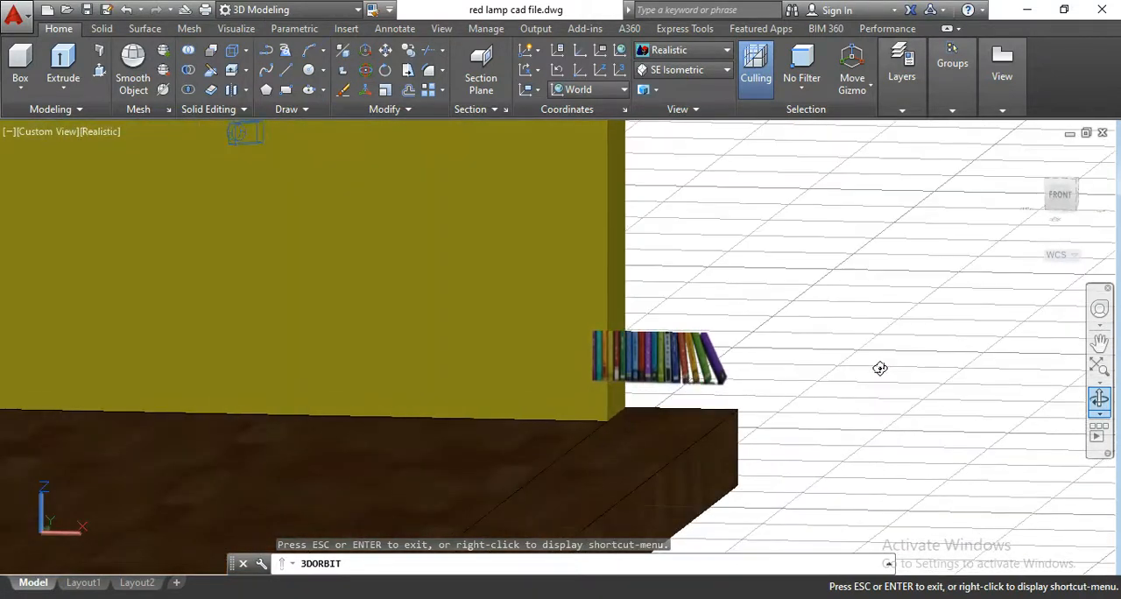
key("Escape")
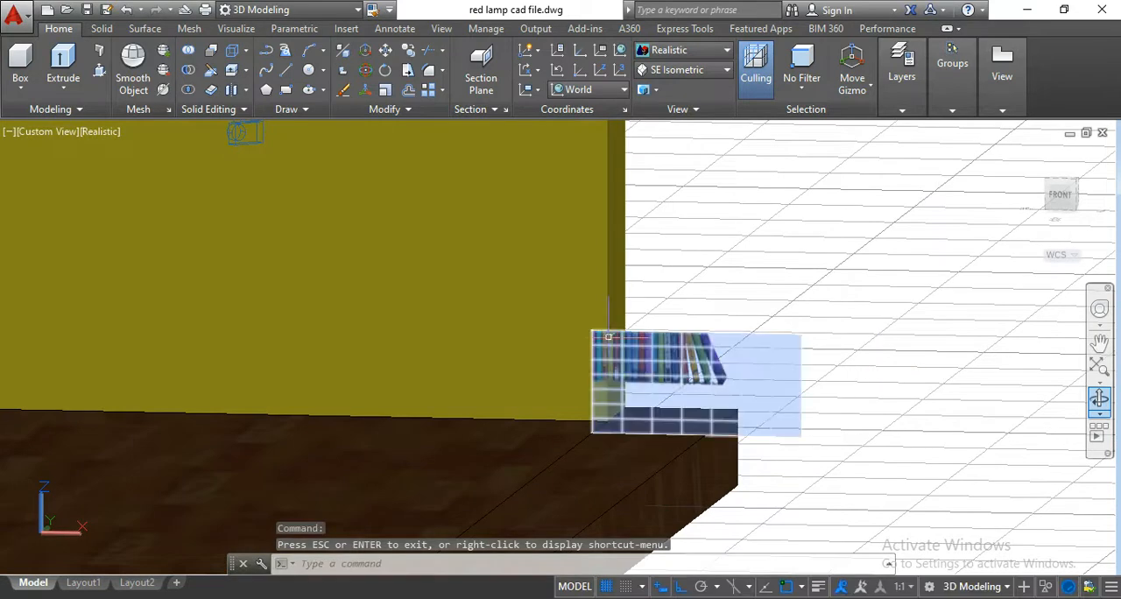
left_click(674, 355)
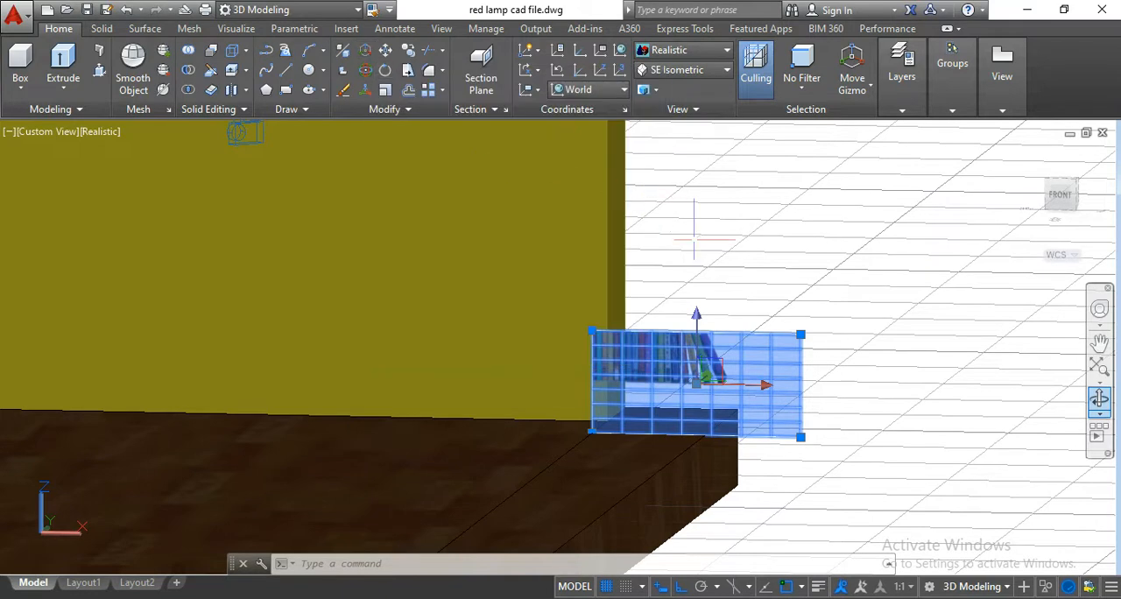
left_click(858, 92)
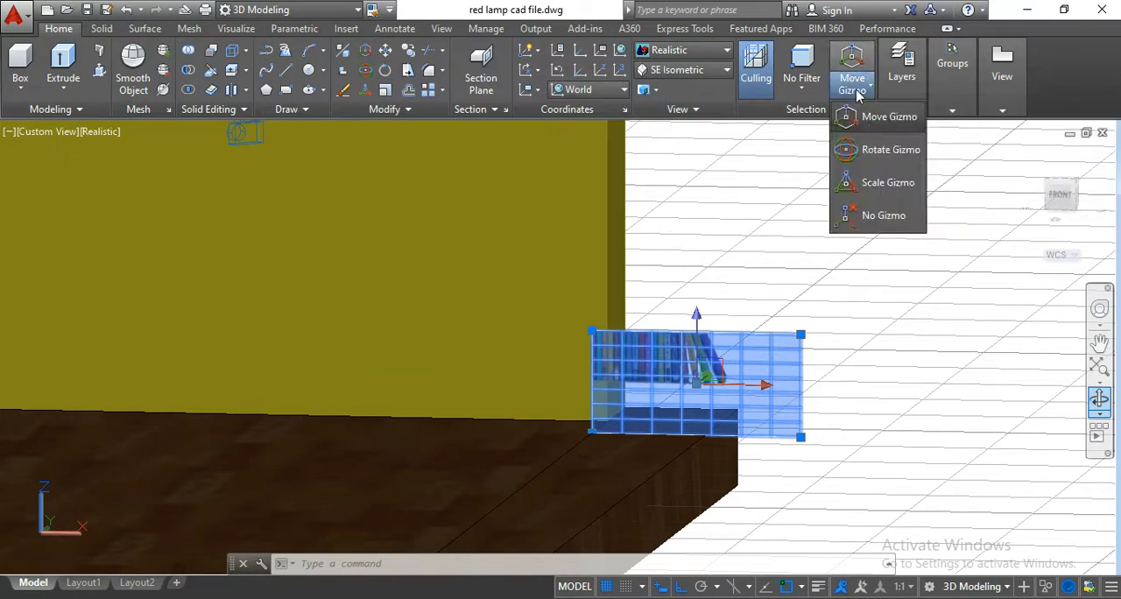
left_click(807, 172)
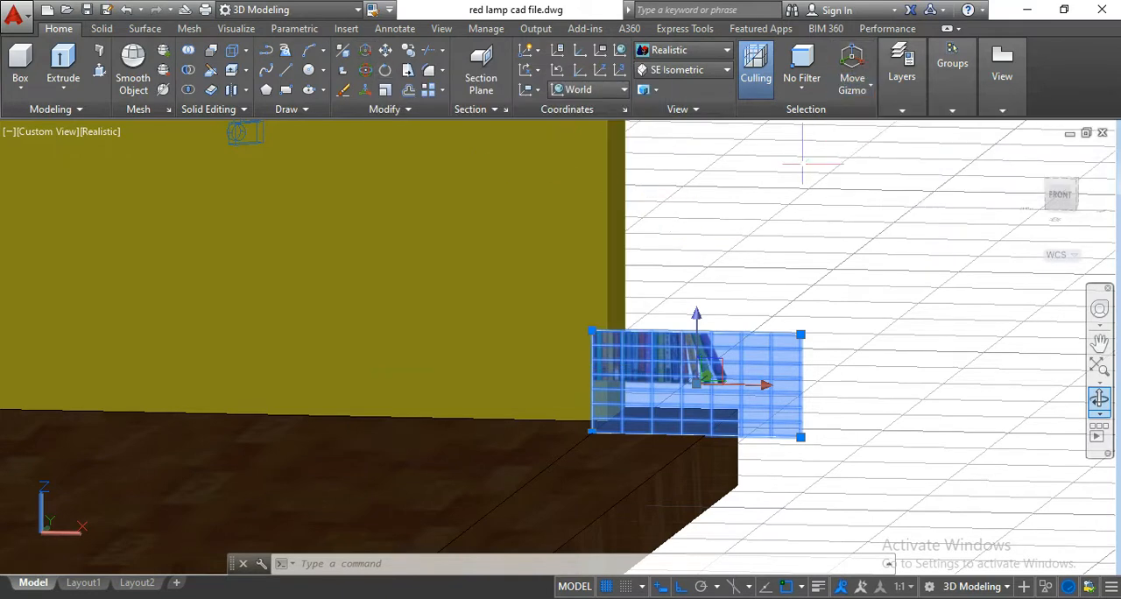
left_click(861, 91)
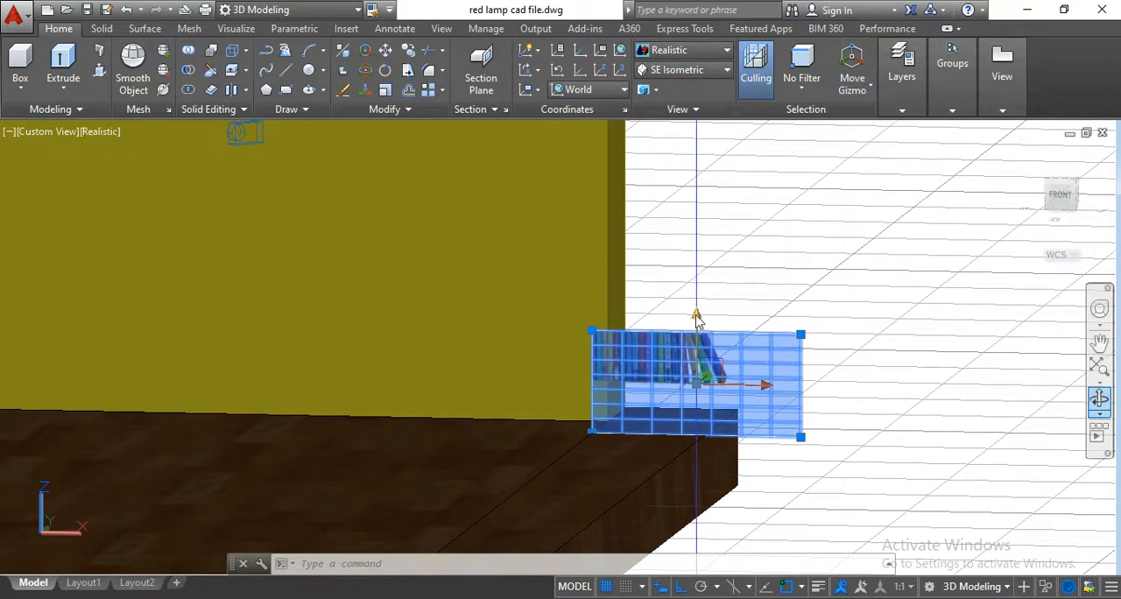
left_click(696, 318)
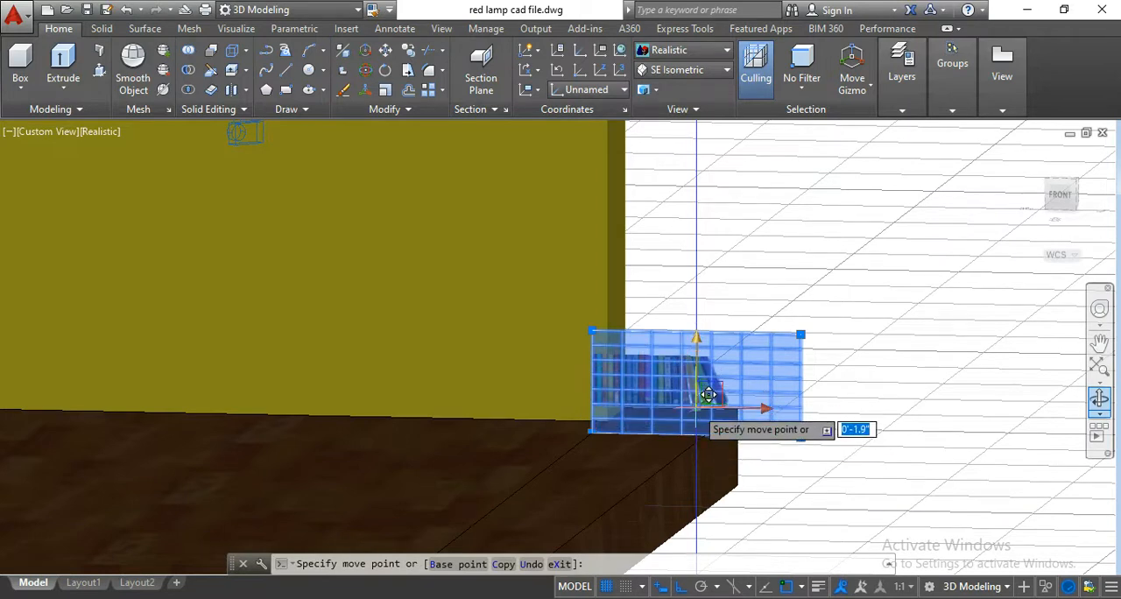
type("4")
key("Return")
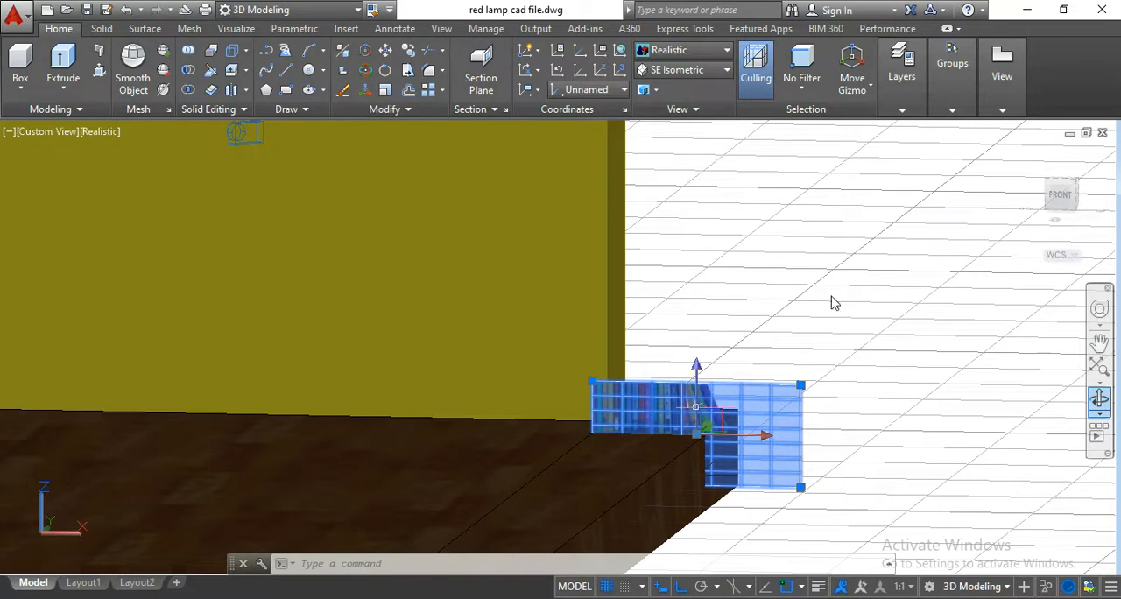
key("Escape")
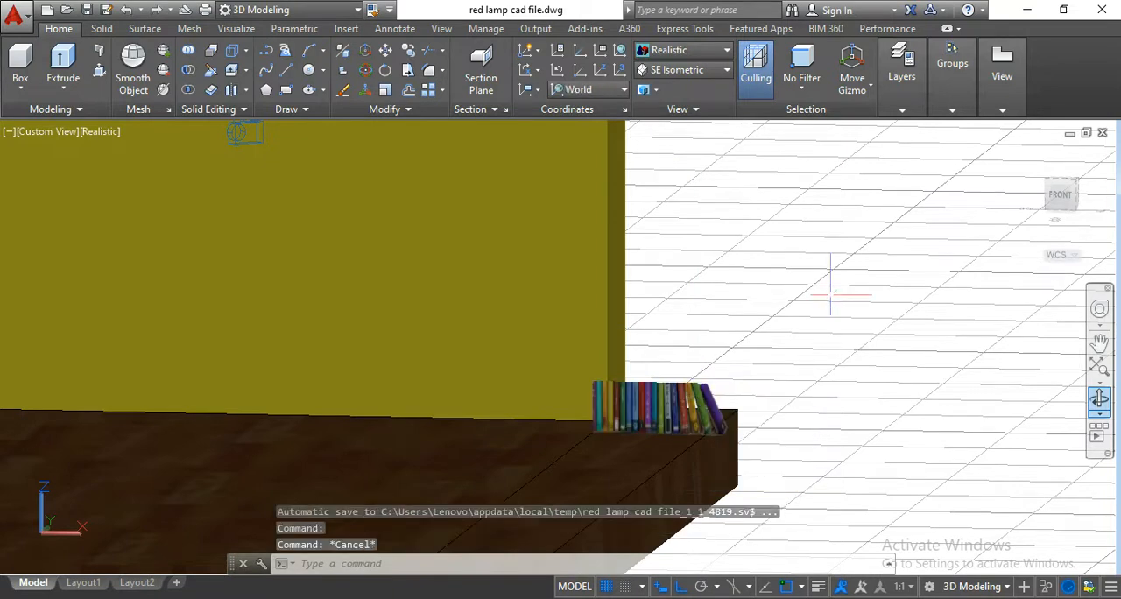
Slide the book surface about 7'-6.7" along the X axis, following the yellow wall toward the round white table.
left_click(1100, 398)
left_click_drag(811, 478, 771, 515)
left_click_drag(742, 388, 802, 380)
key("Escape")
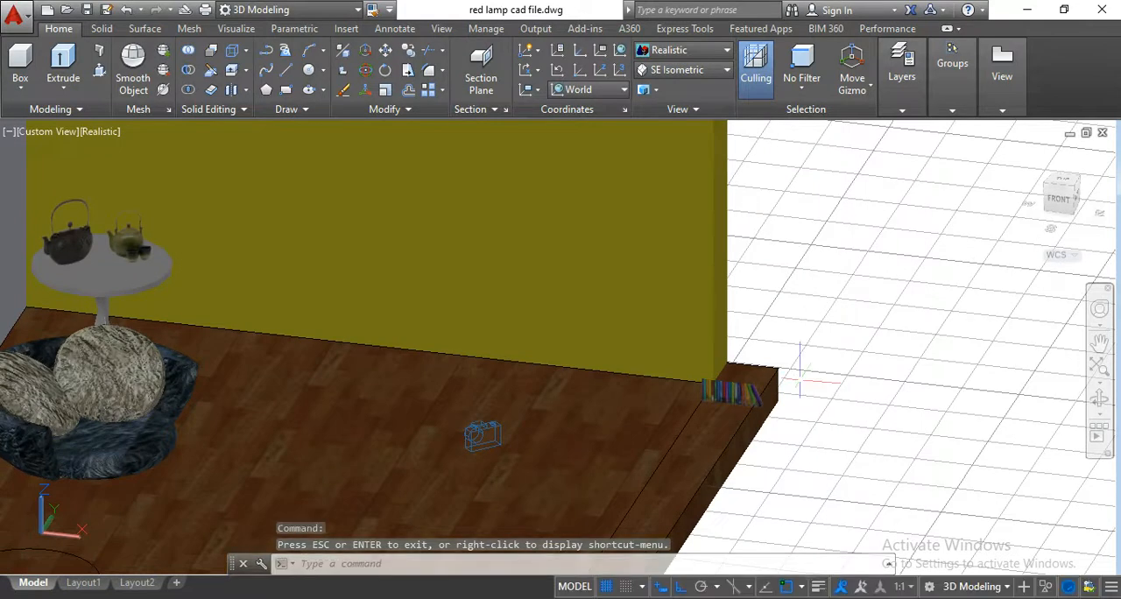
left_click(799, 382)
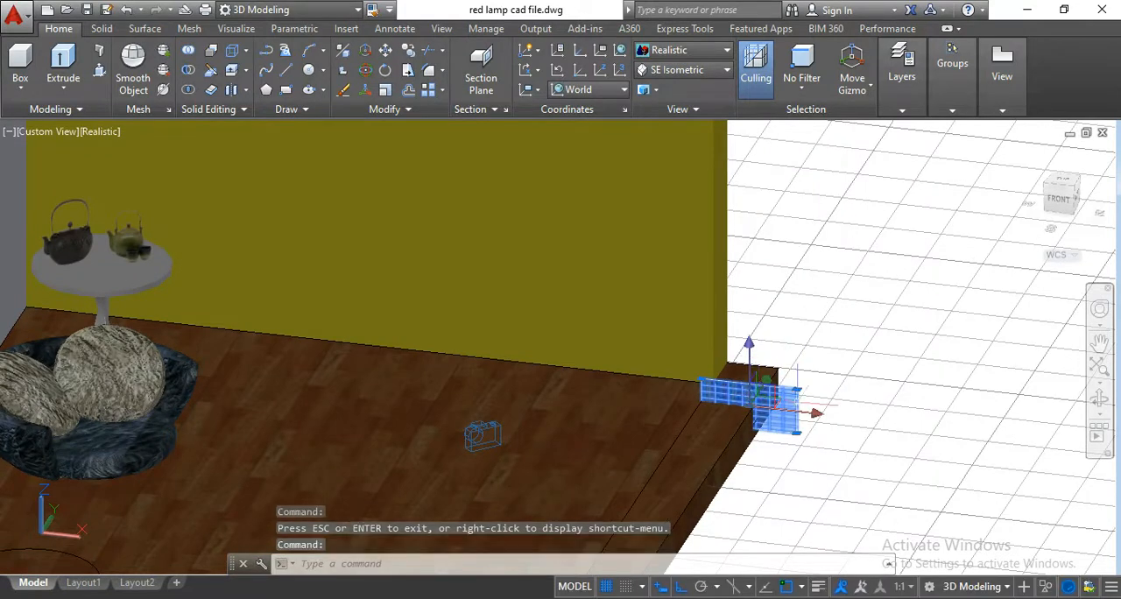
left_click(816, 419)
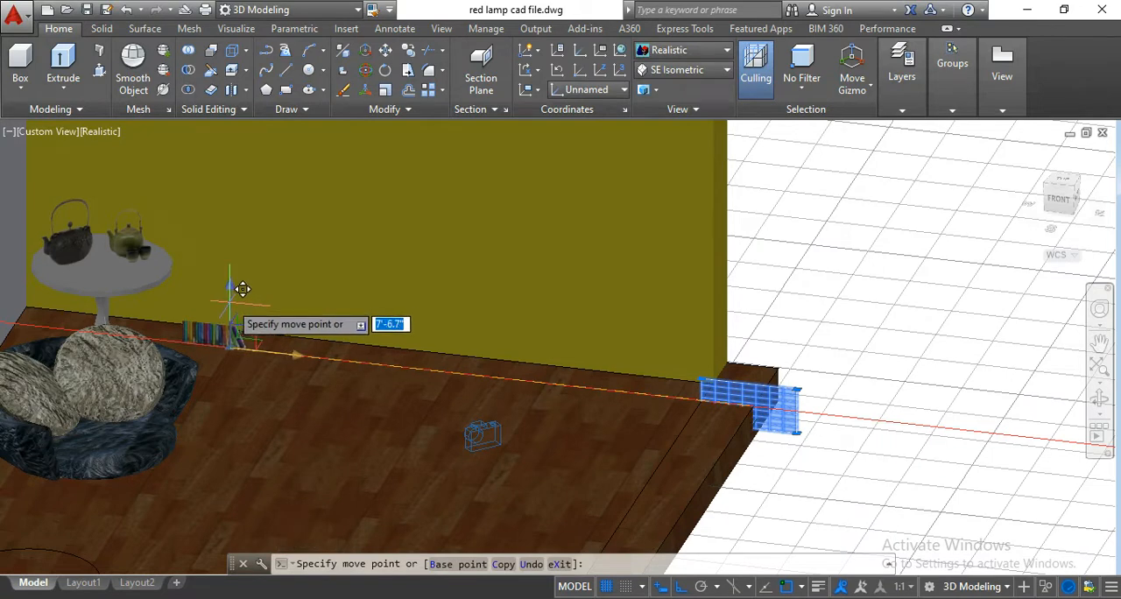
left_click(236, 285)
left_click(230, 302)
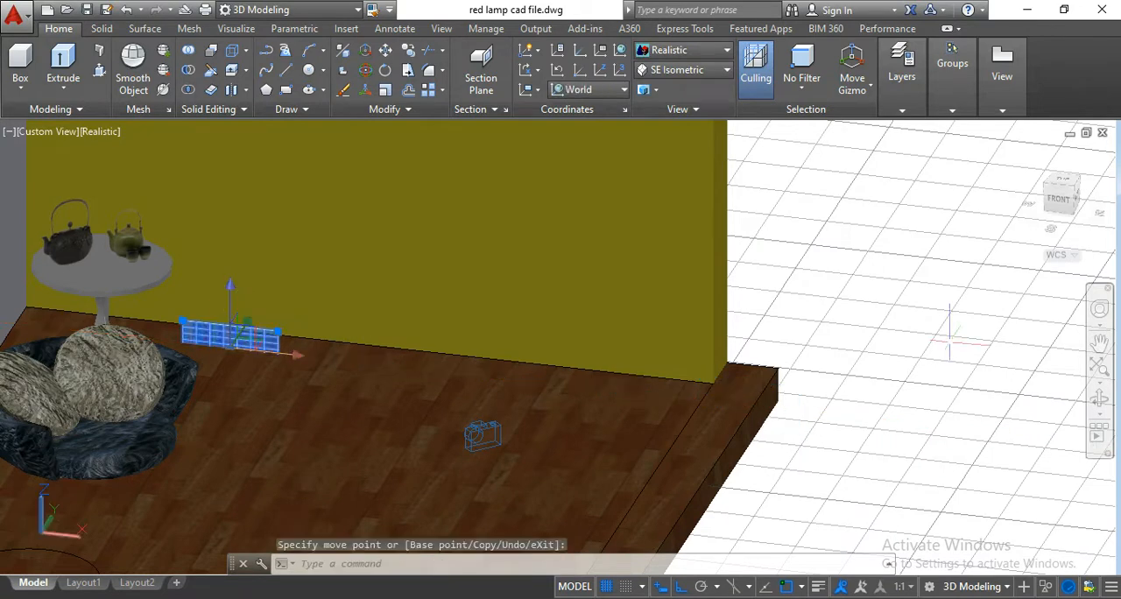
key("Escape")
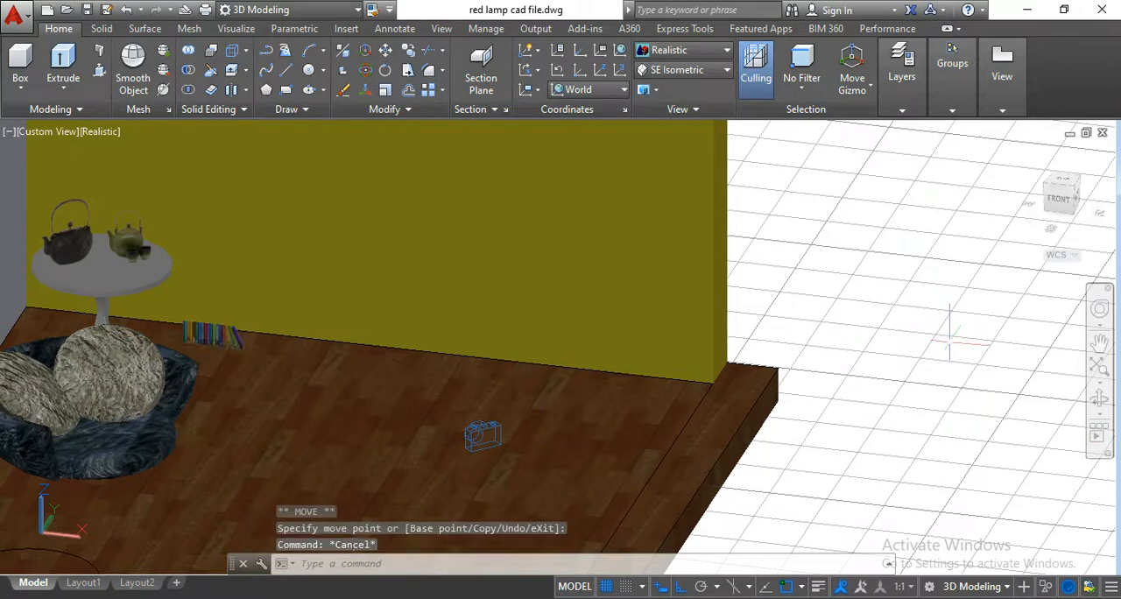
Move the book surface 5" along the Y axis toward the yellow wall.
left_click(1099, 398)
left_click_drag(956, 393, 822, 401)
scroll(326, 327, "up", 6)
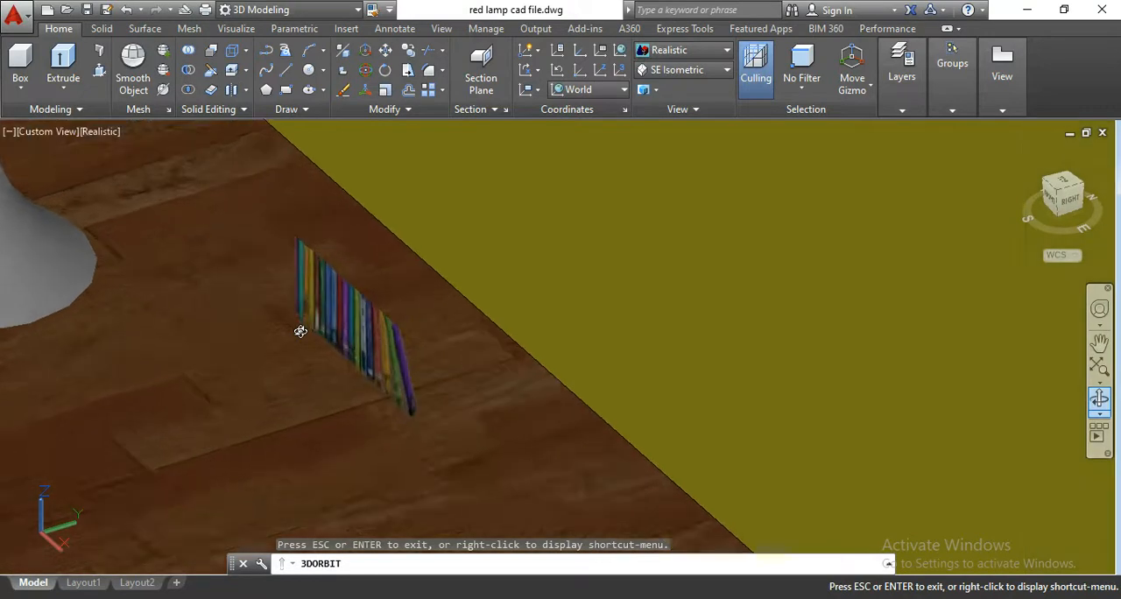
key("Escape")
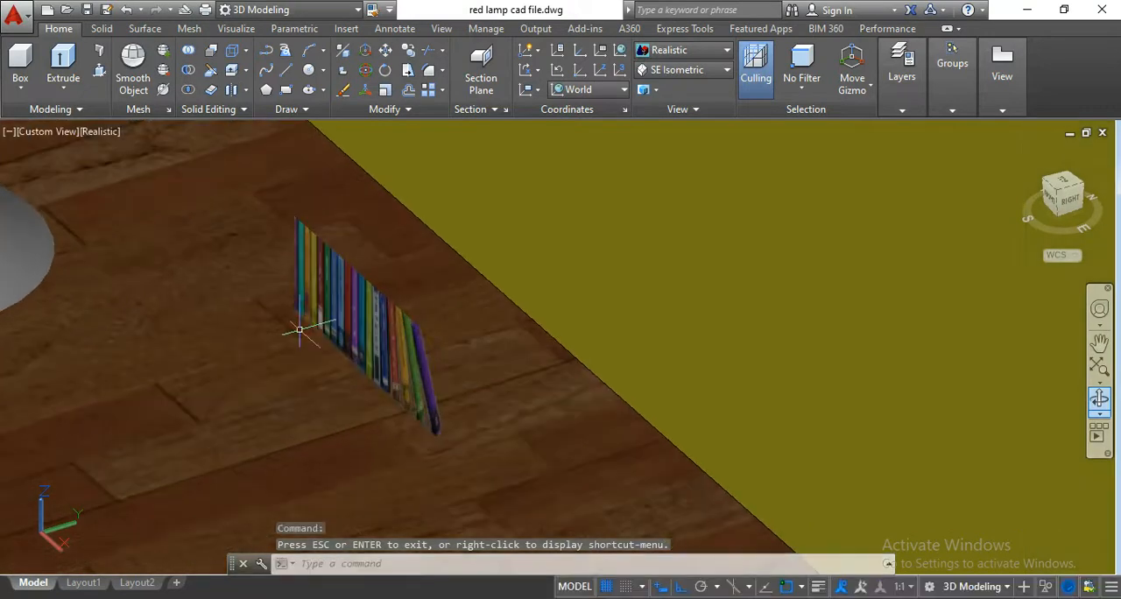
left_click(366, 324)
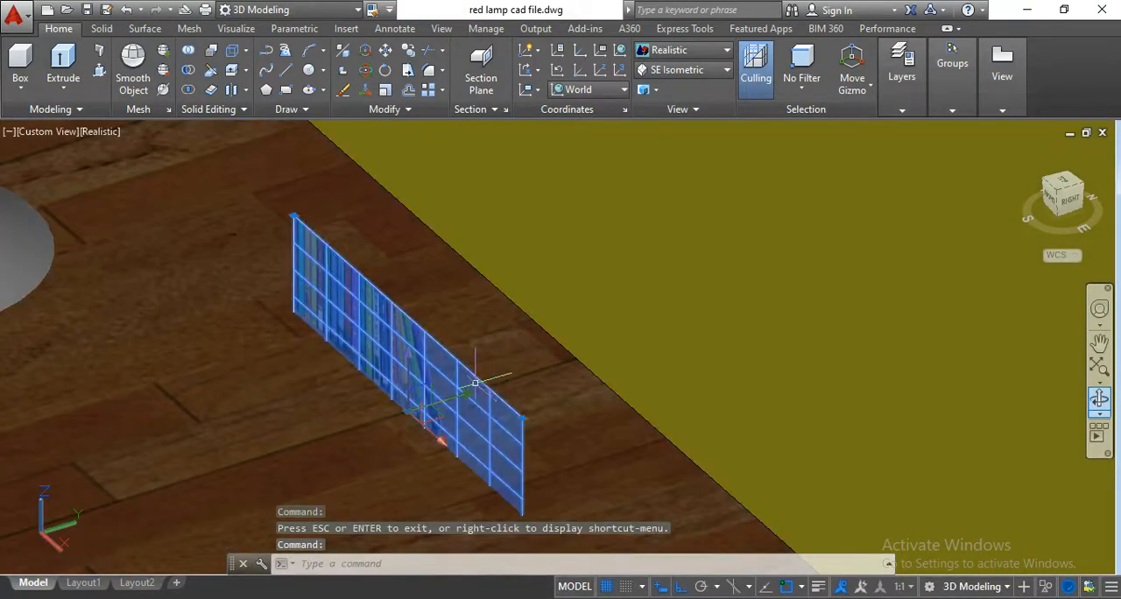
scroll(464, 399, "up", 2)
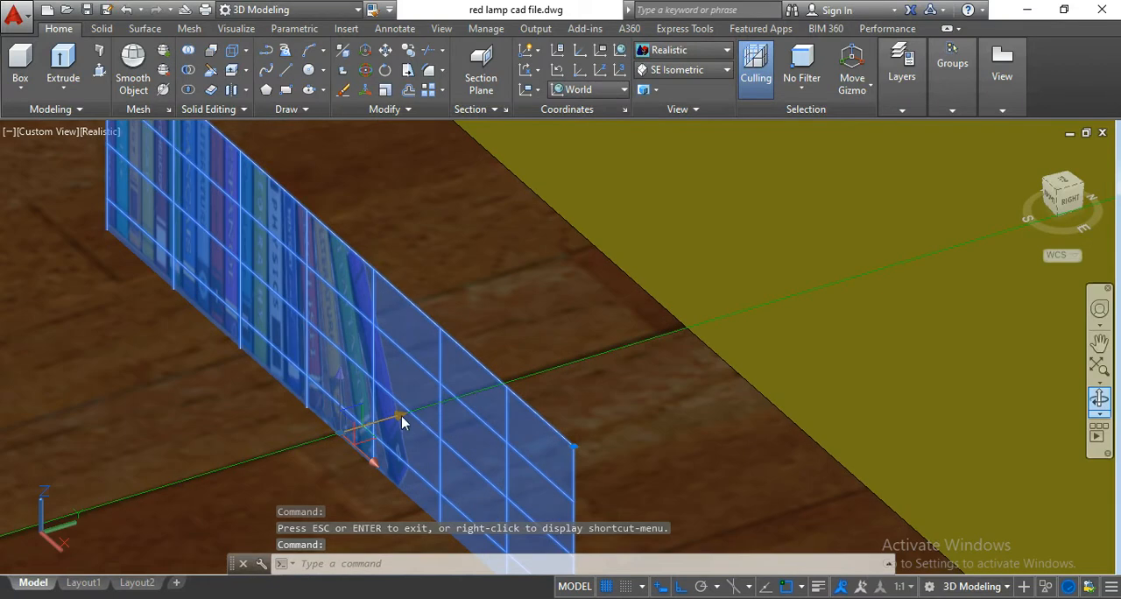
left_click(357, 427)
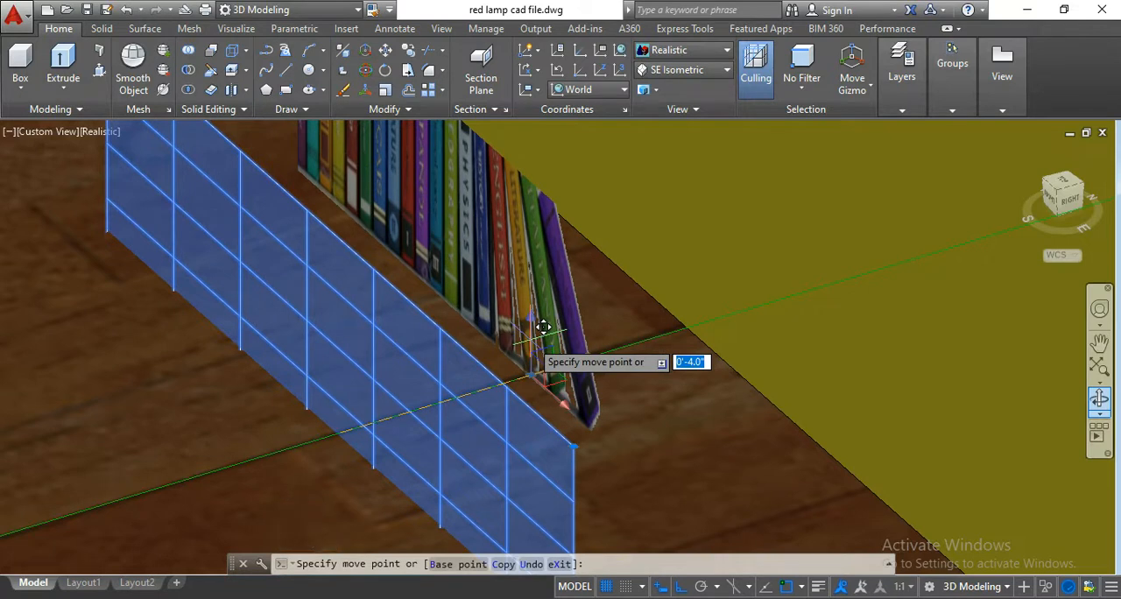
type("5")
key("Return")
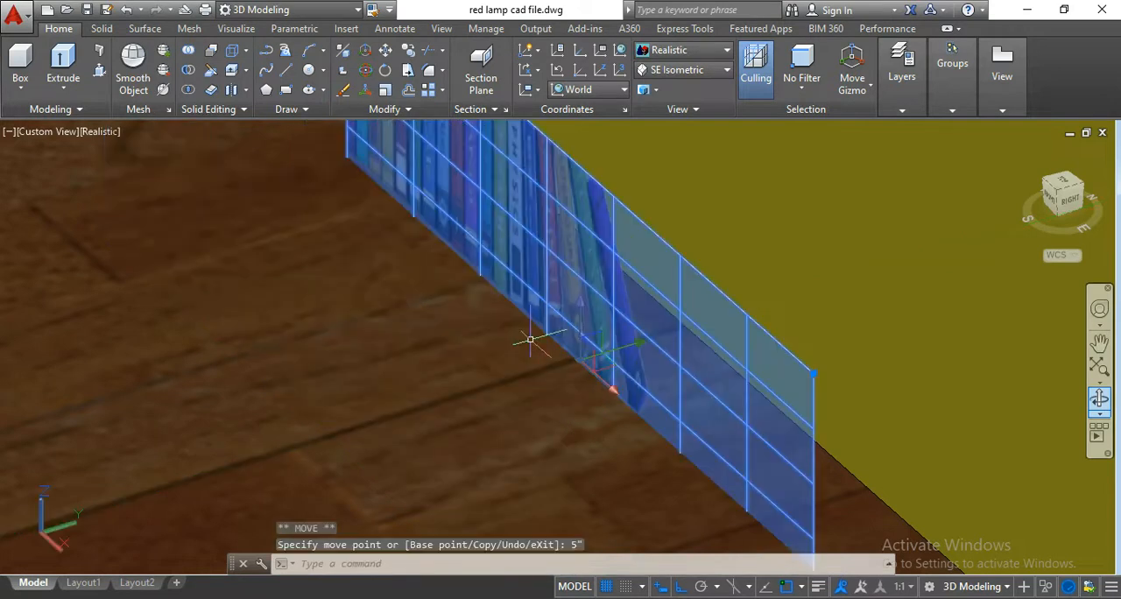
key("Escape")
scroll(538, 294, "down", 5)
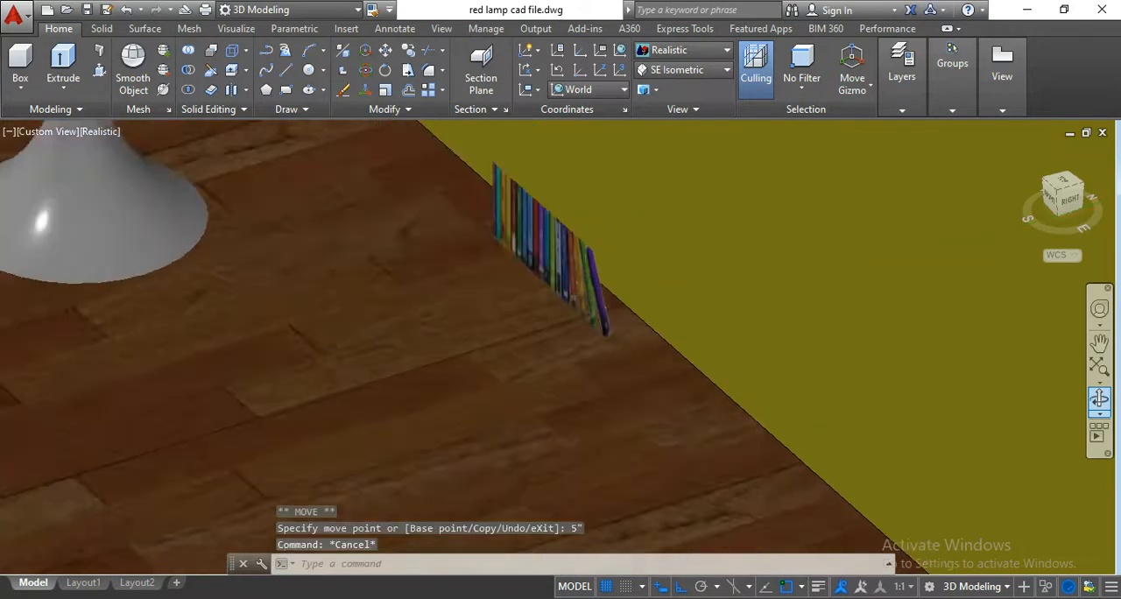
scroll(535, 285, "down", 3)
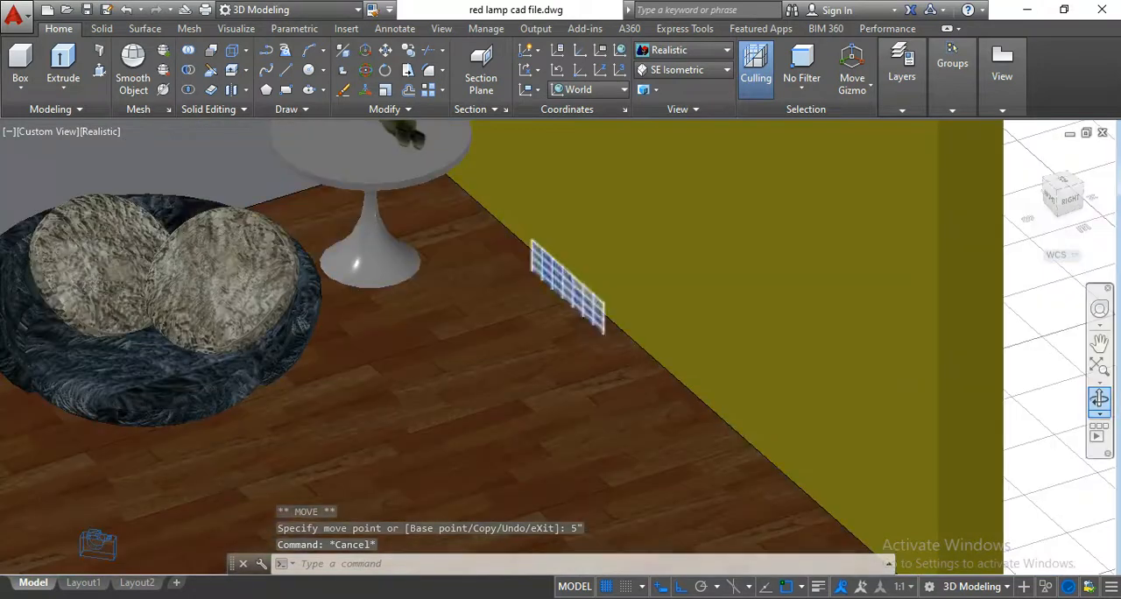
scroll(536, 289, "up", 5)
left_click(545, 274)
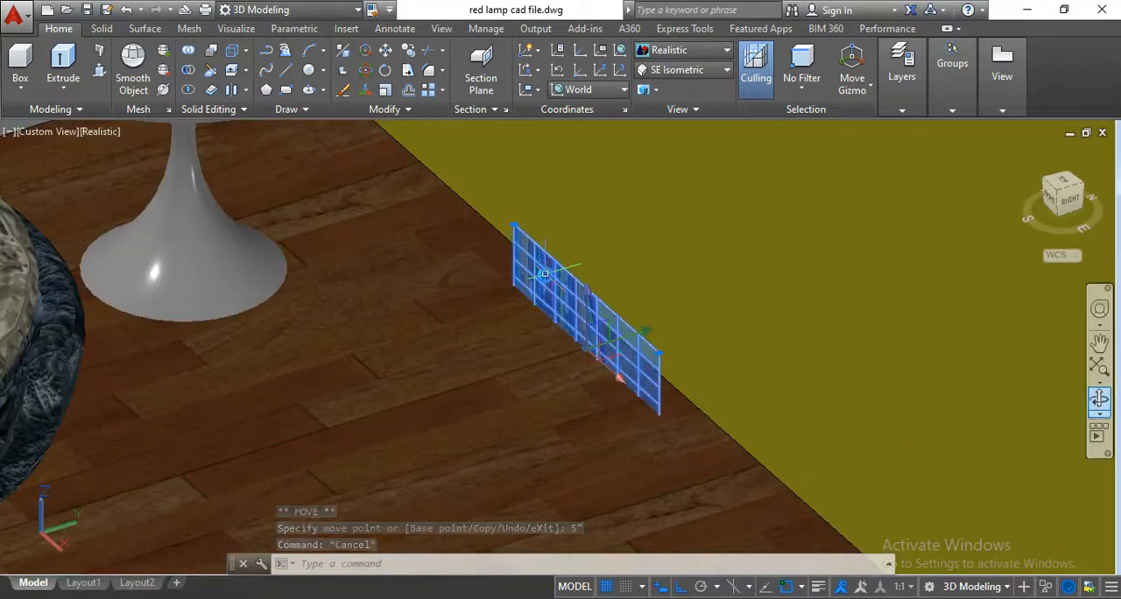
left_click(386, 89)
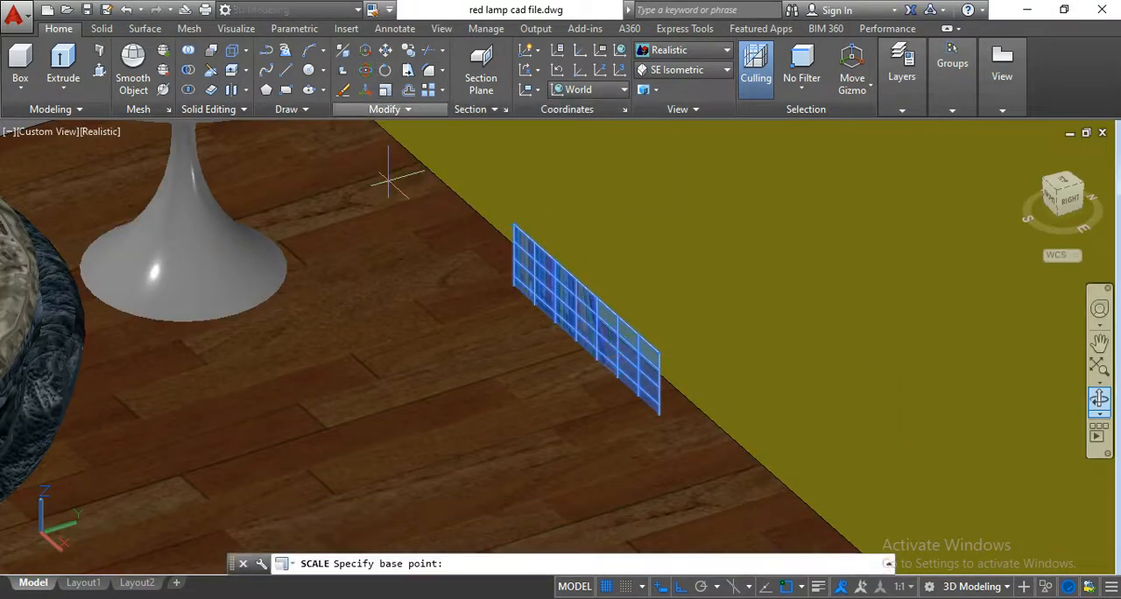
left_click(390, 93)
scroll(508, 292, "up", 2)
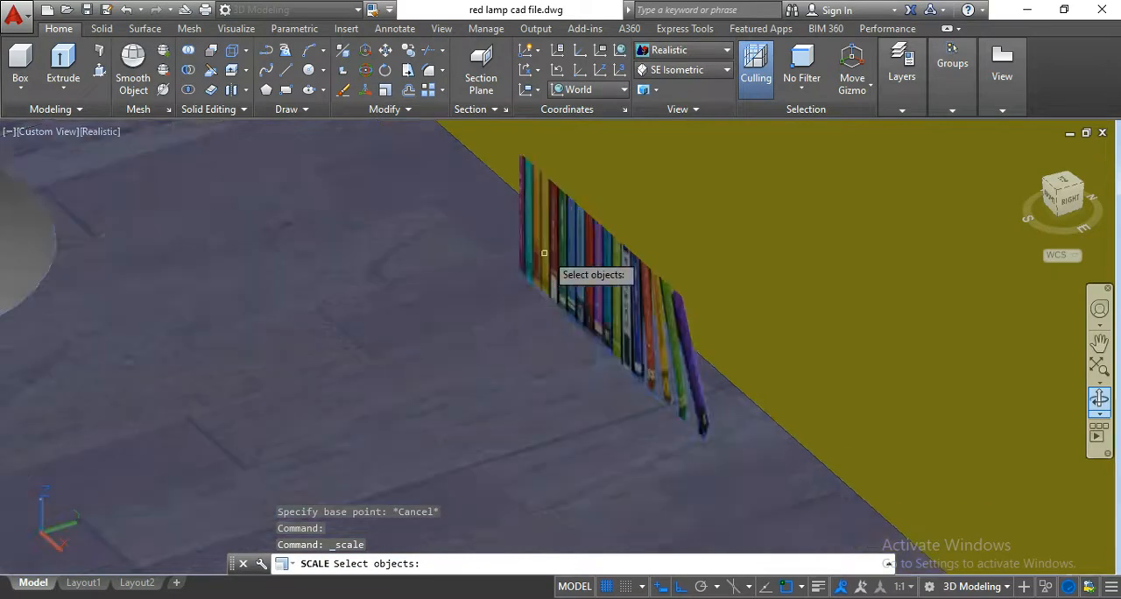
key("Escape")
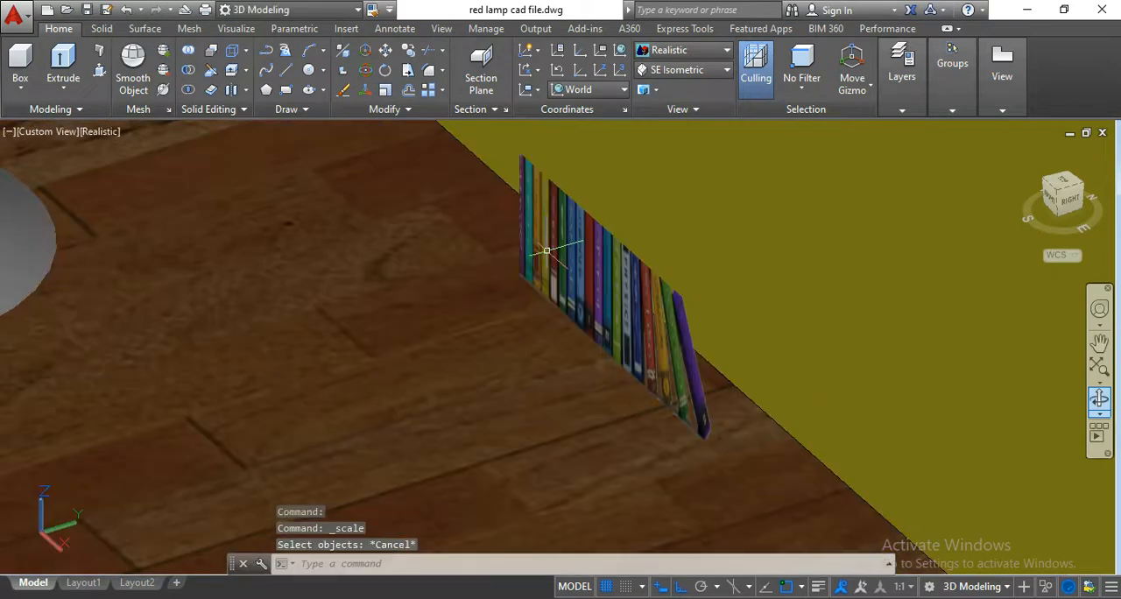
Scale the book surface by a factor of 1.25 about its lower corner nearest the round white table.
left_click(546, 250)
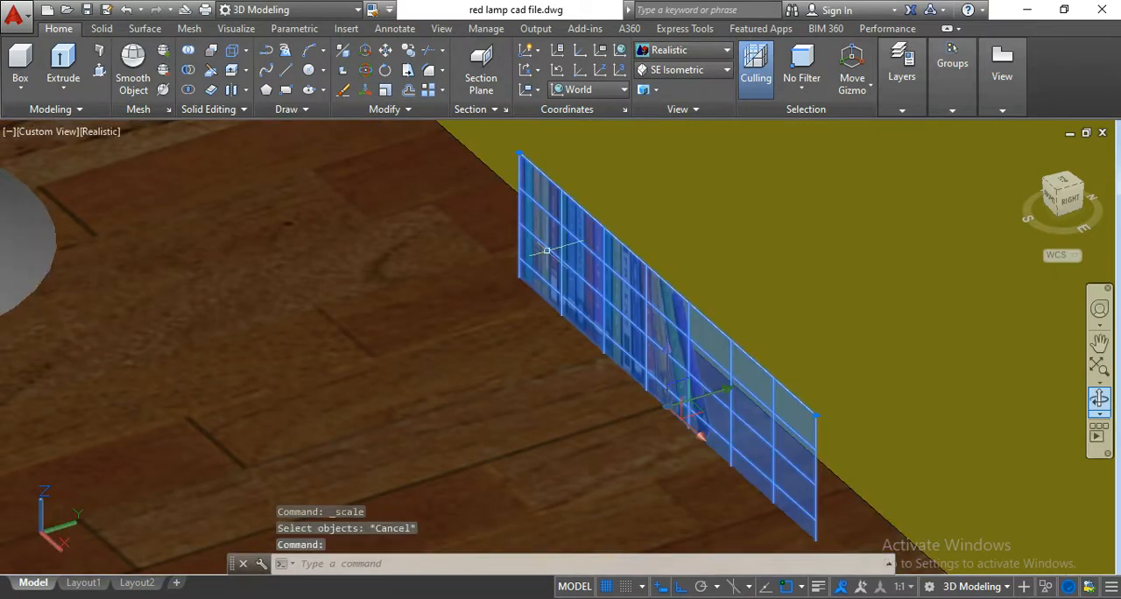
left_click(391, 96)
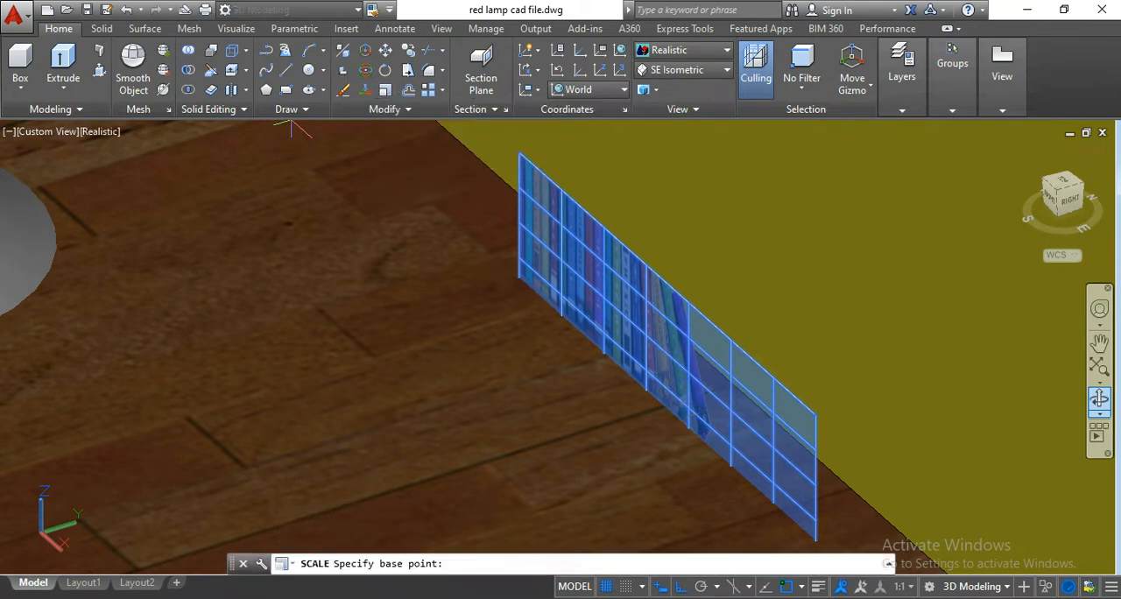
scroll(536, 297, "up", 3)
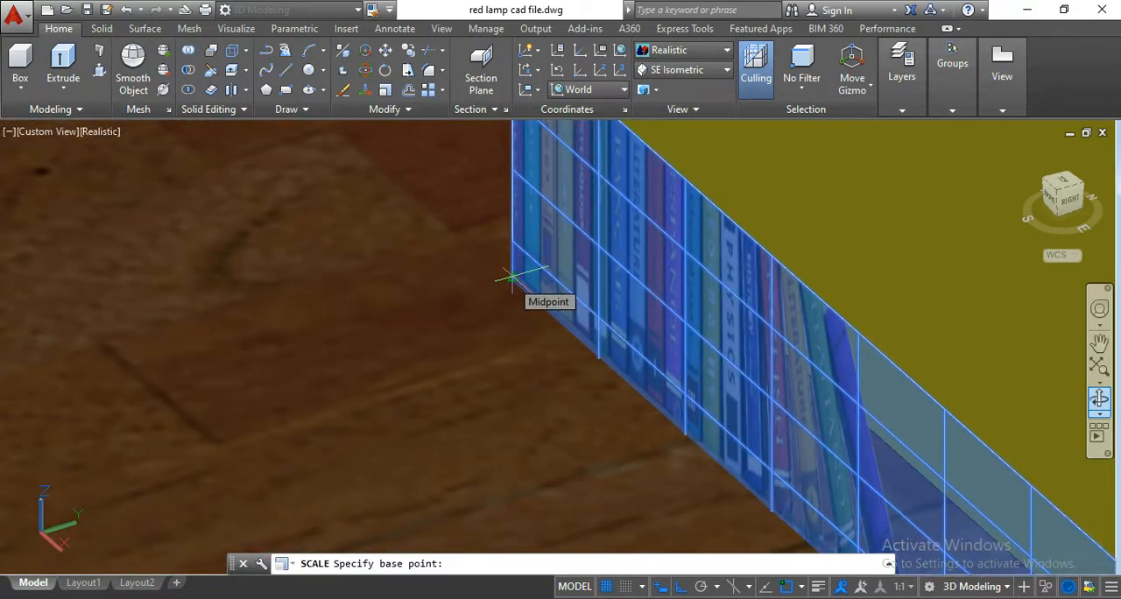
scroll(514, 280, "up", 2)
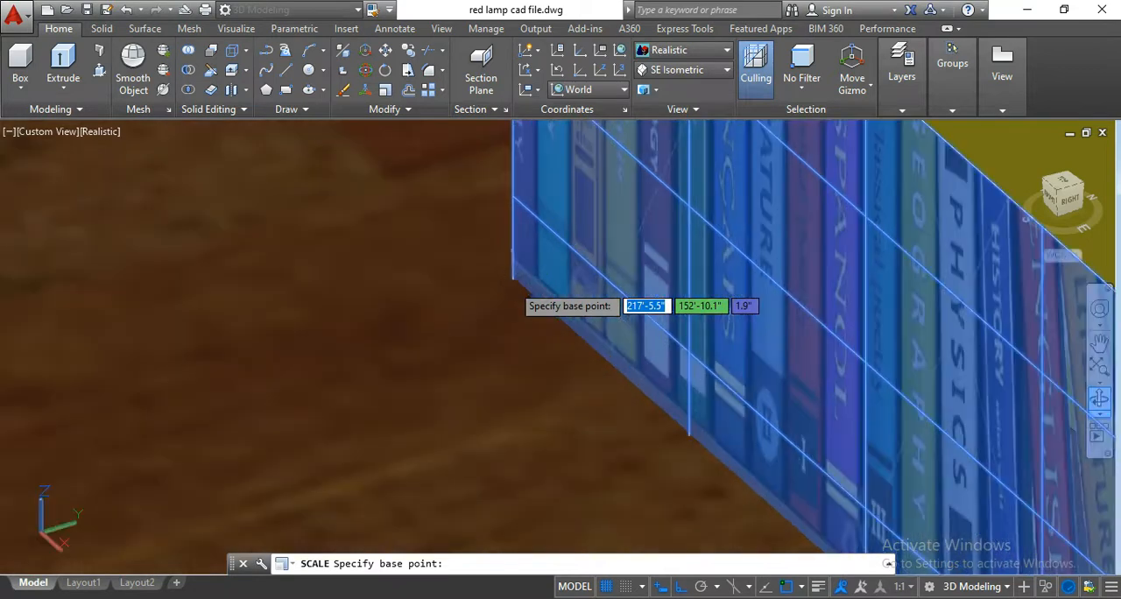
left_click(515, 274)
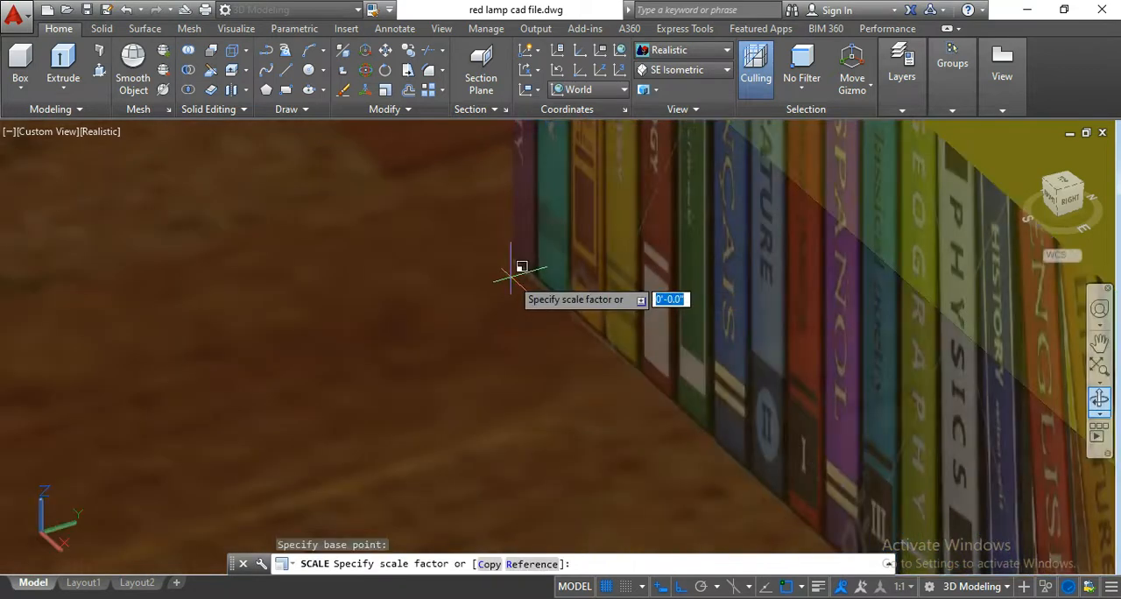
scroll(493, 303, "down", 4)
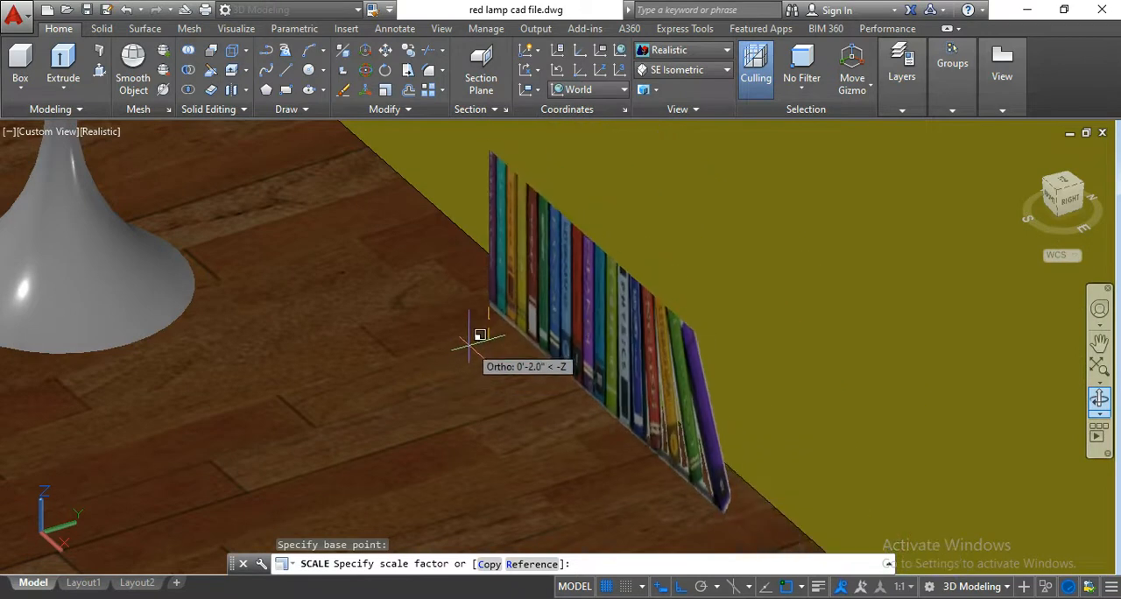
scroll(475, 344, "down", 3)
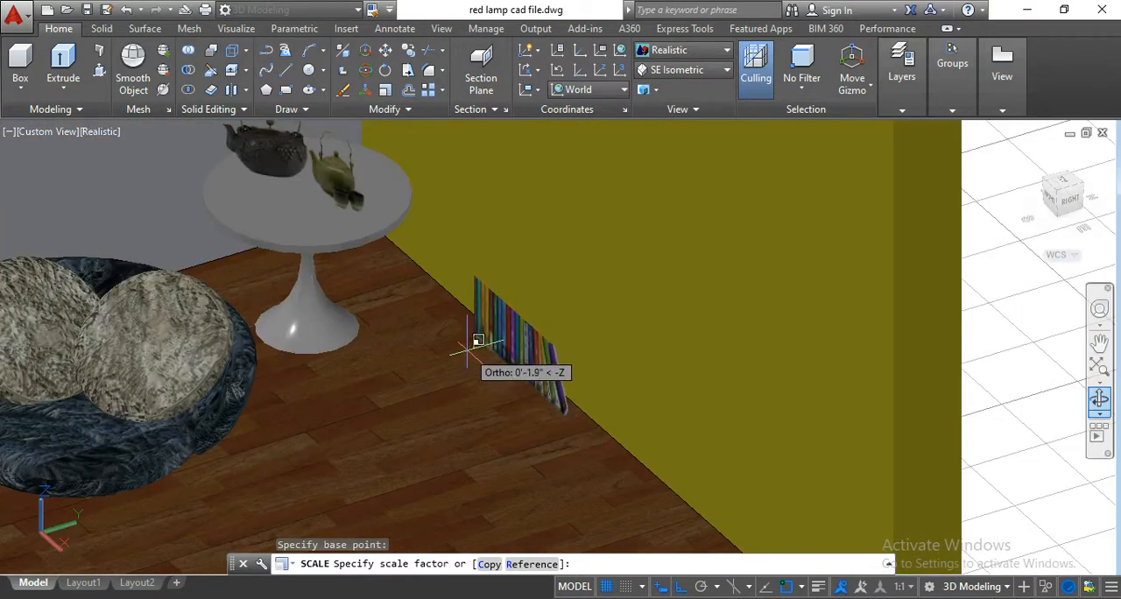
type("1")
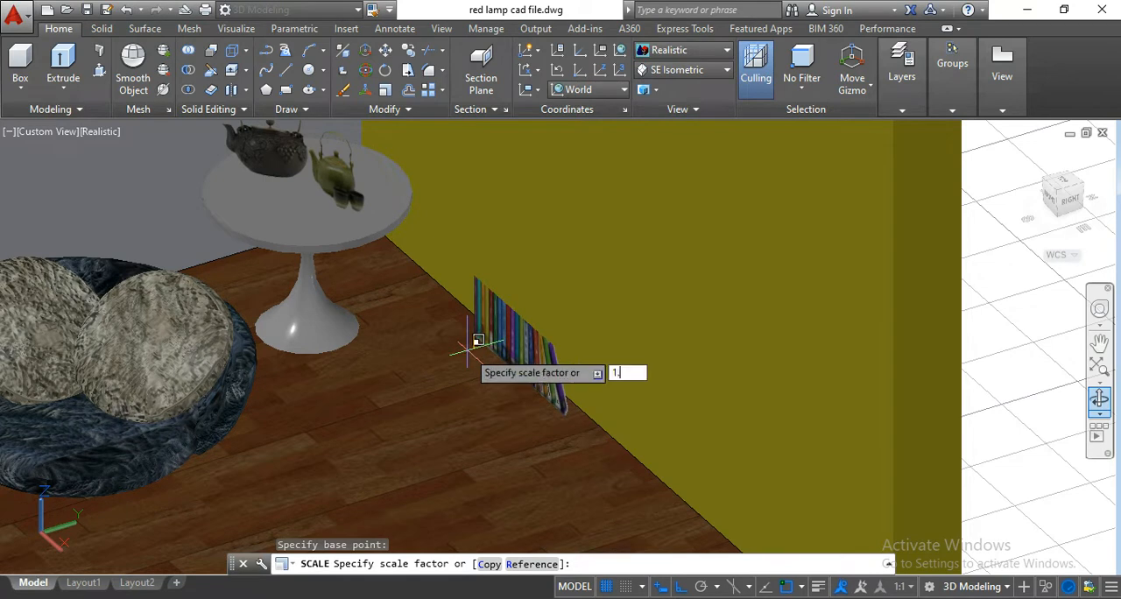
type(".25")
key("Return")
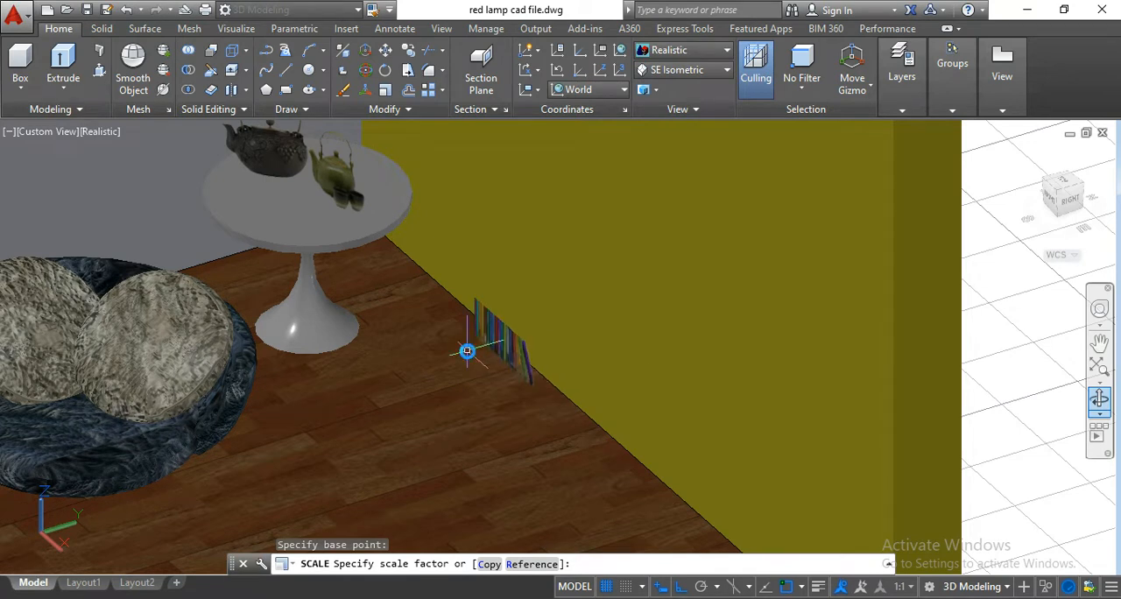
Examine how the scaled row of books sits against the wooden floor and yellow wall from a lower viewing angle.
scroll(492, 345, "up", 2)
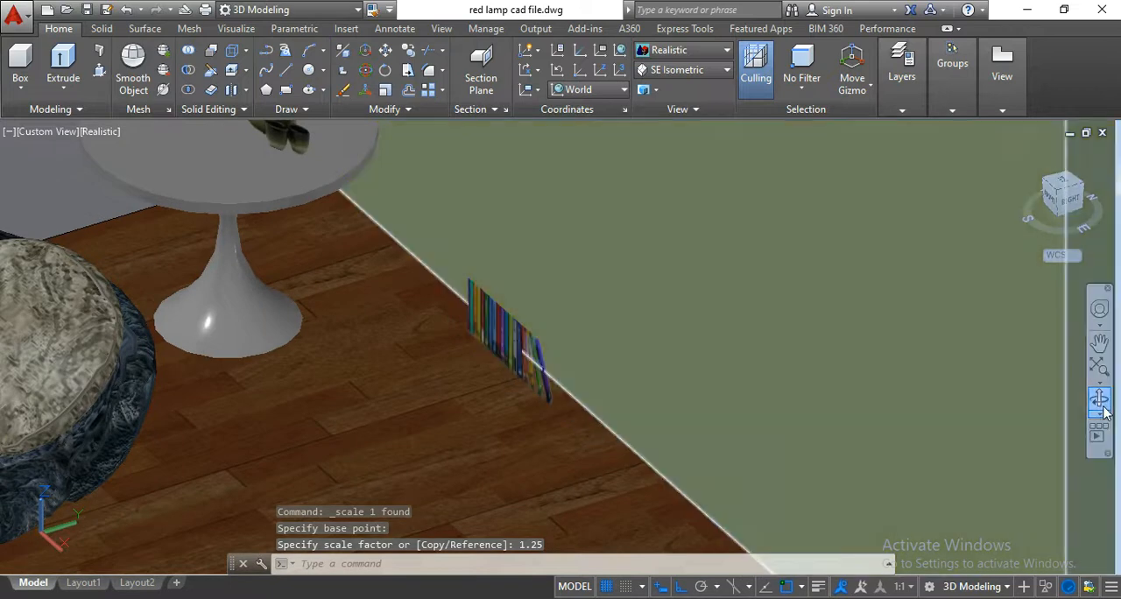
left_click(1101, 403)
left_click_drag(631, 415, 652, 463)
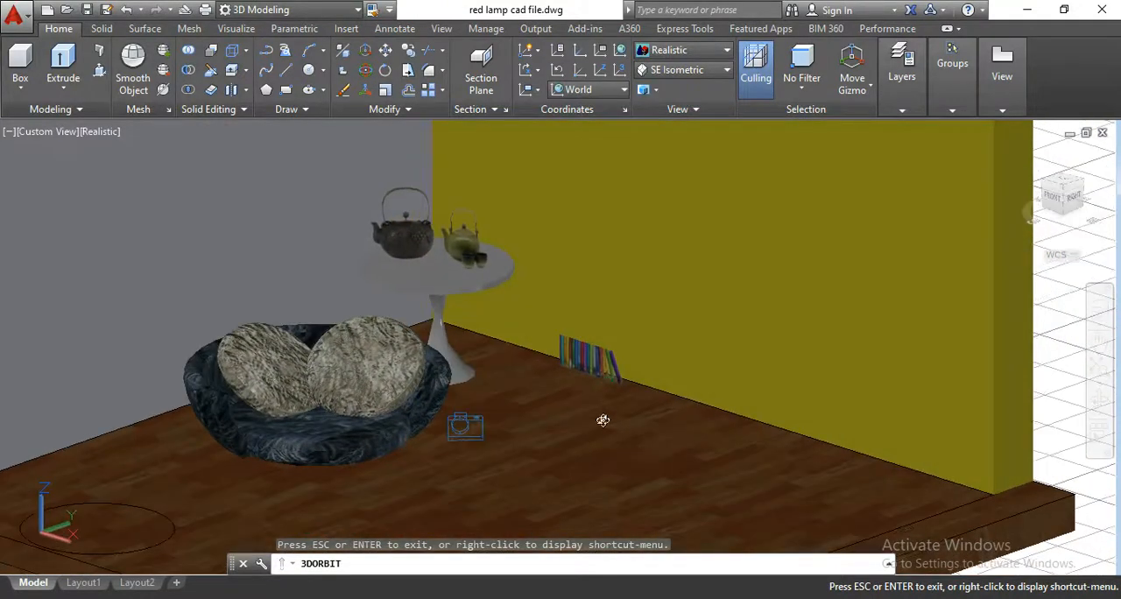
scroll(604, 368, "up", 5)
scroll(604, 368, "up", 1)
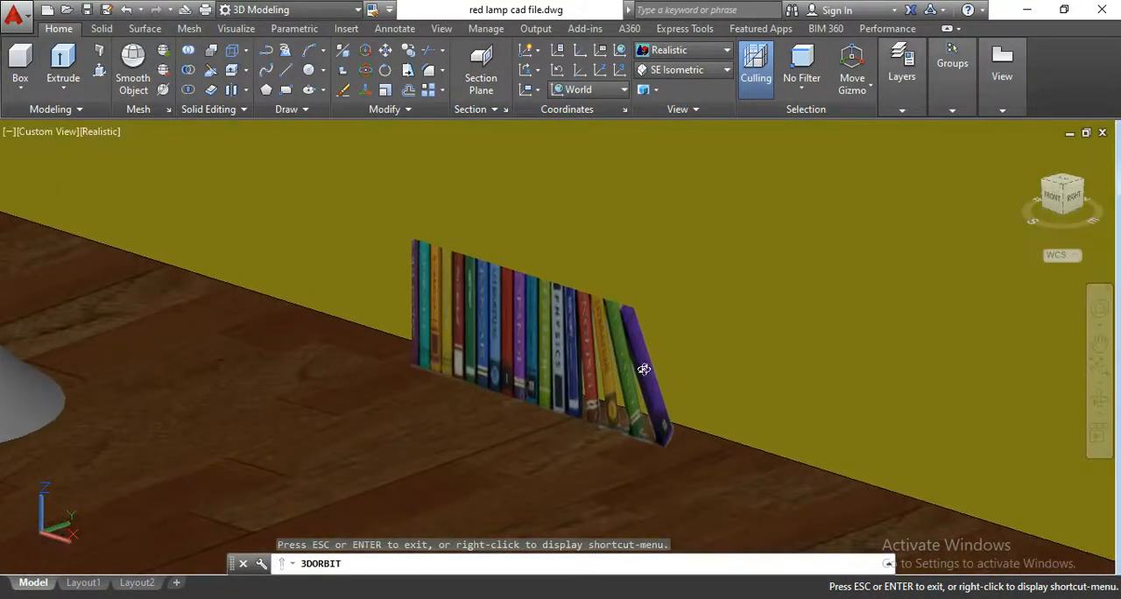
scroll(644, 370, "down", 2)
key("Escape")
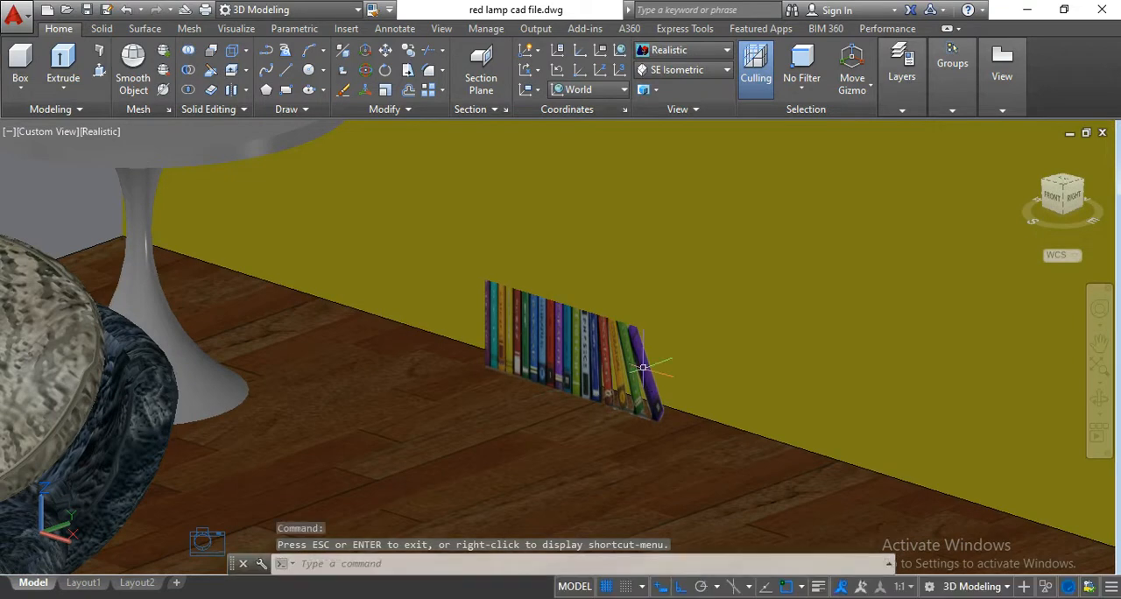
scroll(367, 404, "down", 4)
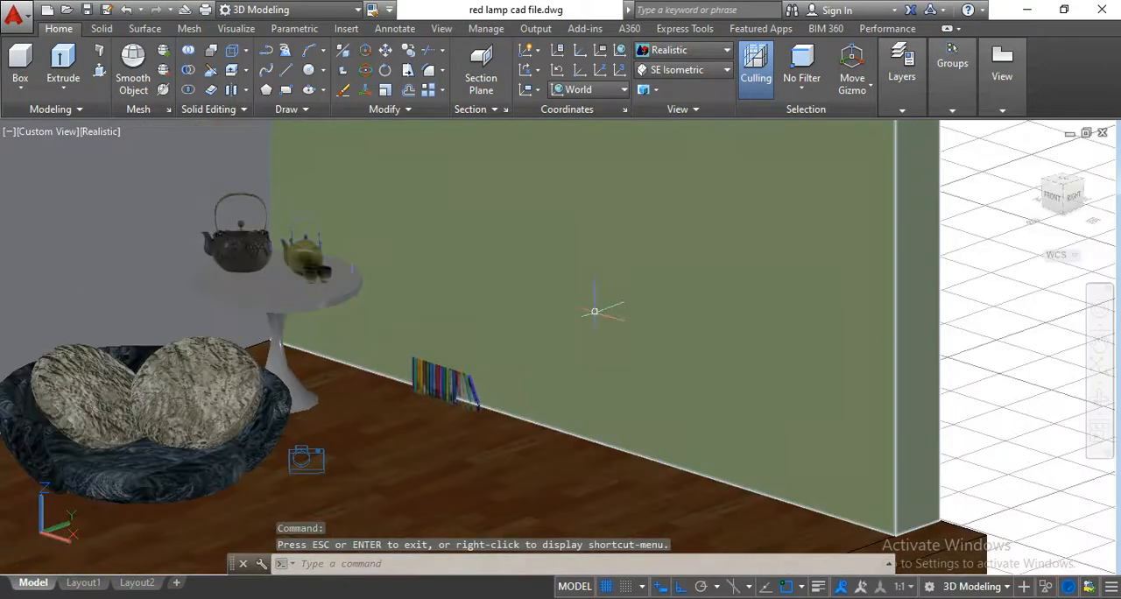
Inspect the two planar teapot surfaces above the round white table, then check the room around the books and seat.
scroll(270, 251, "up", 3)
left_click(350, 254)
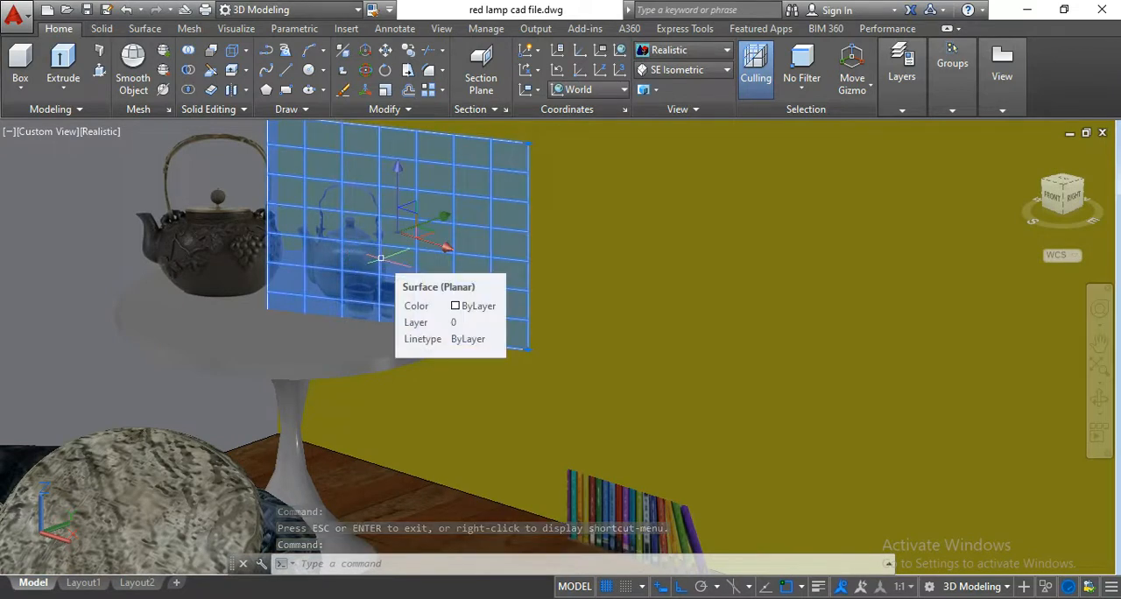
left_click(232, 234)
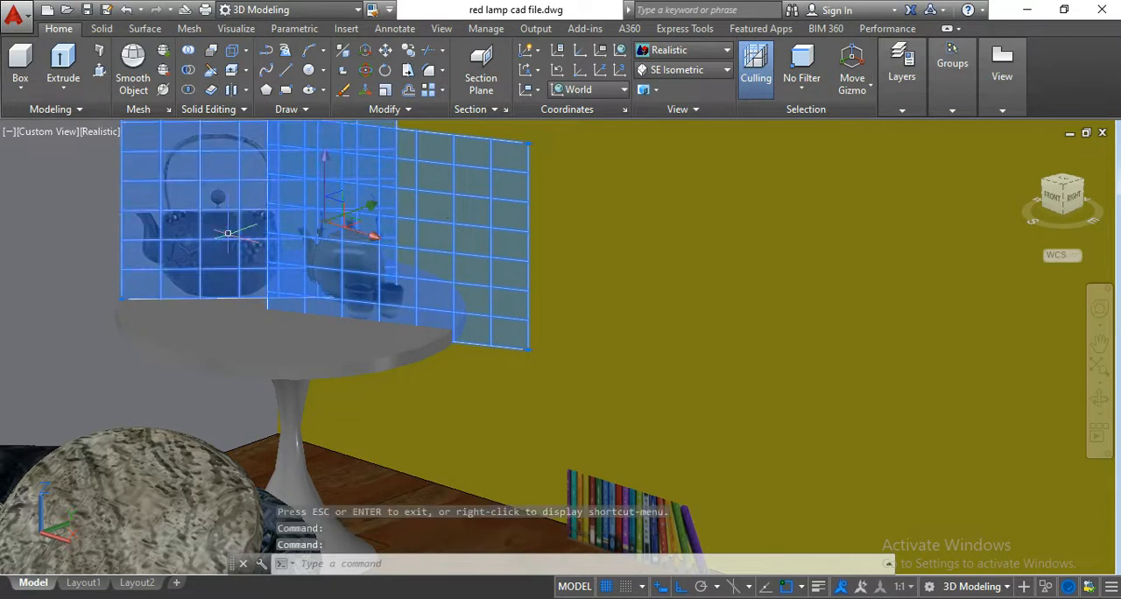
key("Escape")
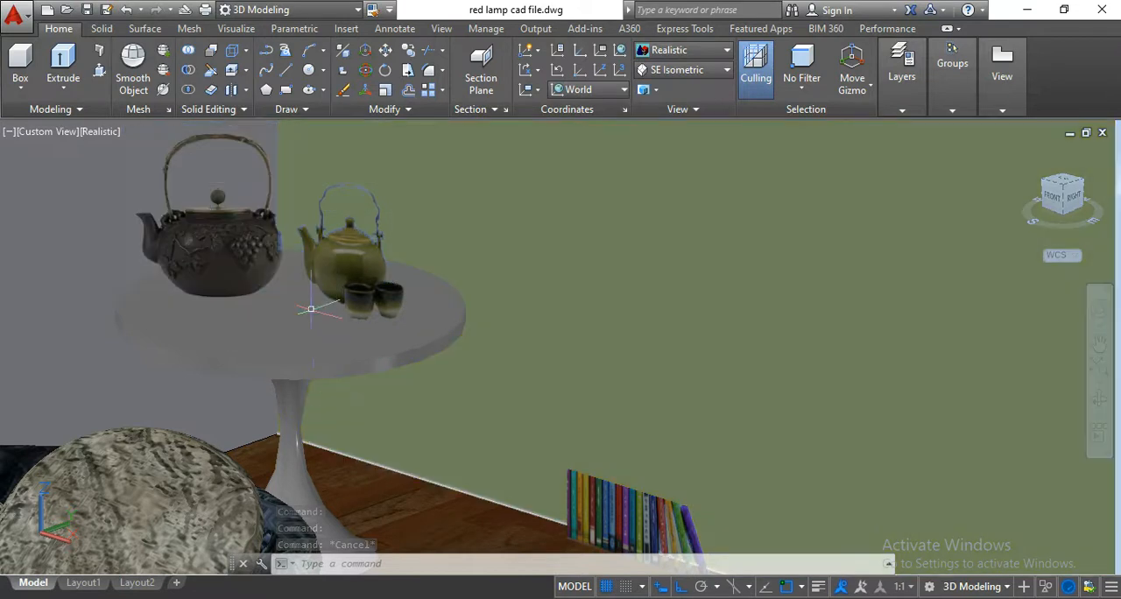
scroll(313, 398, "down", 10)
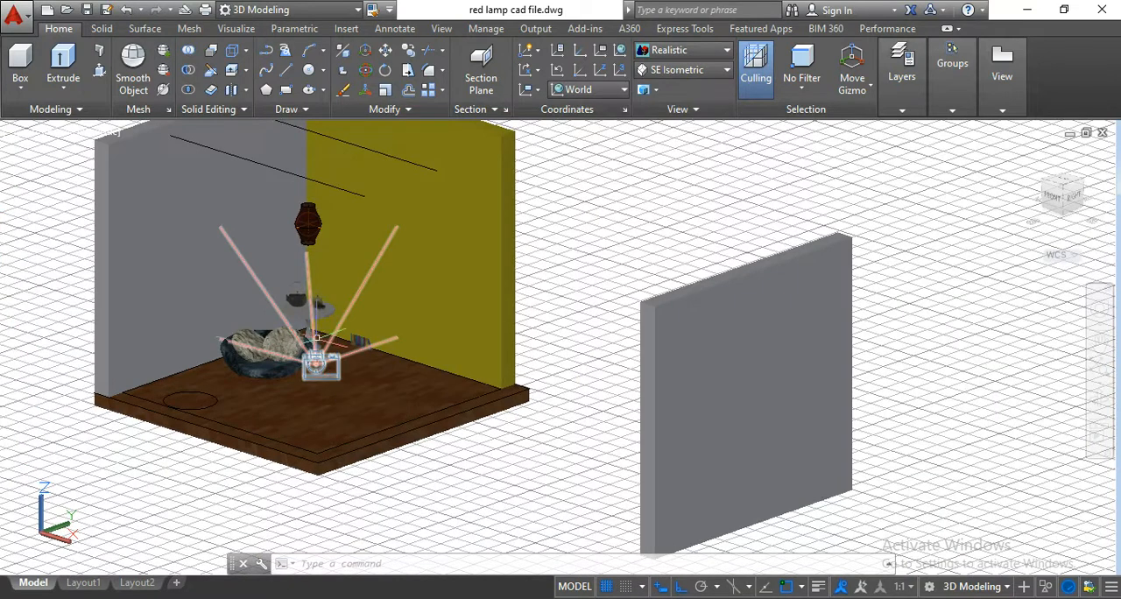
scroll(319, 296, "up", 3)
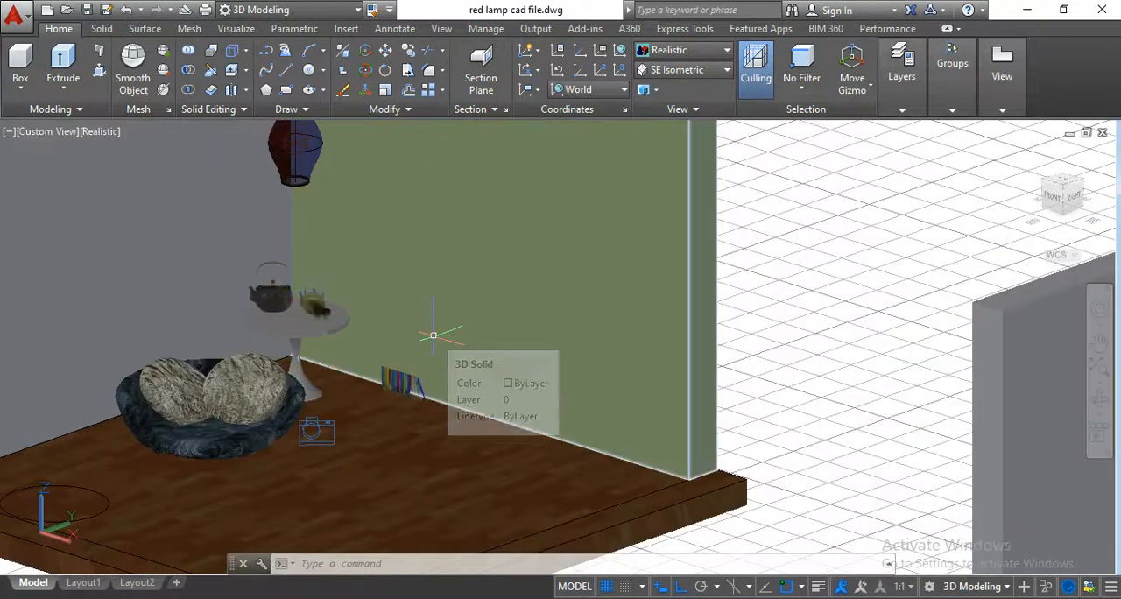
scroll(333, 357, "up", 5)
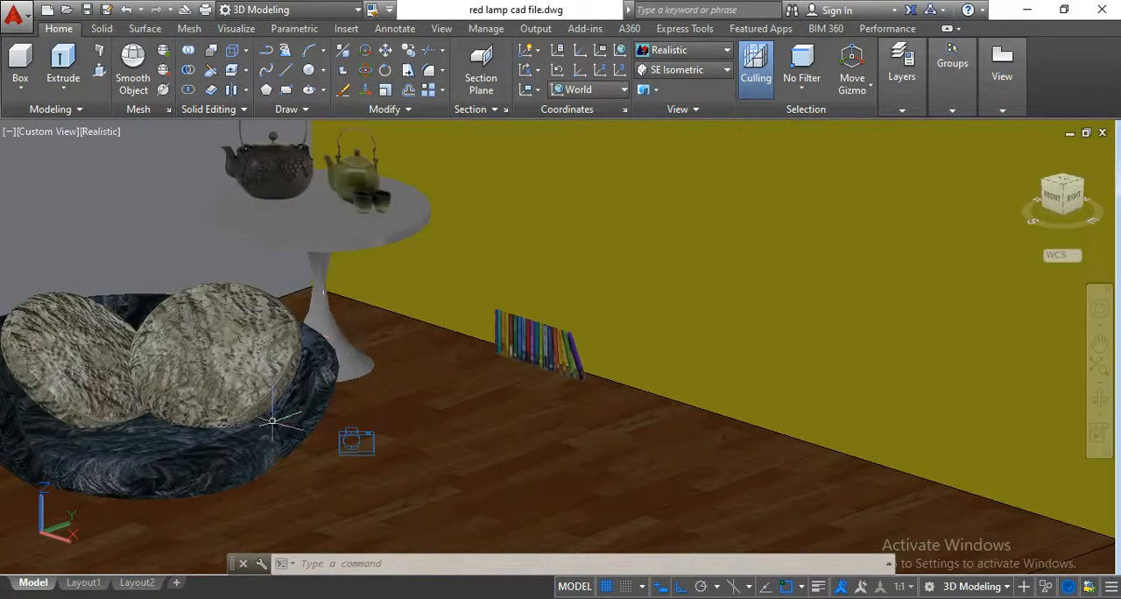
Delete the existing camera in front of the seat and round table, dismissing its preview.
scroll(335, 357, "down", 5)
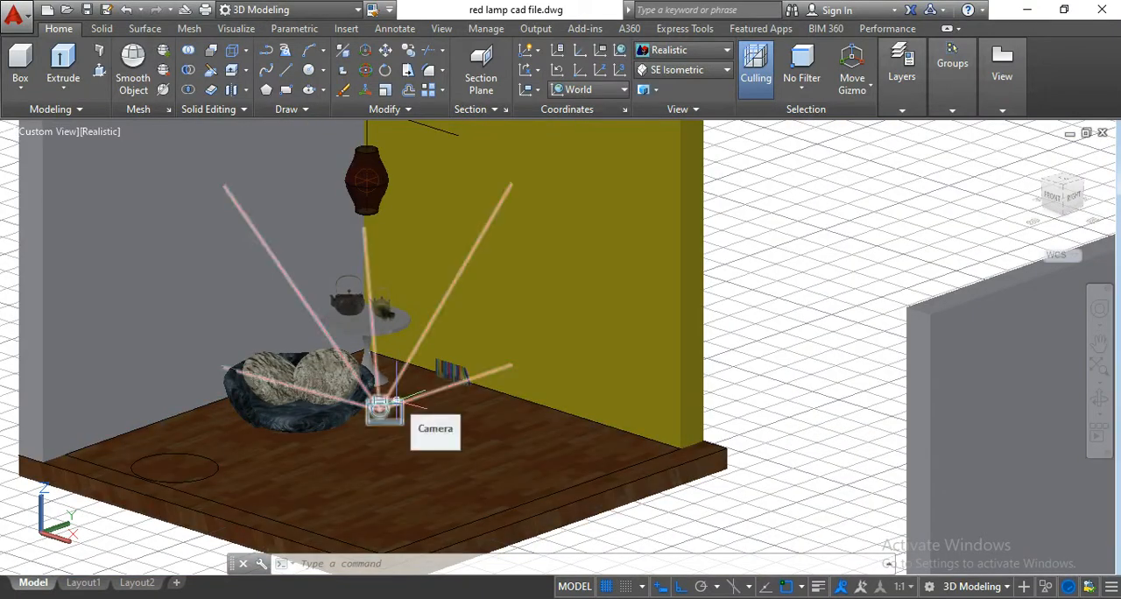
left_click(381, 407)
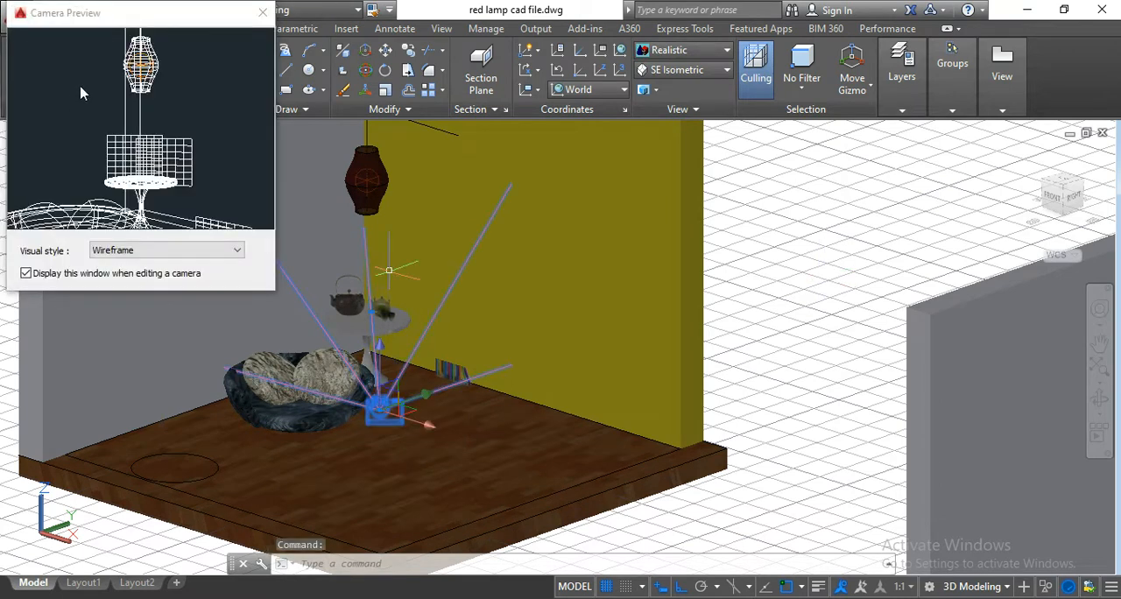
left_click(264, 15)
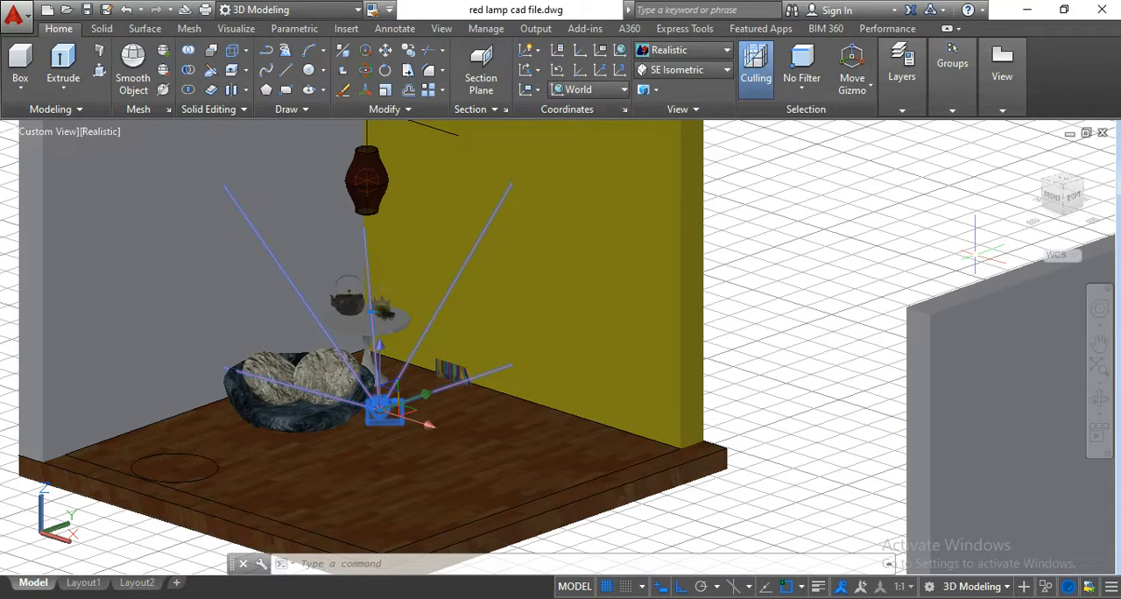
key("Delete")
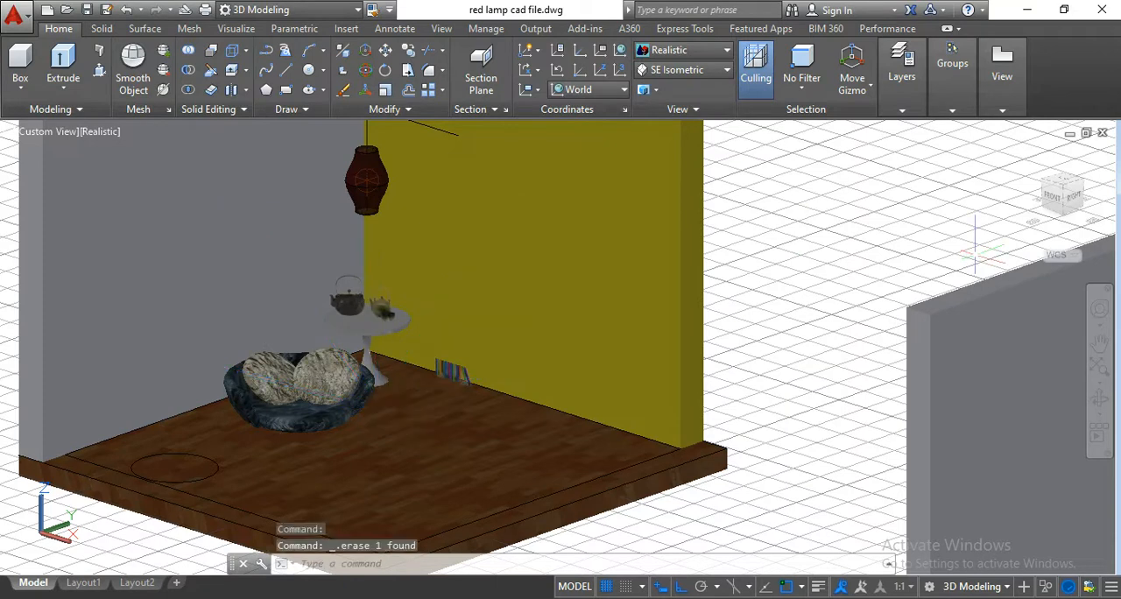
Save the drawing red lamp cad file.dwg with the whole room in view.
scroll(710, 219, "down", 4)
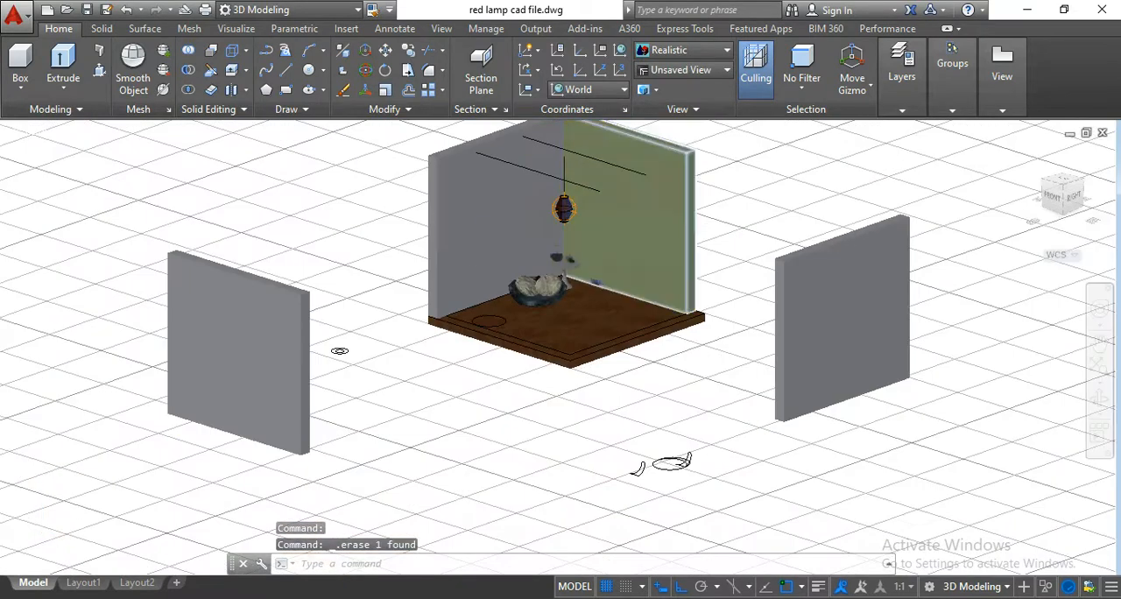
scroll(646, 295, "up", 4)
scroll(747, 278, "down", 1)
middle_click_drag(788, 270, 759, 301)
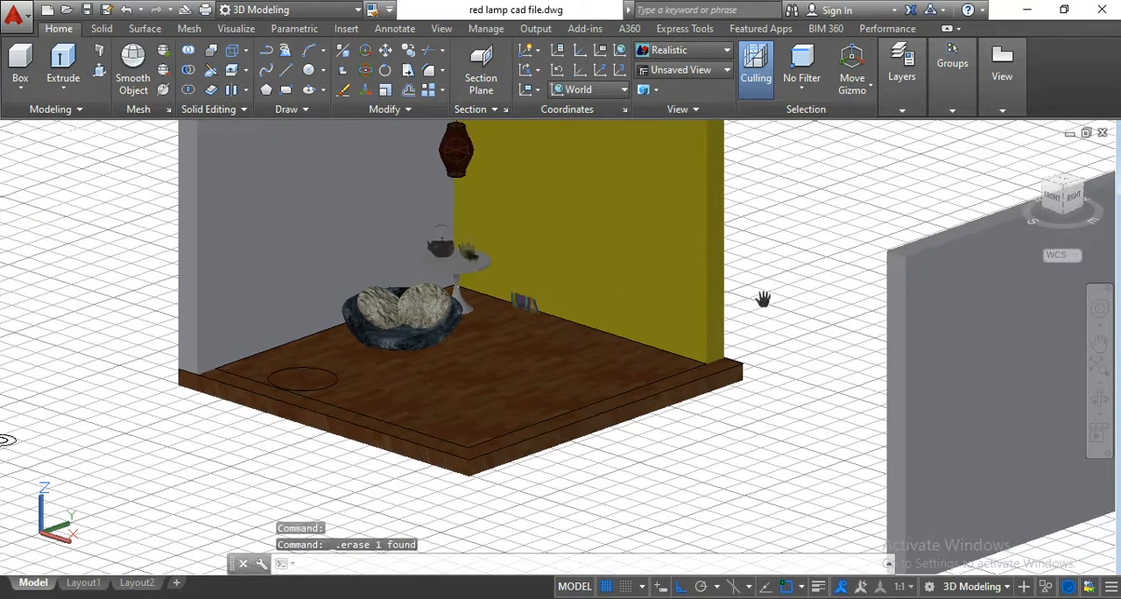
left_click(237, 29)
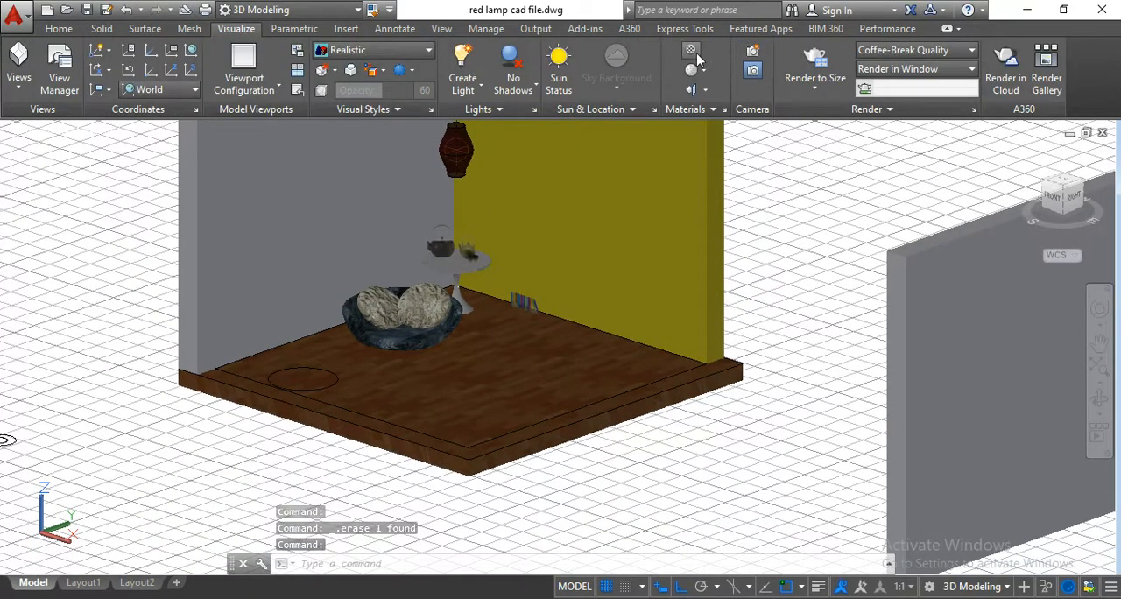
left_click(87, 11)
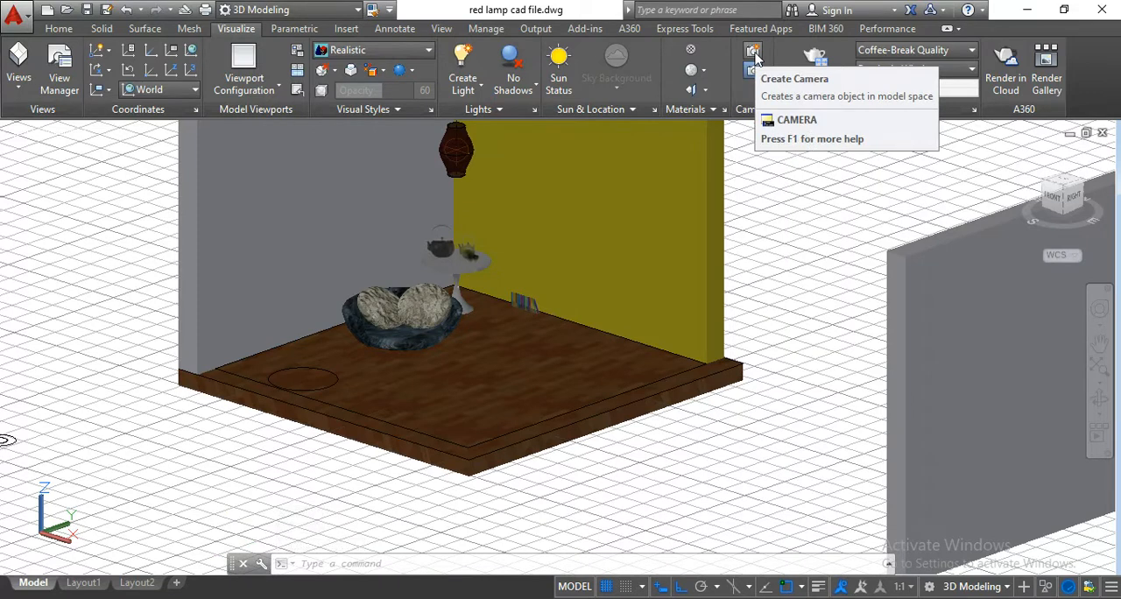
left_click(377, 563)
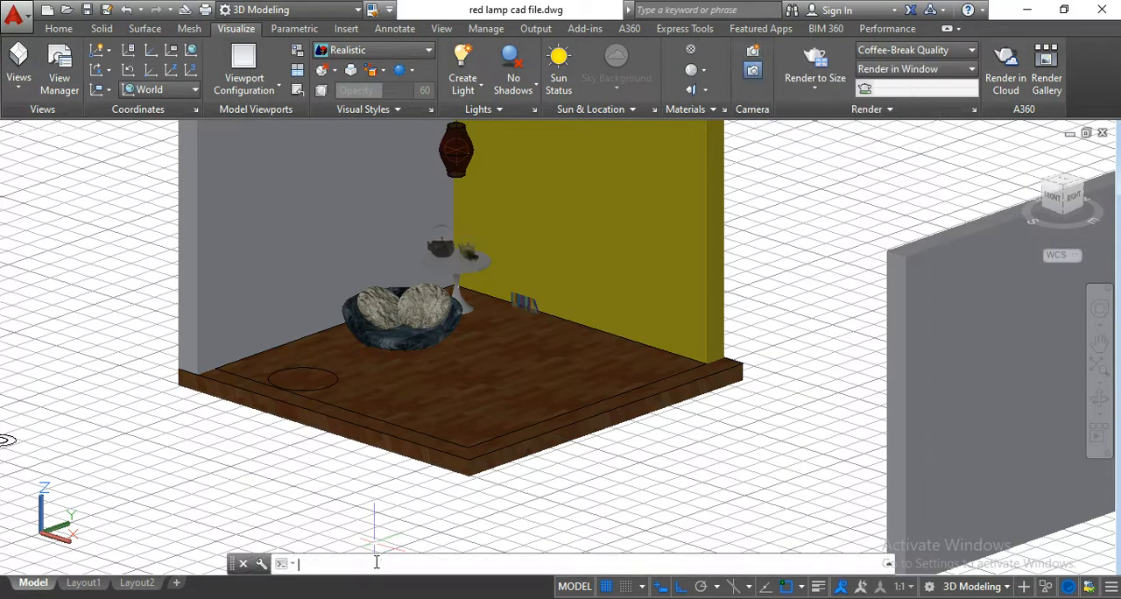
type("ca")
type("metra")
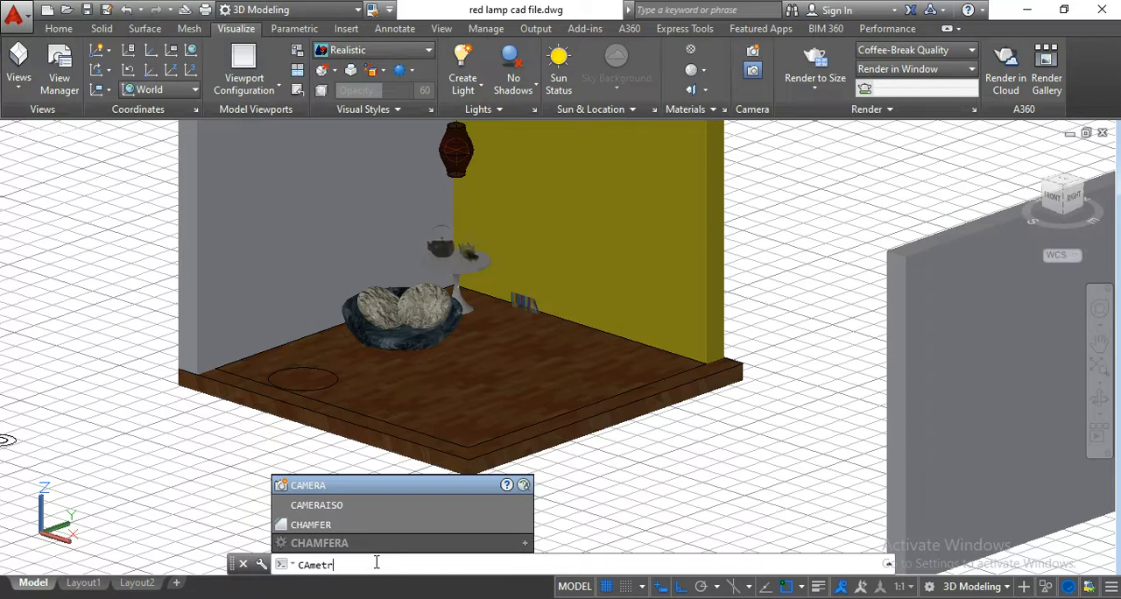
key("BackSpace")
key("BackSpace")
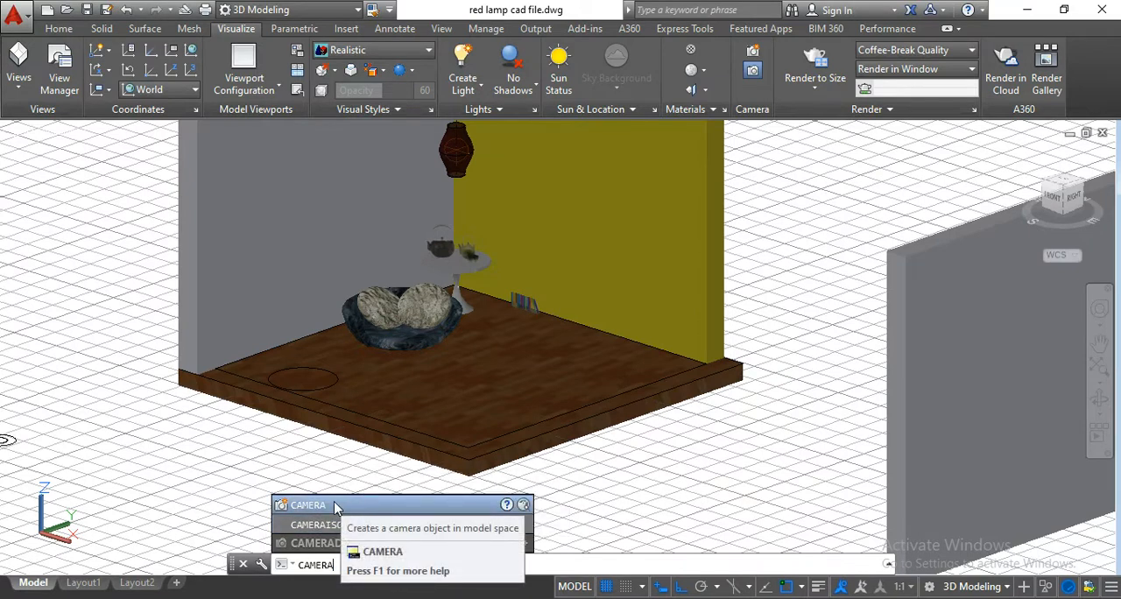
key("BackSpace")
key("BackSpace")
key("BackSpace")
key("BackSpace")
key("BackSpace")
key("BackSpace")
key("BackSpace")
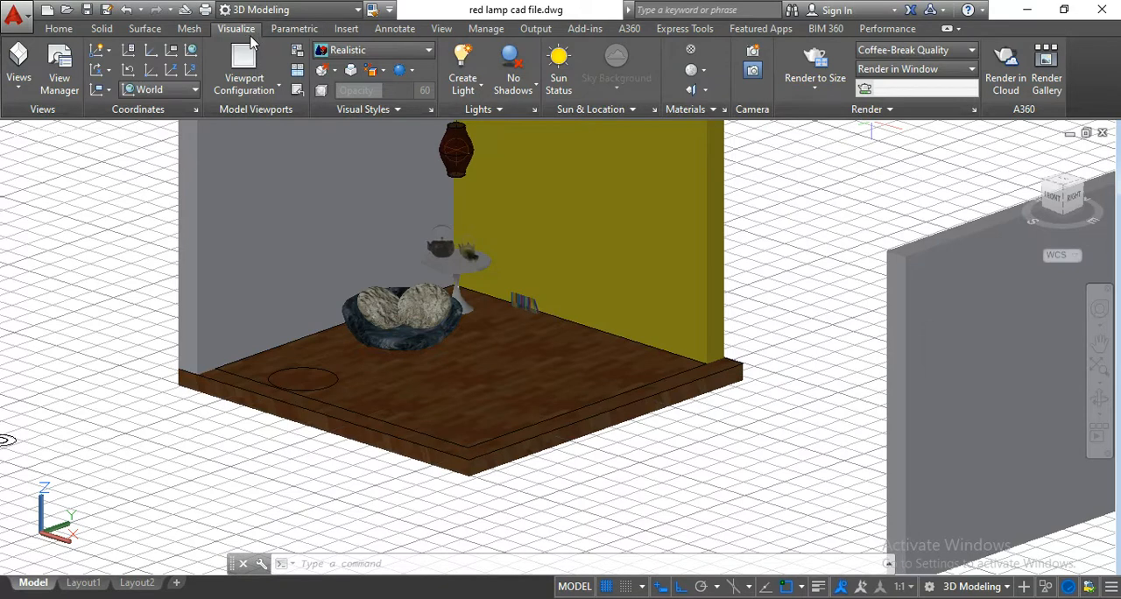
left_click(753, 54)
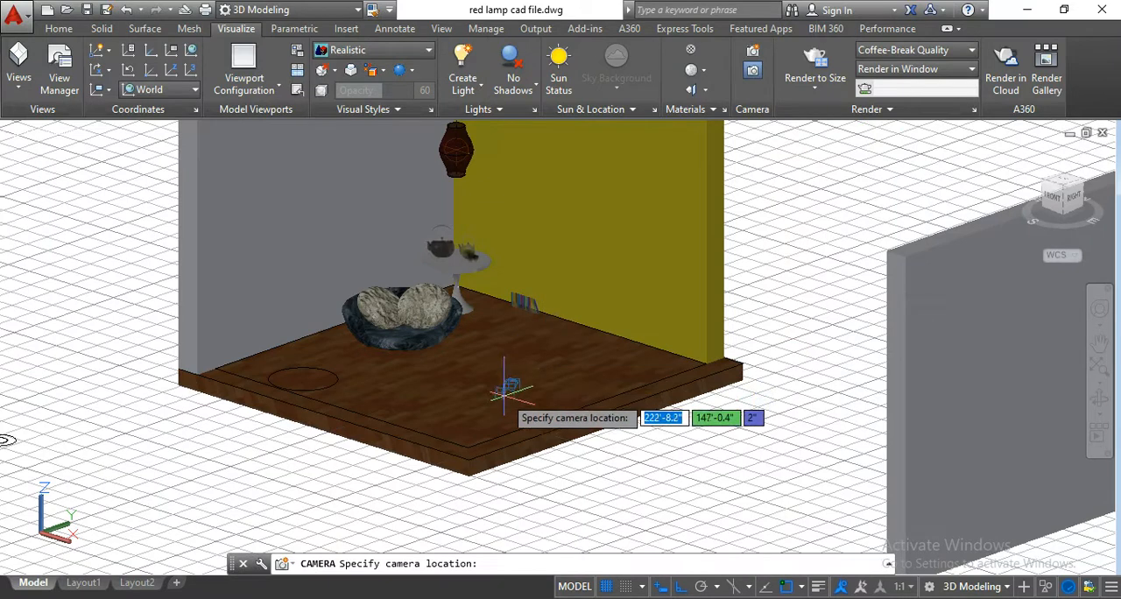
scroll(491, 438, "up", 2)
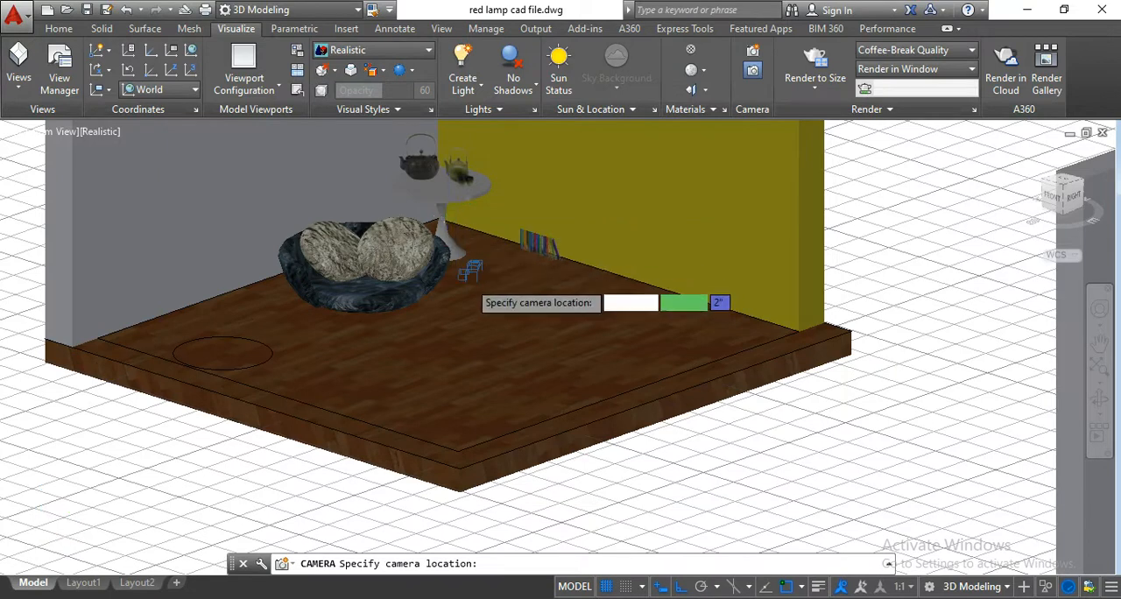
scroll(464, 275, "down", 3)
scroll(467, 273, "up", 2)
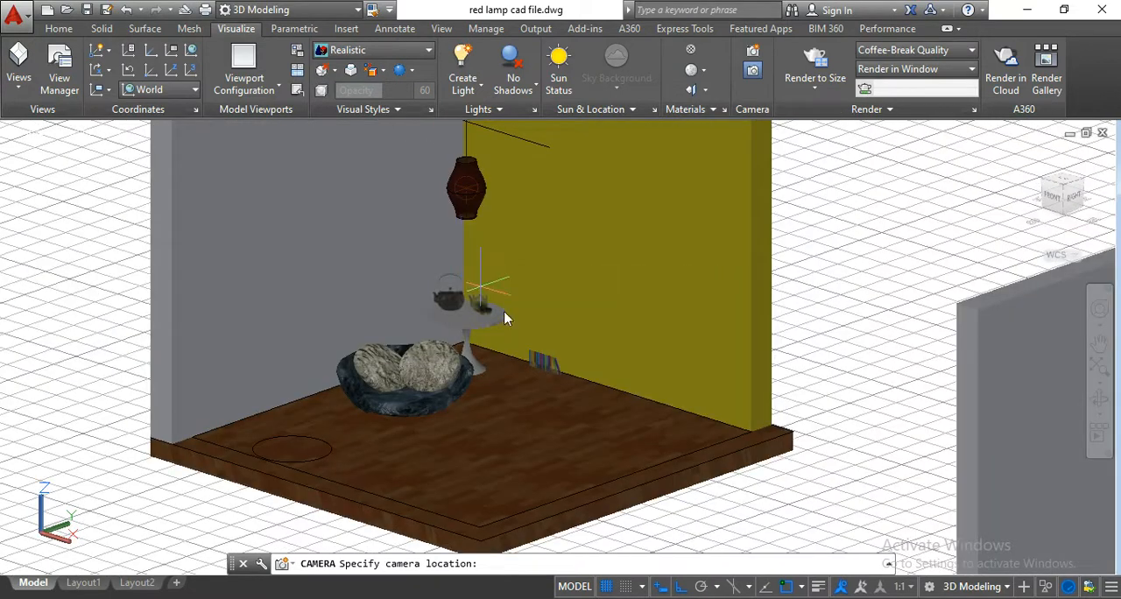
scroll(509, 326, "down", 4)
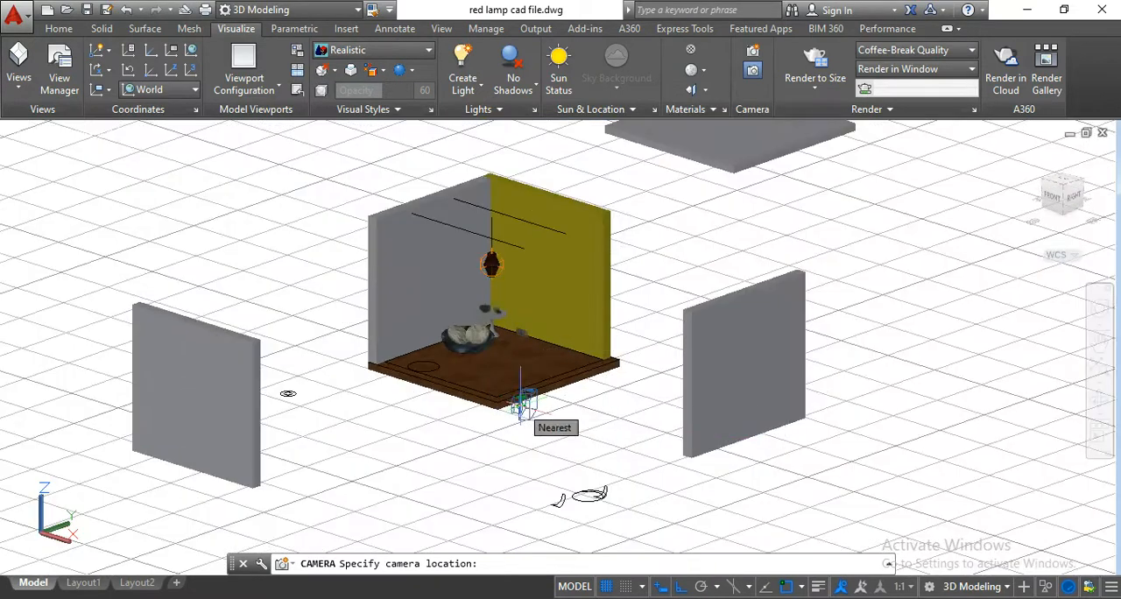
key("Escape")
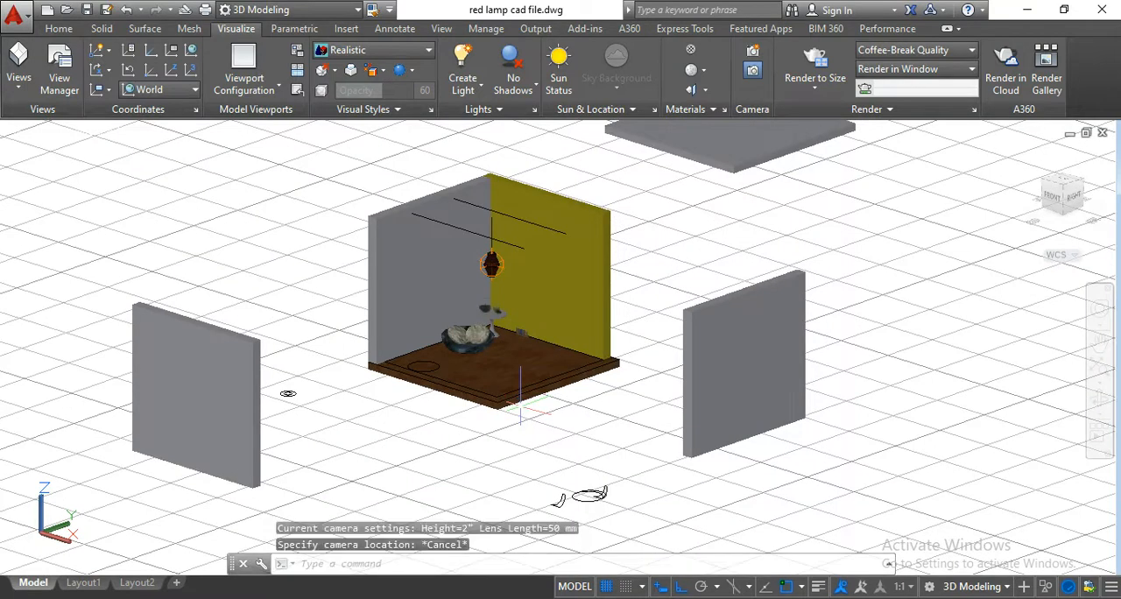
Show the model in the 2D Wireframe visual style from the Top view.
left_click(371, 53)
left_click(361, 84)
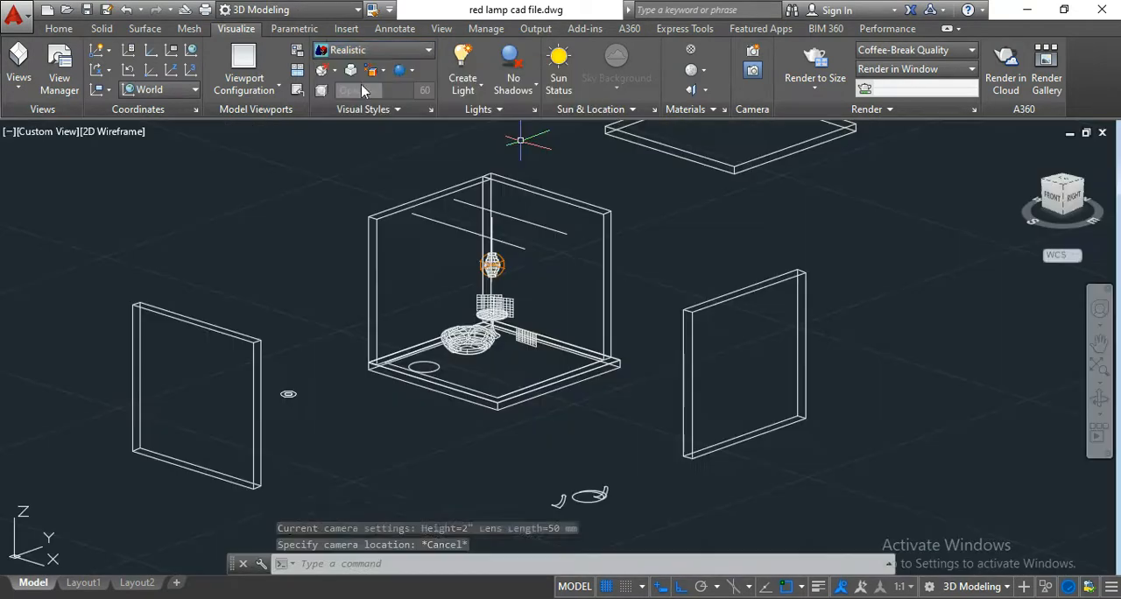
left_click(1066, 187)
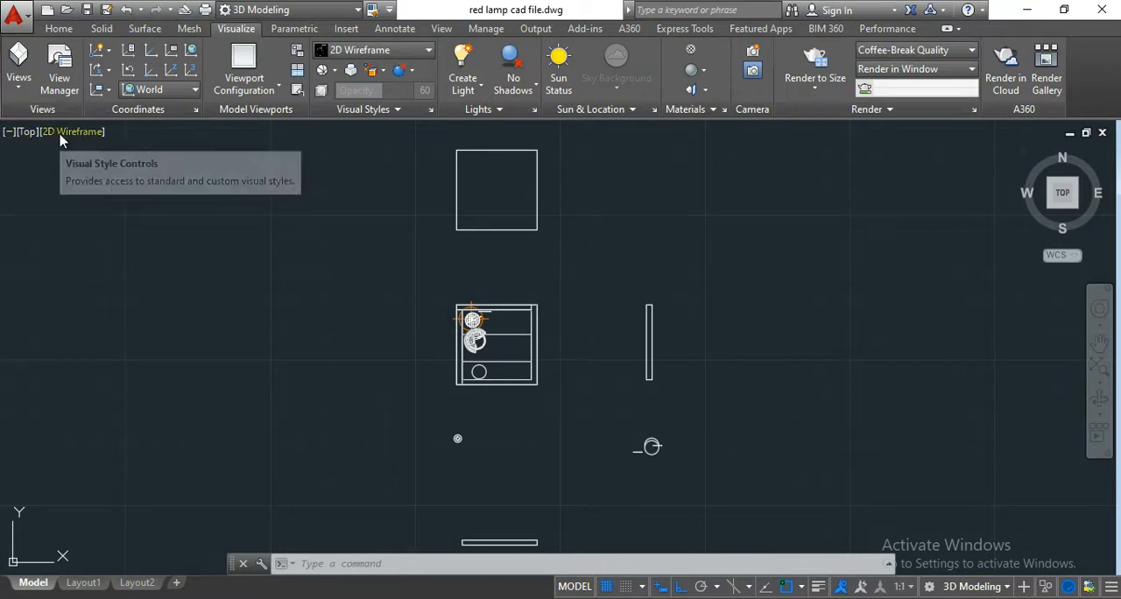
left_click(27, 132)
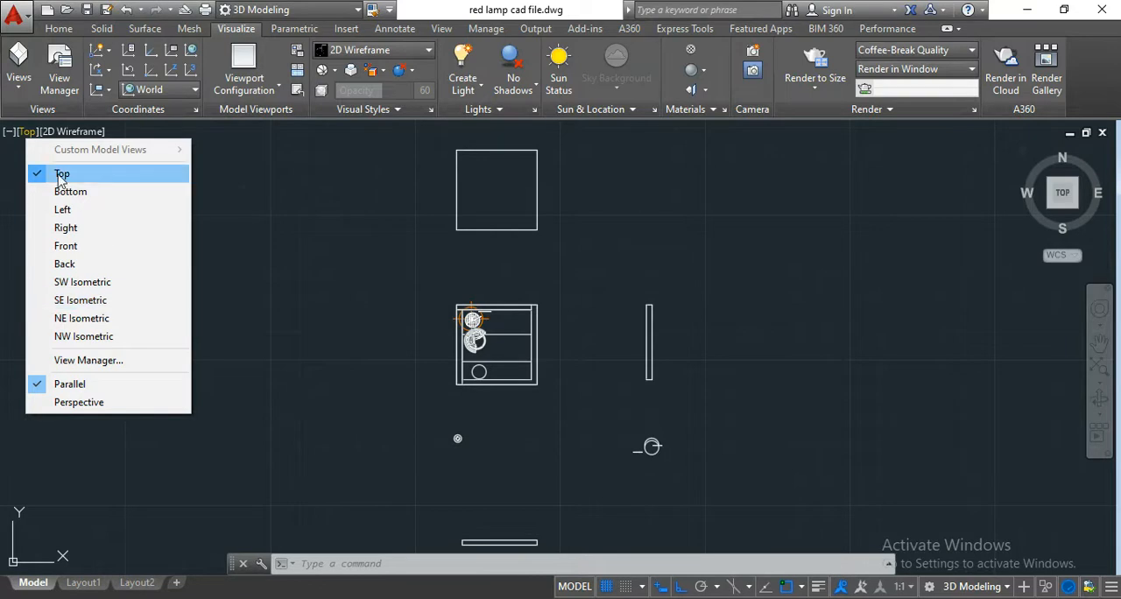
left_click(313, 311)
left_click(171, 323)
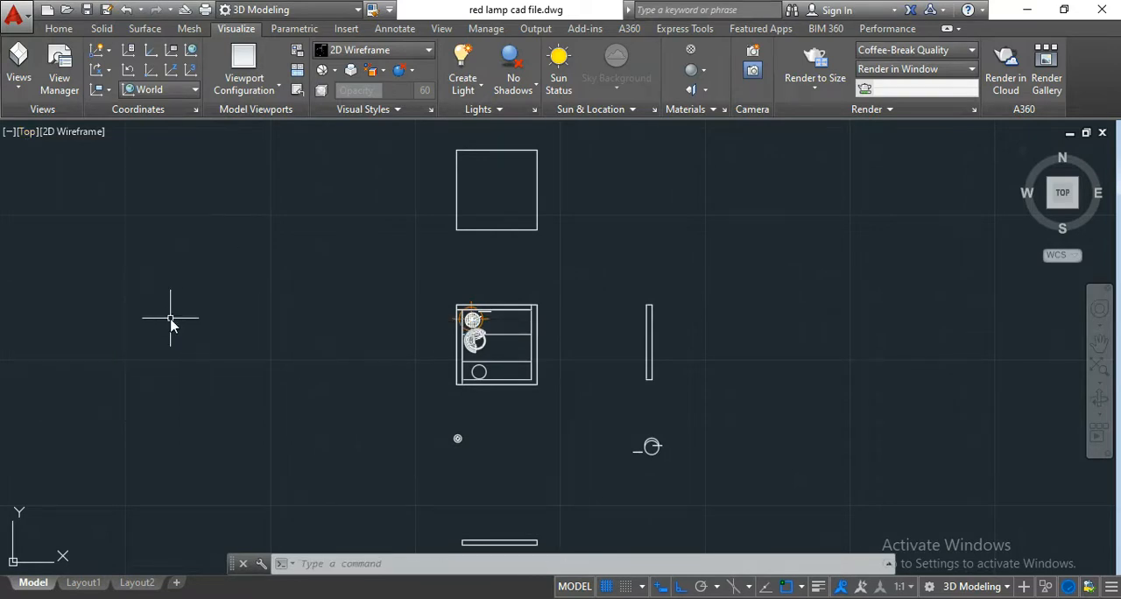
Create a camera at the room's southeast inner floor corner, targeting the opposite northwest inner wall corner behind the round table.
left_click(753, 54)
scroll(548, 375, "up", 8)
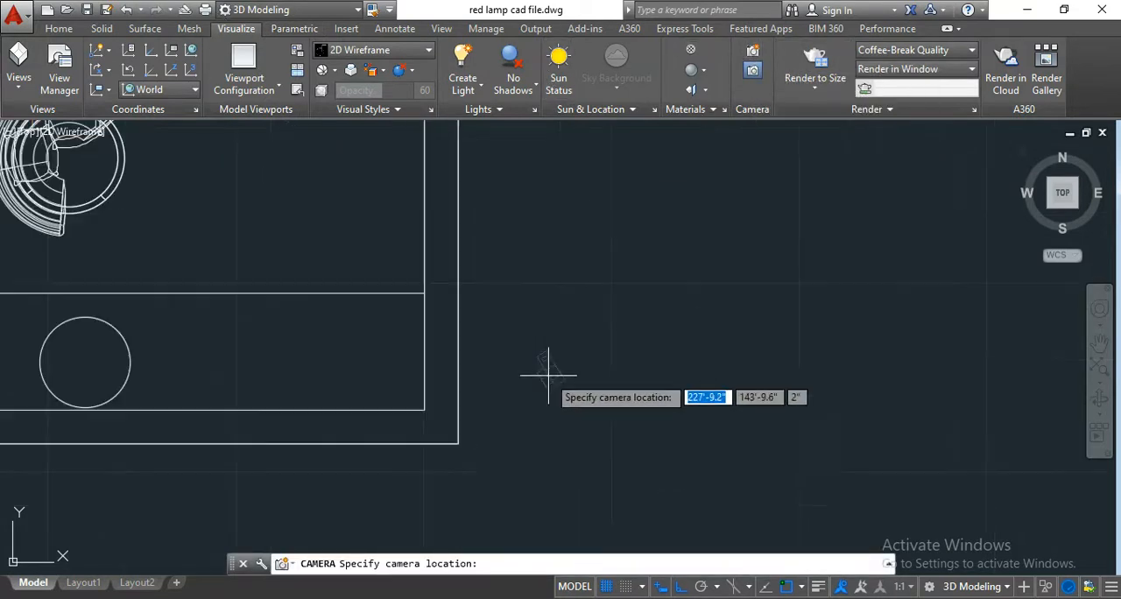
left_click(424, 410)
scroll(355, 324, "down", 2)
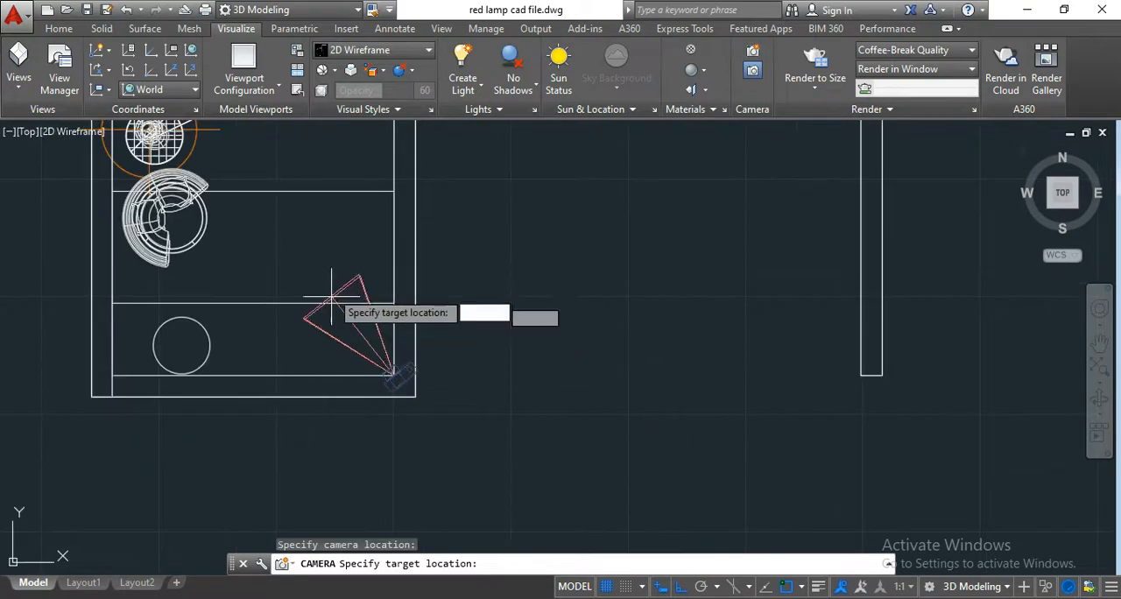
middle_click_drag(310, 245, 415, 362)
scroll(319, 282, "up", 5)
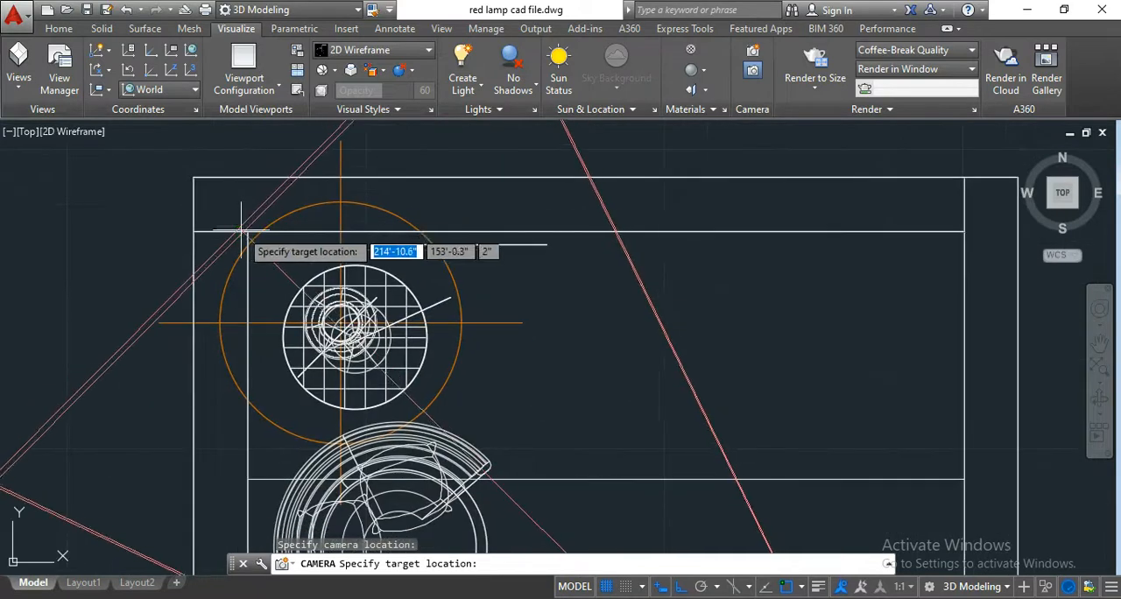
scroll(298, 223, "down", 2)
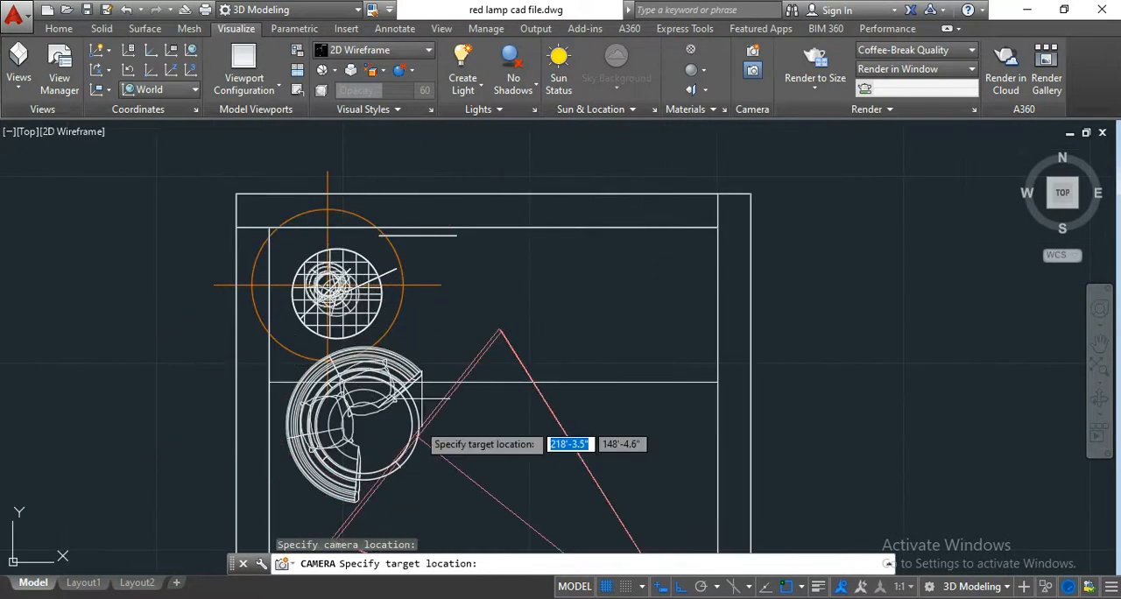
scroll(287, 324, "up", 4)
scroll(304, 229, "down", 2)
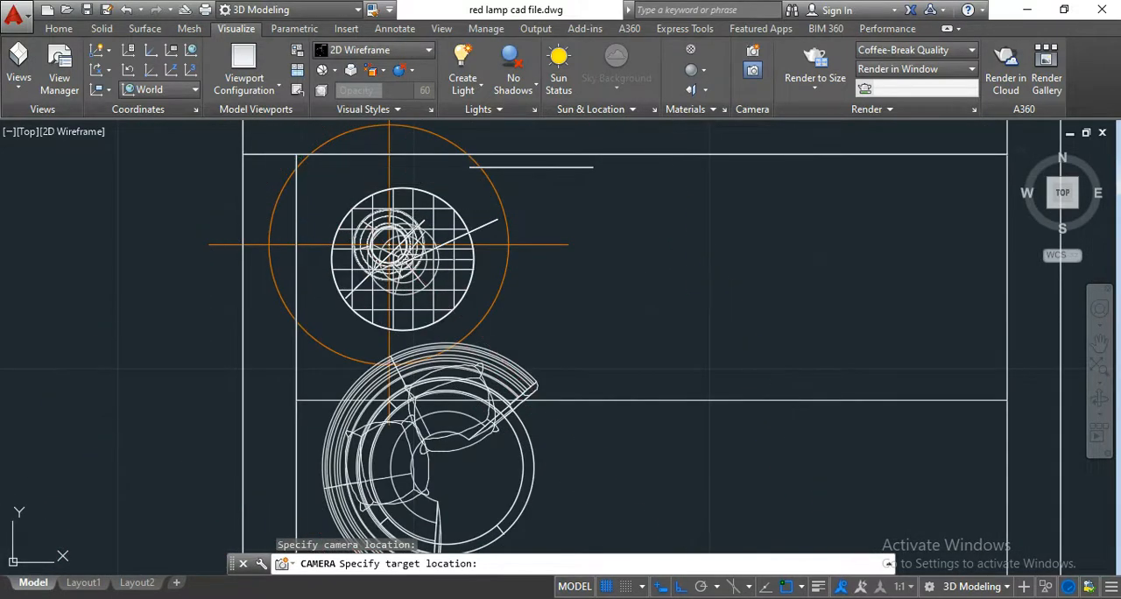
left_click(297, 158)
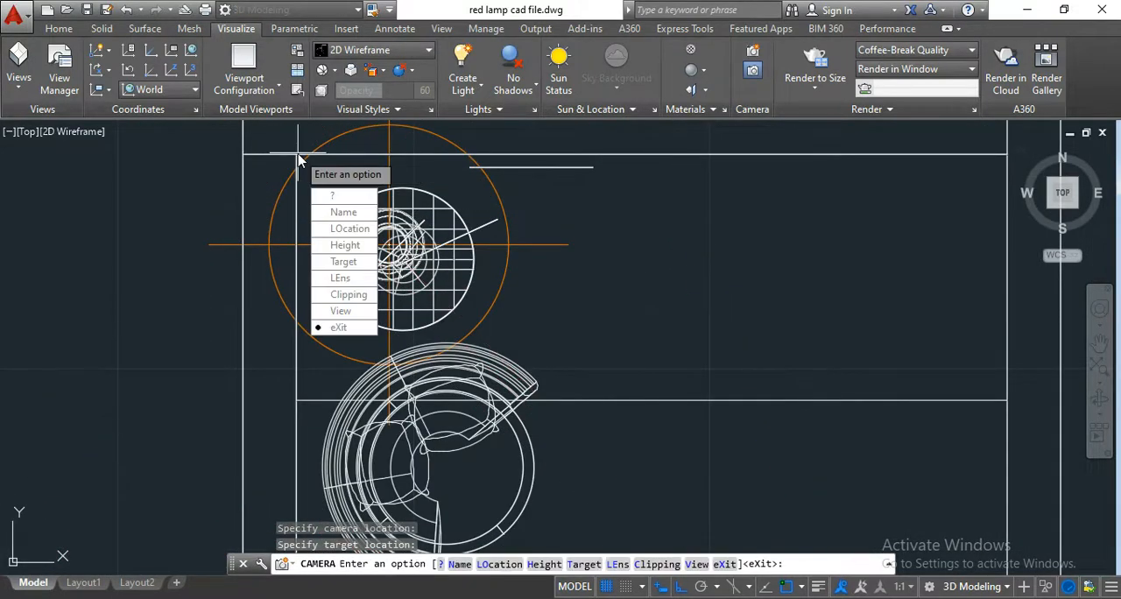
key("Return")
scroll(402, 253, "down", 4)
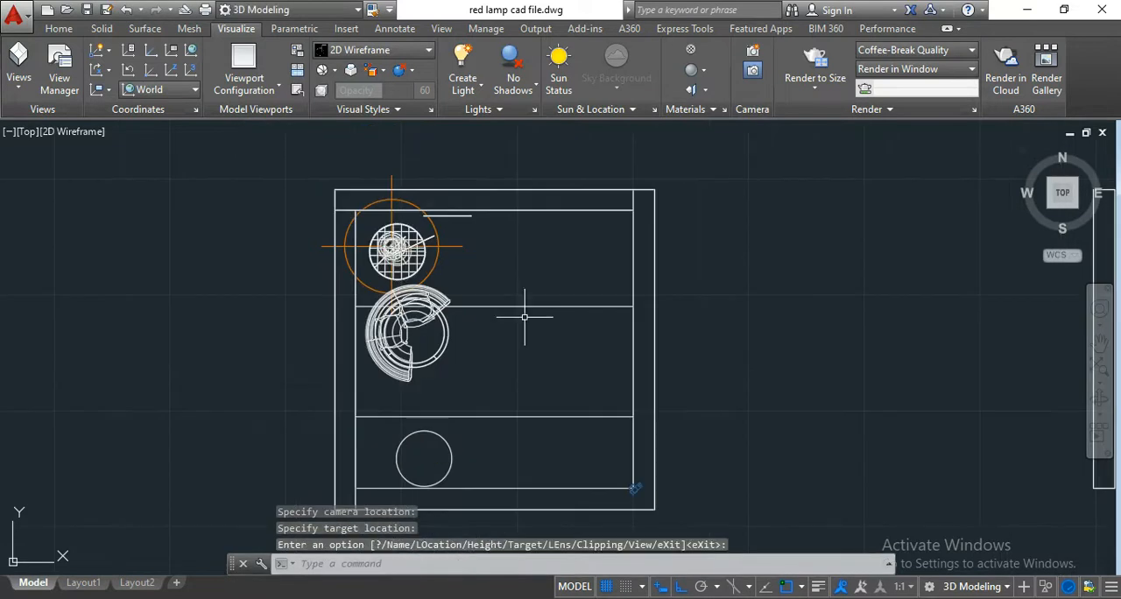
Select the new camera in the SE Isometric view and set its preview's visual style to Realistic.
left_click(1079, 213)
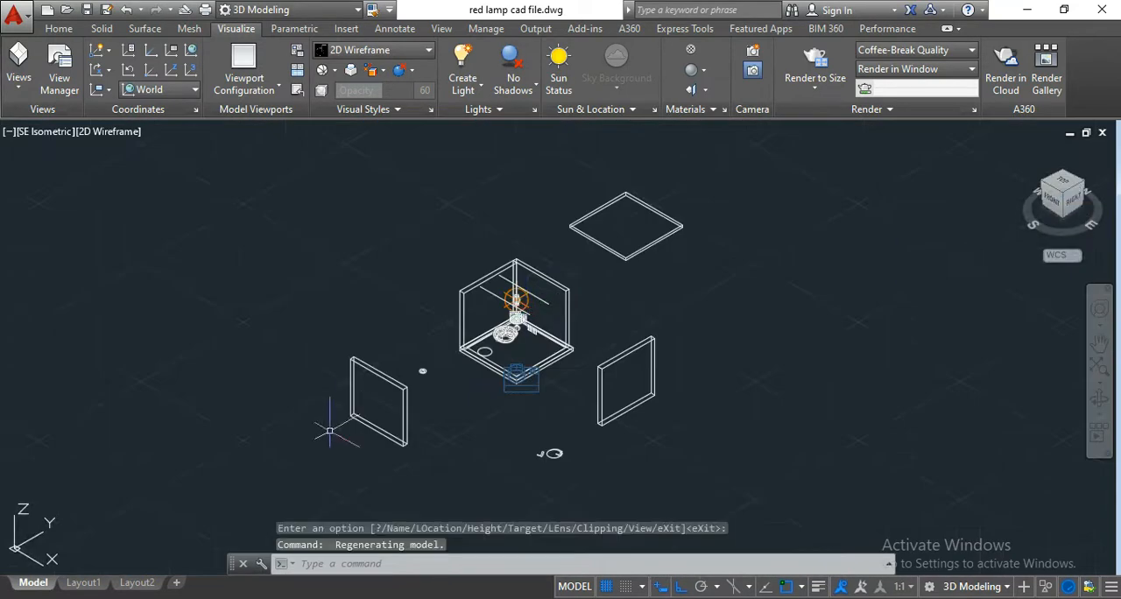
scroll(464, 380, "up", 10)
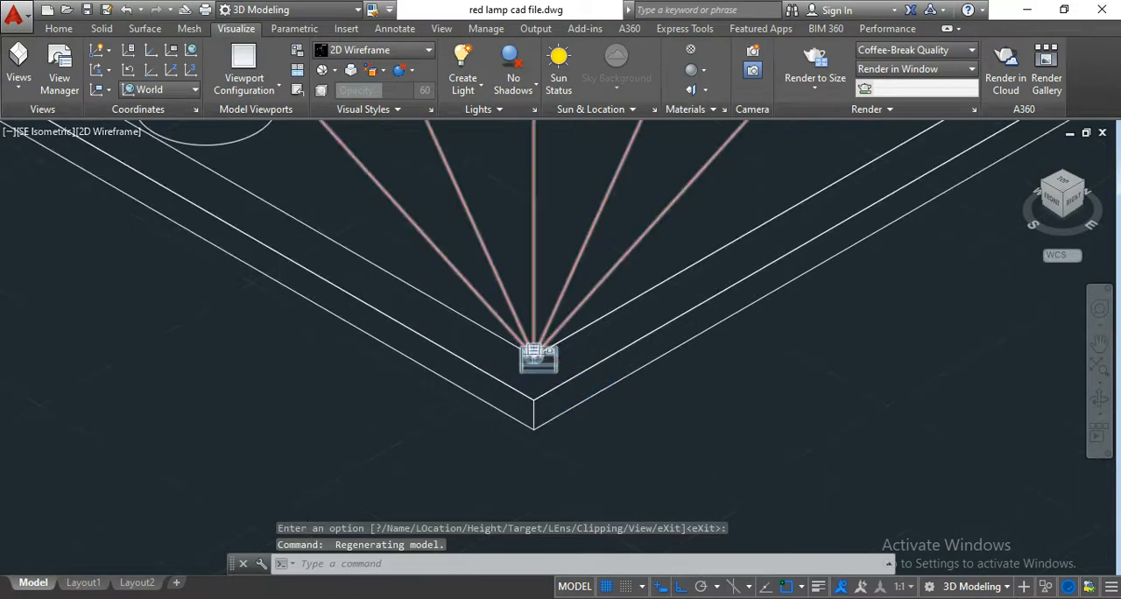
scroll(568, 366, "down", 10)
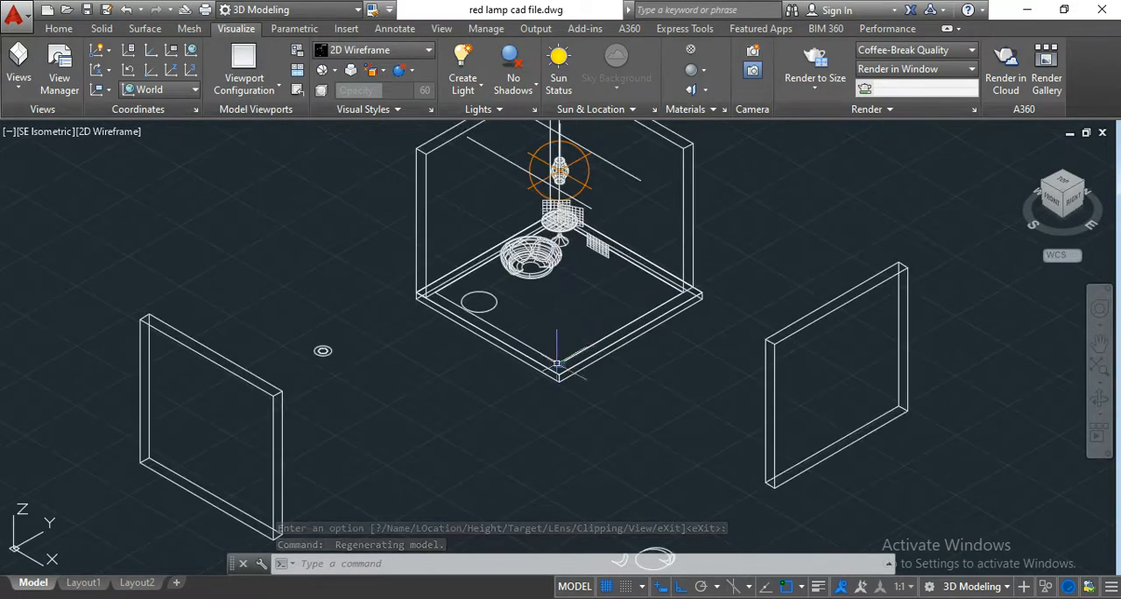
scroll(557, 361, "up", 5)
left_click(562, 359)
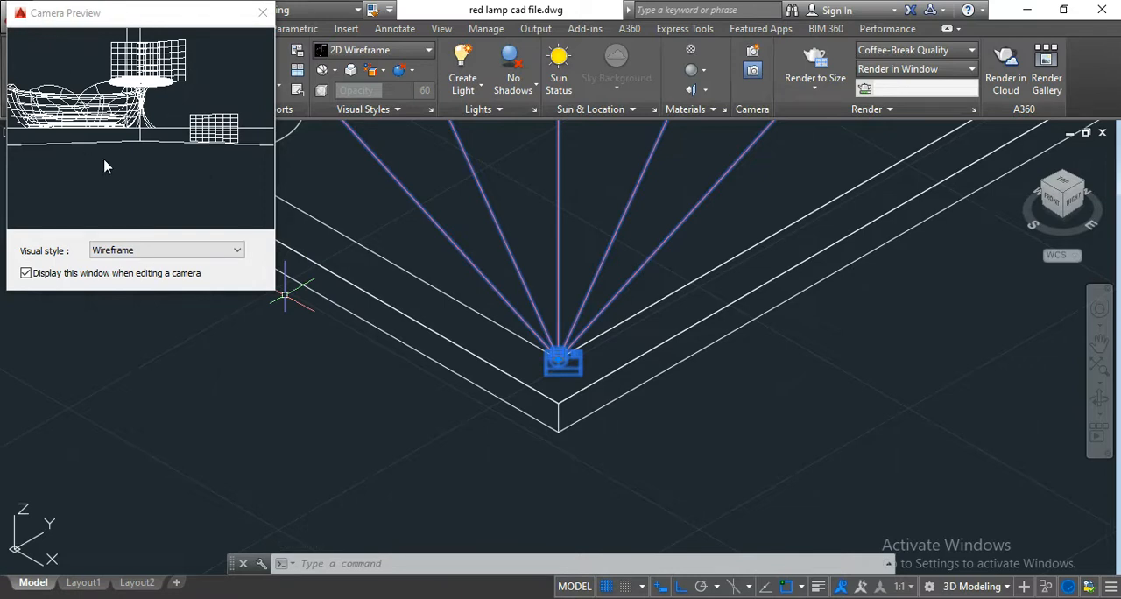
left_click(136, 254)
left_click(128, 287)
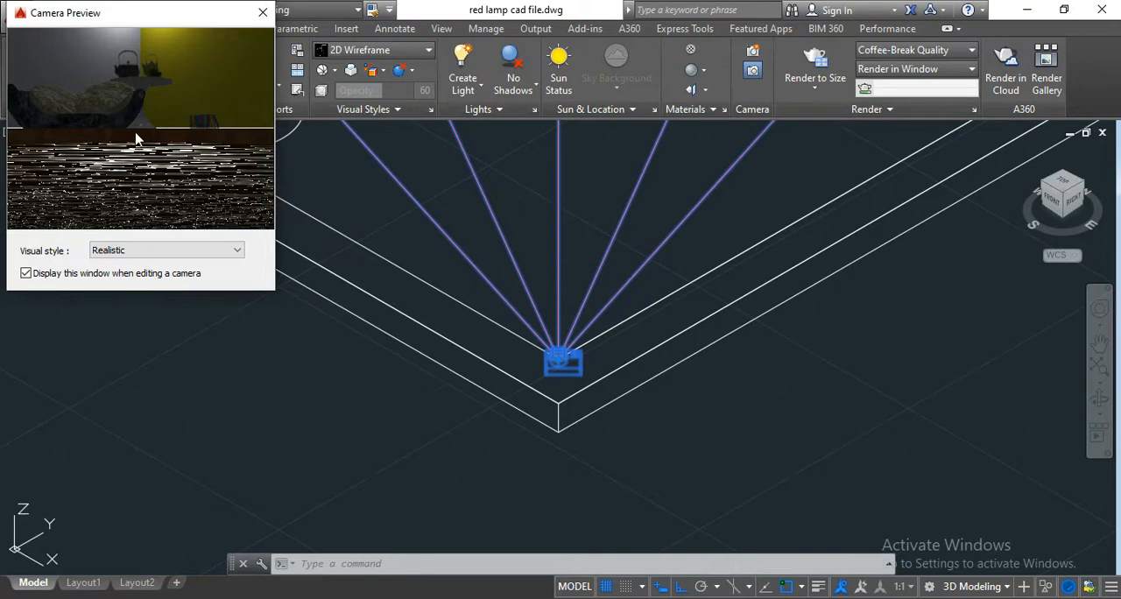
Raise the camera location straight up from the floor corner by 4' along the Z axis.
scroll(427, 408, "down", 8)
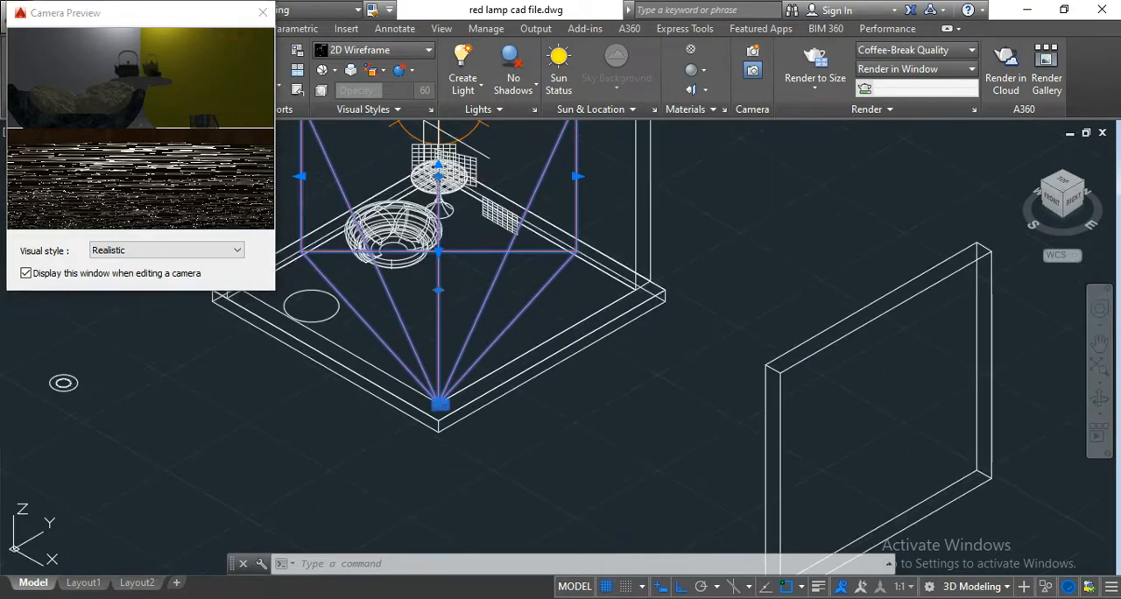
middle_click_drag(462, 306, 479, 354)
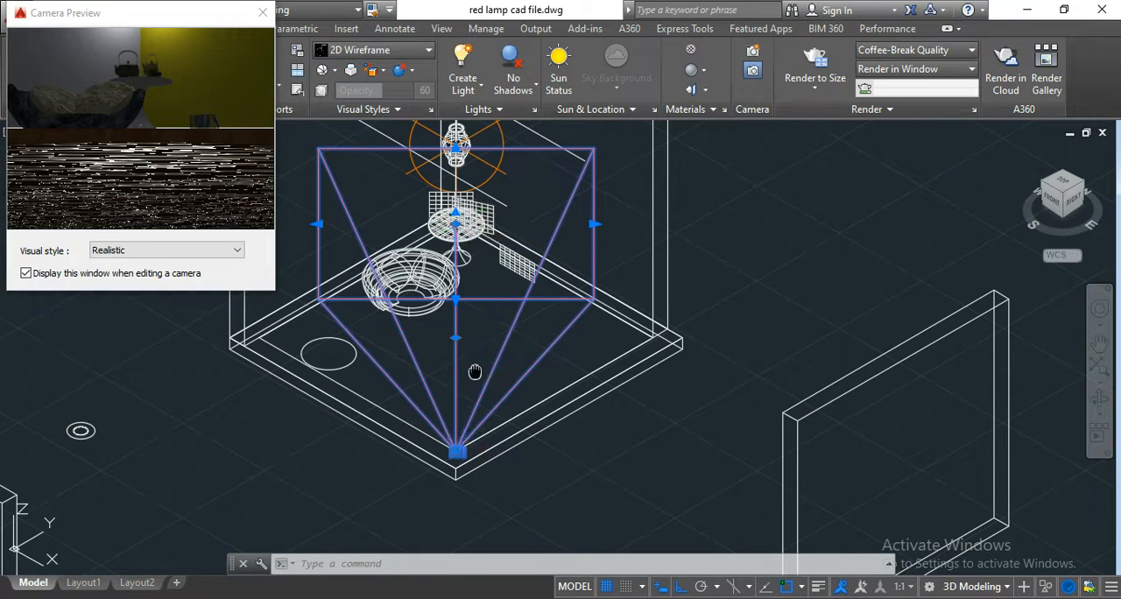
middle_click_drag(475, 371, 485, 364)
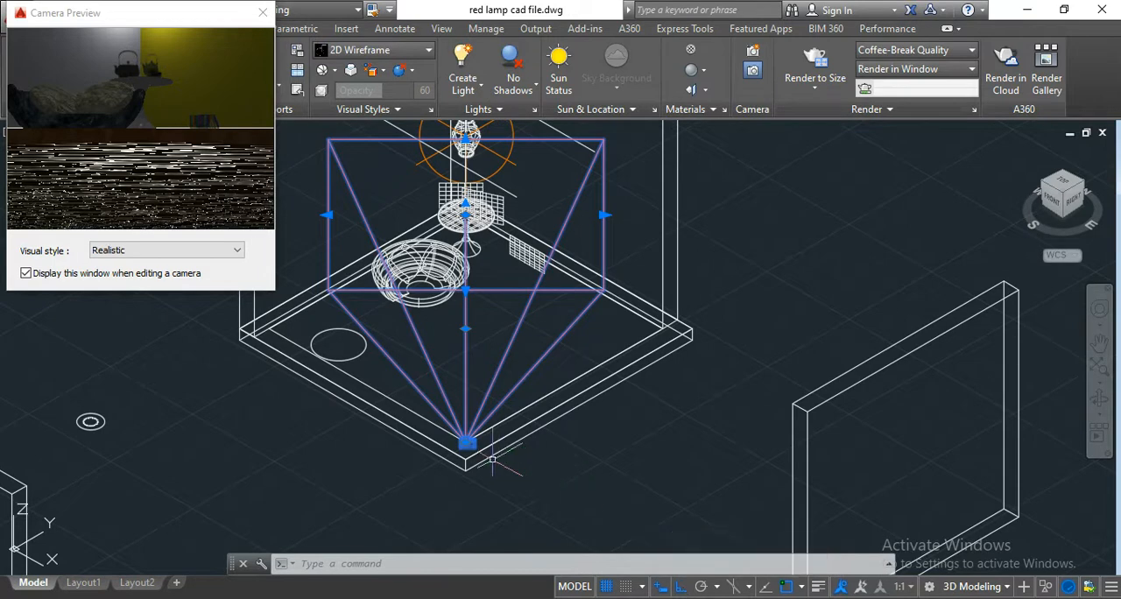
scroll(460, 439, "up", 4)
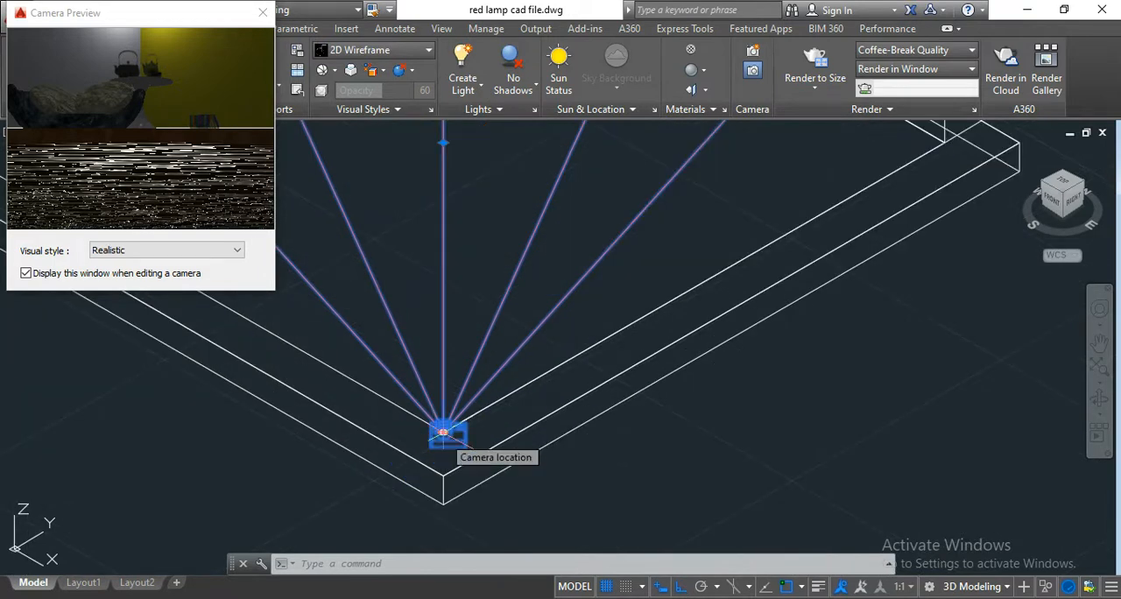
left_click(444, 432)
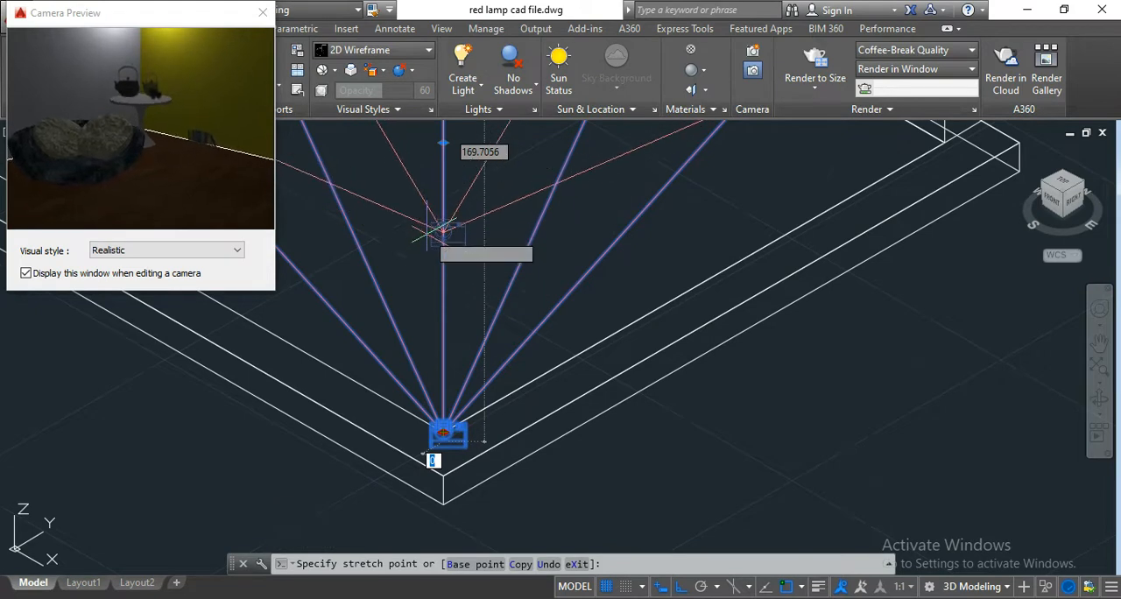
scroll(434, 230, "down", 2)
scroll(433, 232, "down", 4)
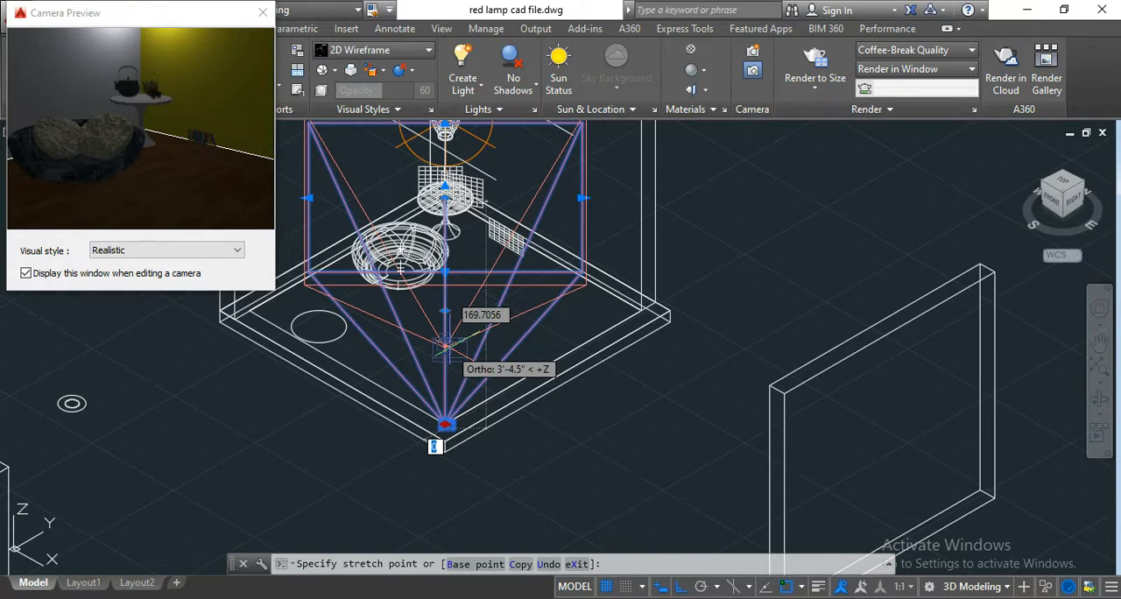
type("4")
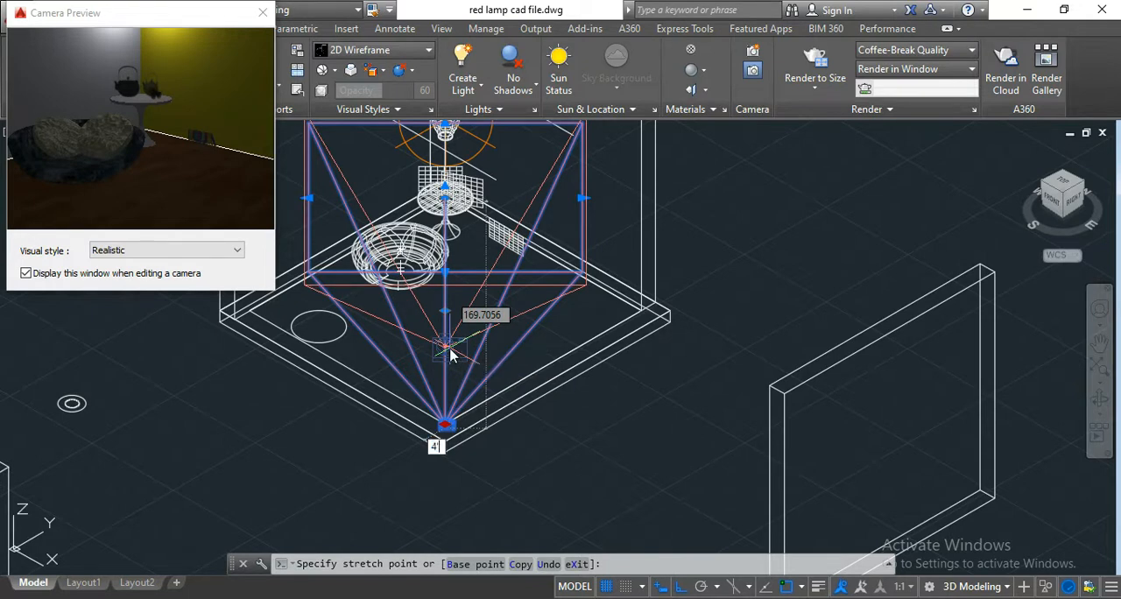
key("Return")
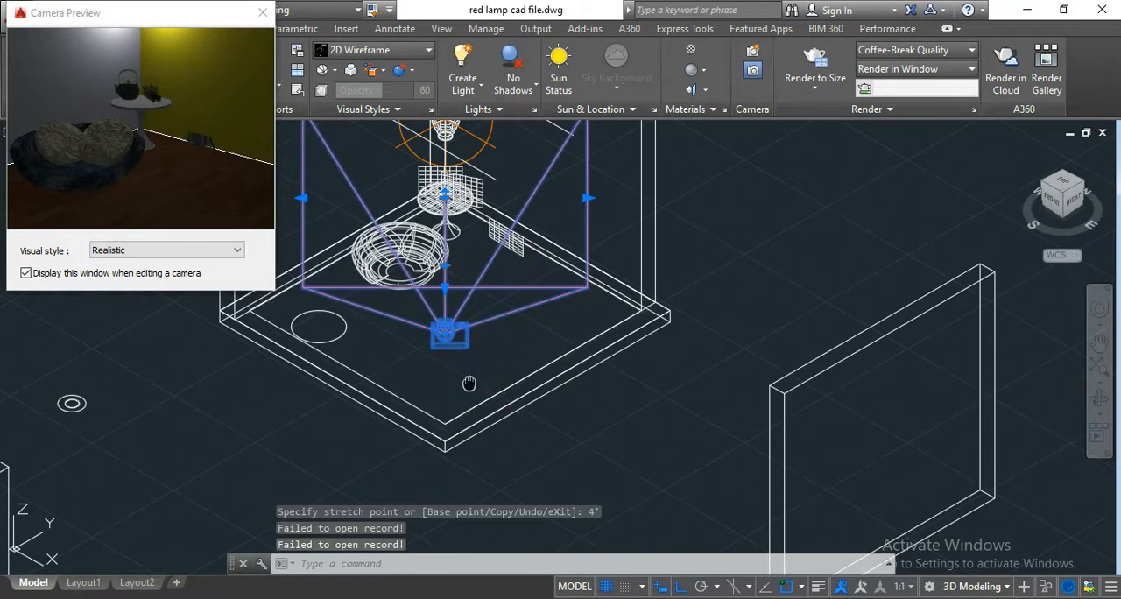
Raise the camera's target point at the far wall corner by 2' along the Z axis.
middle_click_drag(470, 384, 531, 474)
scroll(508, 285, "up", 4)
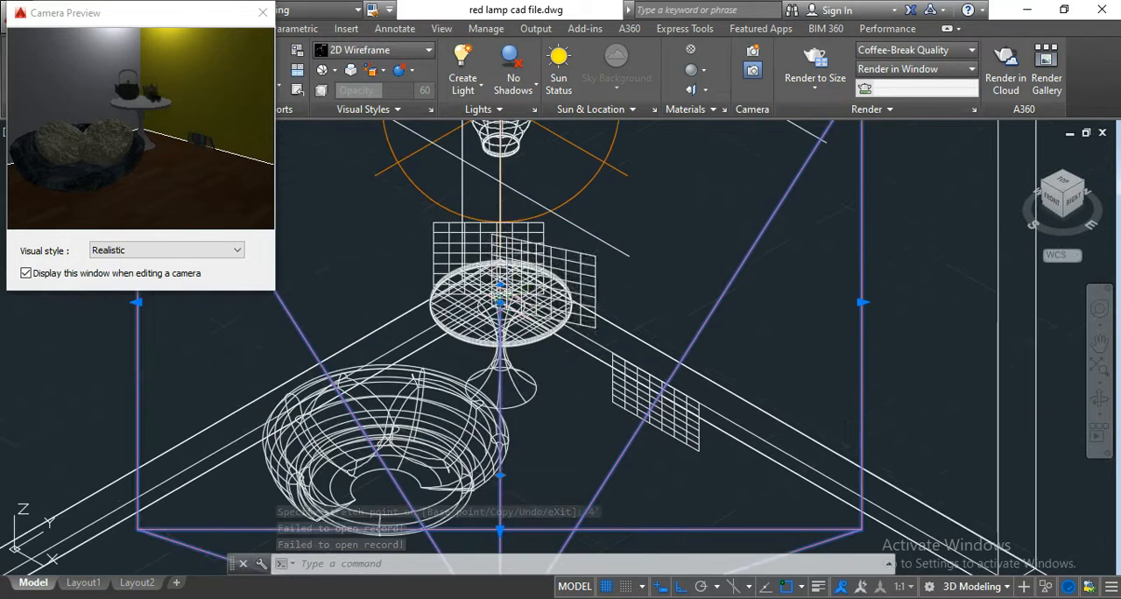
left_click(499, 302)
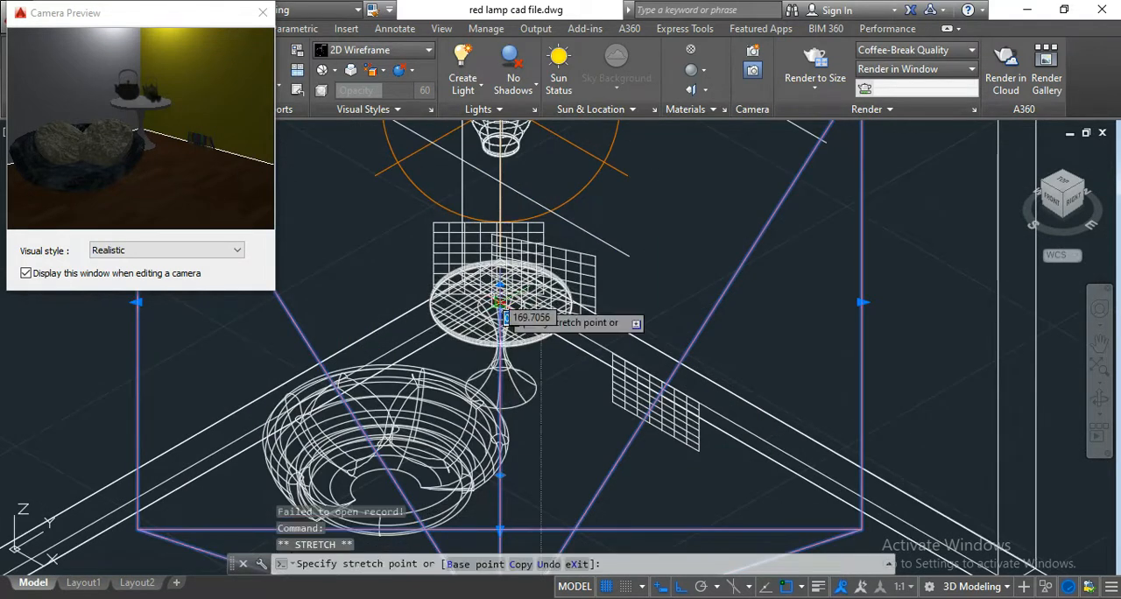
middle_click_drag(508, 194, 520, 216)
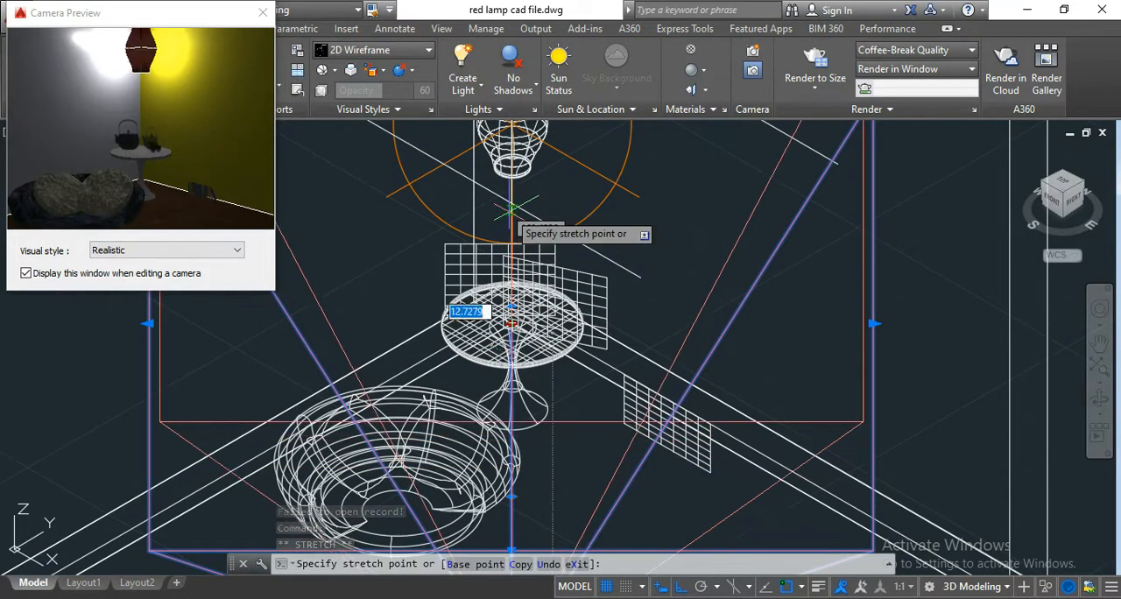
scroll(511, 210, "down", 3)
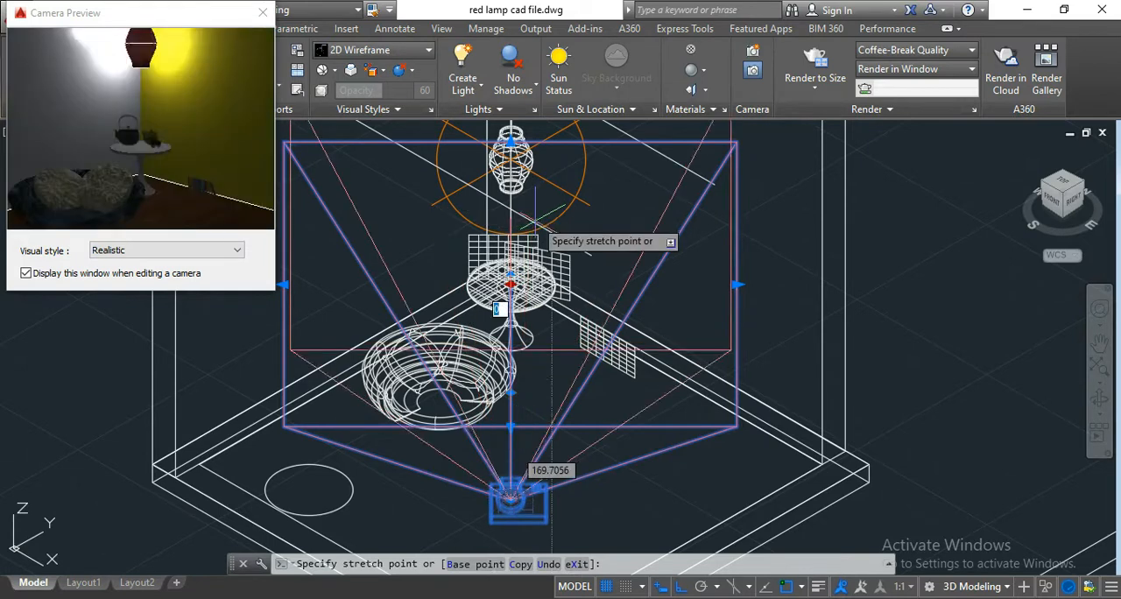
scroll(530, 248, "up", 6)
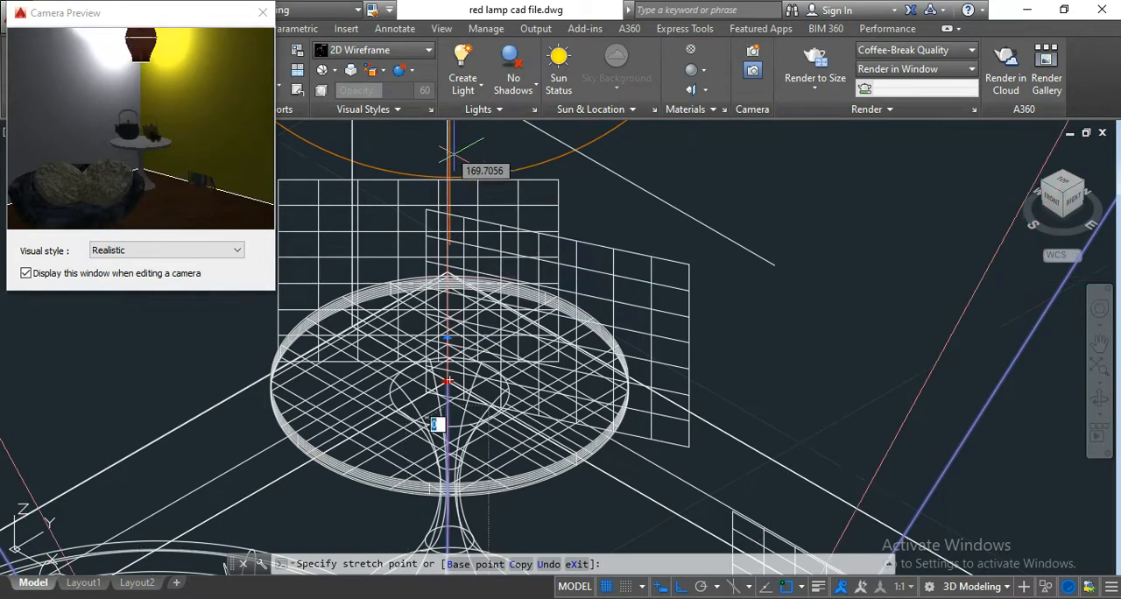
type("2'")
key("Return")
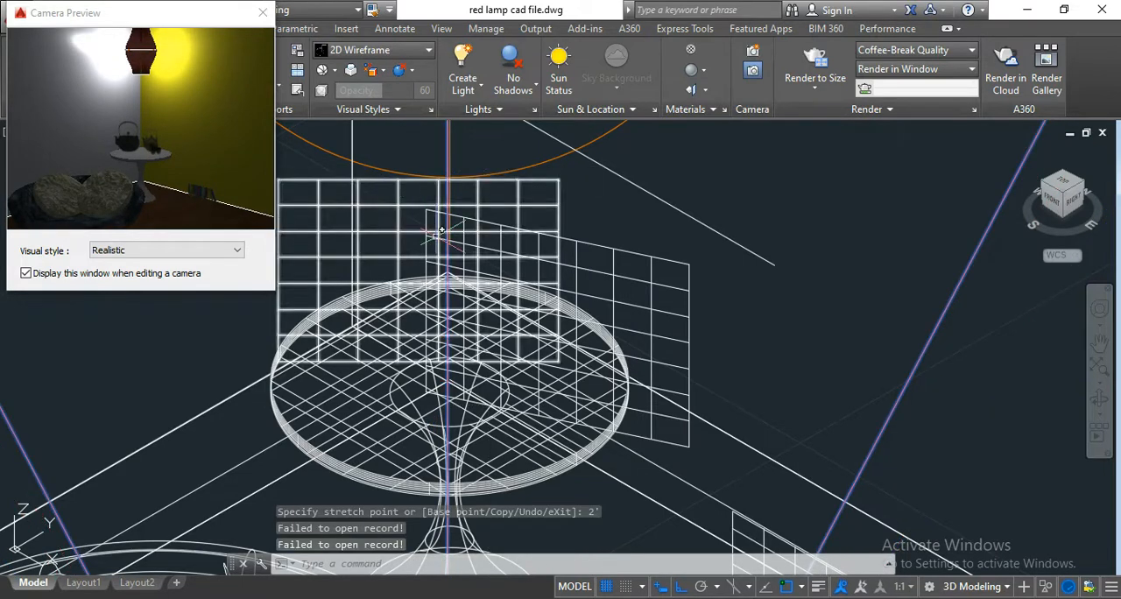
Lower the camera's target point straight down by 6" along the Z axis.
scroll(745, 219, "down", 4)
middle_click_drag(763, 187, 744, 240)
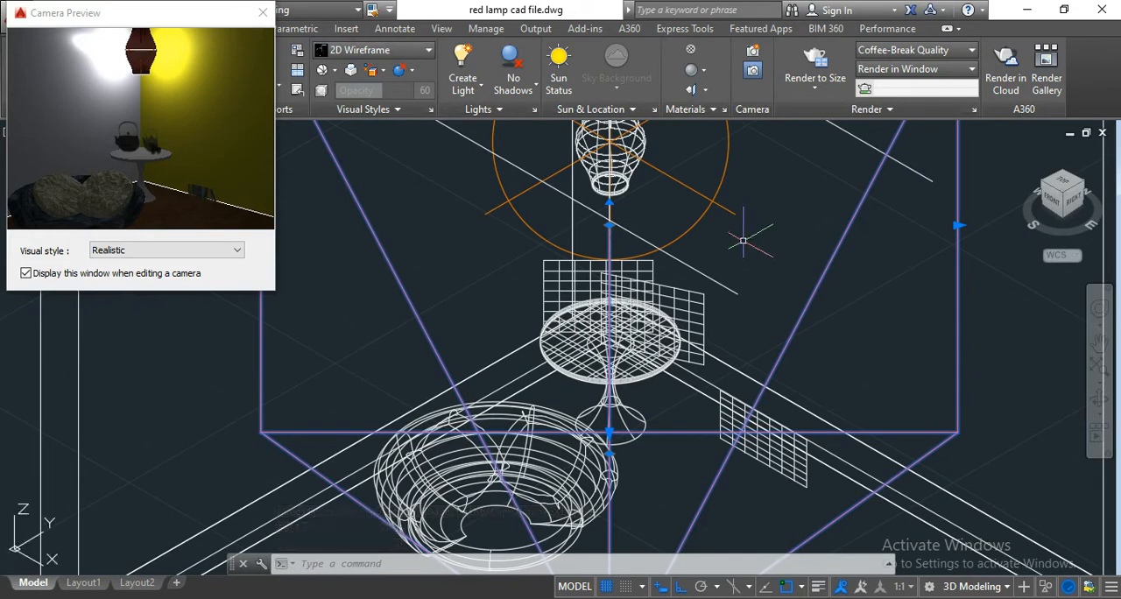
left_click(609, 226)
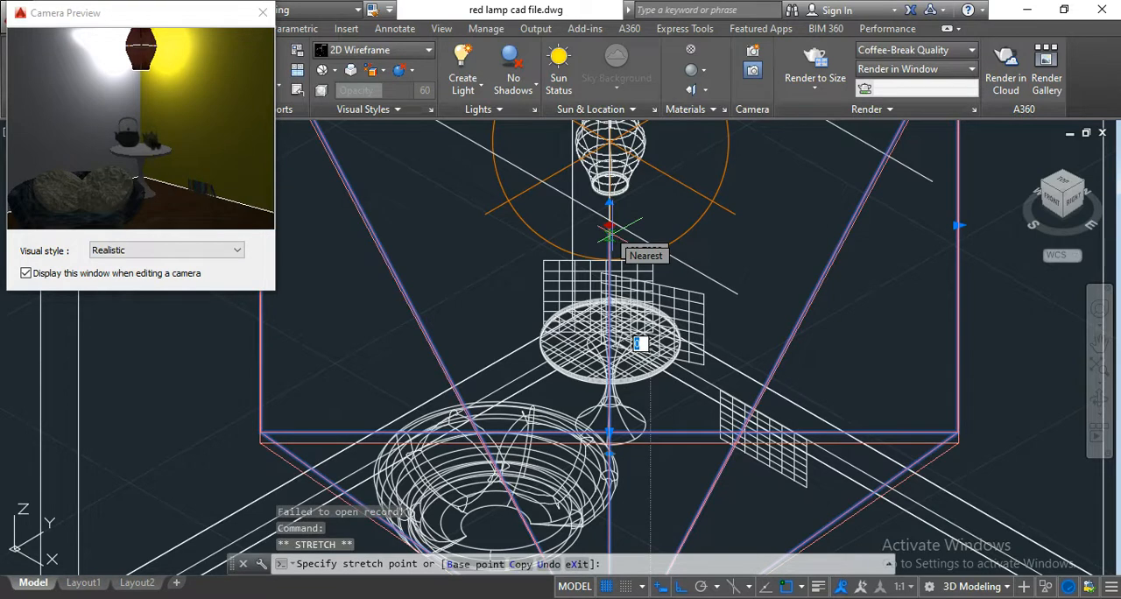
type("6")
key("Return")
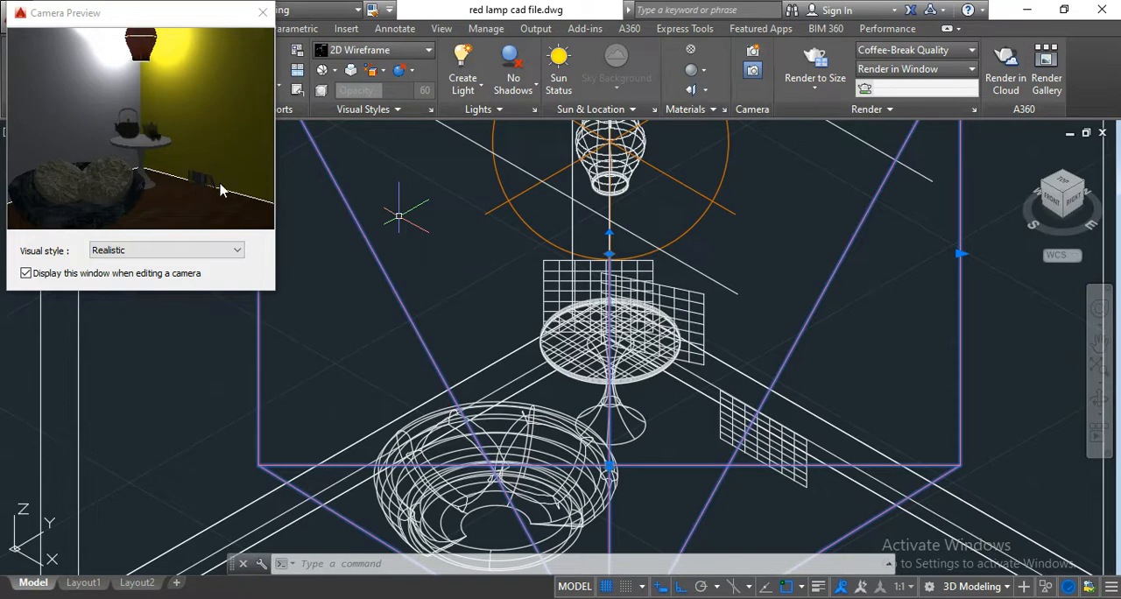
Reselect the camera to check its adjusted framing in the preview, and close the preview window.
left_click(263, 13)
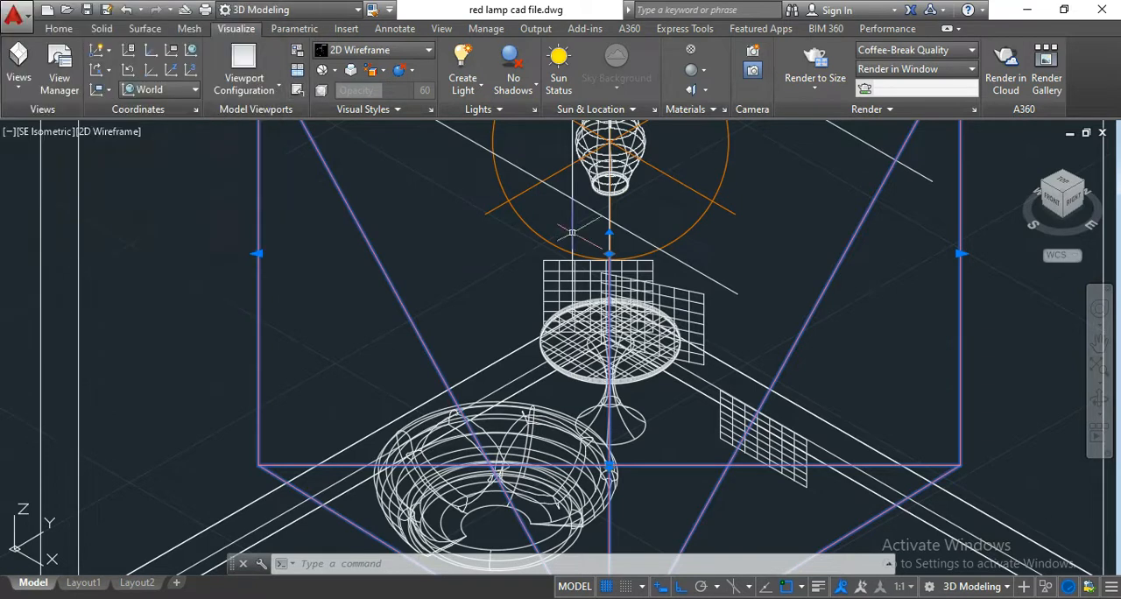
middle_click_drag(507, 242, 458, 265)
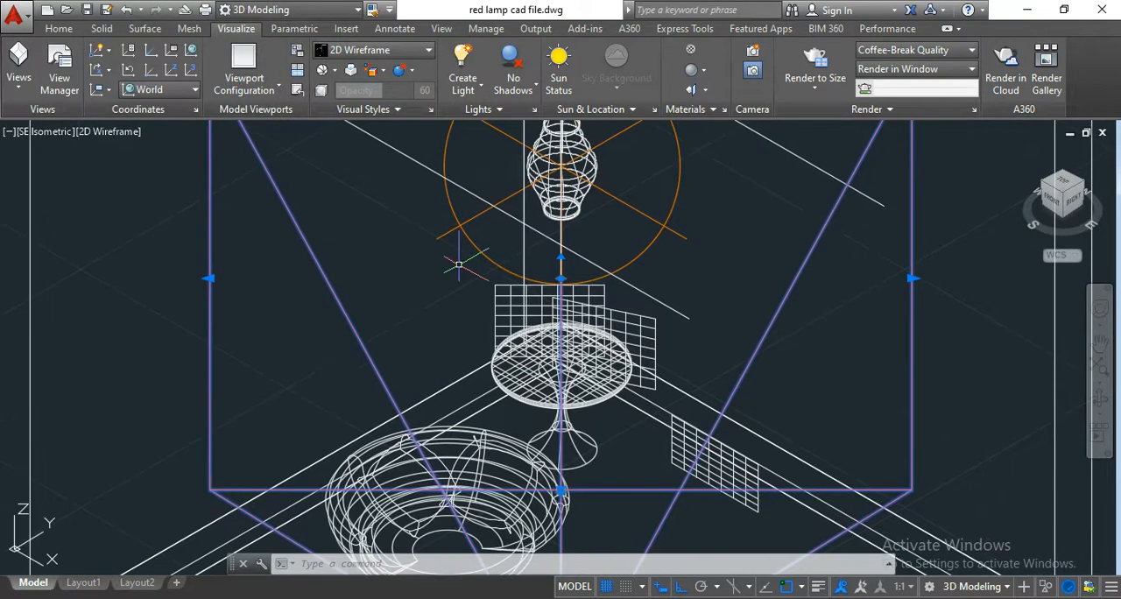
scroll(628, 309, "down", 4)
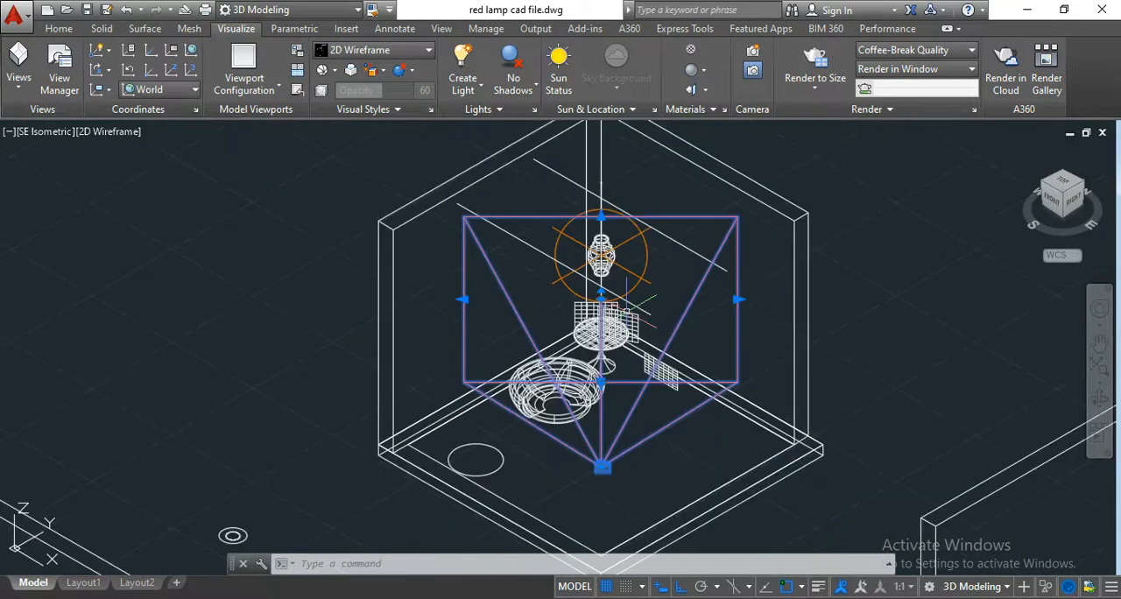
key("Escape")
middle_click_drag(706, 312, 685, 287)
left_click(581, 431)
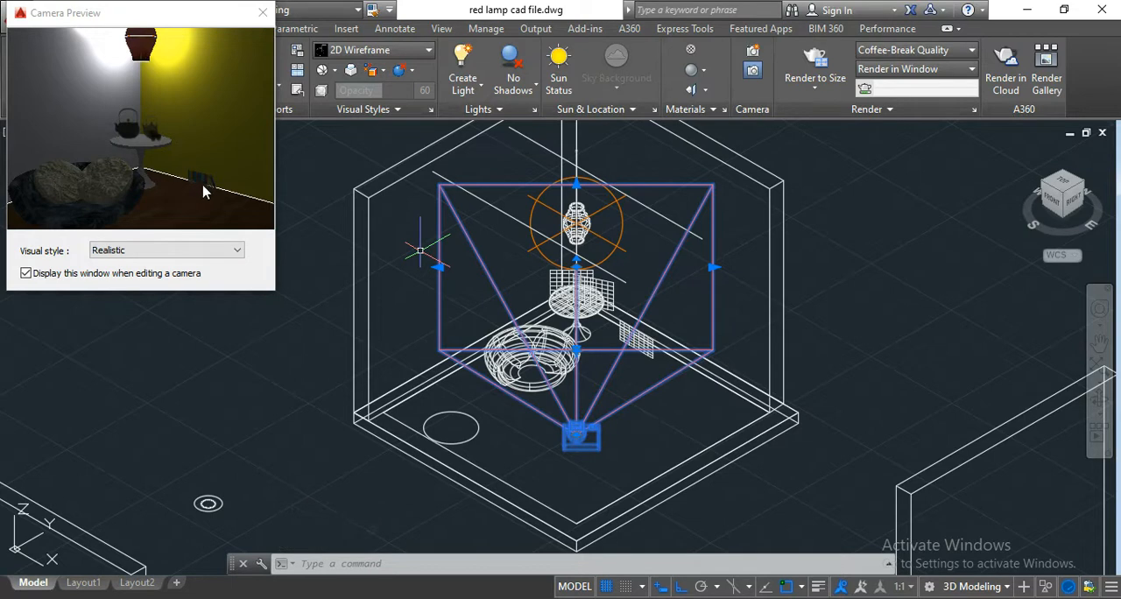
left_click(262, 16)
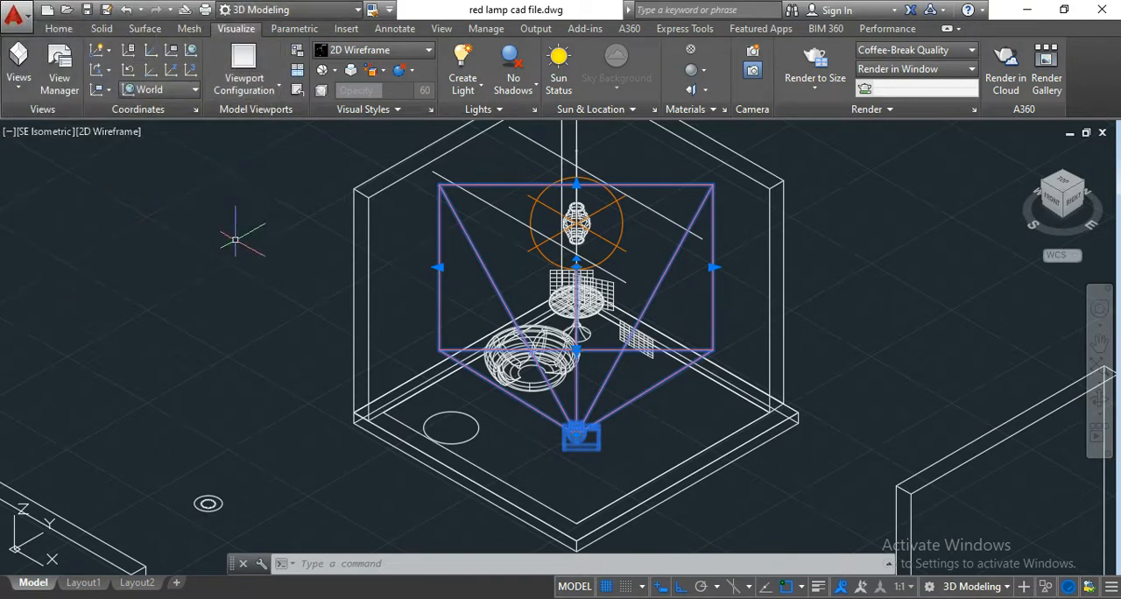
key("Escape")
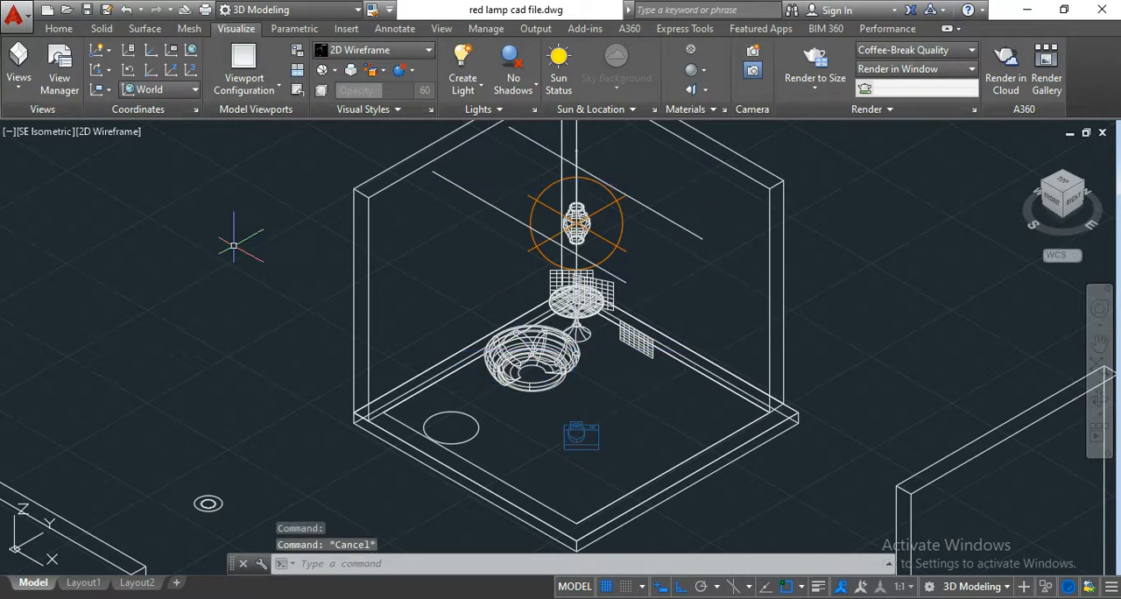
Rotate the books' planar surface freehand with Ortho off about its lower corner farthest from the table, angling it away from the wall.
scroll(637, 354, "up", 5)
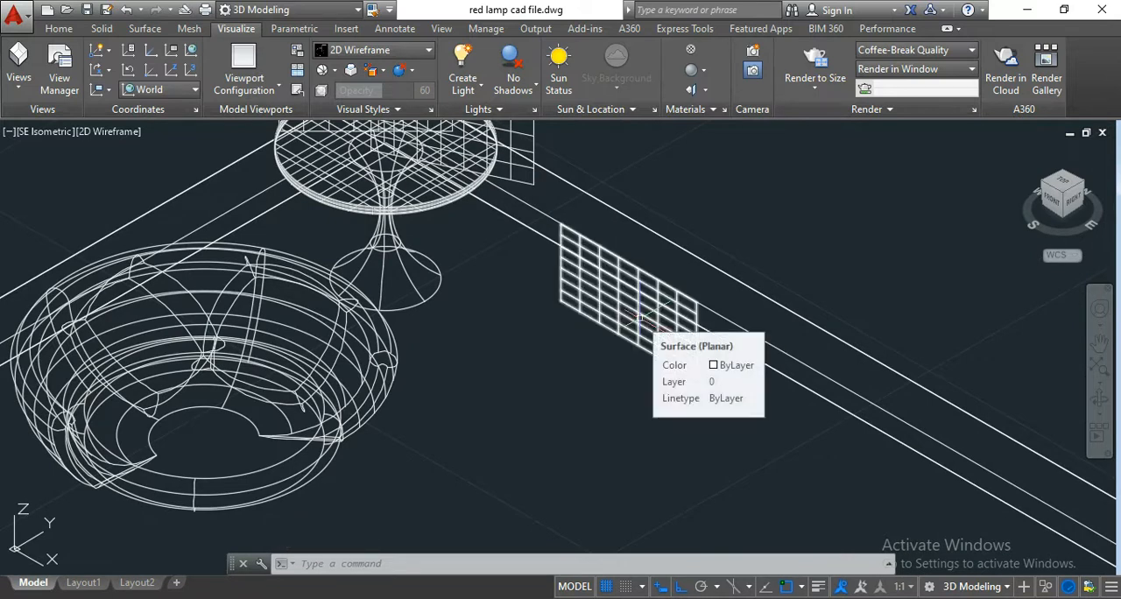
left_click(640, 318)
scroll(639, 355, "up", 2)
middle_click_drag(625, 338, 634, 392)
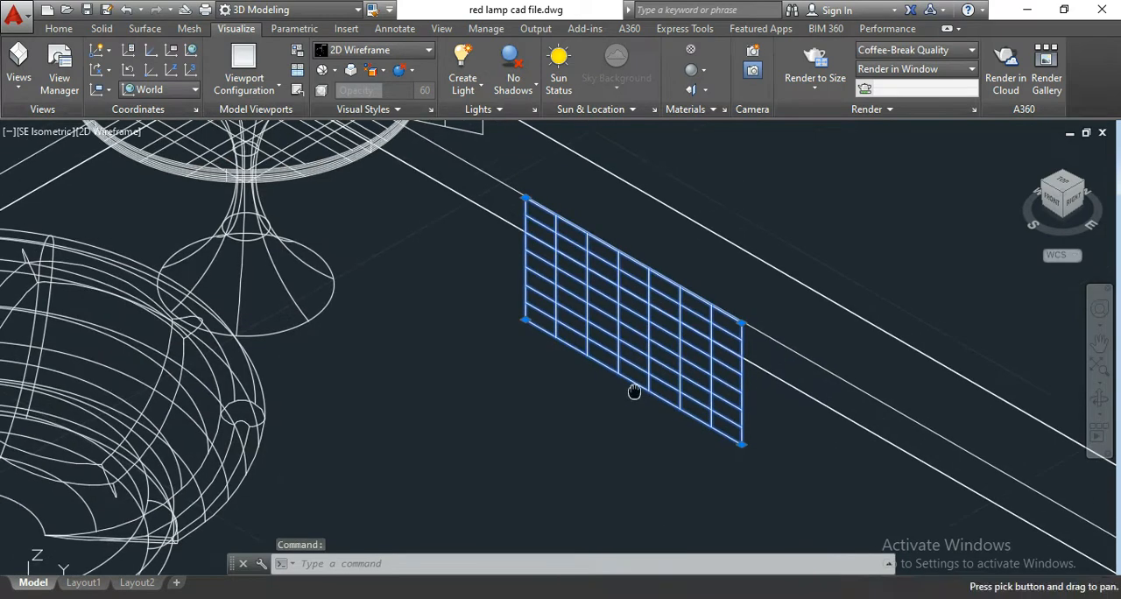
scroll(634, 343, "down", 4)
scroll(635, 340, "up", 2)
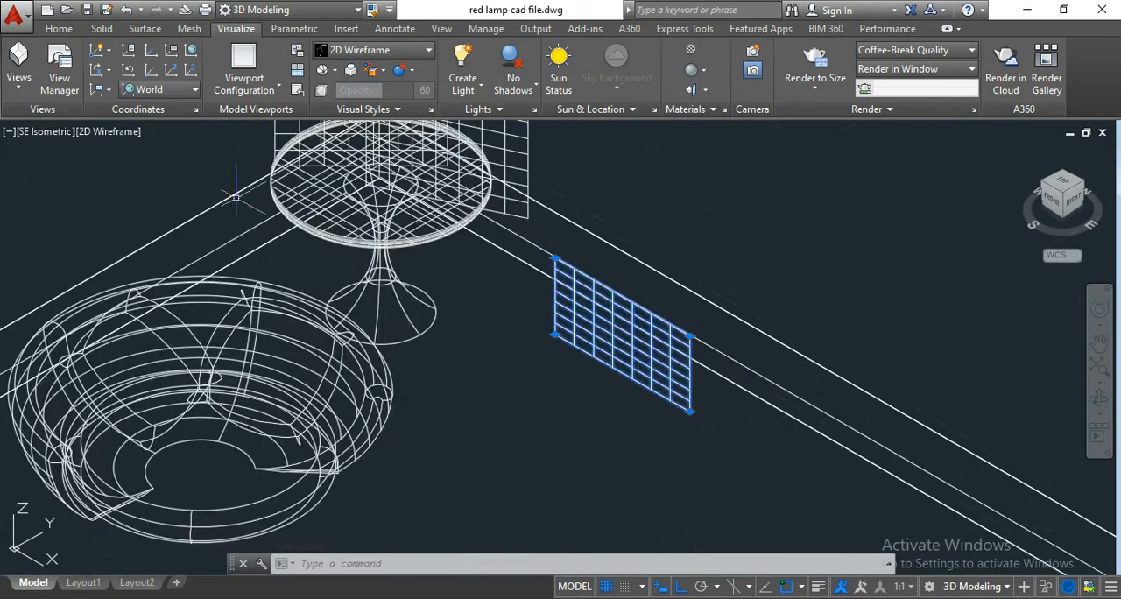
left_click(63, 29)
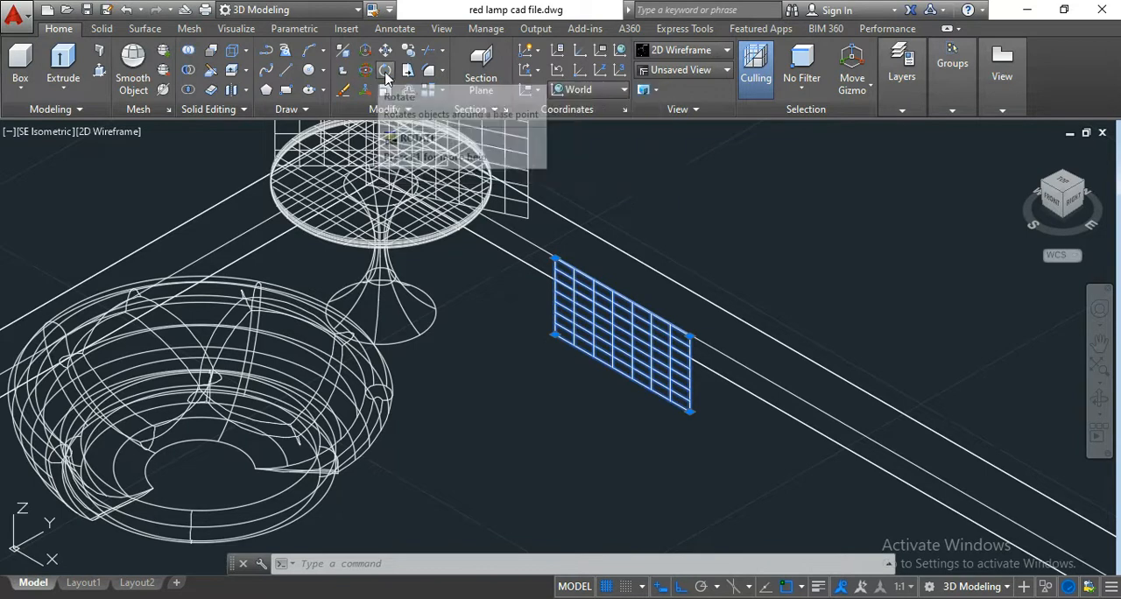
left_click(386, 75)
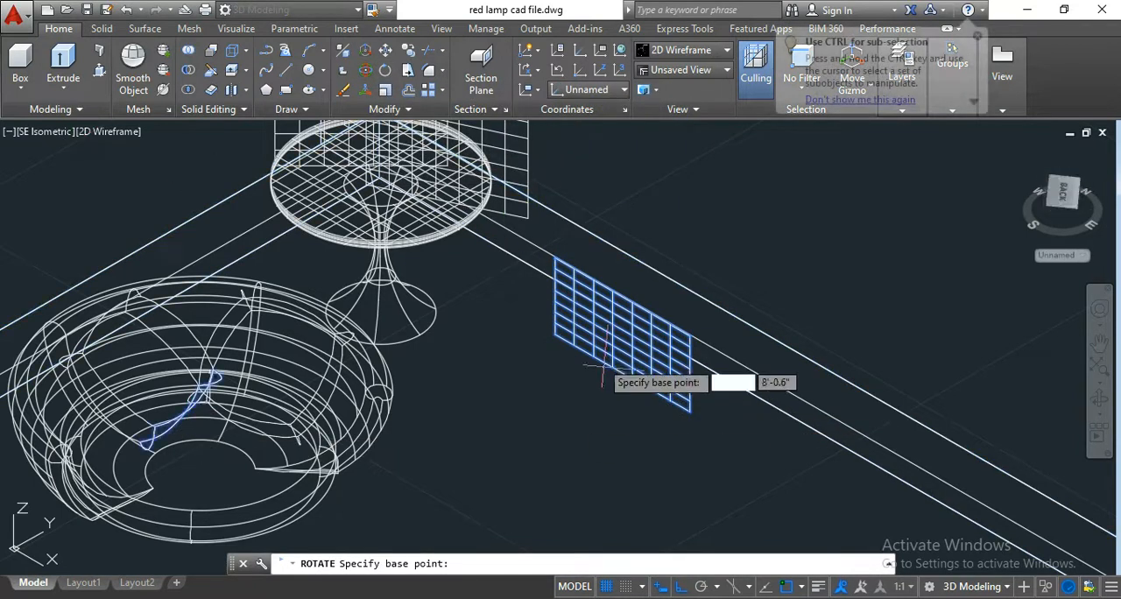
scroll(690, 412, "up", 5)
left_click(668, 422)
scroll(673, 425, "down", 3)
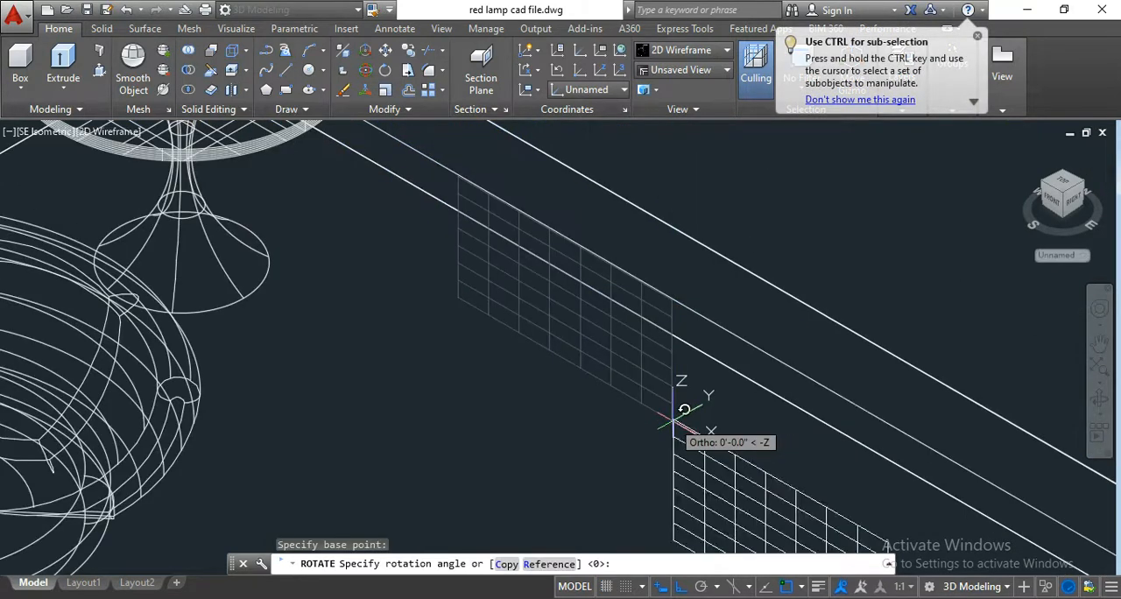
left_click(682, 586)
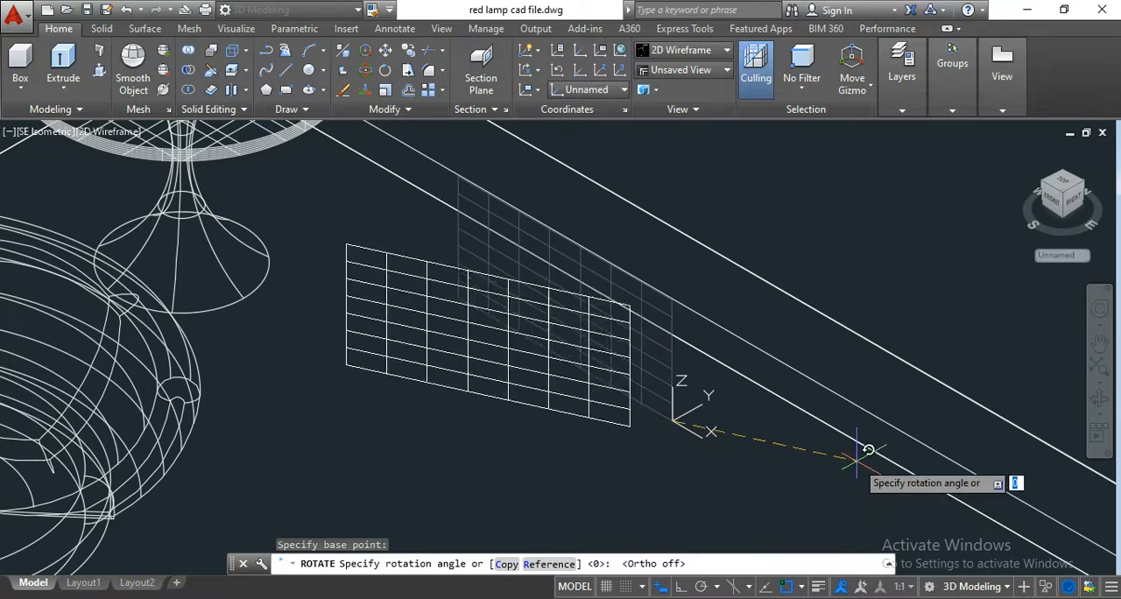
left_click(863, 447)
scroll(657, 352, "down", 5)
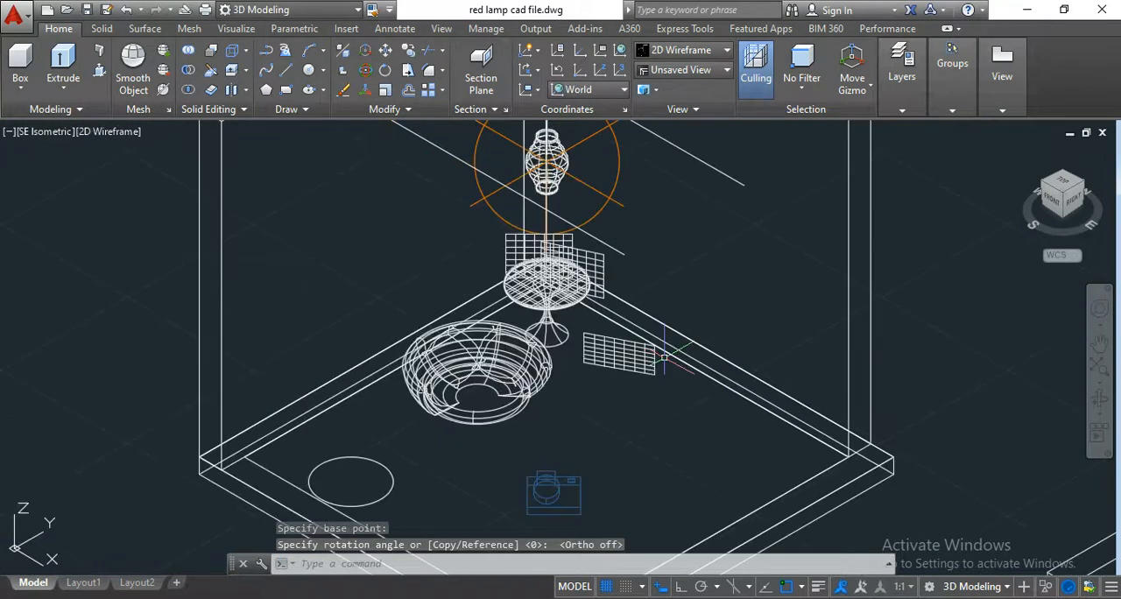
Select the camera to examine the rotated books in its preview, and clear the selection.
left_click(562, 467)
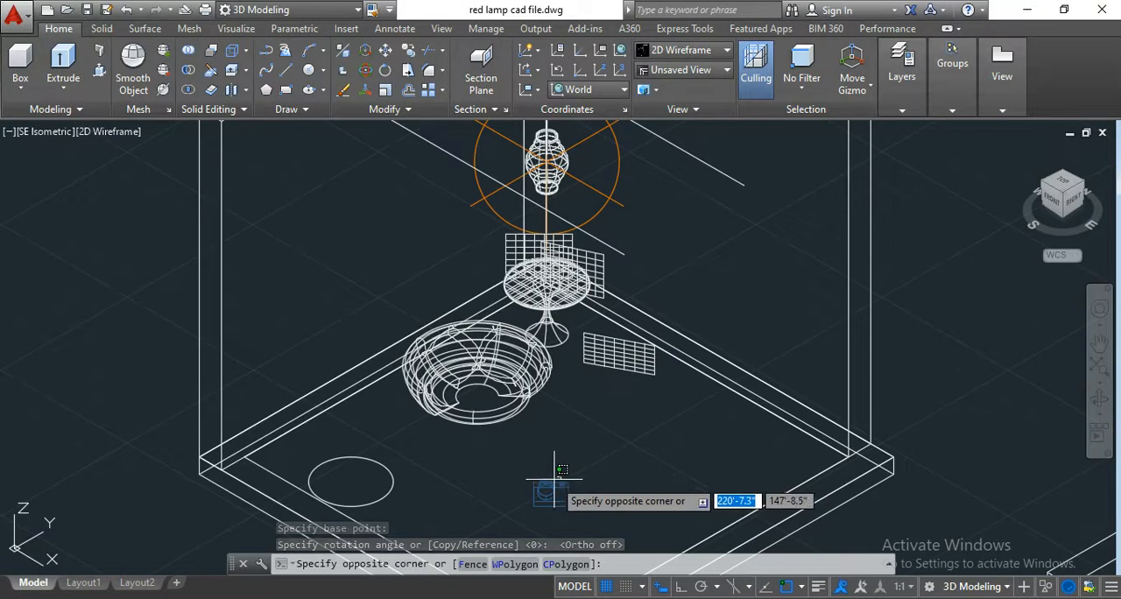
key("Escape")
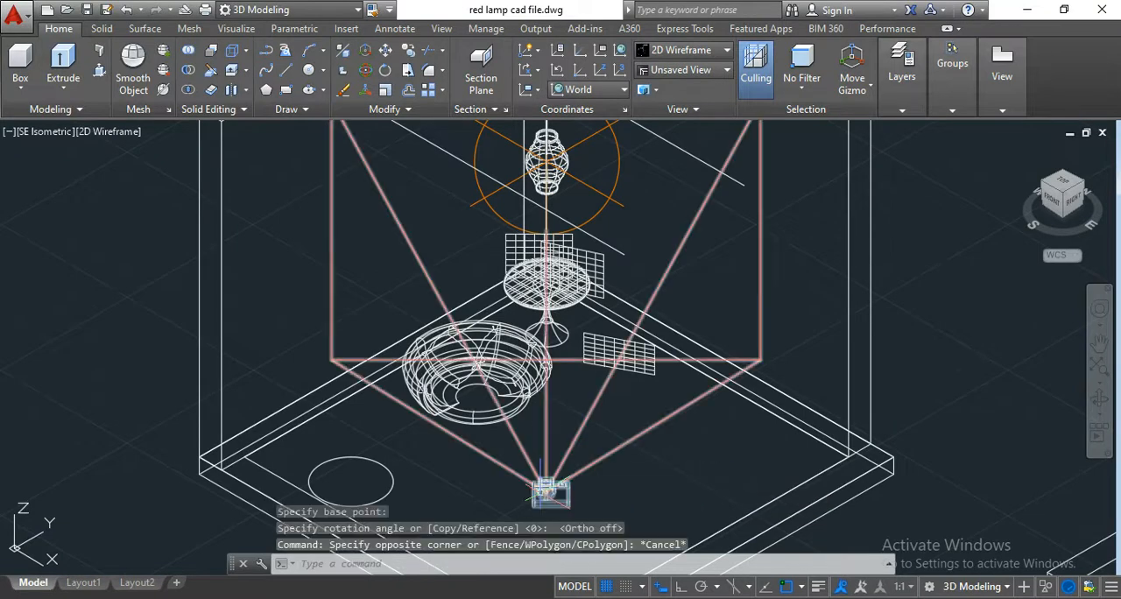
left_click(543, 487)
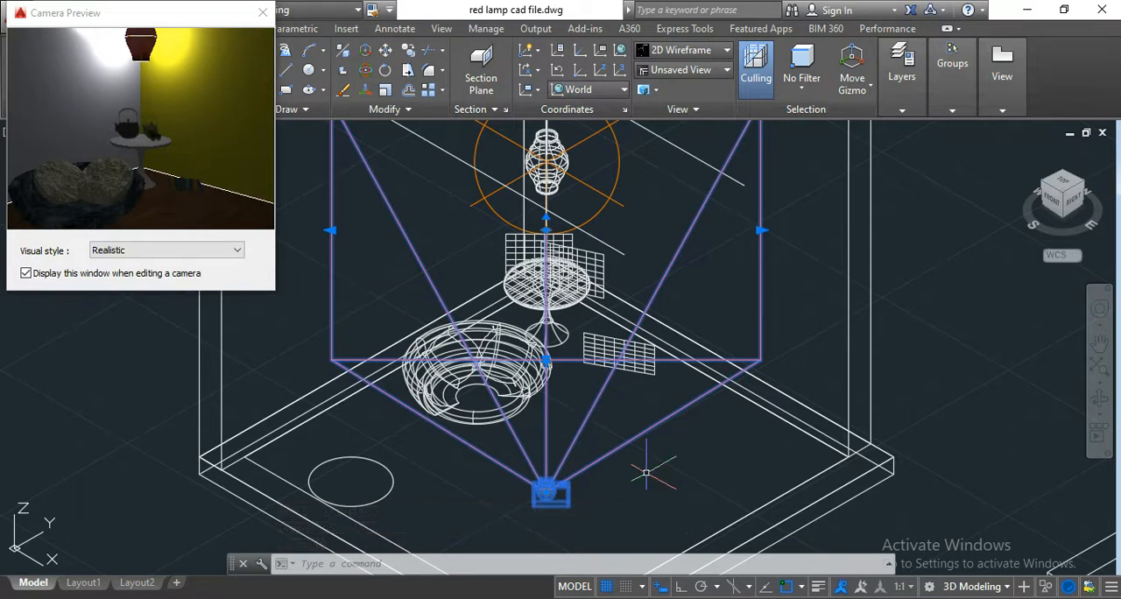
key("Escape")
Set the viewport's visual style to Realistic and orbit to a lower viewing angle facing the seat, table and books.
scroll(616, 346, "up", 4)
left_click(611, 341)
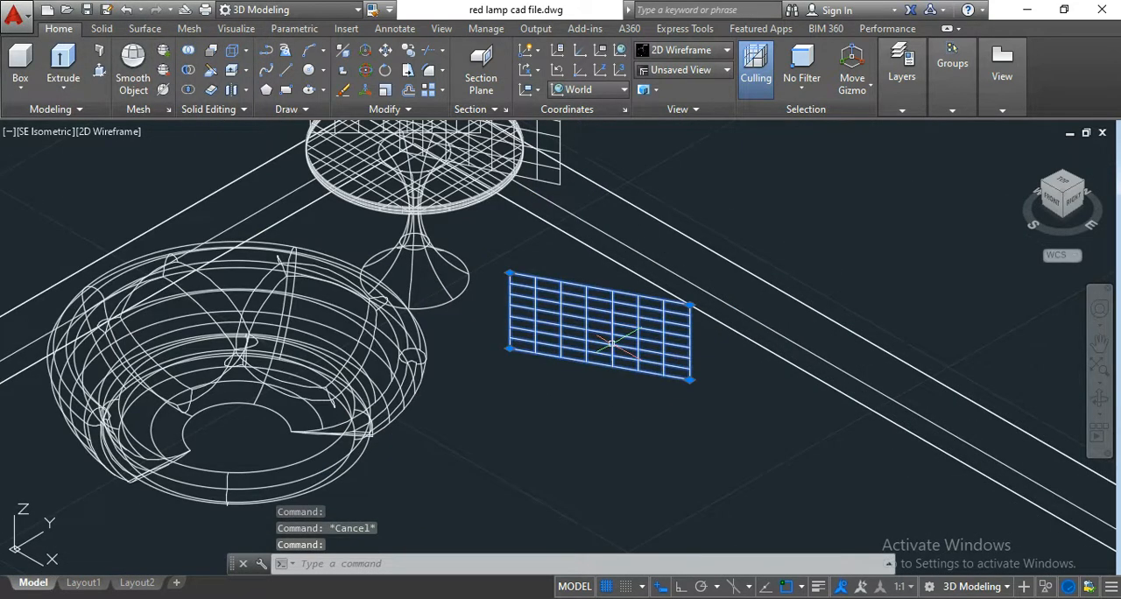
left_click(687, 50)
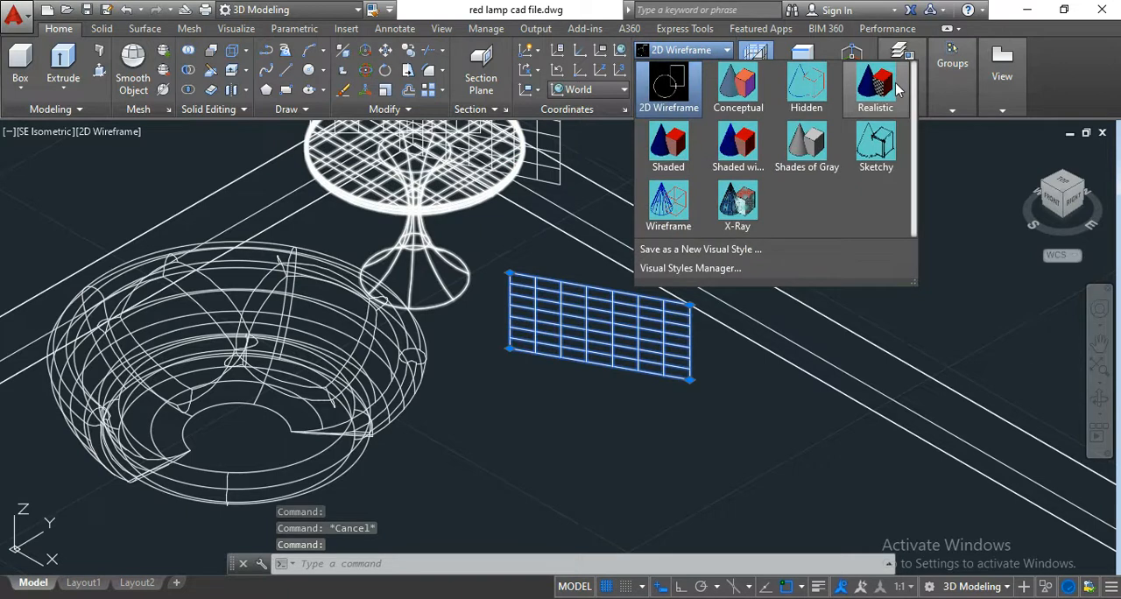
left_click(896, 88)
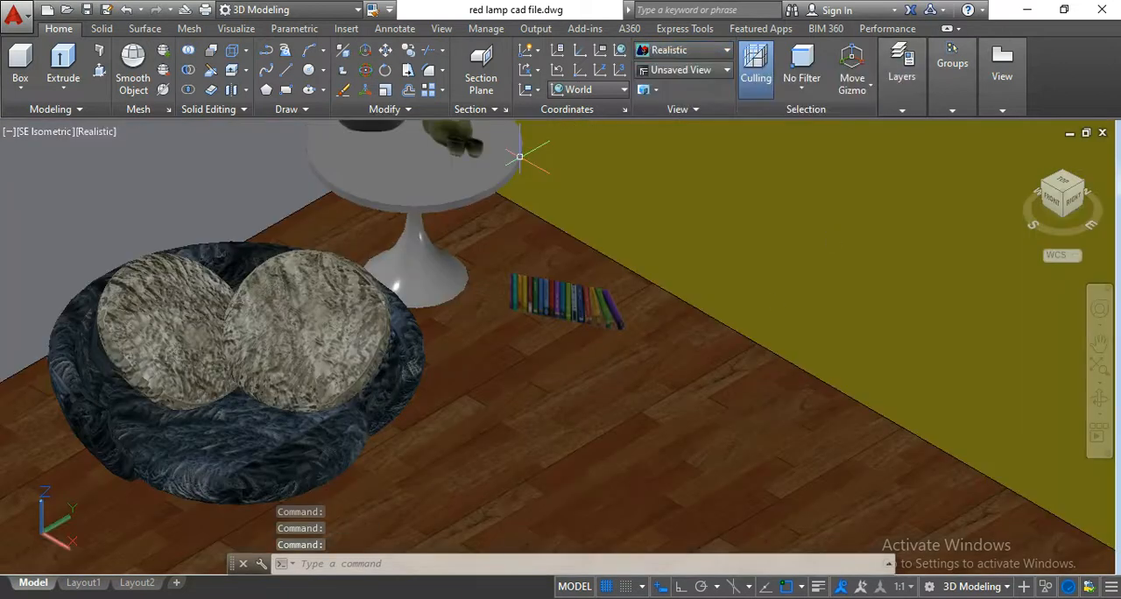
scroll(519, 157, "up", 3)
scroll(573, 303, "down", 4)
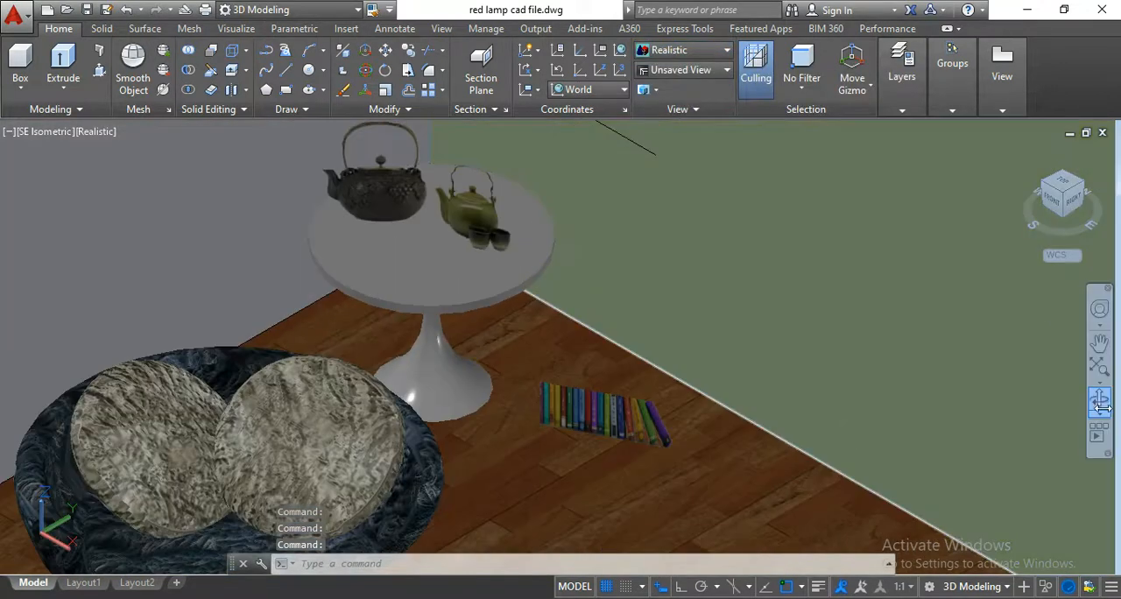
left_click(1099, 399)
left_click_drag(800, 461, 831, 421)
key("Escape")
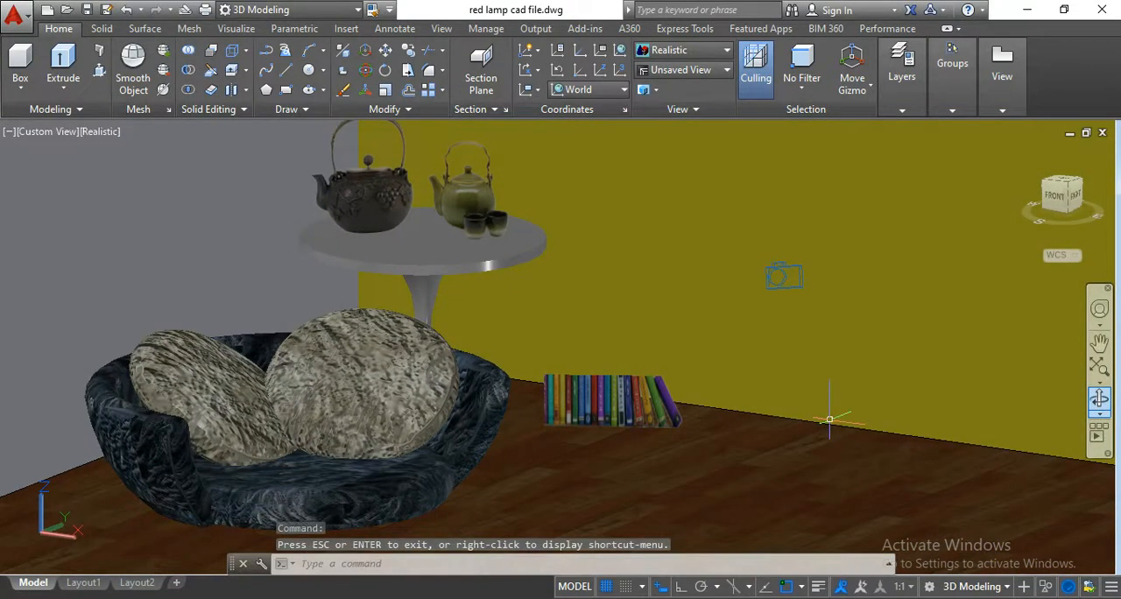
Scale the books' planar surface by a factor of 1.25 from its lower corner nearest the seat.
scroll(587, 396, "up", 3)
scroll(587, 394, "up", 2)
scroll(587, 394, "down", 7)
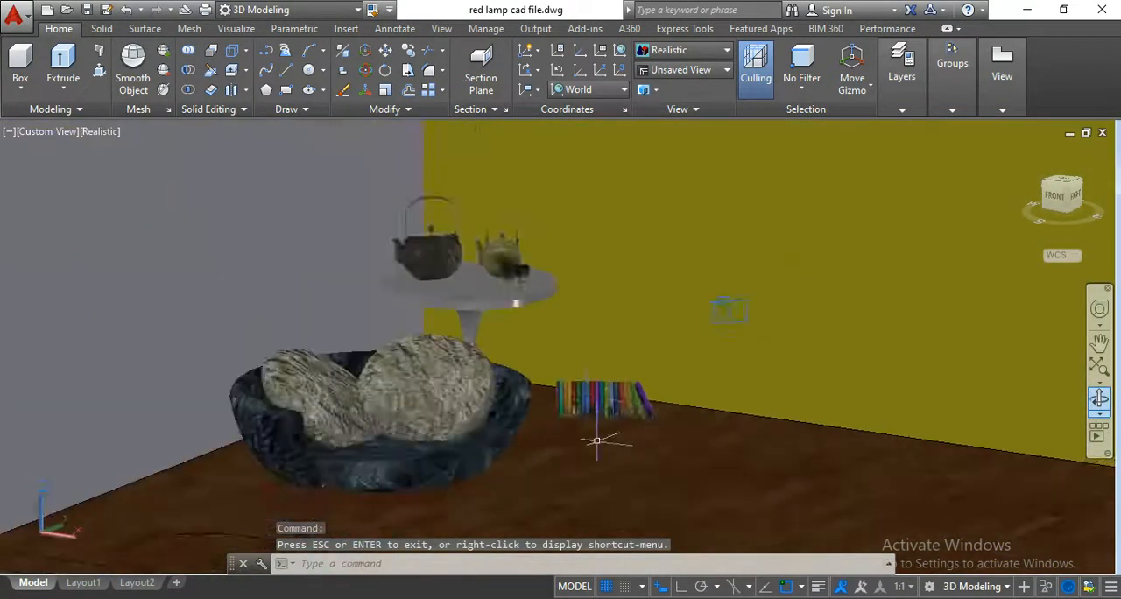
scroll(598, 441, "up", 7)
scroll(598, 440, "down", 8)
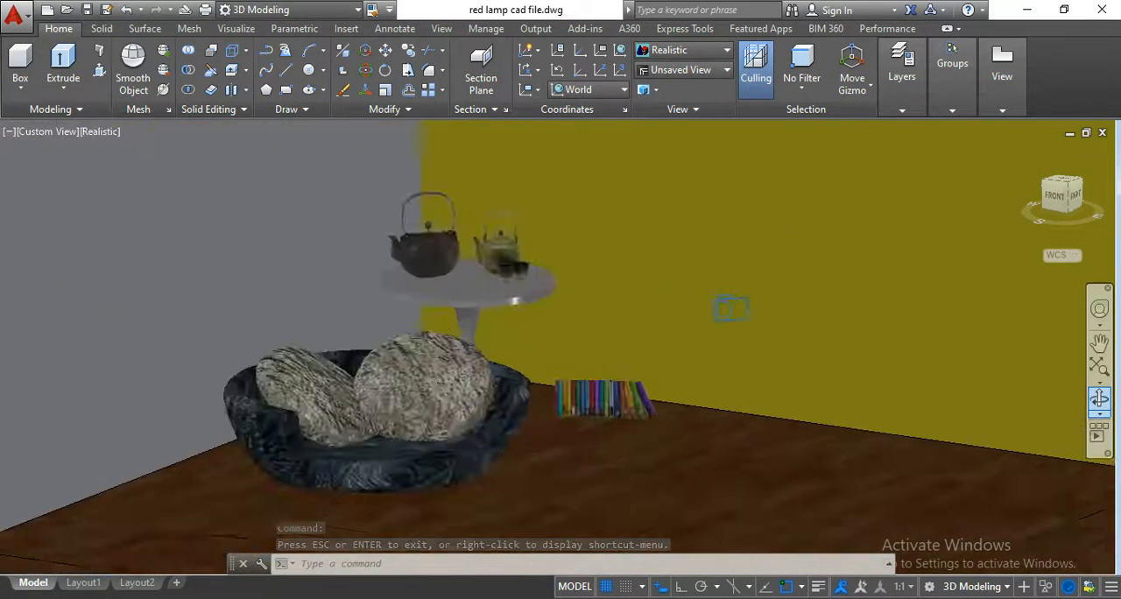
scroll(597, 441, "up", 5)
left_click(601, 445)
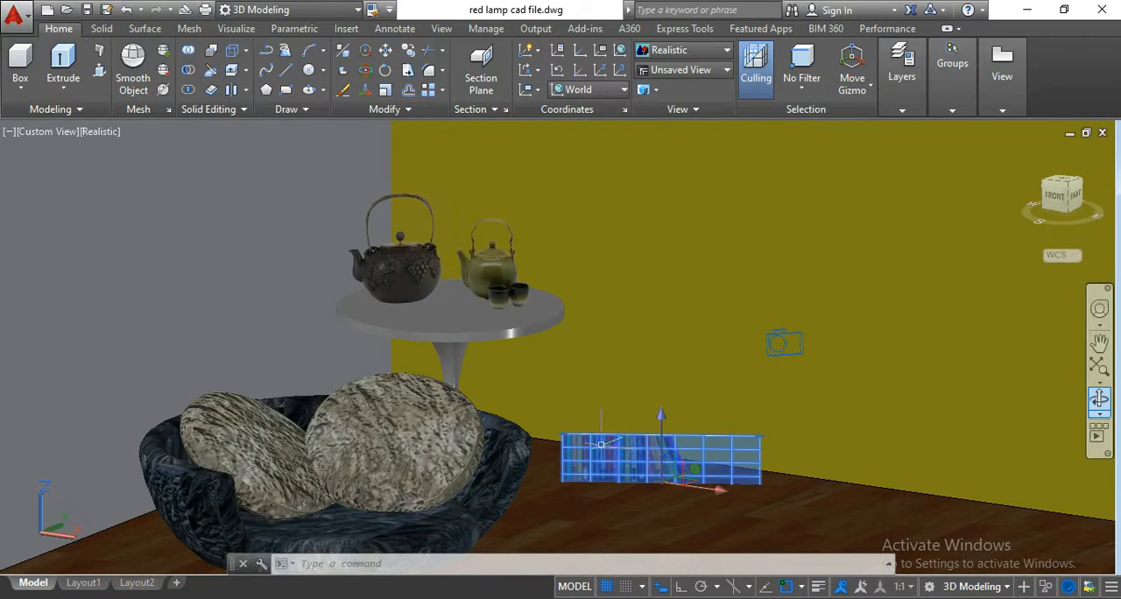
left_click(383, 95)
scroll(587, 507, "up", 3)
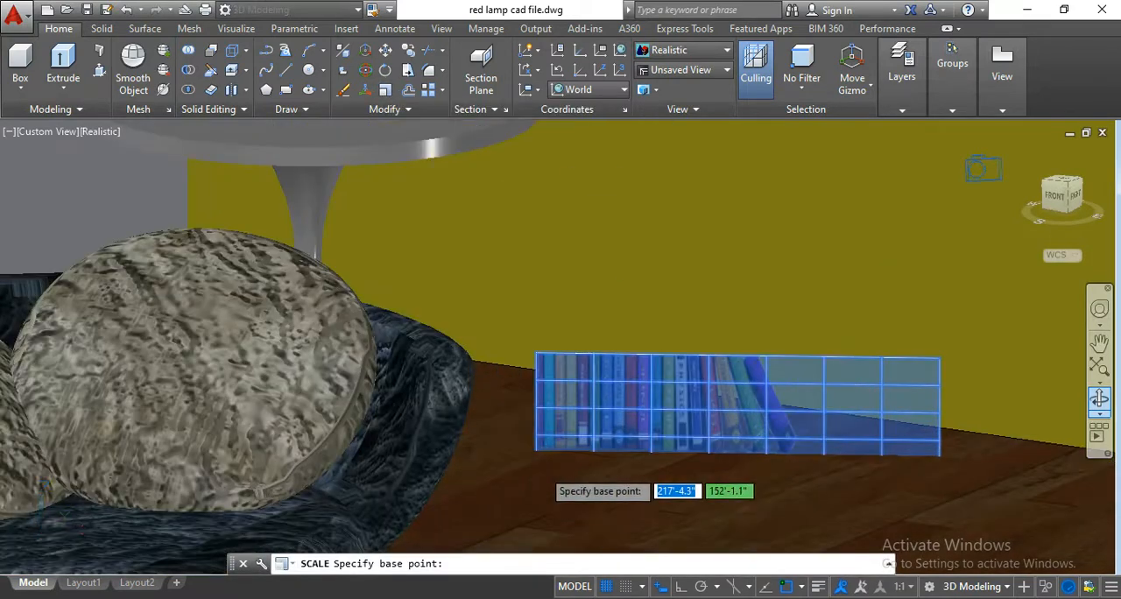
scroll(542, 462, "up", 3)
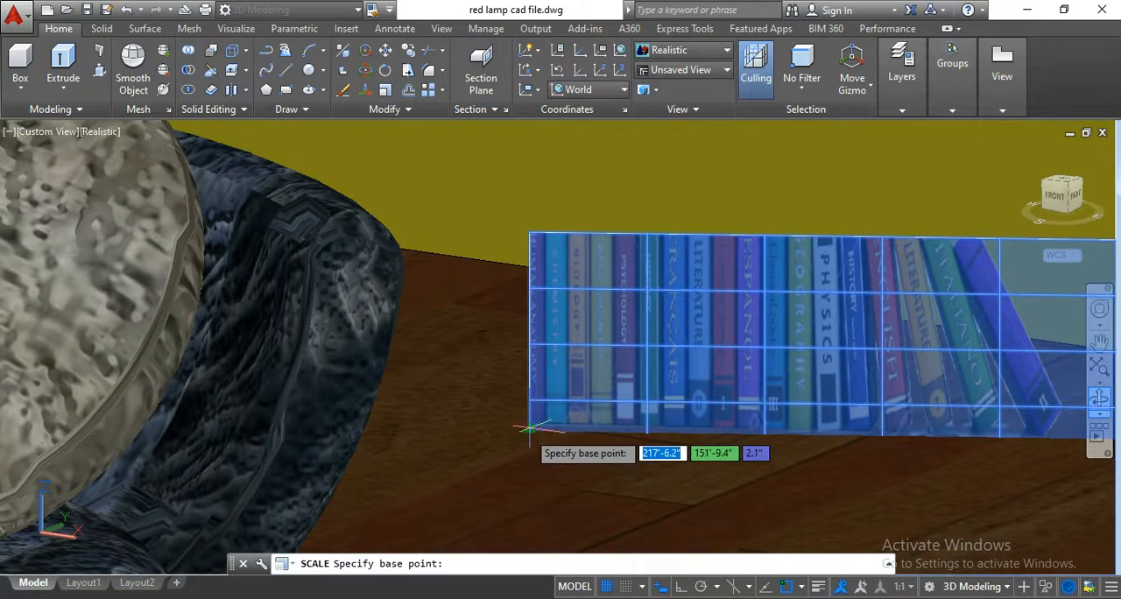
left_click(530, 430)
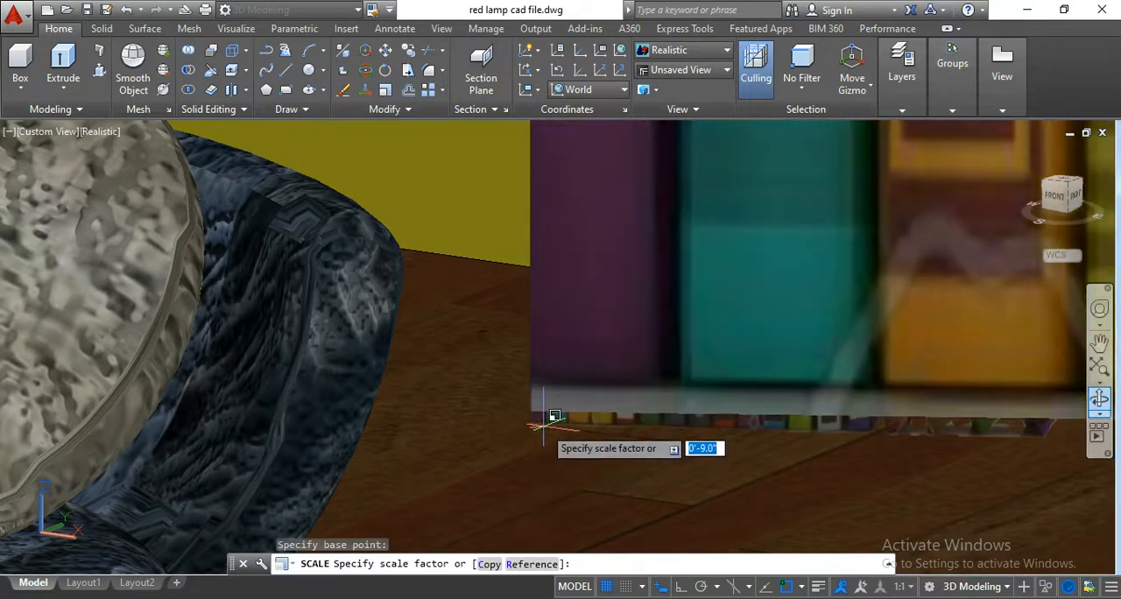
type("1")
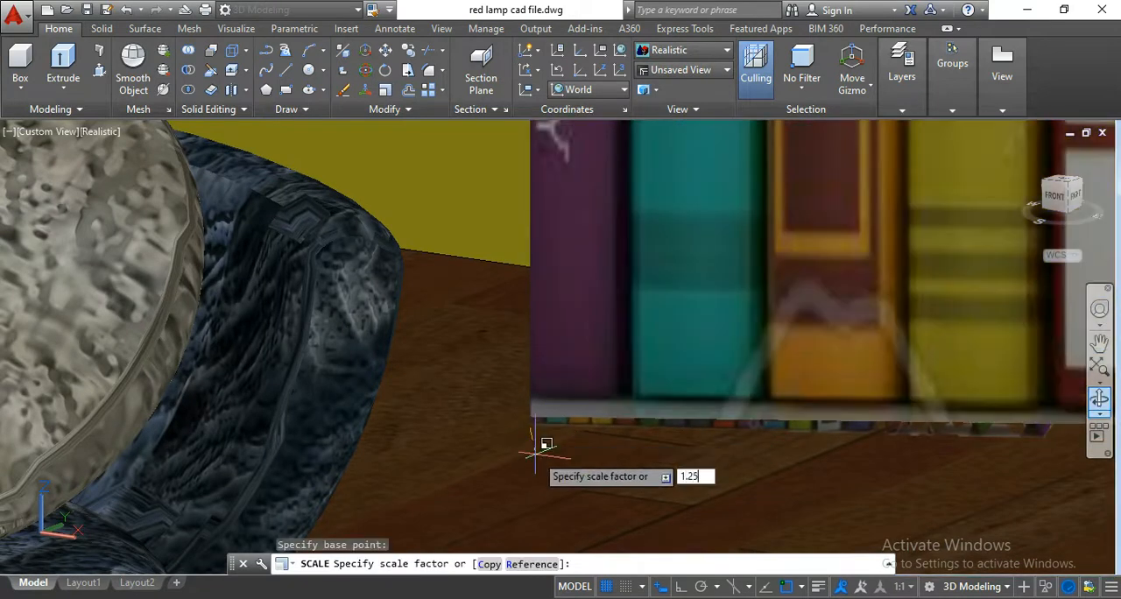
type(".25")
key("Return")
Select the camera to check how the enlarged books look in its preview.
scroll(535, 455, "down", 4)
scroll(573, 368, "down", 3)
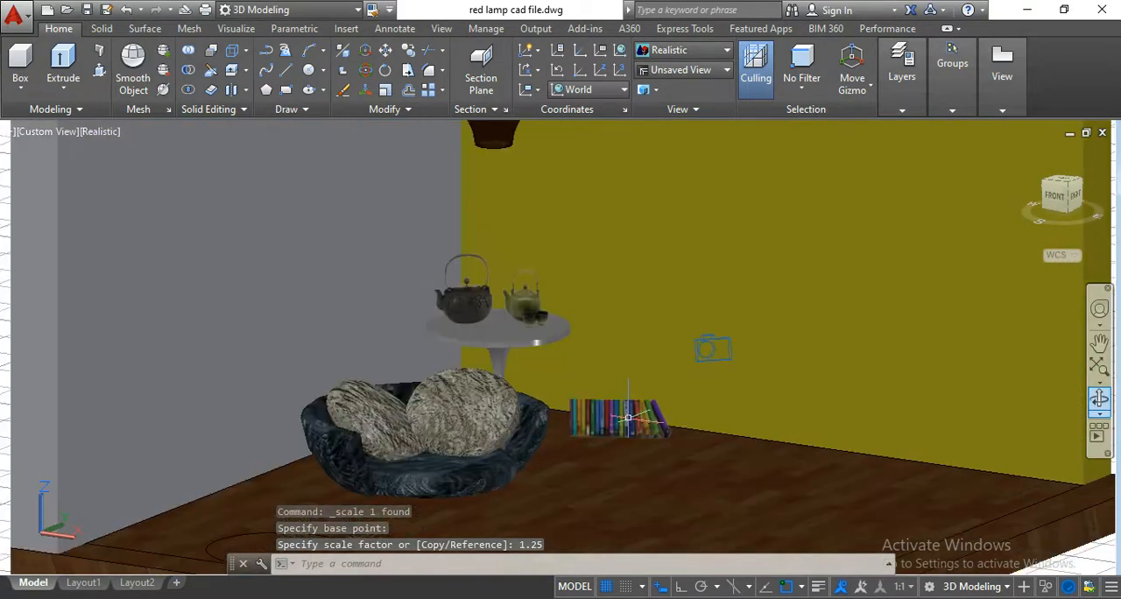
scroll(573, 368, "up", 2)
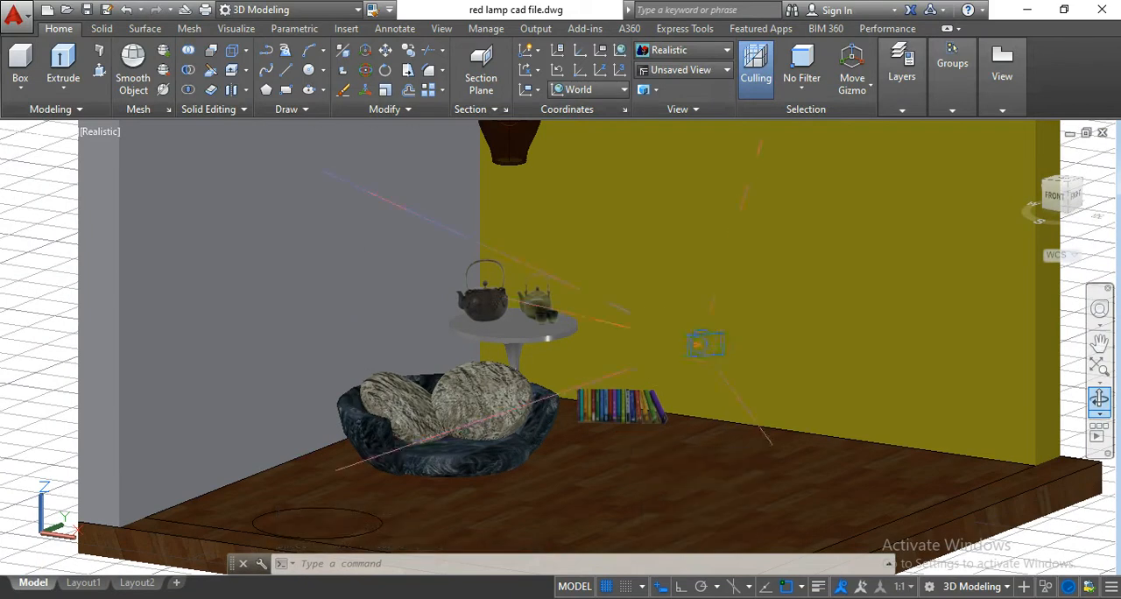
left_click(700, 341)
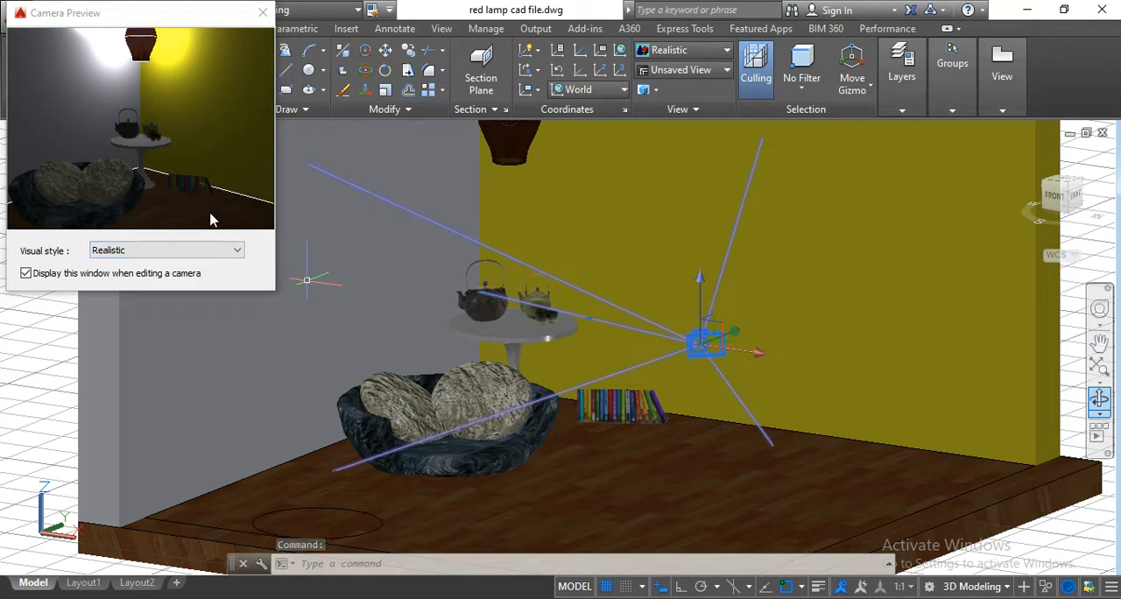
Deselect the camera, switch the viewport to the saved Camera1 view and set its visual style to Realistic.
key("Escape")
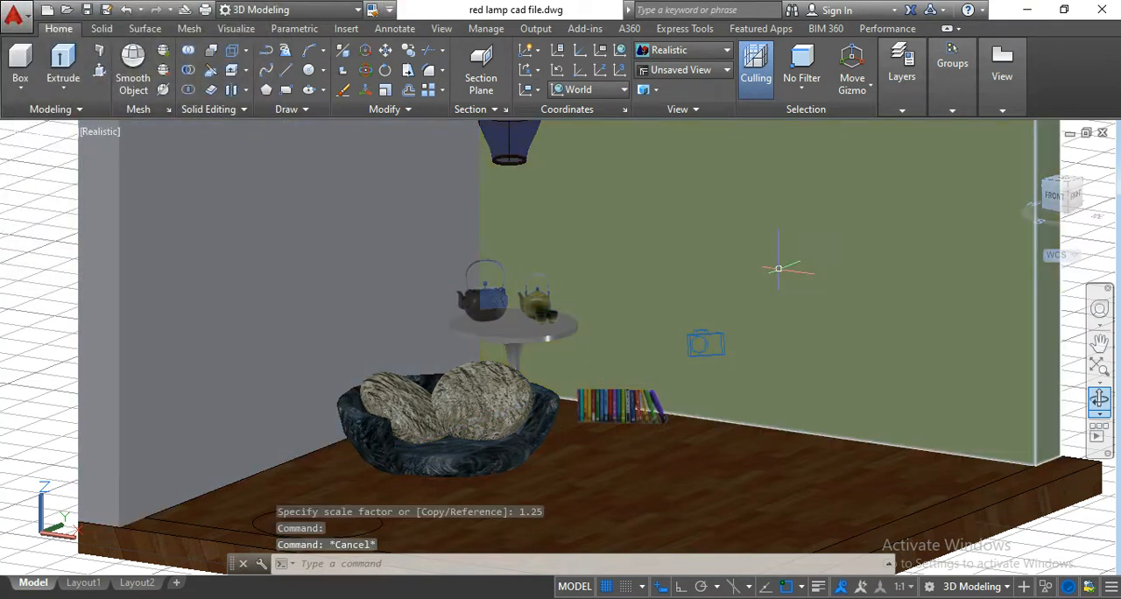
left_click(700, 72)
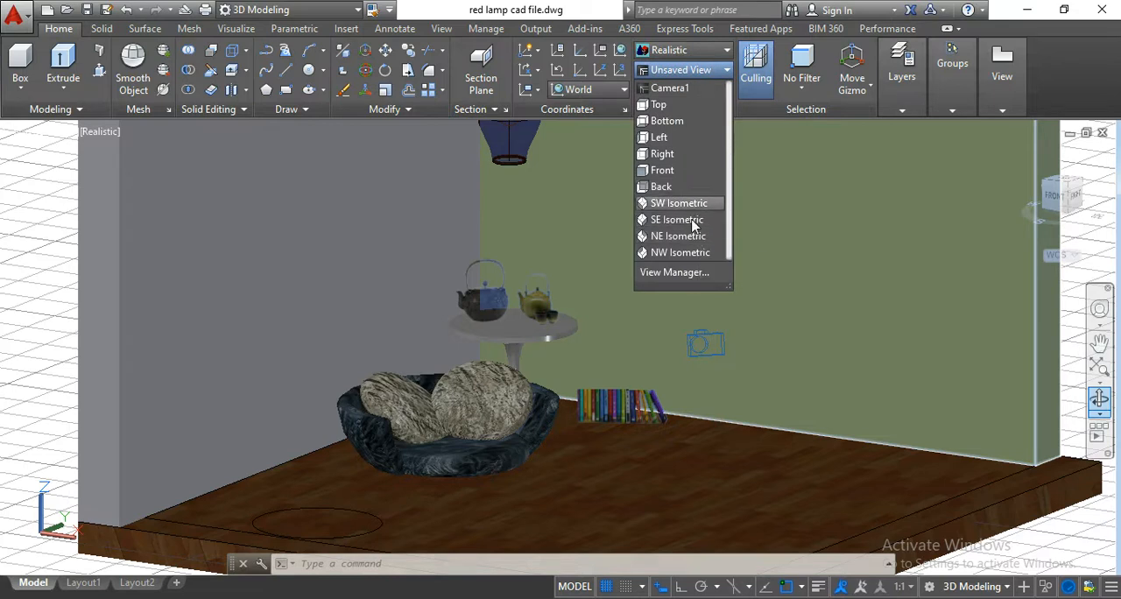
left_click(669, 89)
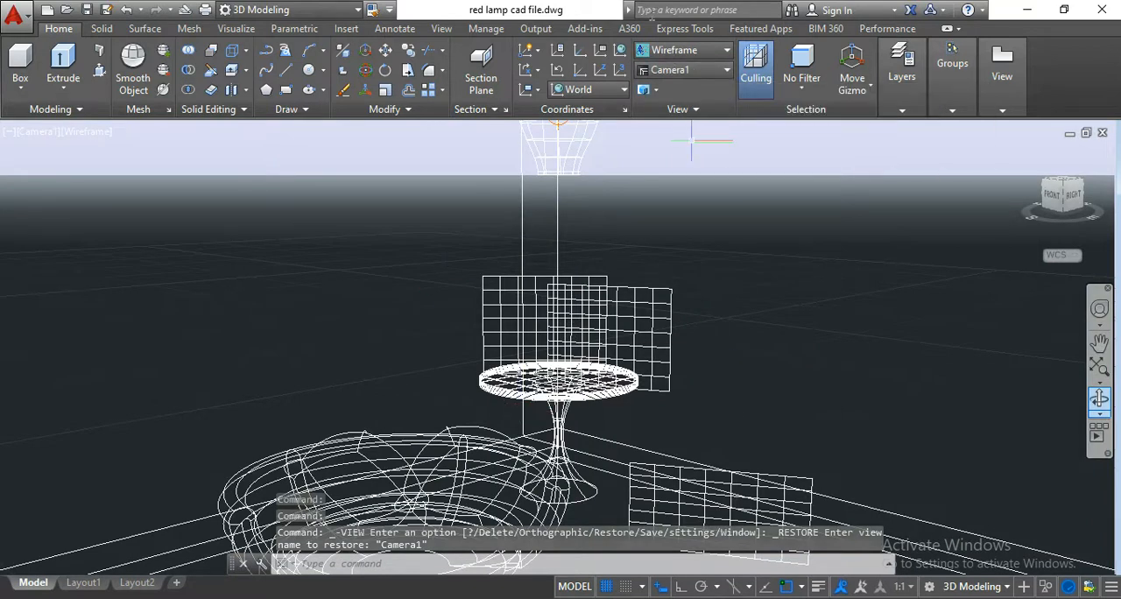
left_click(692, 50)
left_click(878, 79)
left_click(886, 80)
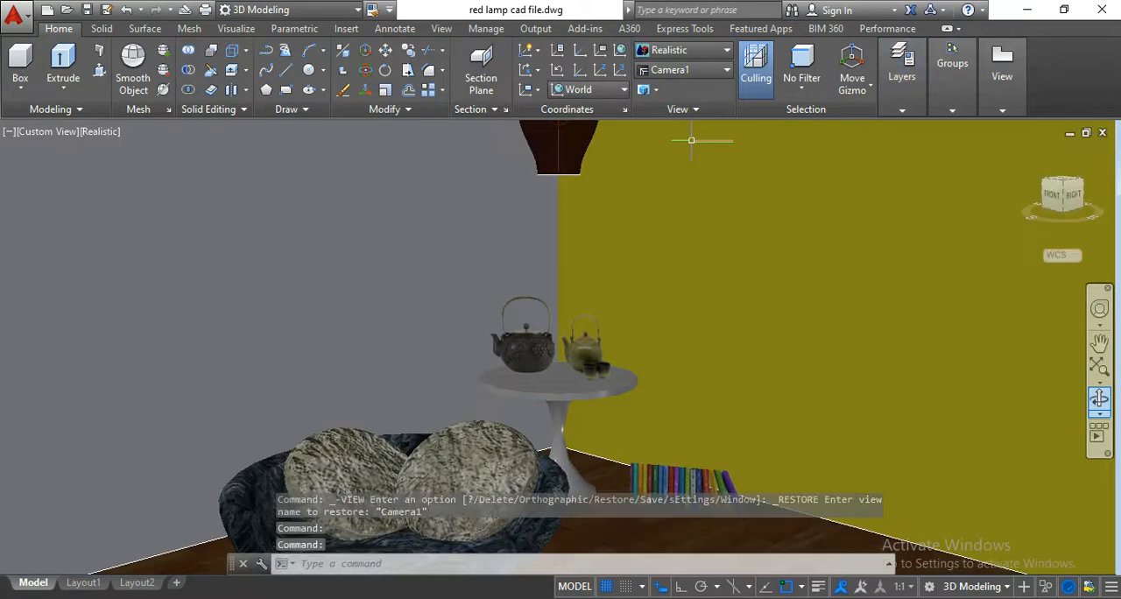
left_click(573, 412)
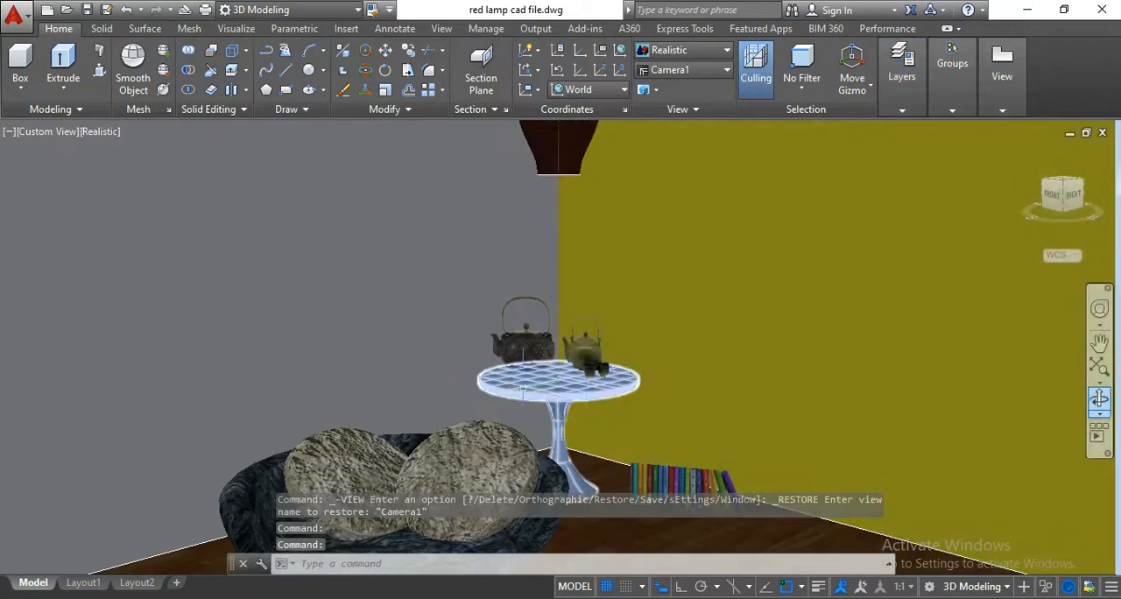
key("Escape")
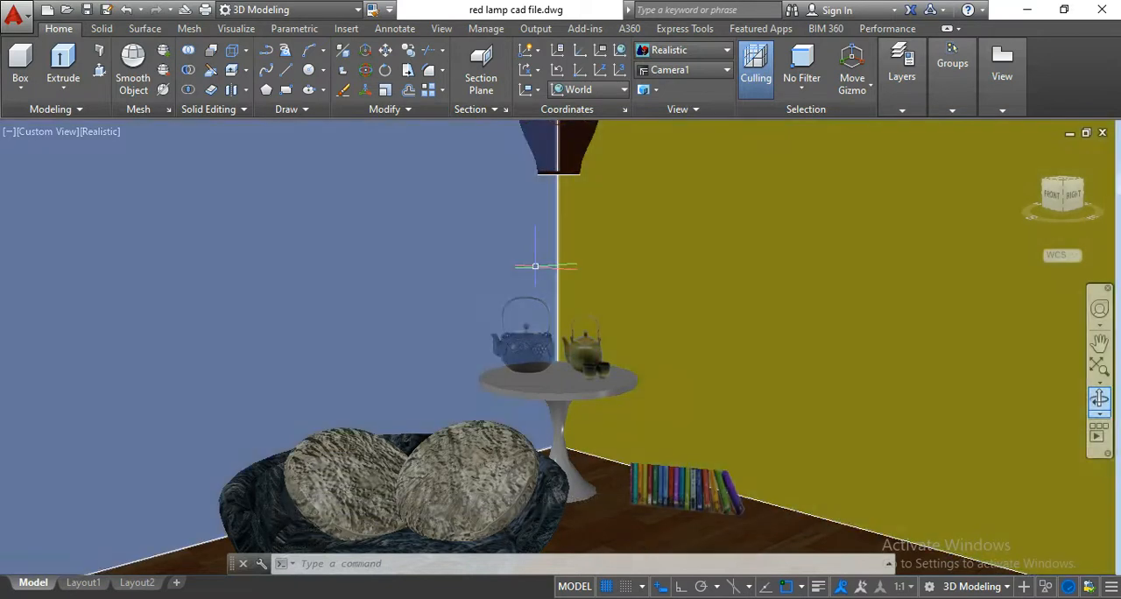
Save the red lamp drawing under its existing file name with the camera view displayed.
left_click(89, 11)
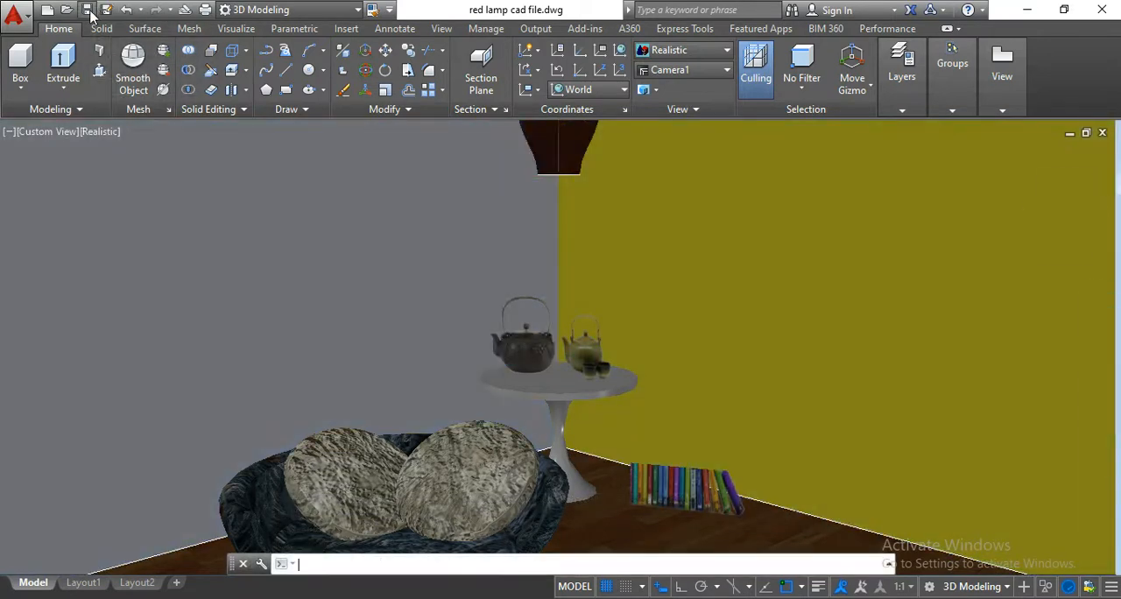
left_click(89, 10)
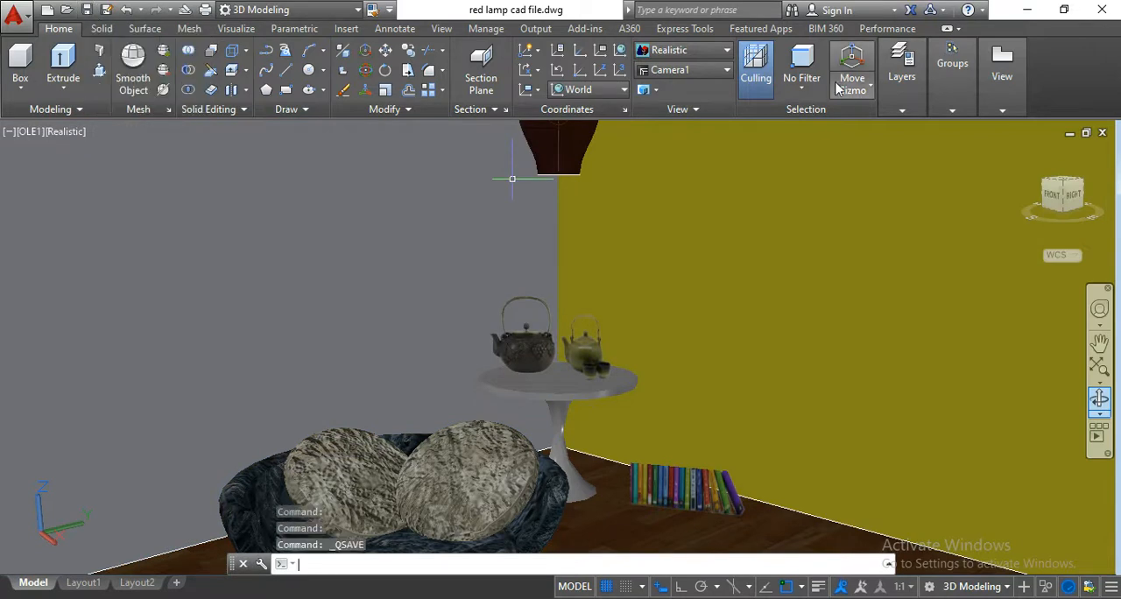
left_click(902, 70)
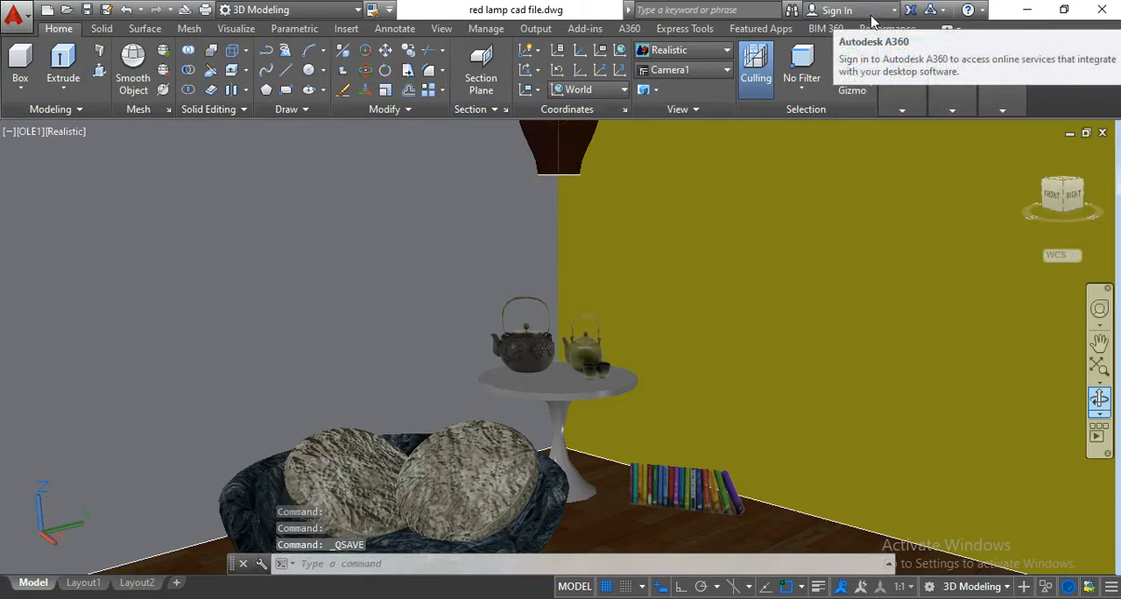
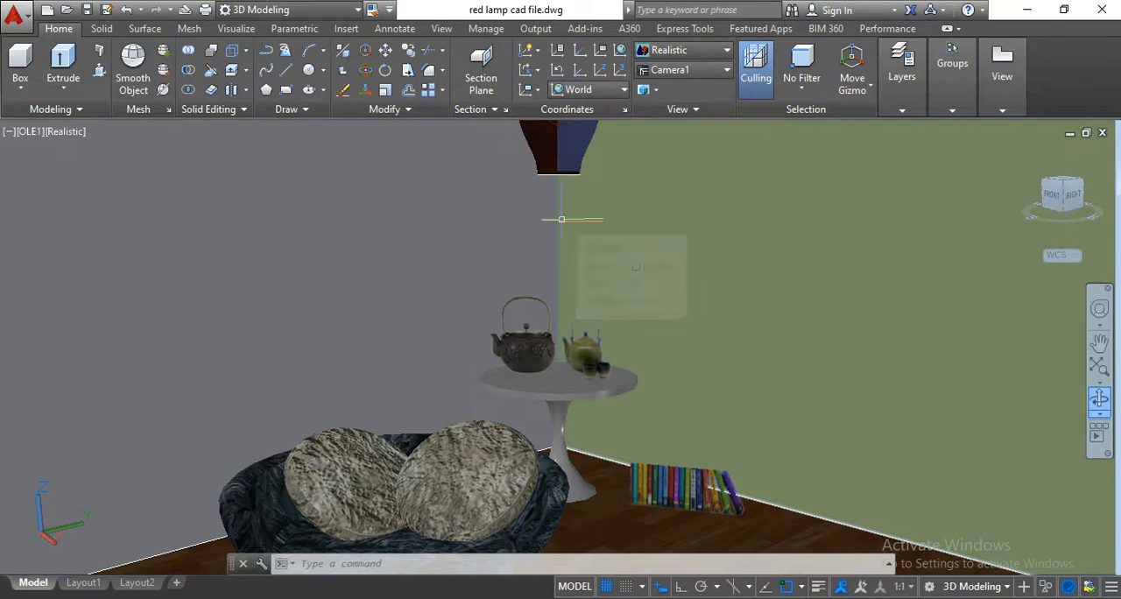
Turn on the render environment in the Render Environment and Exposure settings and choose to use a custom background.
left_click(236, 30)
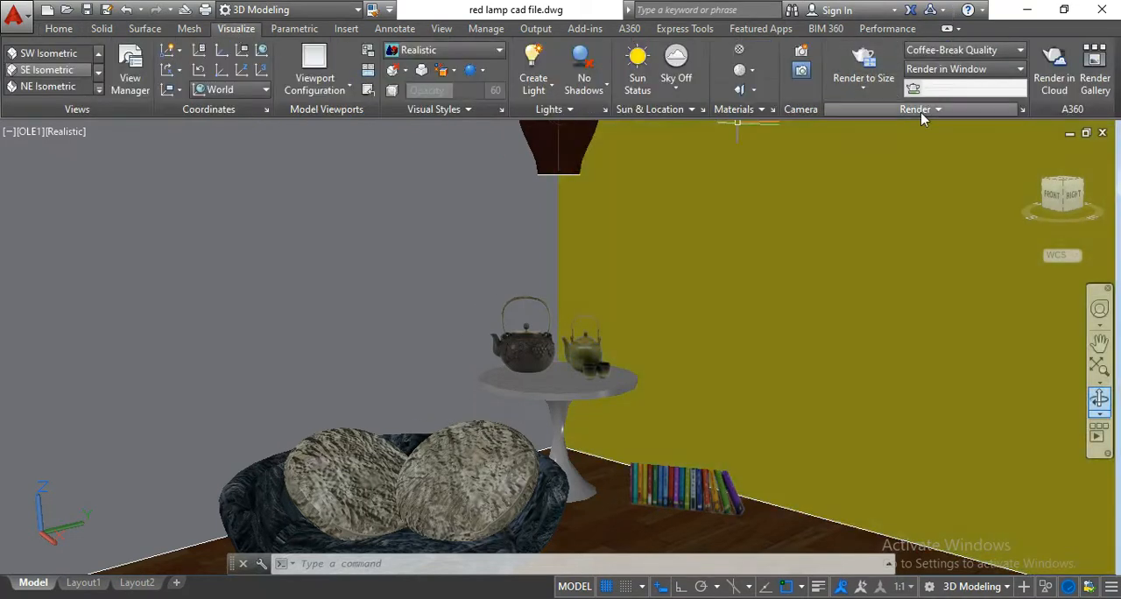
left_click(994, 118)
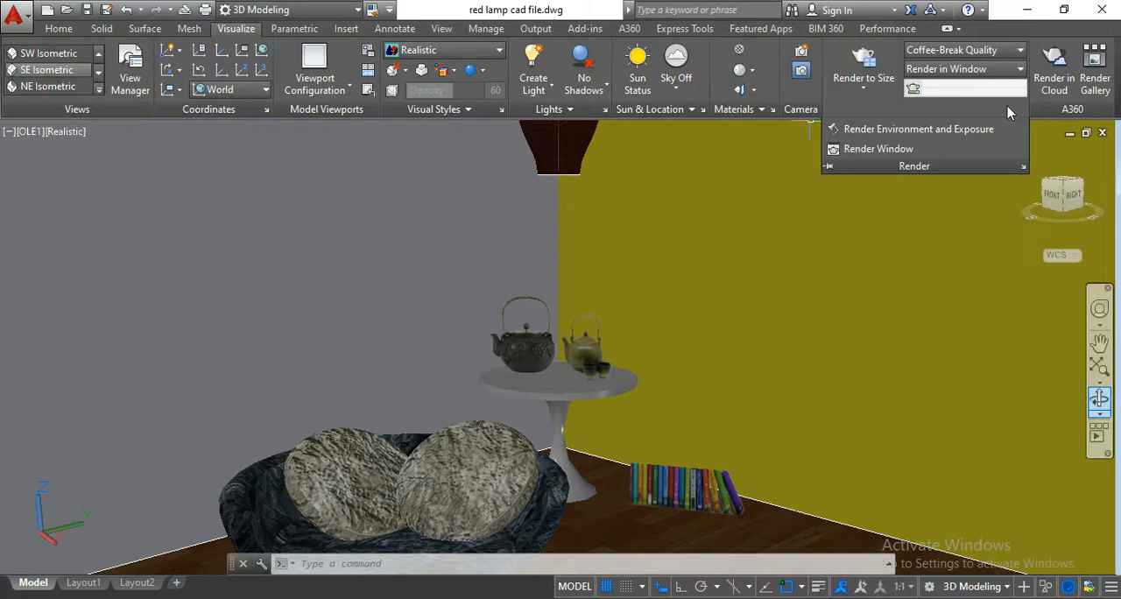
left_click(939, 109)
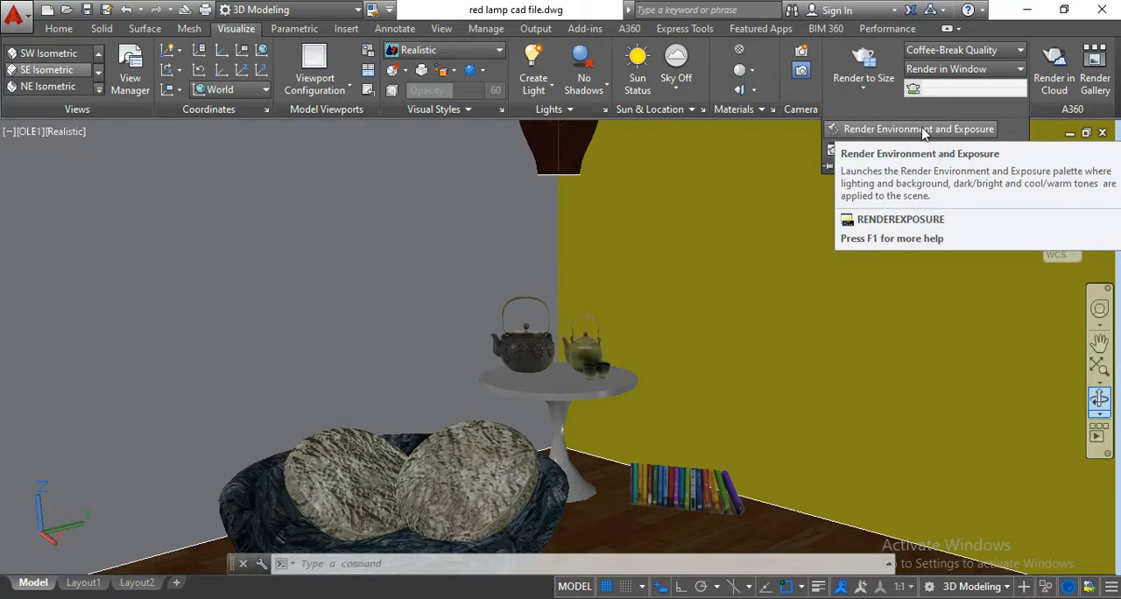
left_click(925, 134)
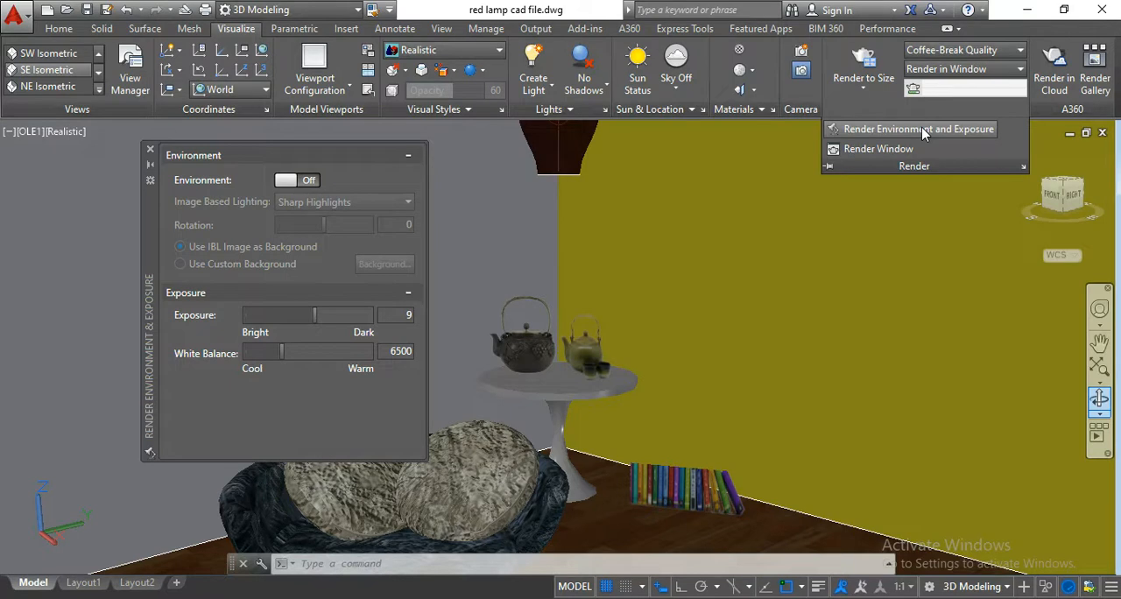
left_click(303, 181)
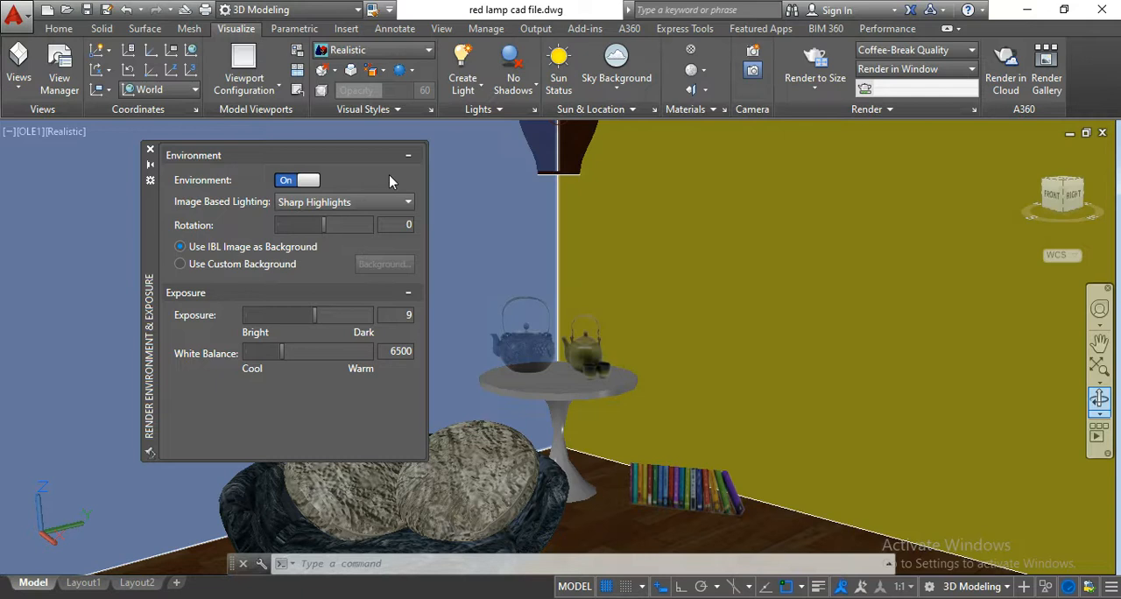
left_click(255, 267)
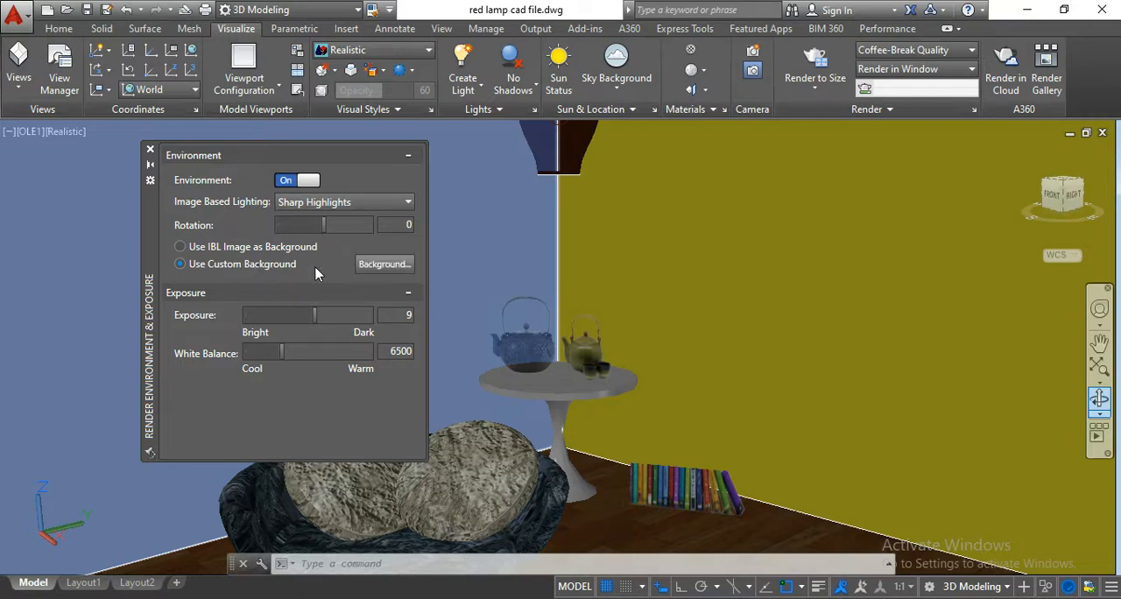
Make the custom background a solid near-white colour, 250,250,255, and close the environment settings.
left_click(379, 265)
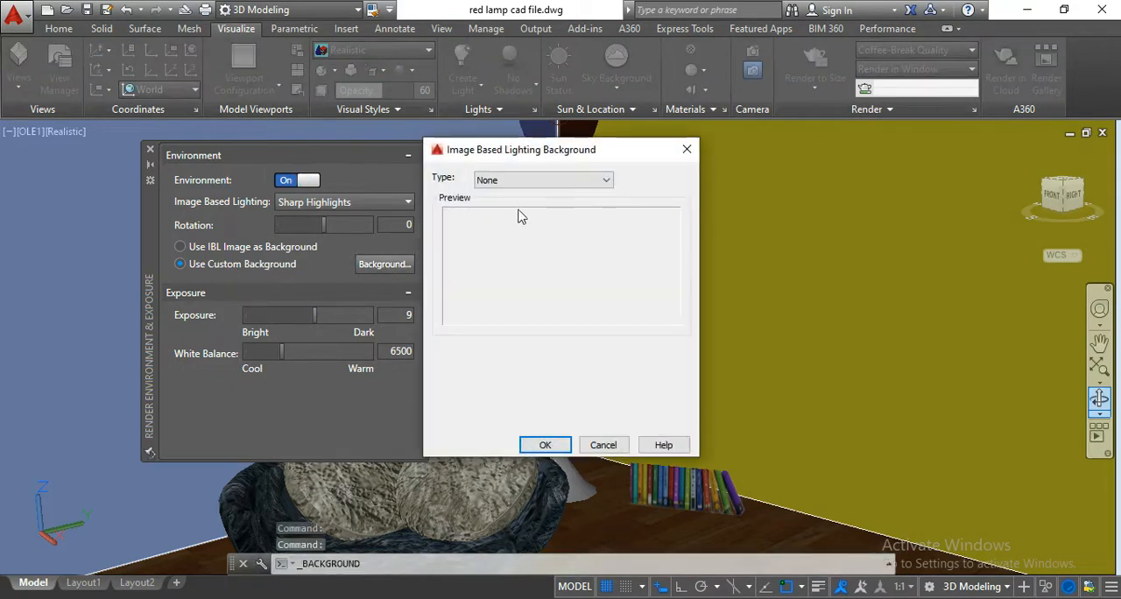
left_click(524, 182)
left_click(522, 207)
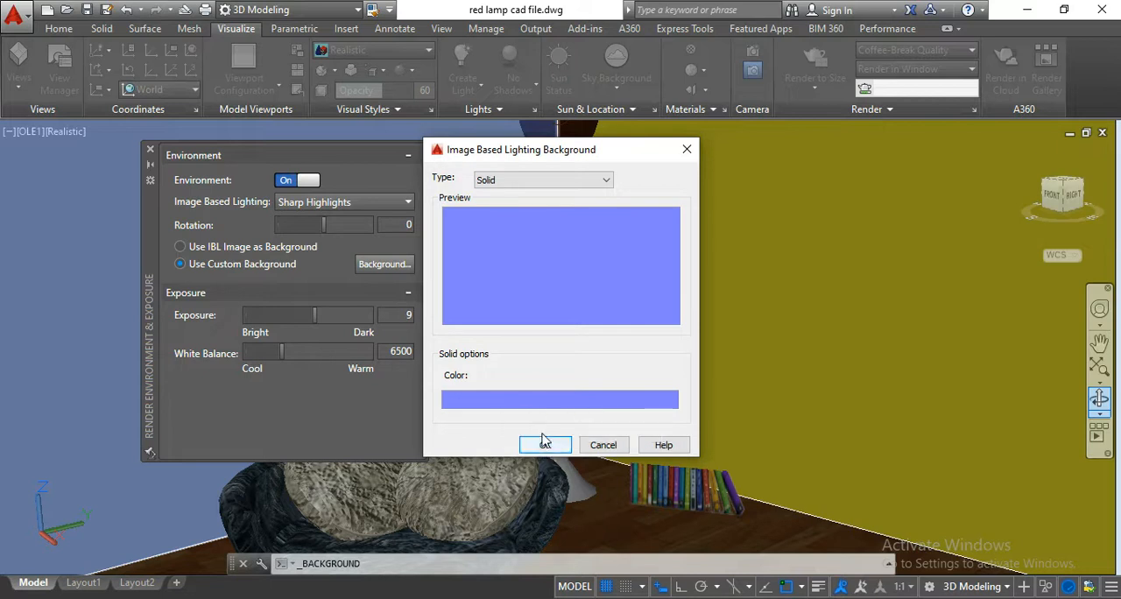
left_click(539, 401)
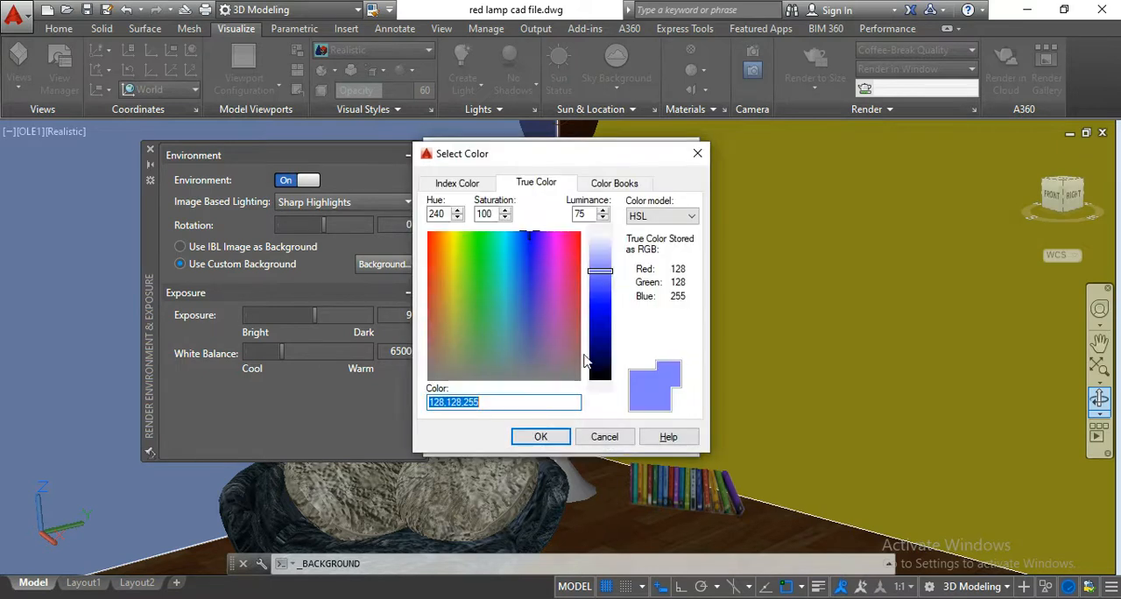
left_click_drag(601, 279, 602, 243)
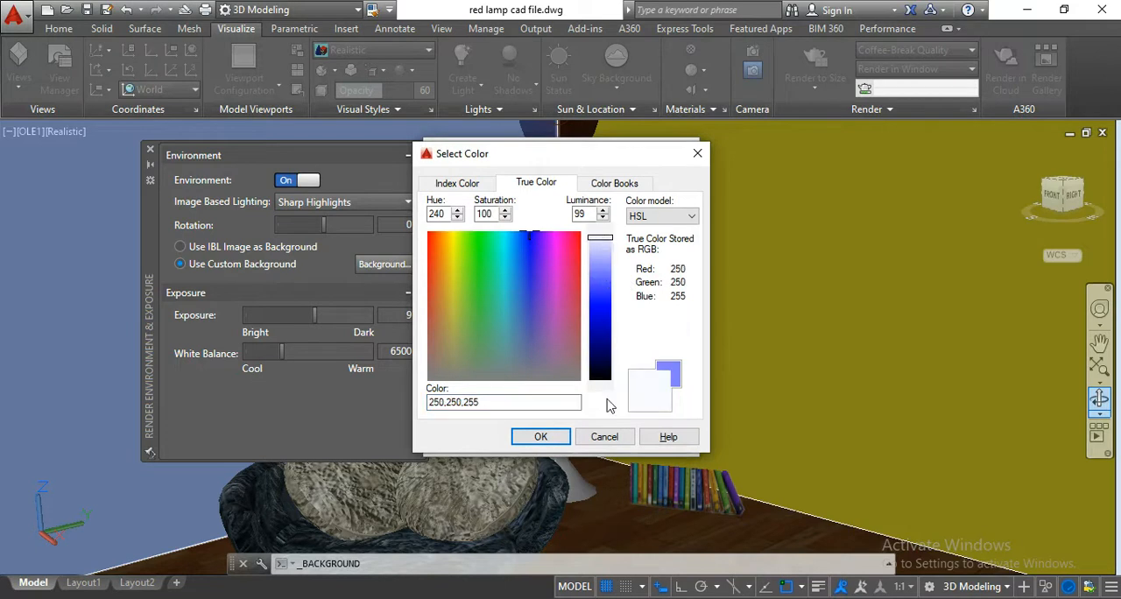
left_click(541, 437)
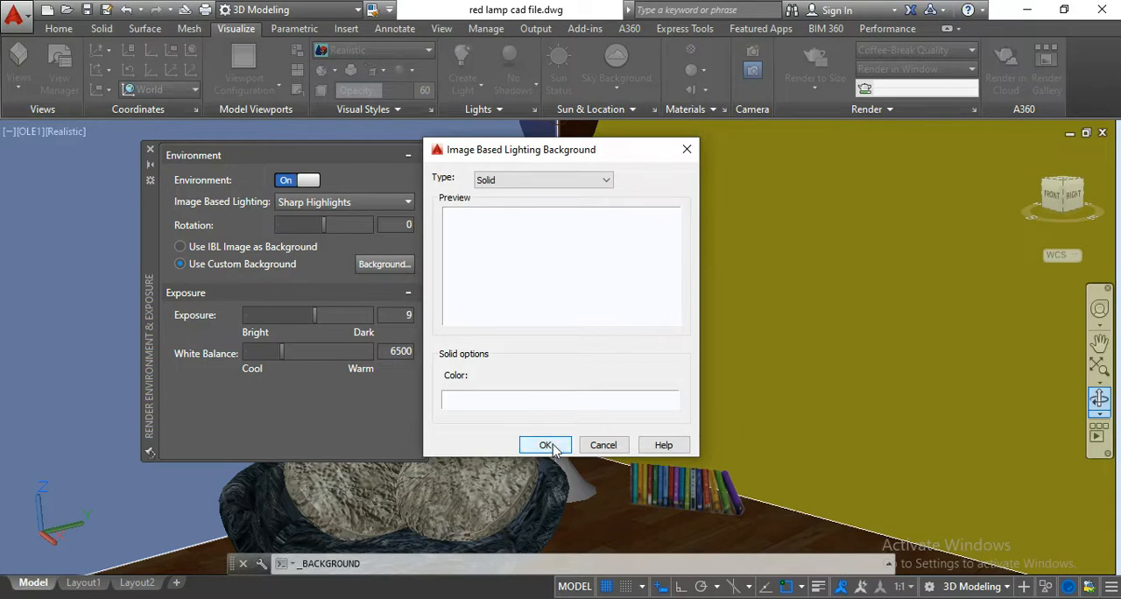
left_click(545, 445)
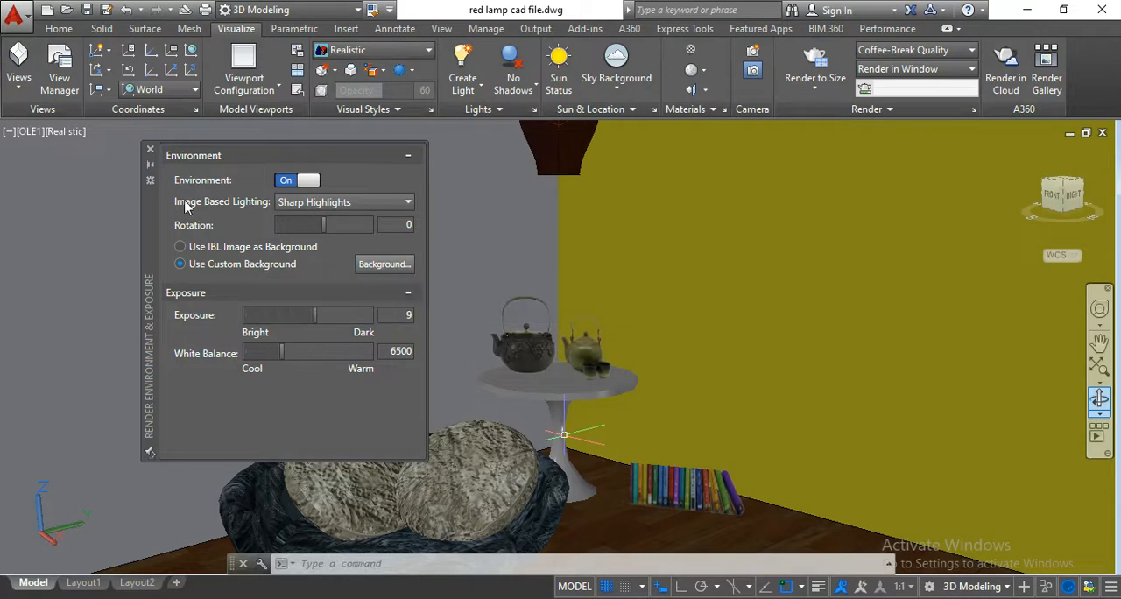
left_click(151, 152)
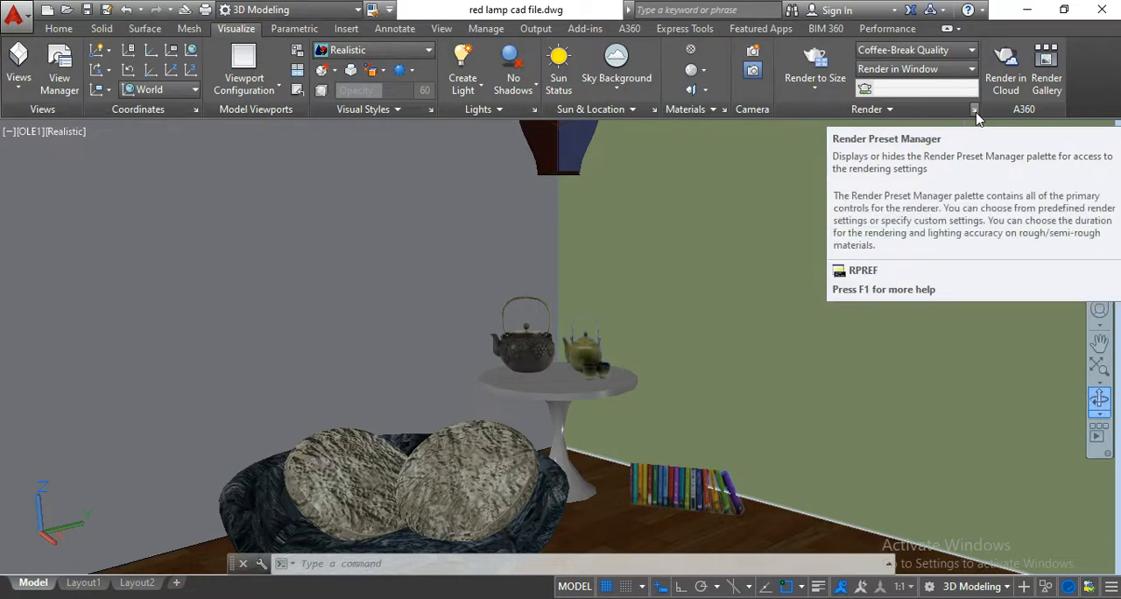
Set the current render preset to High in the Render Presets Manager, keeping Window as the render destination.
left_click(975, 111)
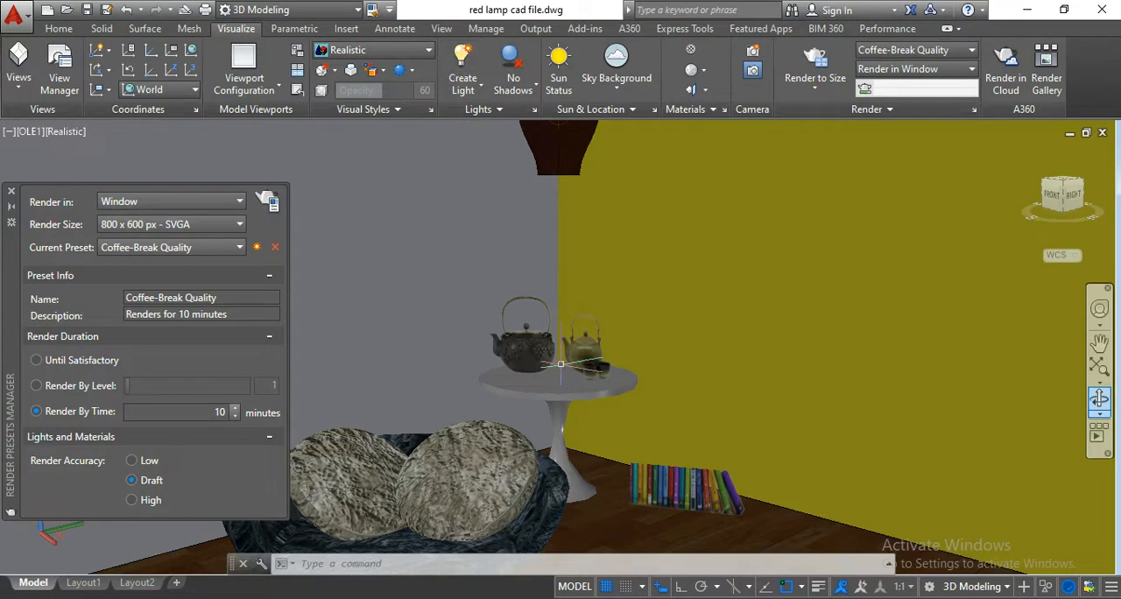
left_click(183, 206)
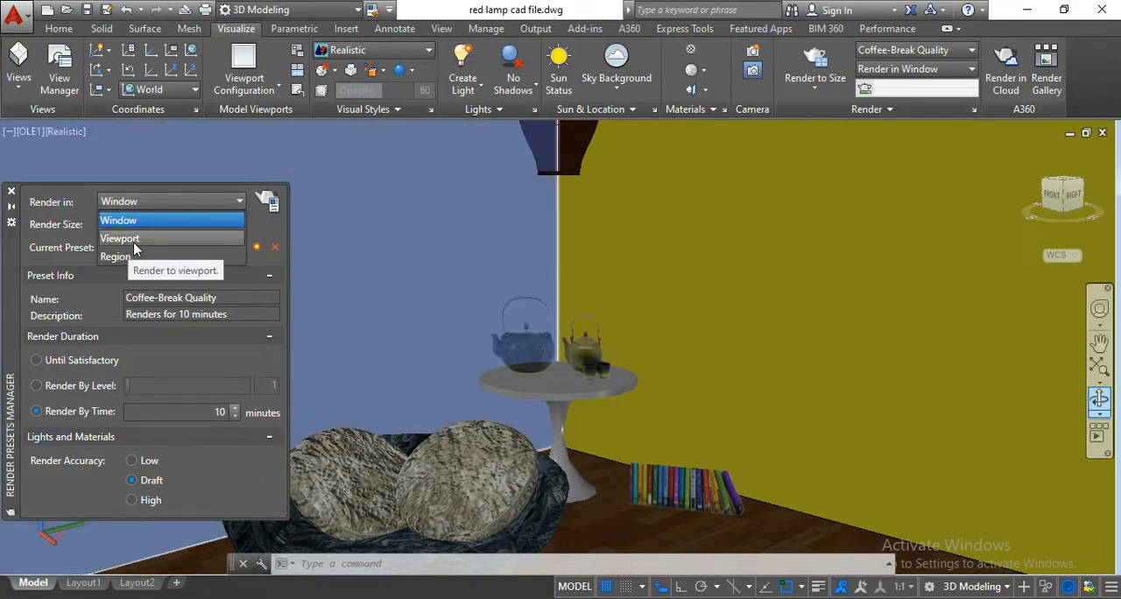
left_click(85, 207)
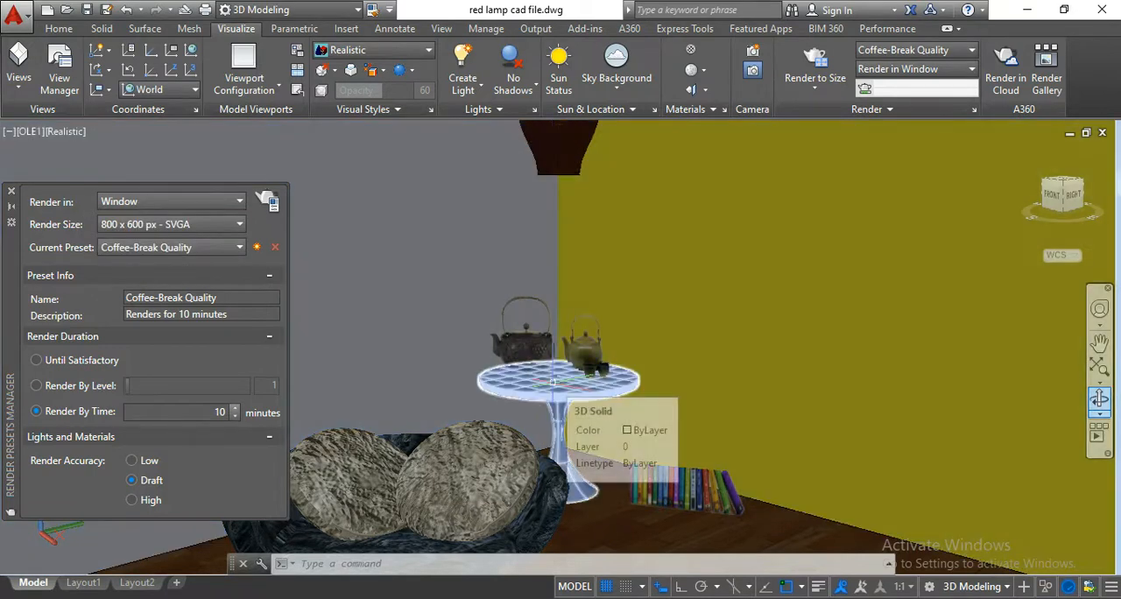
left_click(183, 250)
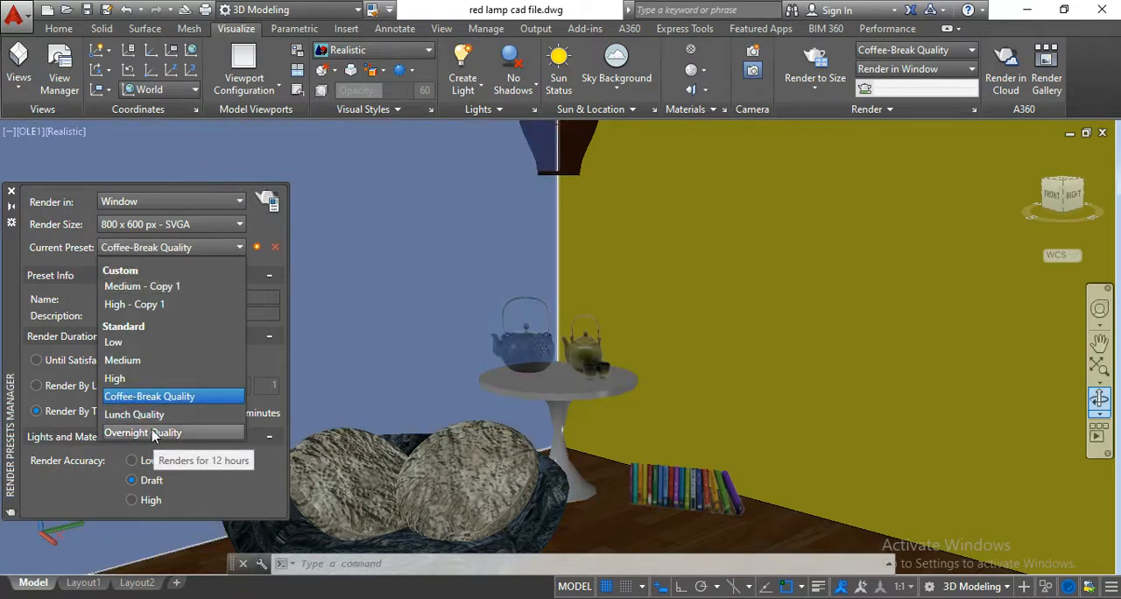
left_click(130, 375)
left_click(175, 246)
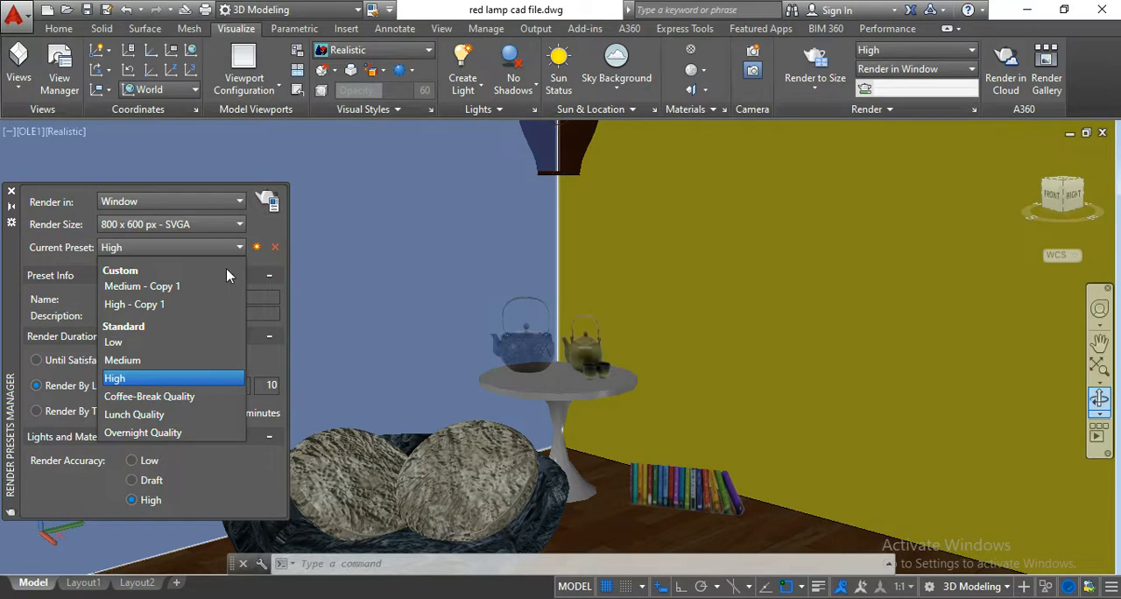
left_click(253, 263)
left_click(256, 247)
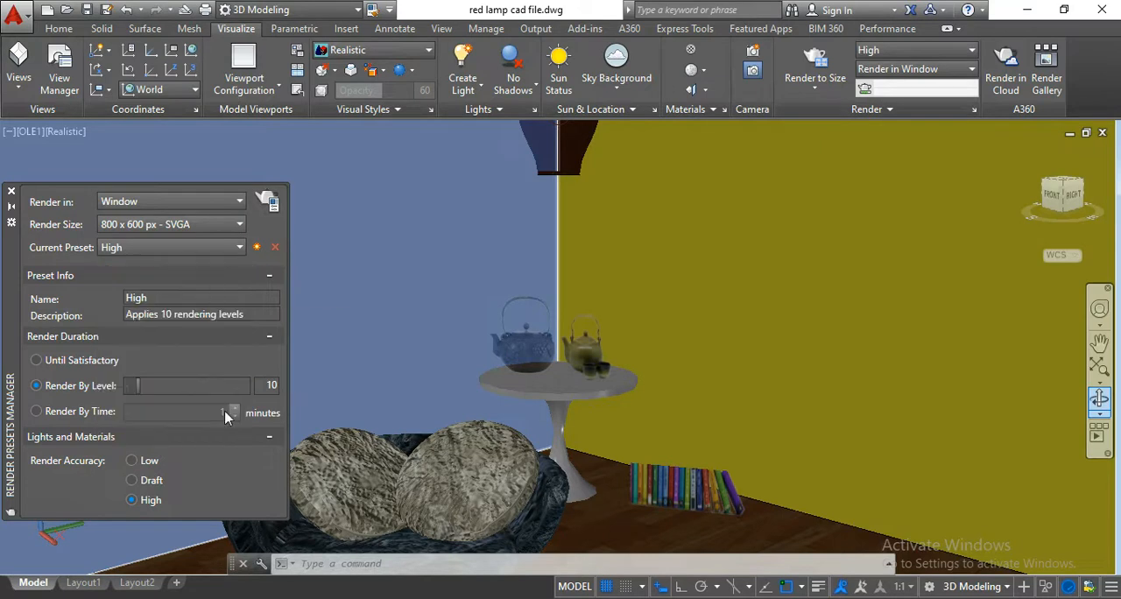
Set a copy of the High preset to render by time for 5 minutes and start the render.
left_click(63, 413)
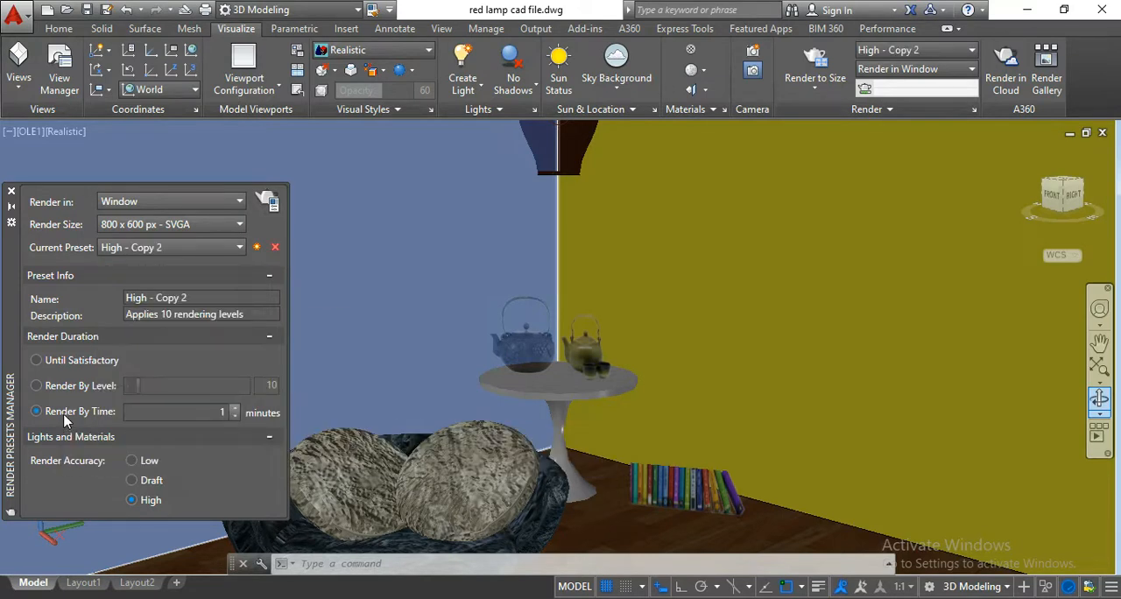
left_click(234, 408)
left_click(235, 409)
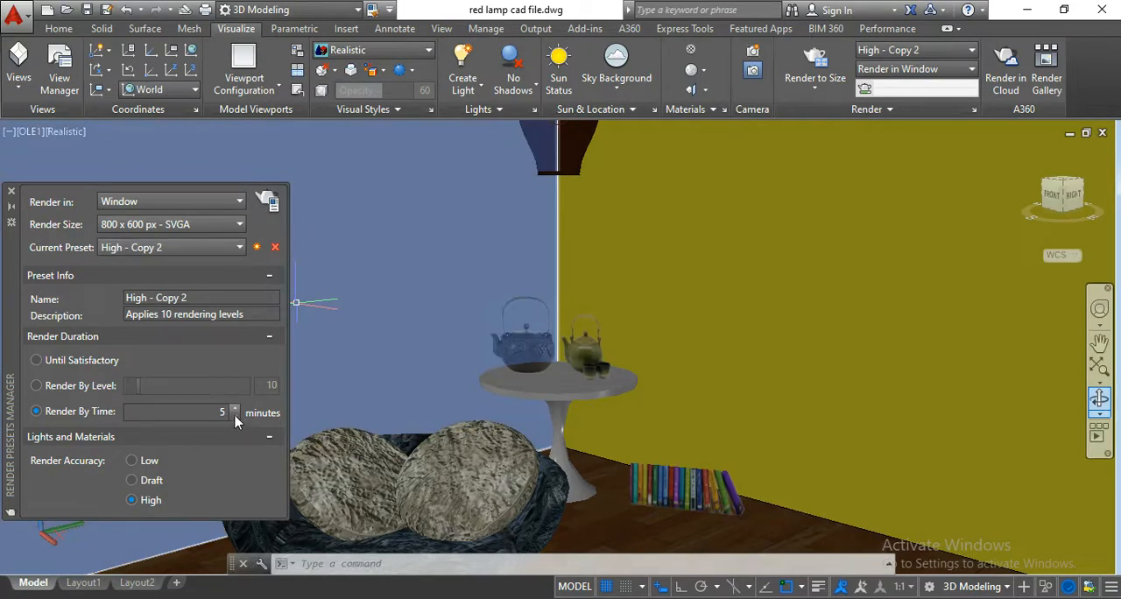
left_click(81, 389)
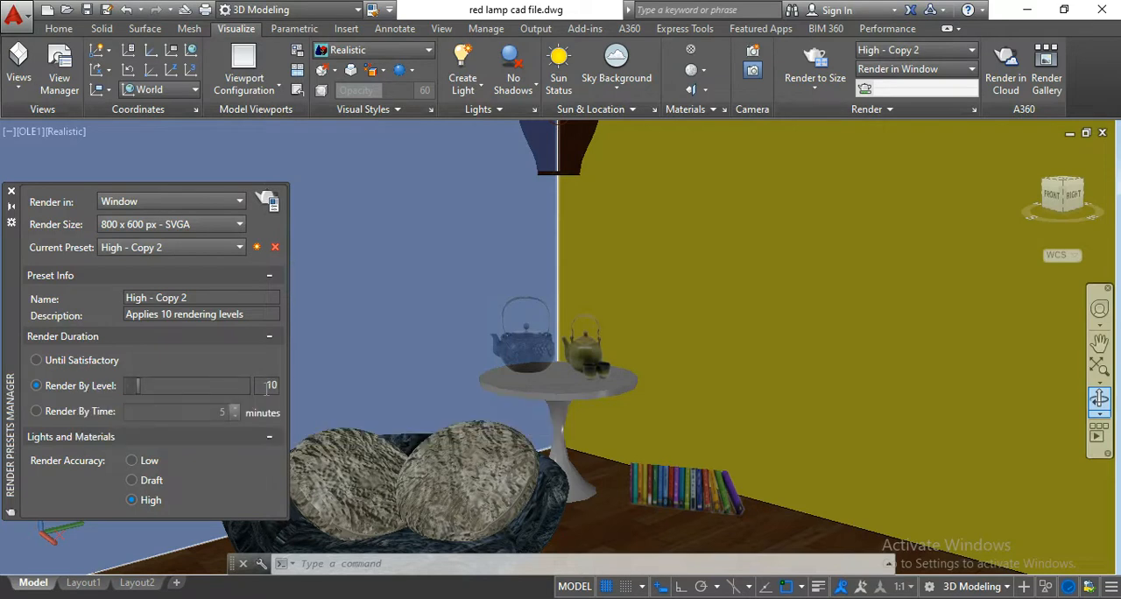
left_click(63, 416)
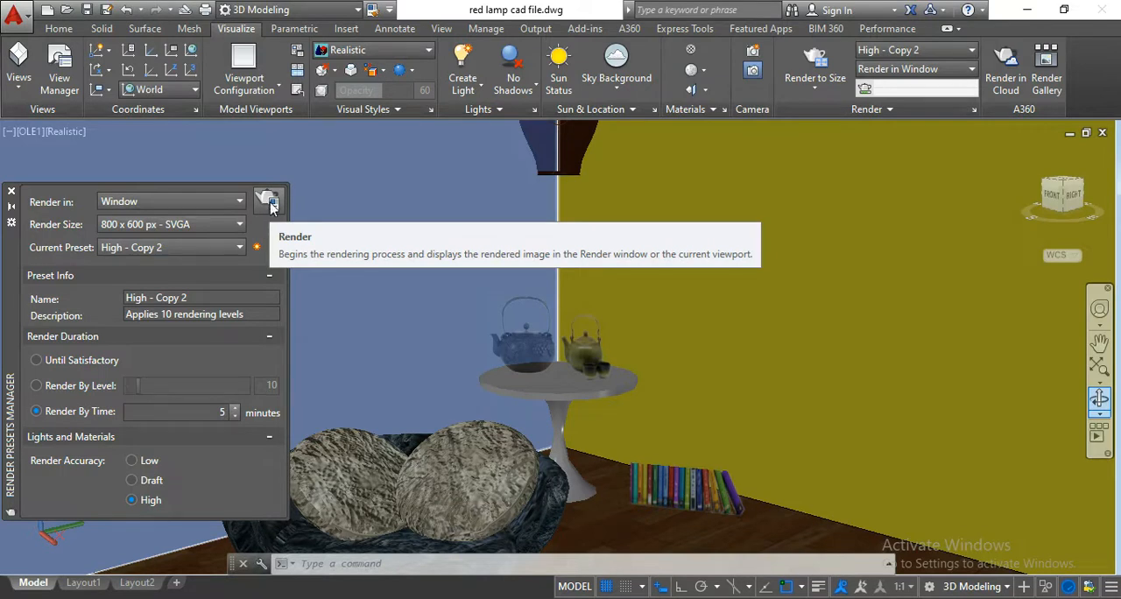
left_click(259, 209)
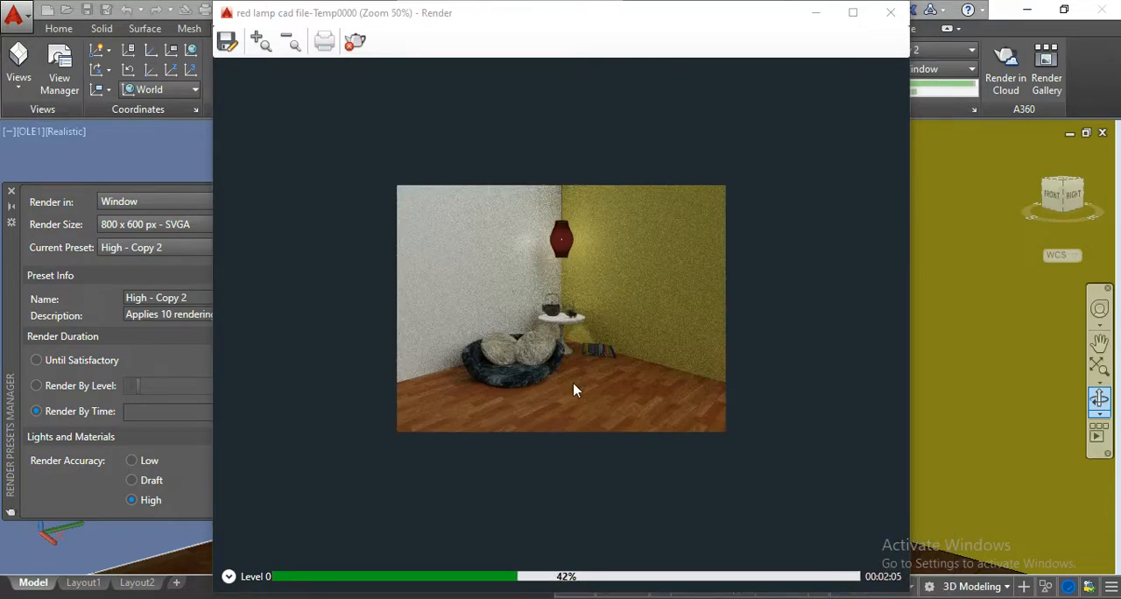
Examine the rendered room at 50% and 100% zoom, checking the lamp light, walls, seat, table and books.
scroll(580, 378, "up", 2)
scroll(580, 378, "down", 2)
scroll(638, 330, "up", 1)
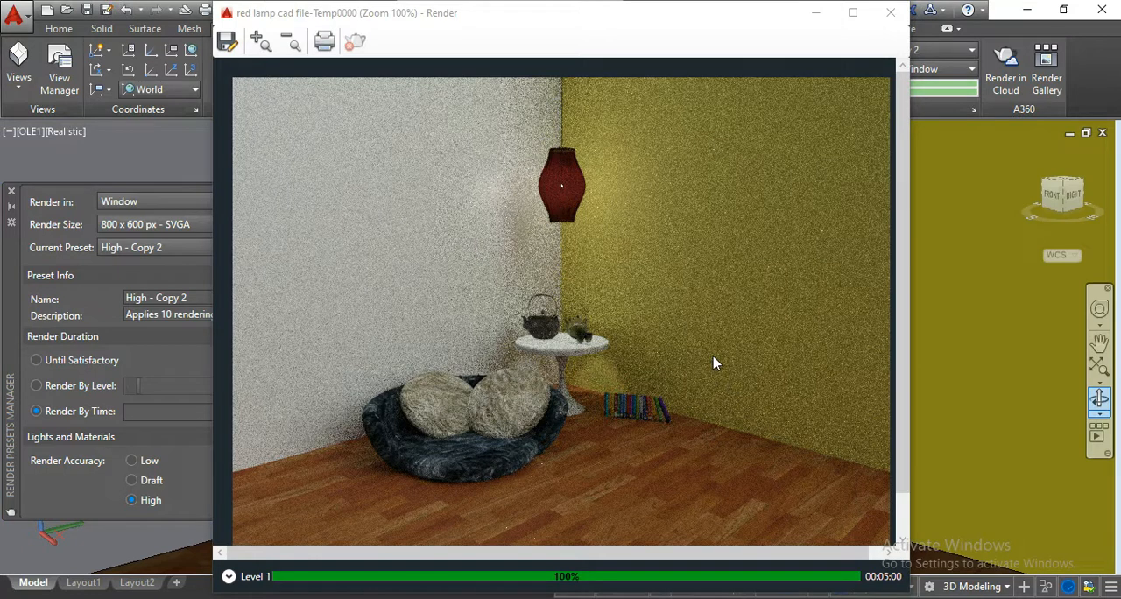
scroll(714, 364, "down", 1)
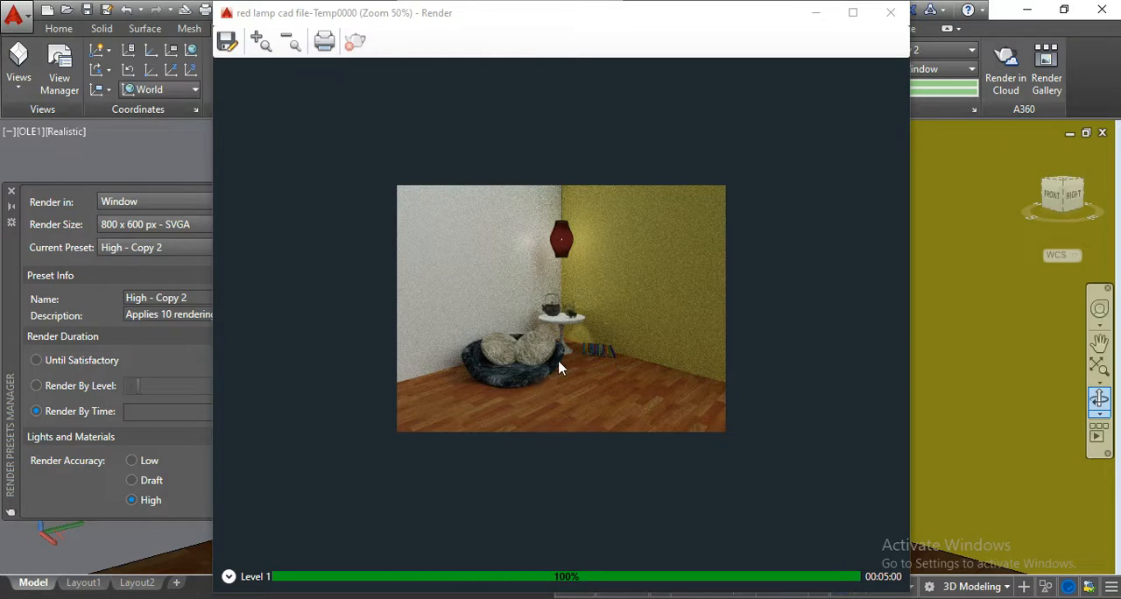
scroll(560, 368, "up", 1)
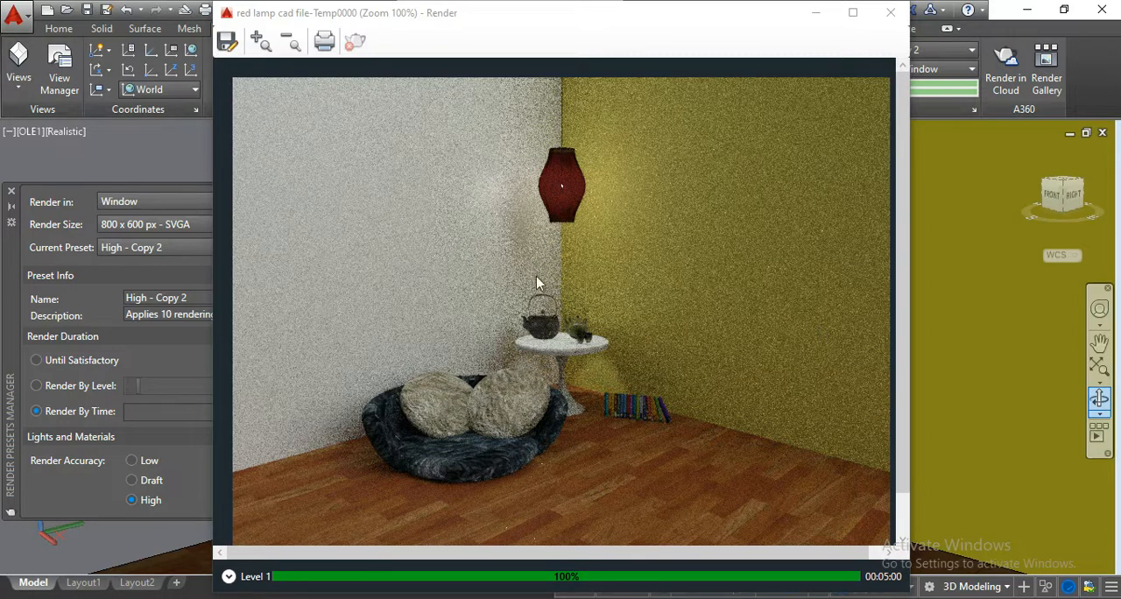
scroll(656, 350, "down", 1)
scroll(655, 350, "up", 1)
scroll(691, 421, "down", 1)
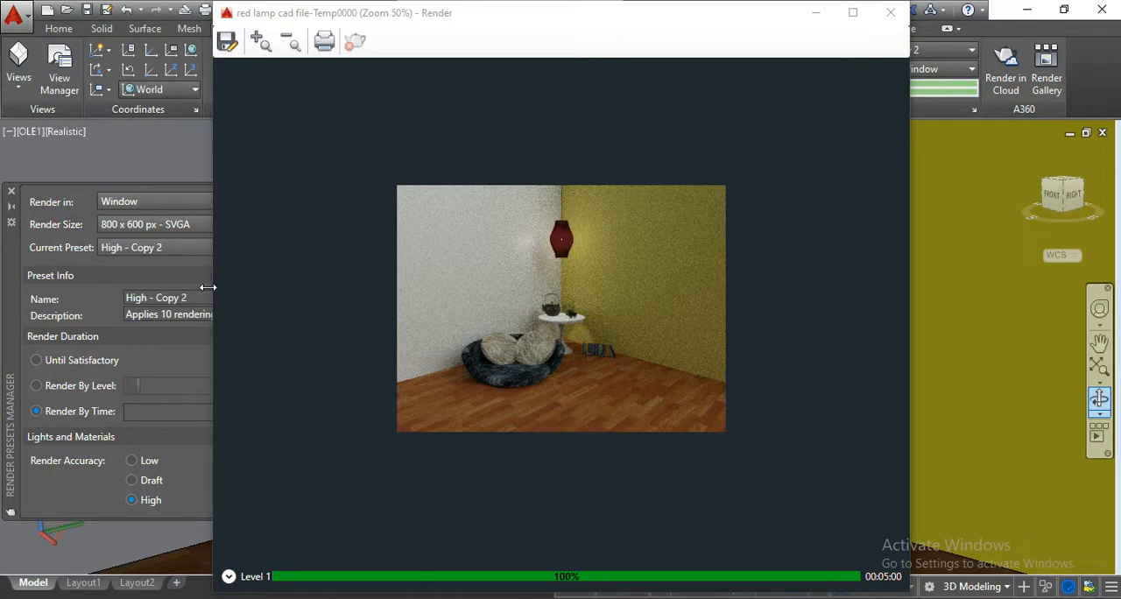
Switch to File Explorer and open the New Volume (F:) drive.
key("super+e")
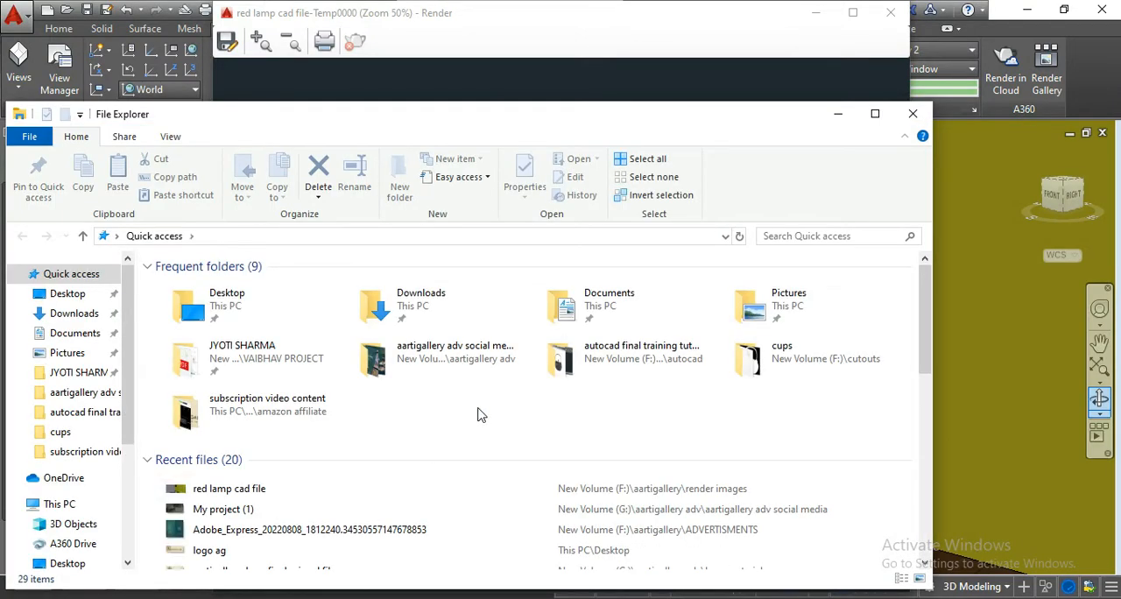
left_click_drag(130, 435, 129, 548)
left_click(95, 496)
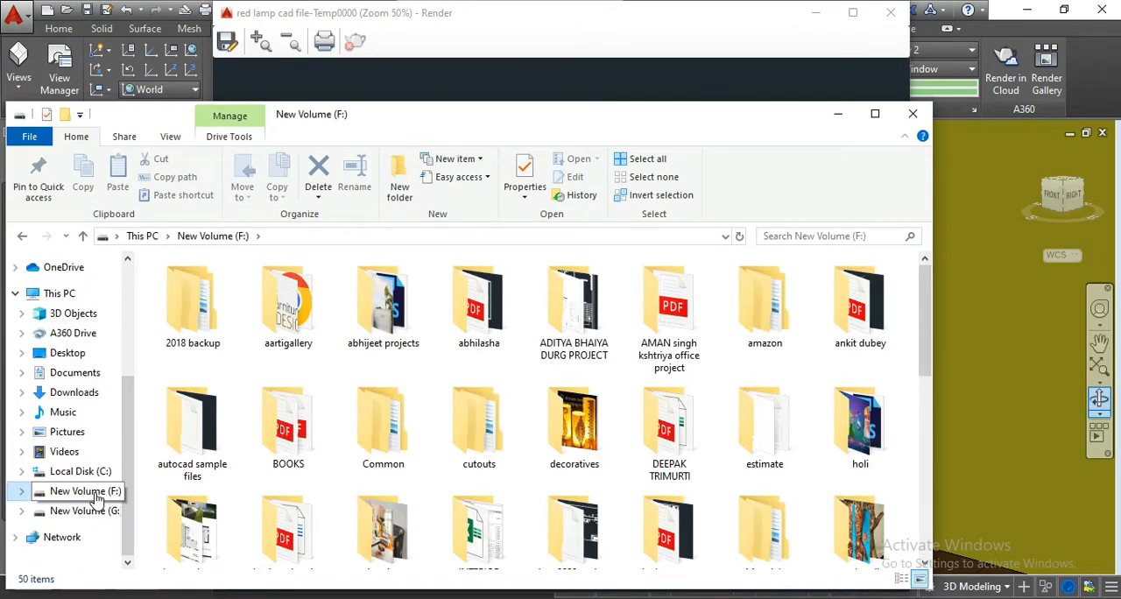